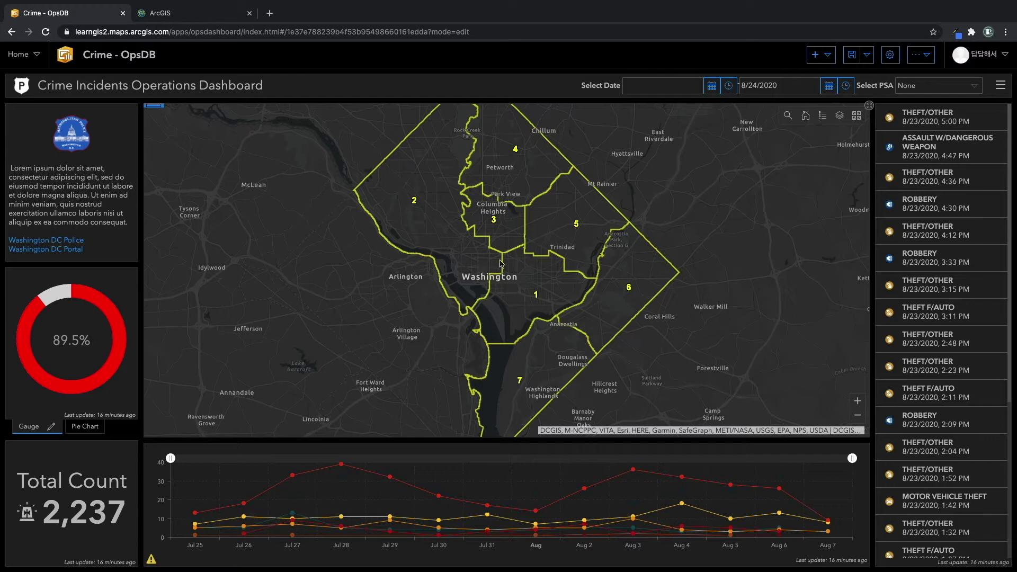
Zoom the crime map in to street level around Logan Circle and set the incident start date to 8/1/2020.
drag(484, 234, 518, 265)
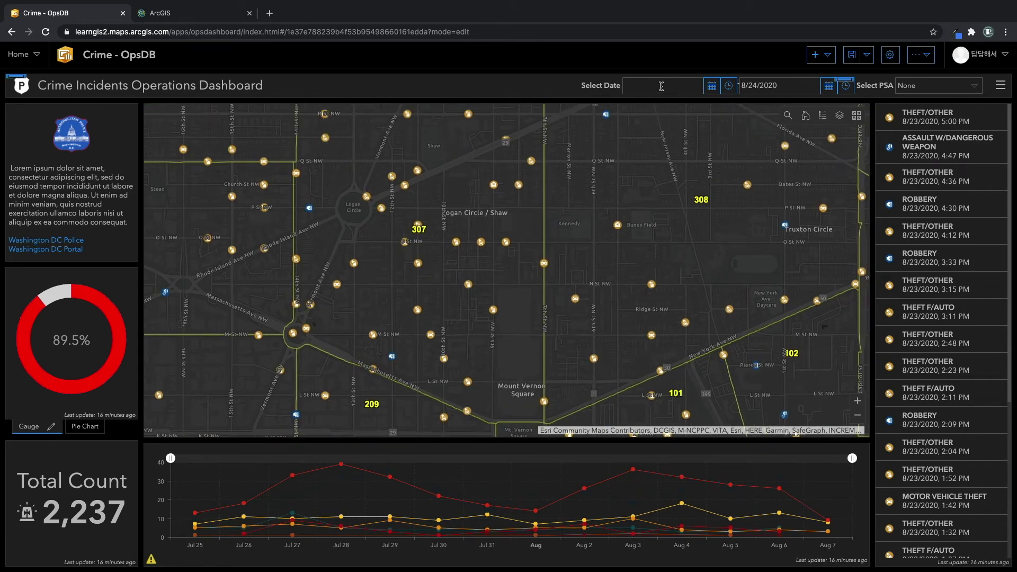
click(662, 85)
click(758, 130)
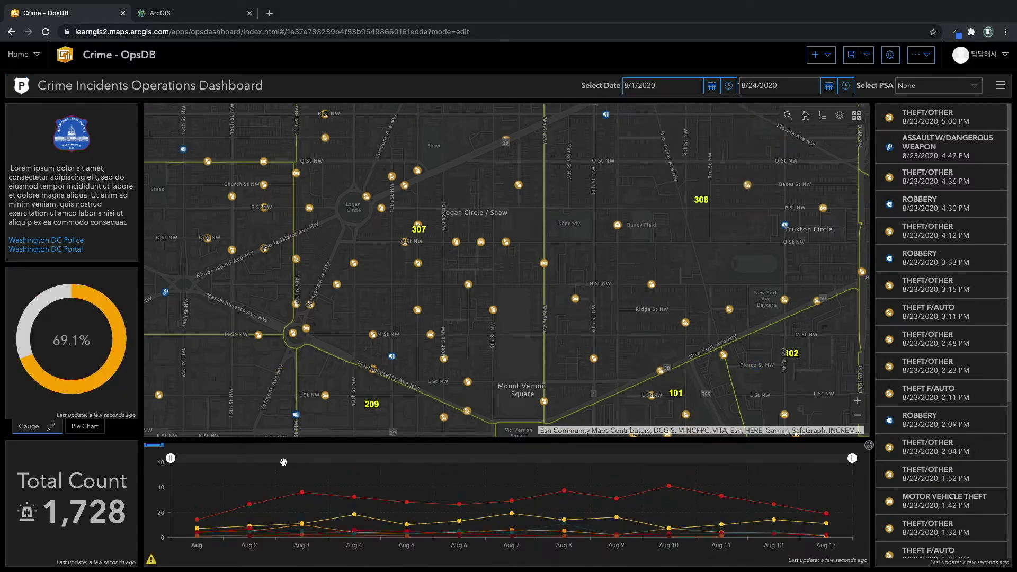
Show the crime type pie chart and filter the dashboard by THEFT/OTHER, followed by THEFT F/AUTO.
click(85, 426)
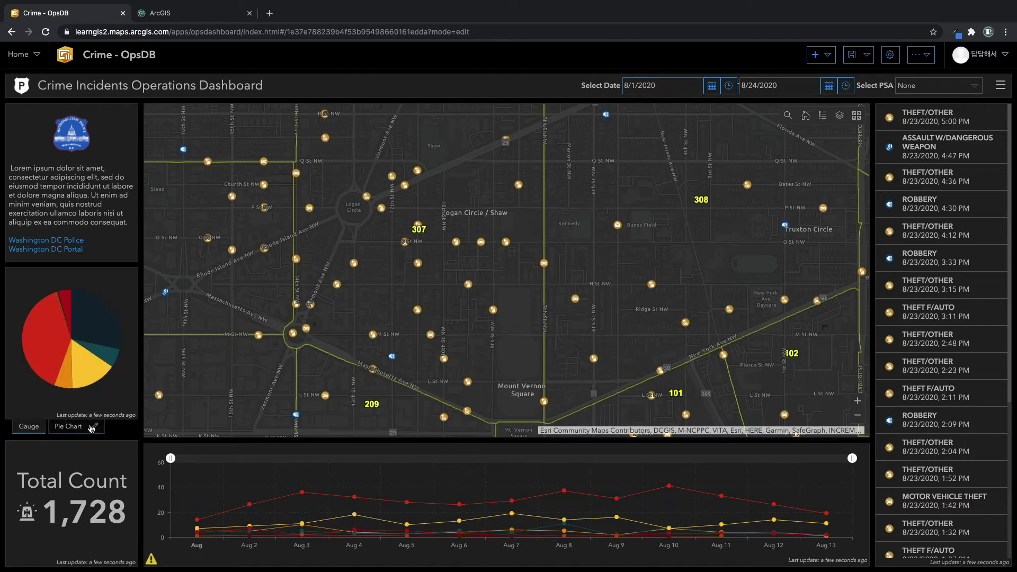
click(45, 344)
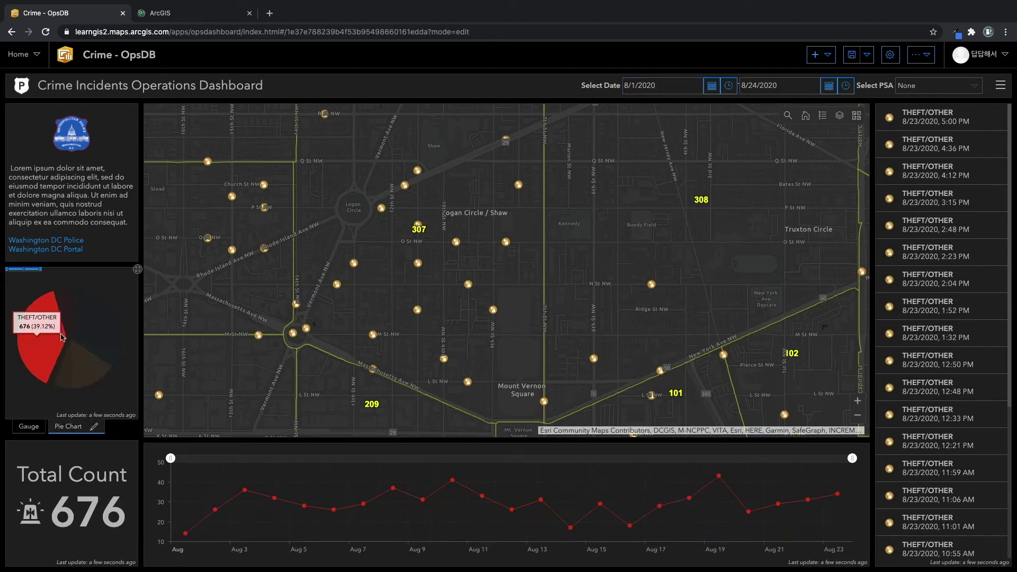
click(100, 331)
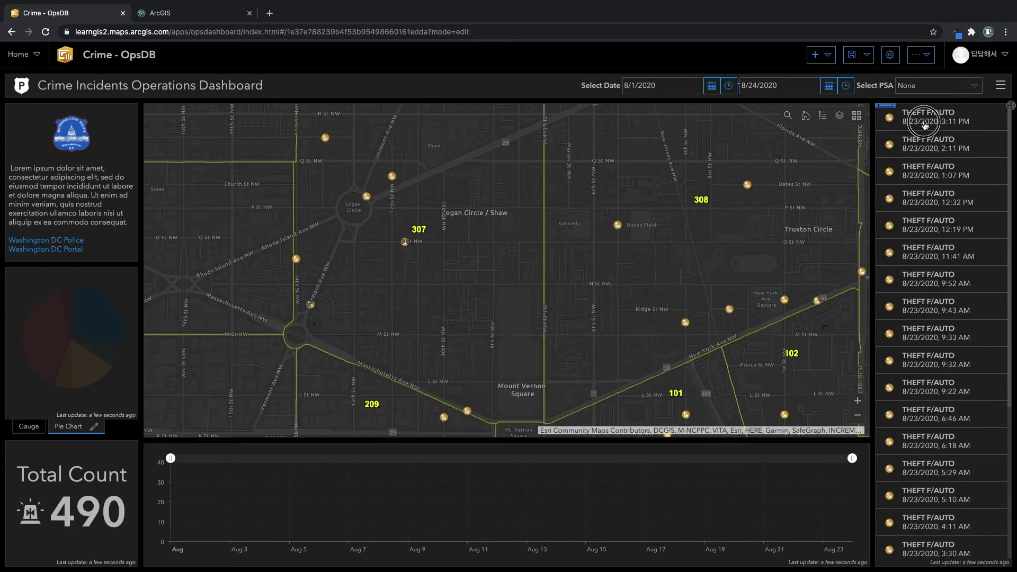
Locate the latest THEFT F/AUTO incident on the map and filter the dashboard to PSA 305.
click(923, 125)
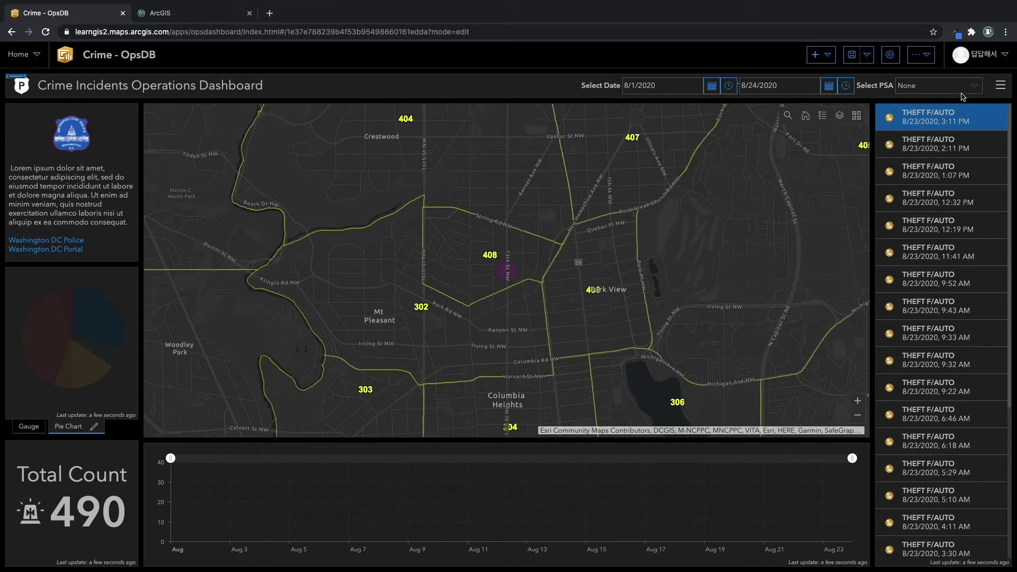
click(972, 87)
click(947, 156)
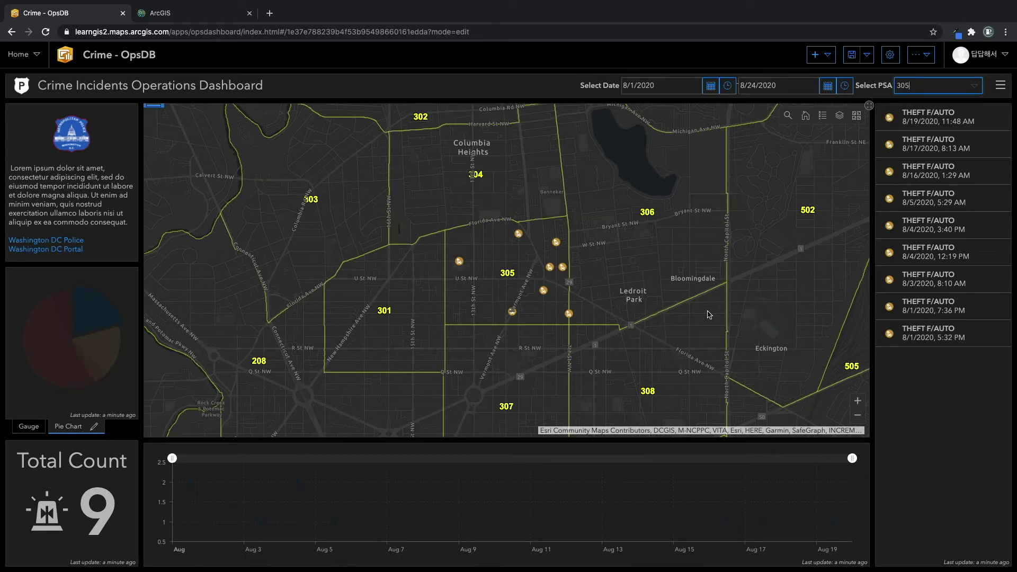
Switch to the ArcGIS home page and search its content for "dashboard".
click(190, 12)
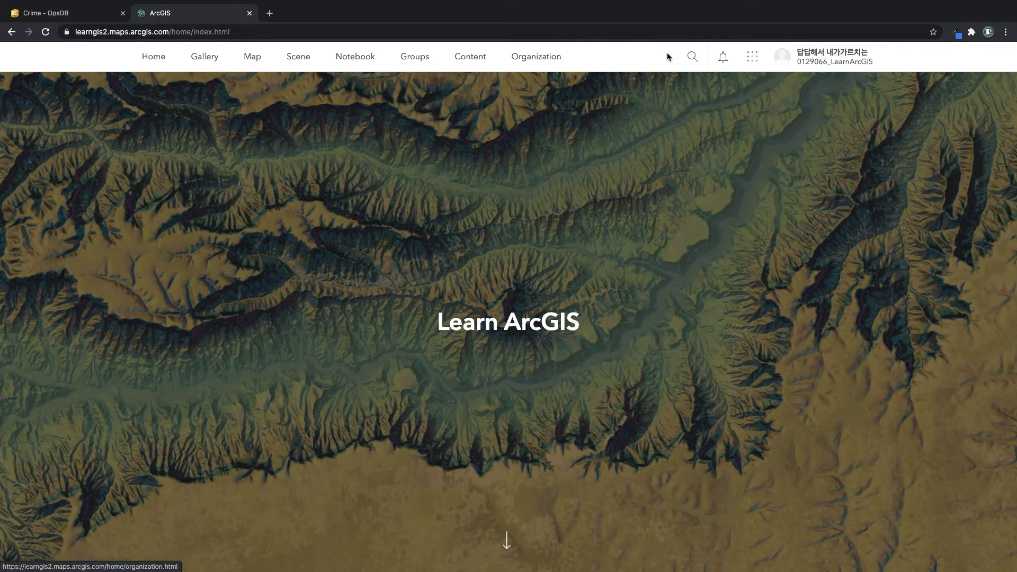
click(692, 56)
text(dashboard)
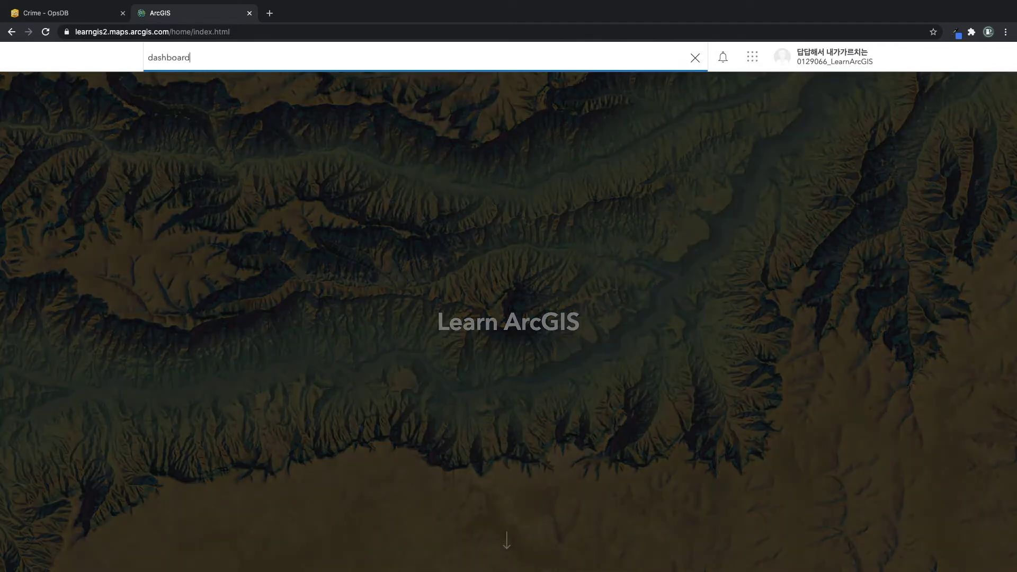
key(Return)
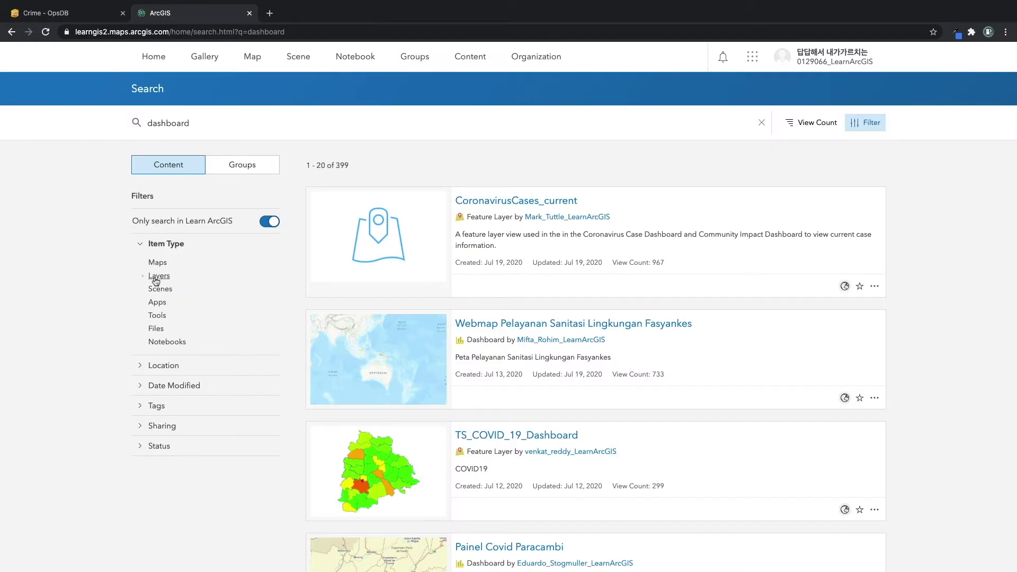
Filter the search results to the Dashboards app type and include content from outside Learn ArcGIS.
click(158, 302)
click(195, 328)
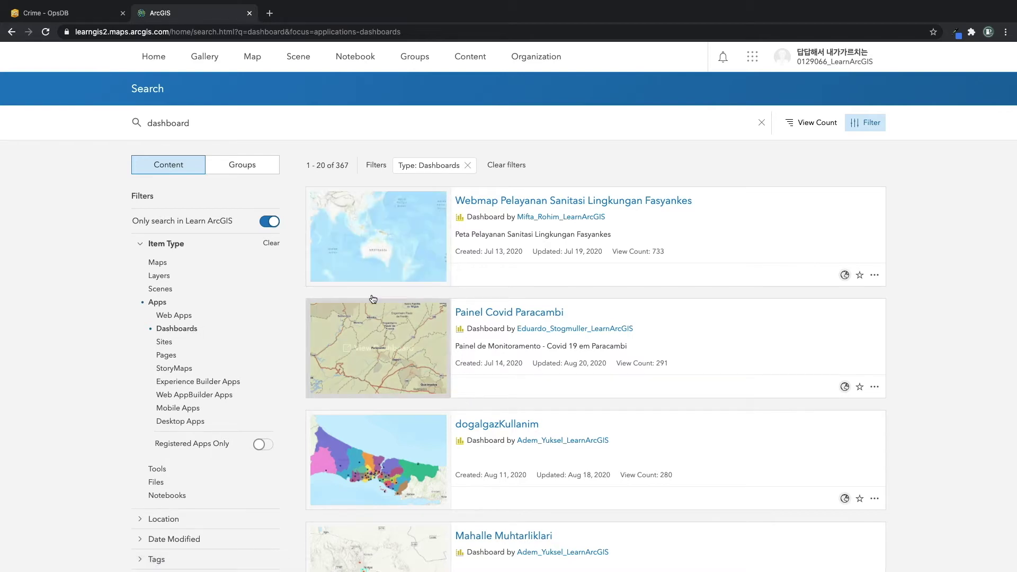
click(268, 223)
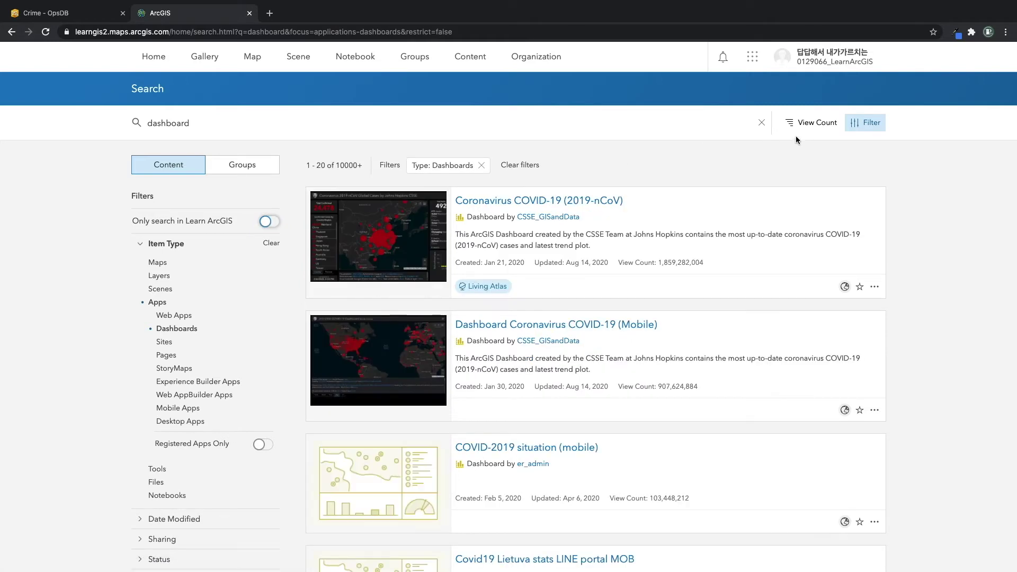
Sort the results by view count and open the Coronavirus COVID-19 (2019-nCoV) dashboard by CSSE_GISandData.
click(808, 123)
click(777, 240)
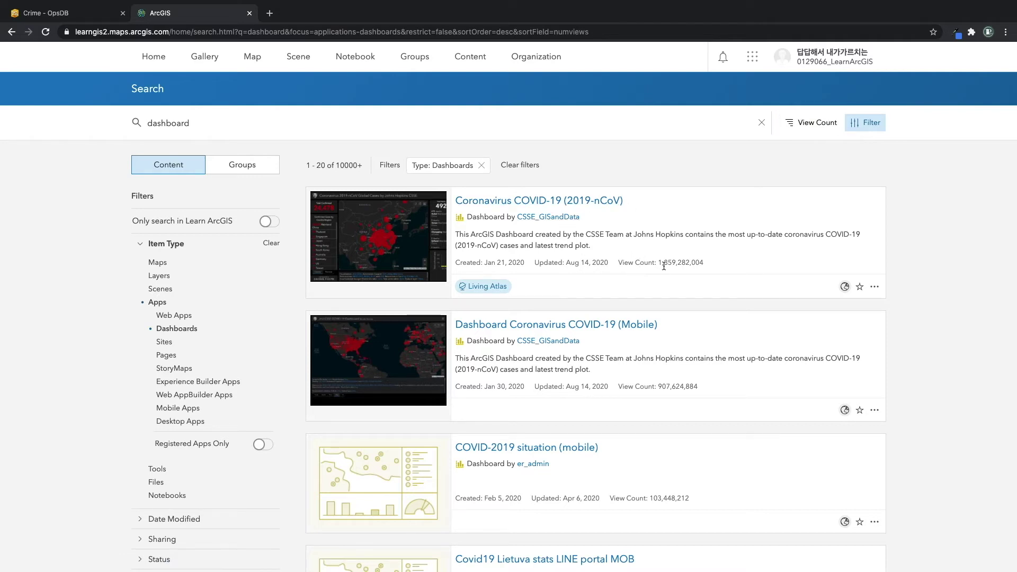
click(577, 201)
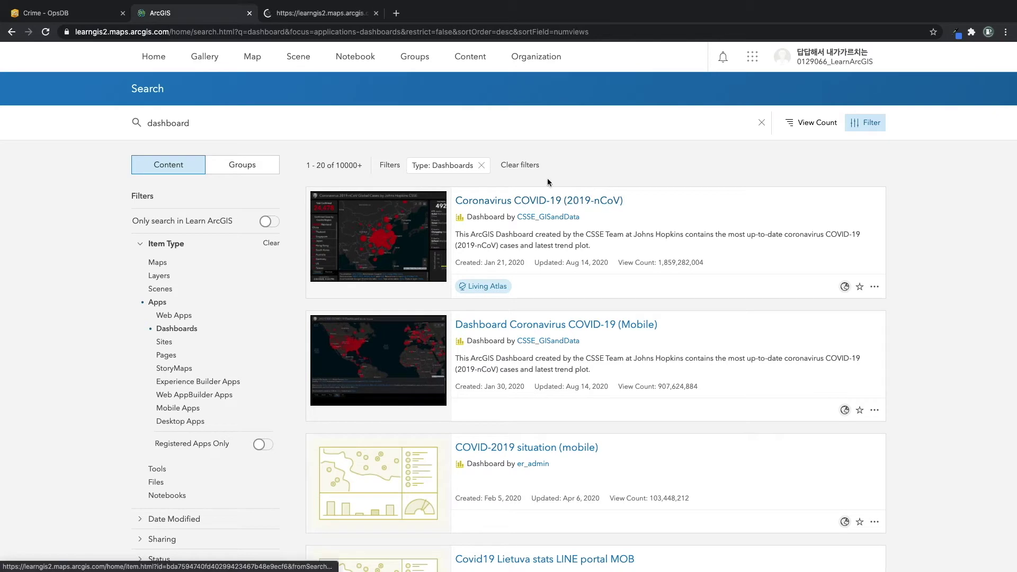
click(318, 13)
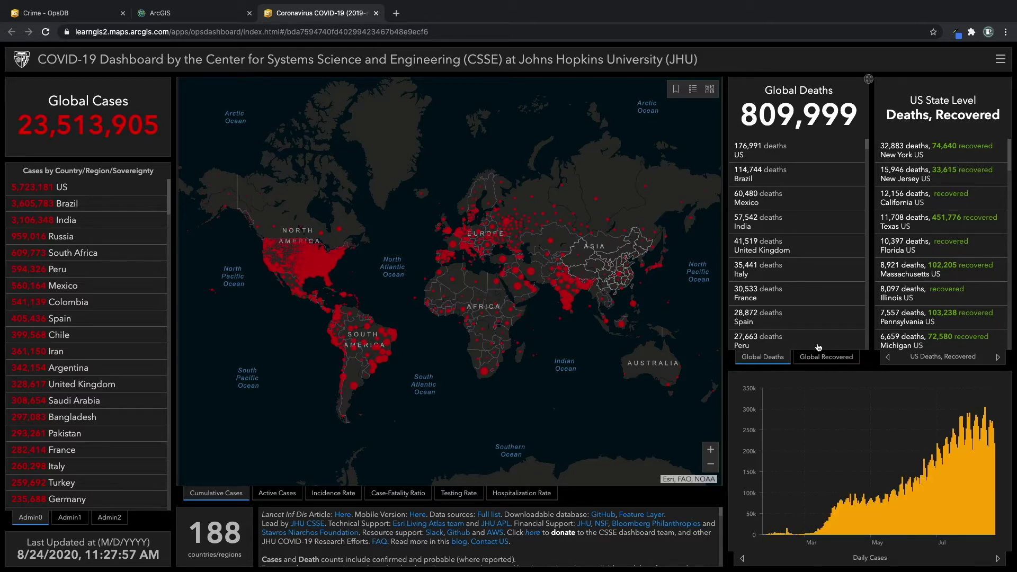
Compare the global recovered and deaths lists and the case-fatality, testing, hospitalization and cumulative case maps on the COVID-19 dashboard.
click(825, 359)
click(776, 359)
click(389, 493)
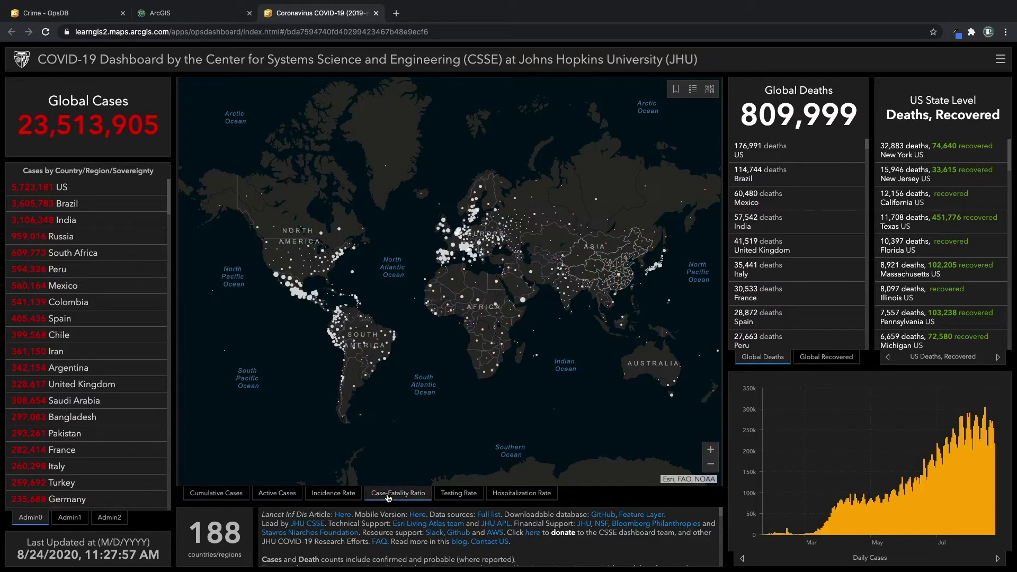
click(460, 496)
click(502, 497)
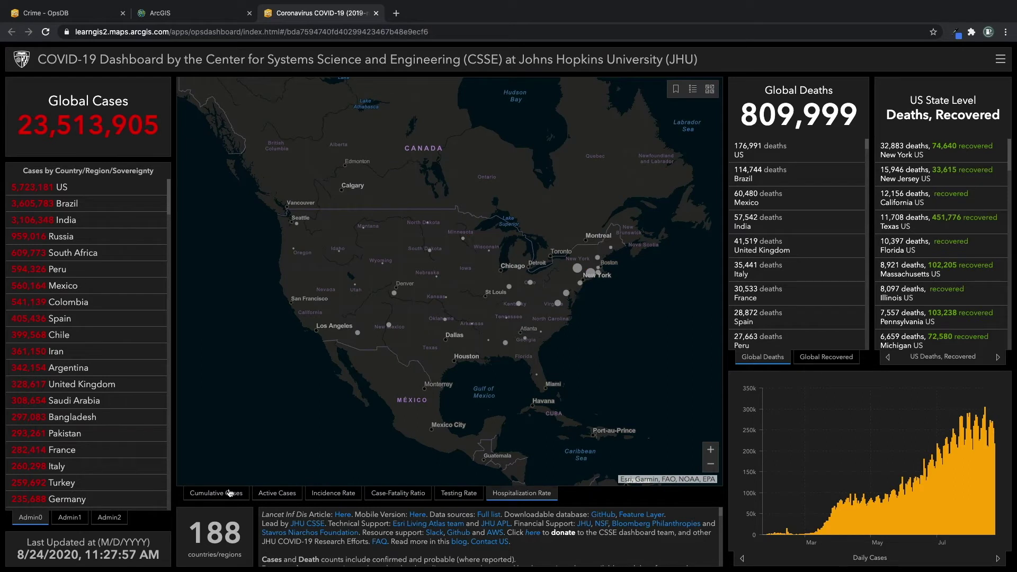
click(225, 494)
Select Korea, South in the country list, view its deaths and recovered figures, and close the COVID-19 dashboard.
scroll(125, 329, down, 10)
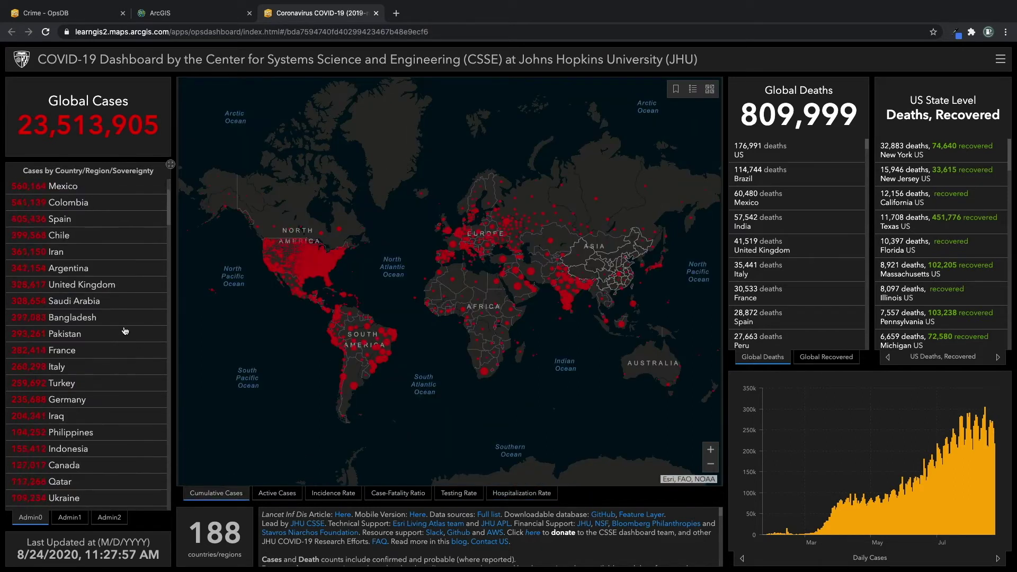
scroll(125, 331, down, 10)
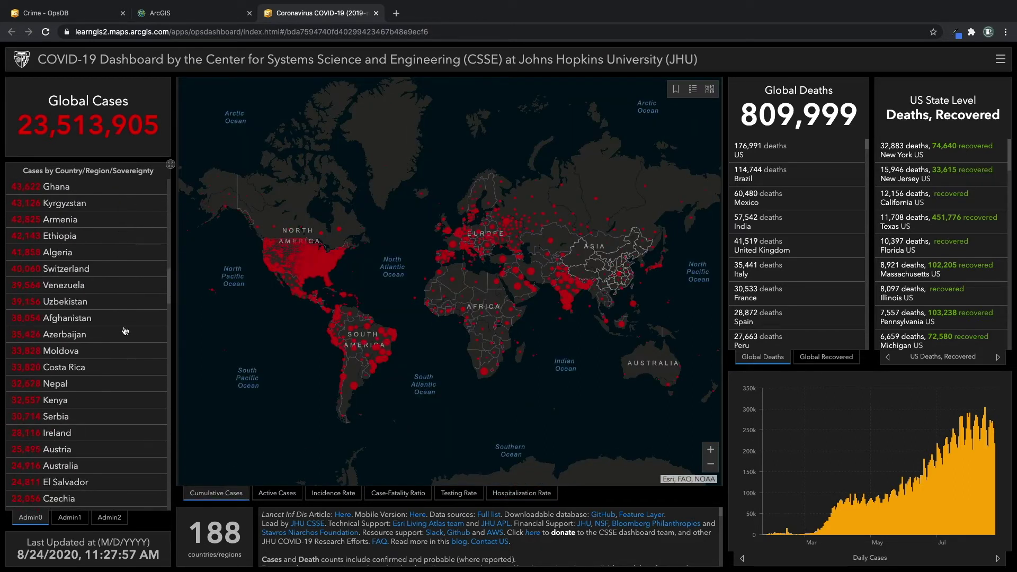
scroll(125, 331, down, 3)
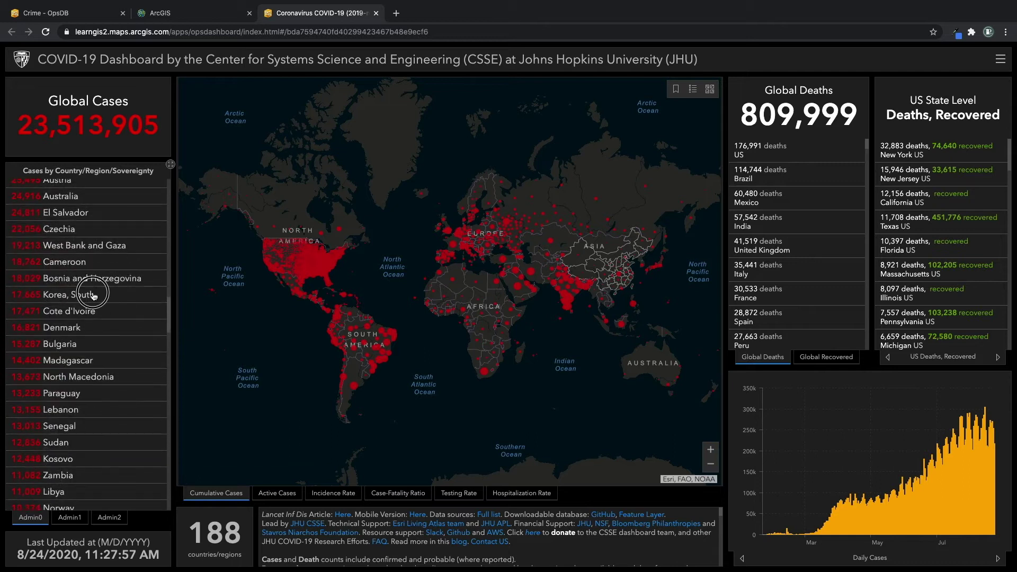
click(93, 295)
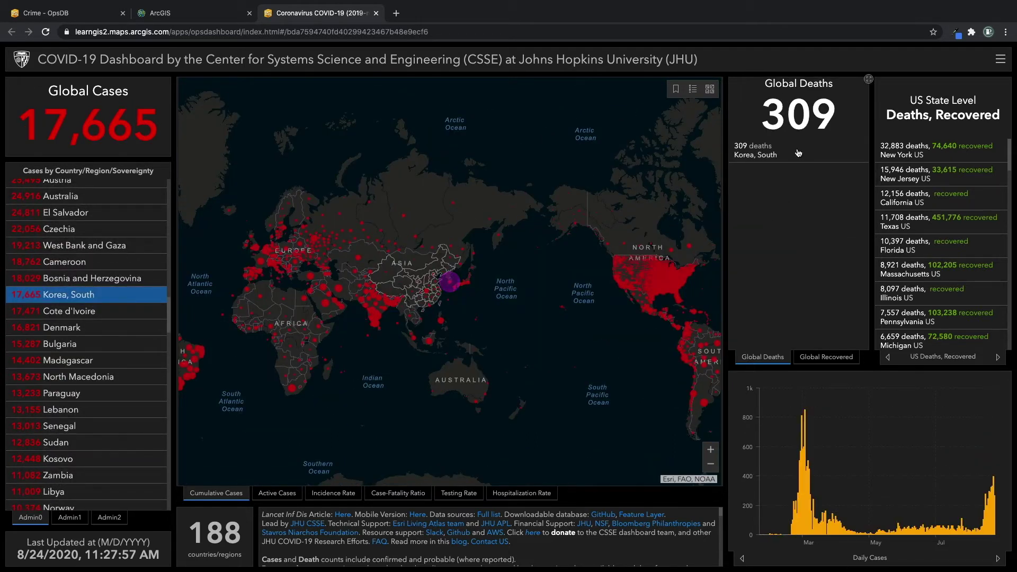
click(823, 356)
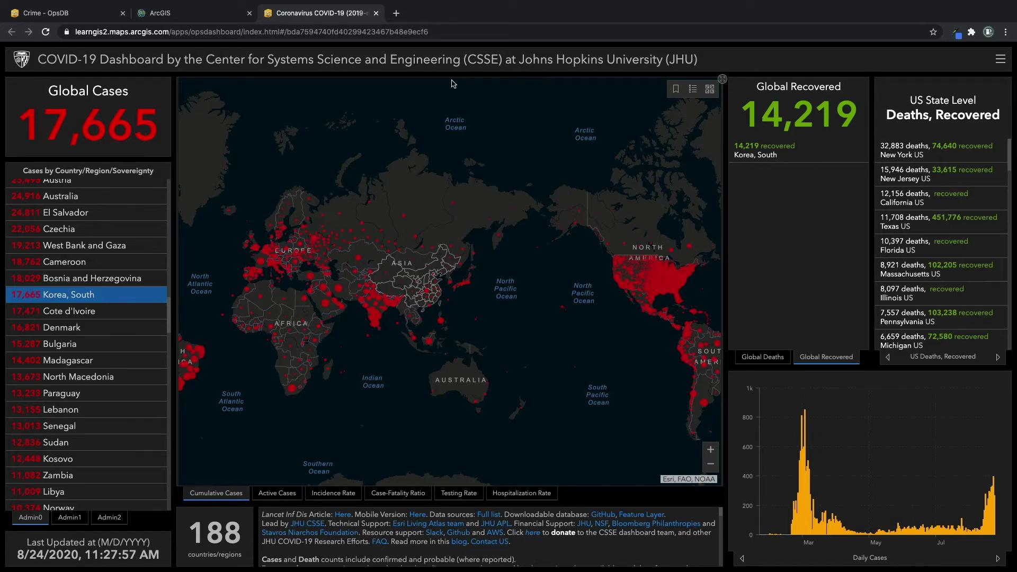
click(376, 14)
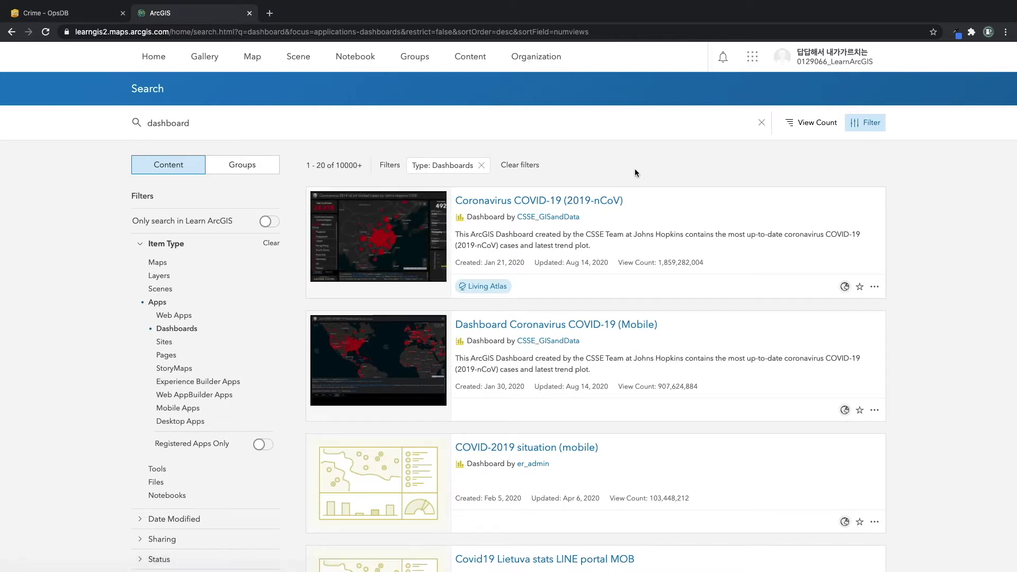
Open the COVID-19 ITALIA - Desktop dashboard and show the Andamento trend charts for Dimessi/Guariti and Deceduti.
scroll(634, 170, down, 12)
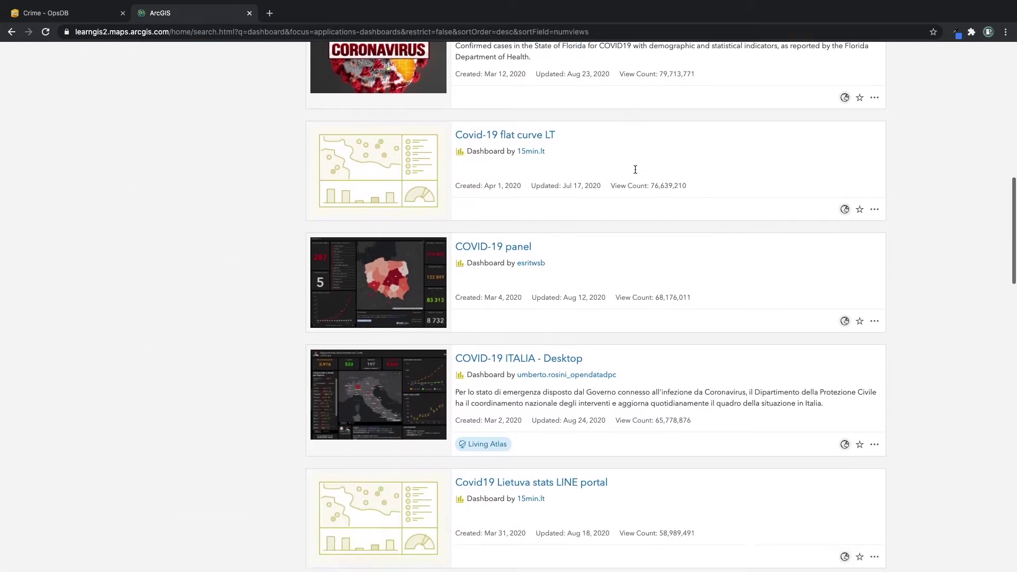
scroll(635, 169, down, 5)
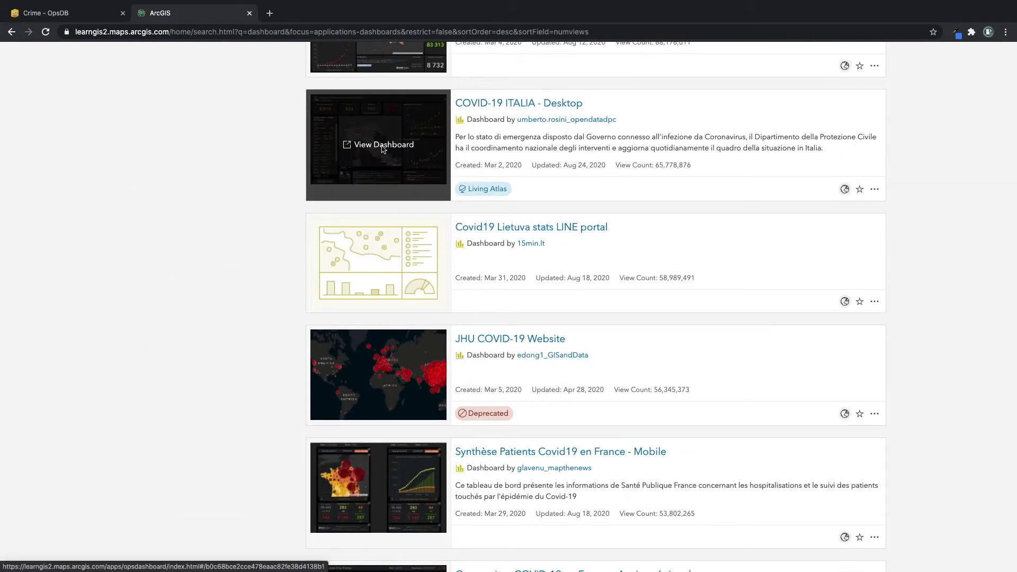
click(383, 147)
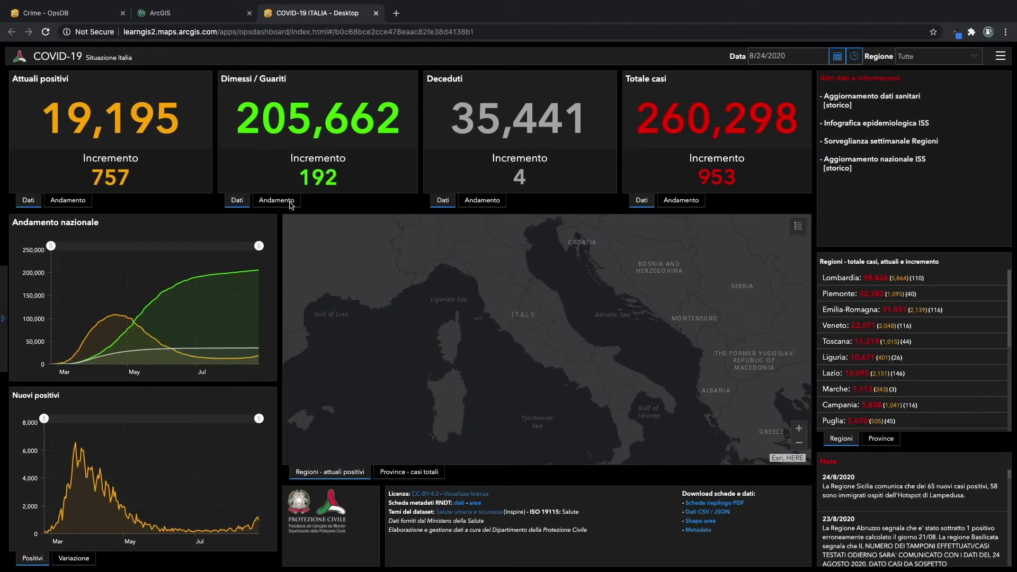
click(481, 199)
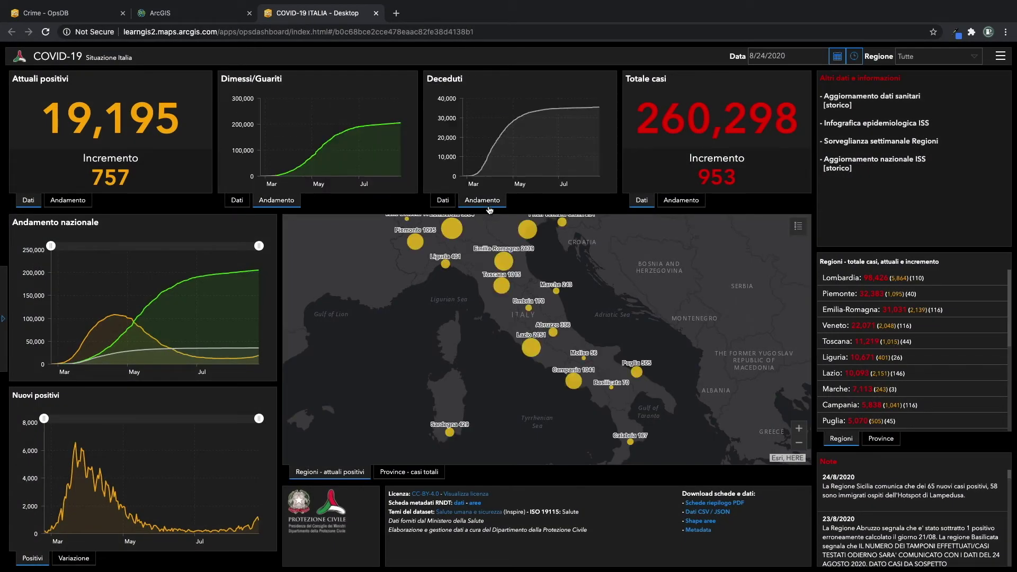
Return to the search results, go to page 2, and open the mobile Coronavirus COVID-19 Japan Case dashboard.
click(206, 15)
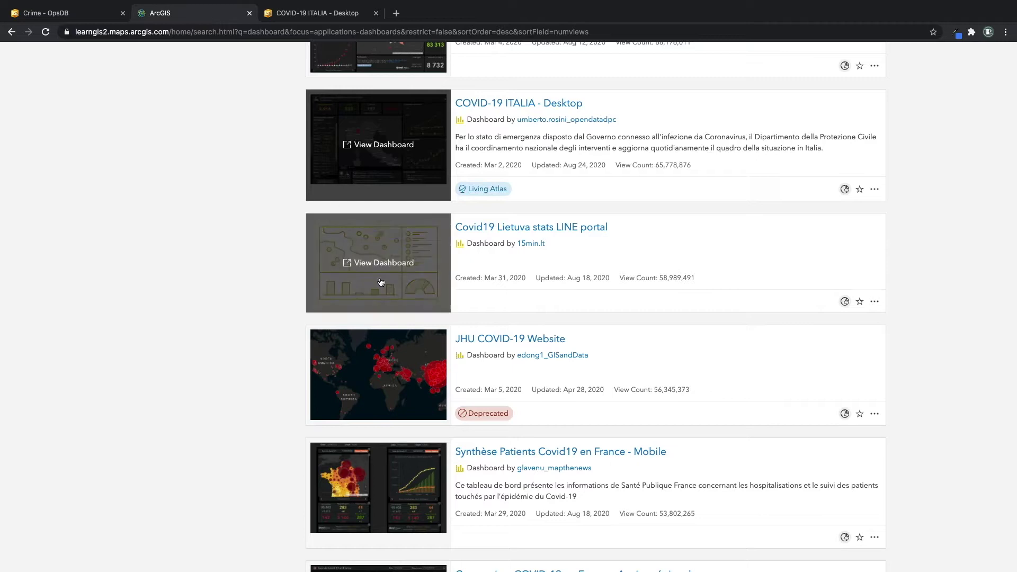
scroll(408, 332, down, 10)
scroll(409, 332, down, 8)
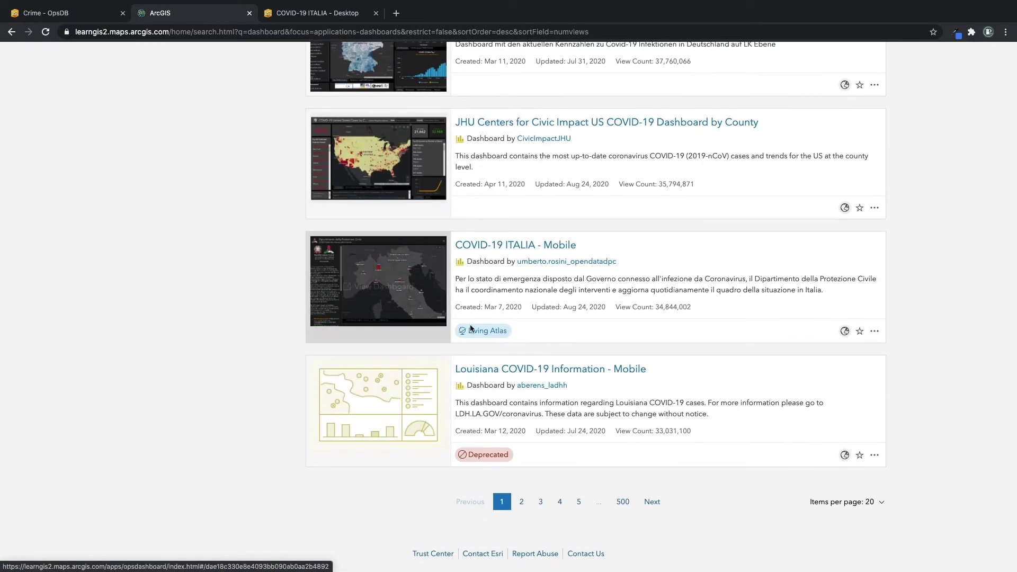
click(521, 504)
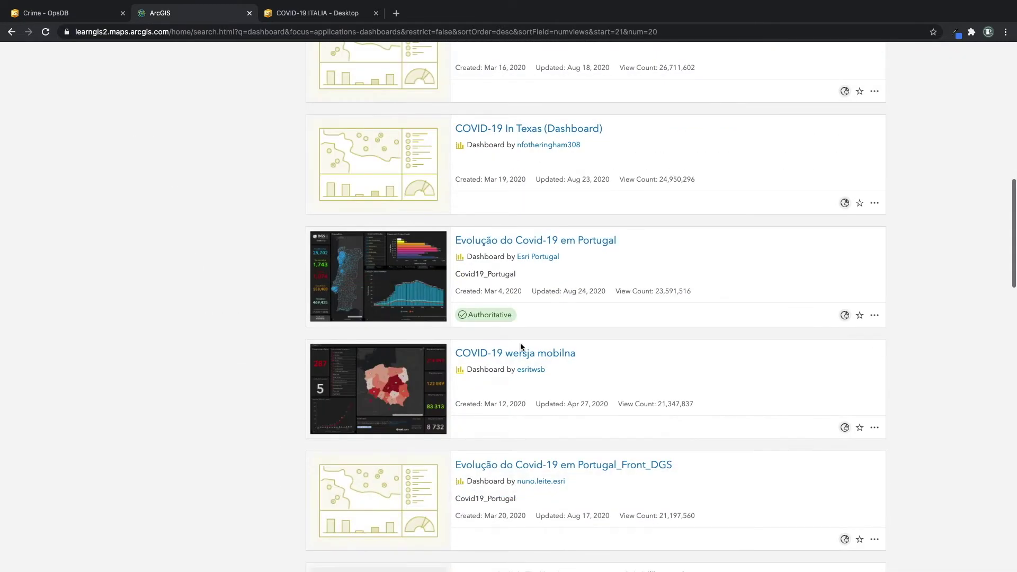
scroll(527, 300, down, 4)
scroll(527, 299, down, 1)
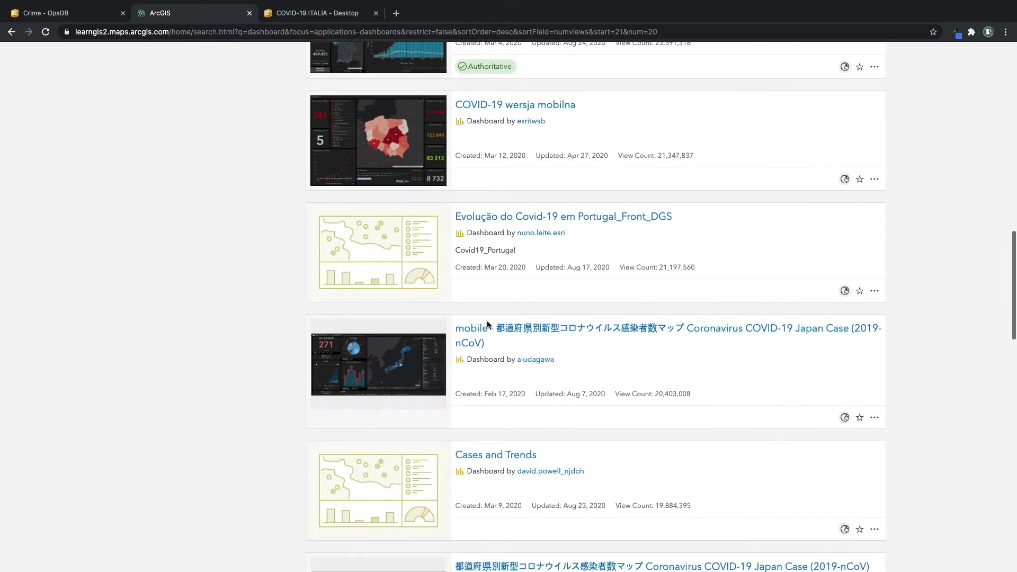
click(374, 368)
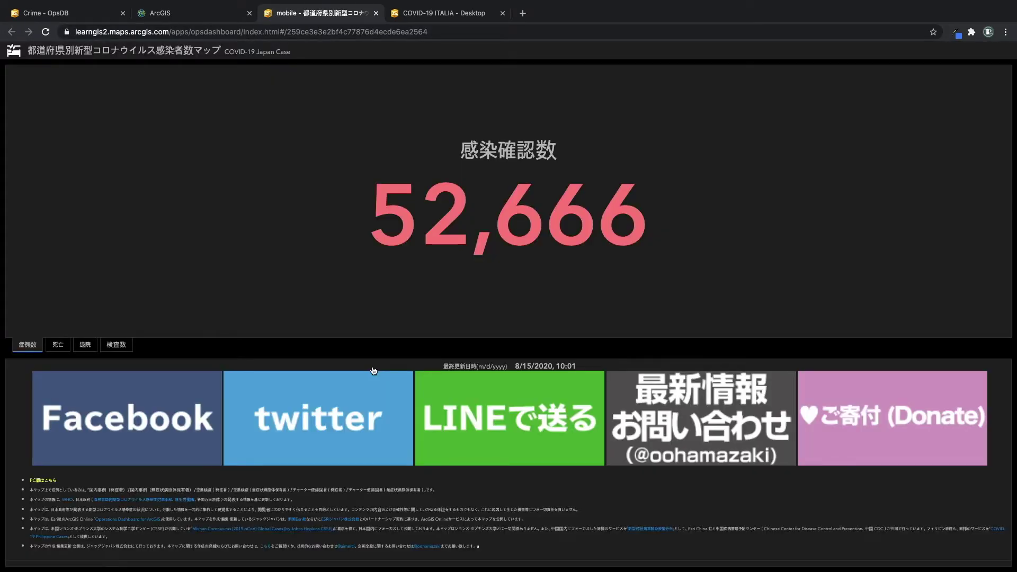
View the 死亡, 退院 and 検査数 figures on the Japan Case dashboard, and close it.
click(59, 345)
click(85, 345)
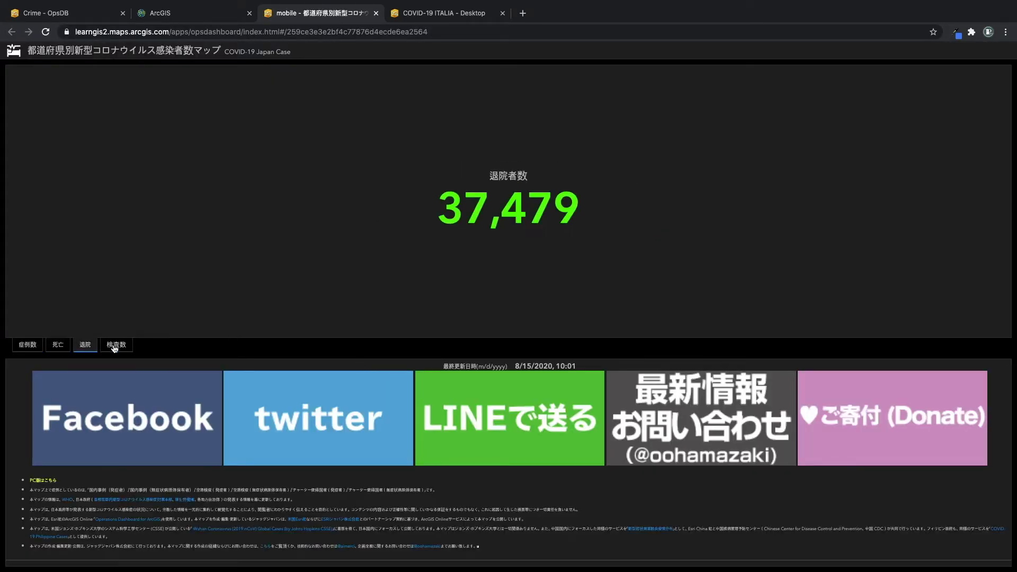
click(116, 344)
click(376, 13)
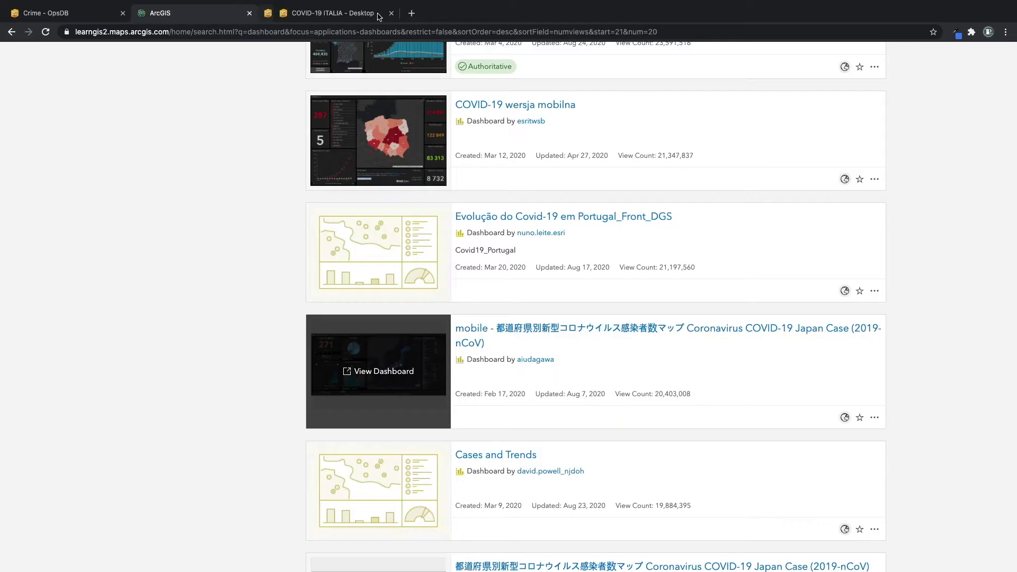
Open the 【INFRAME】 Coronavirus COVID-19 Japan Case dashboard from the search results and collapse its filter panel.
scroll(484, 311, down, 2)
scroll(484, 311, down, 2)
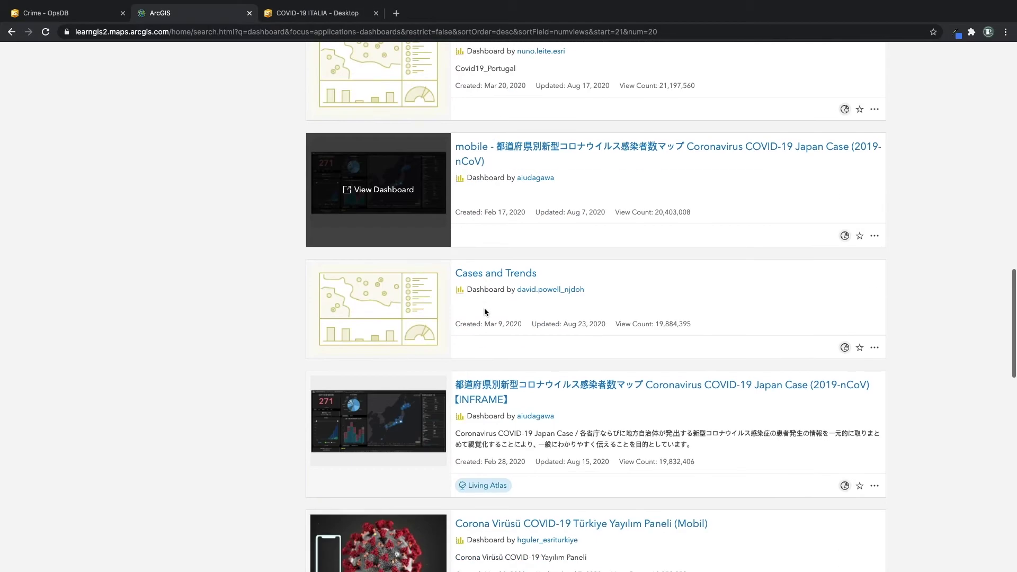
click(389, 417)
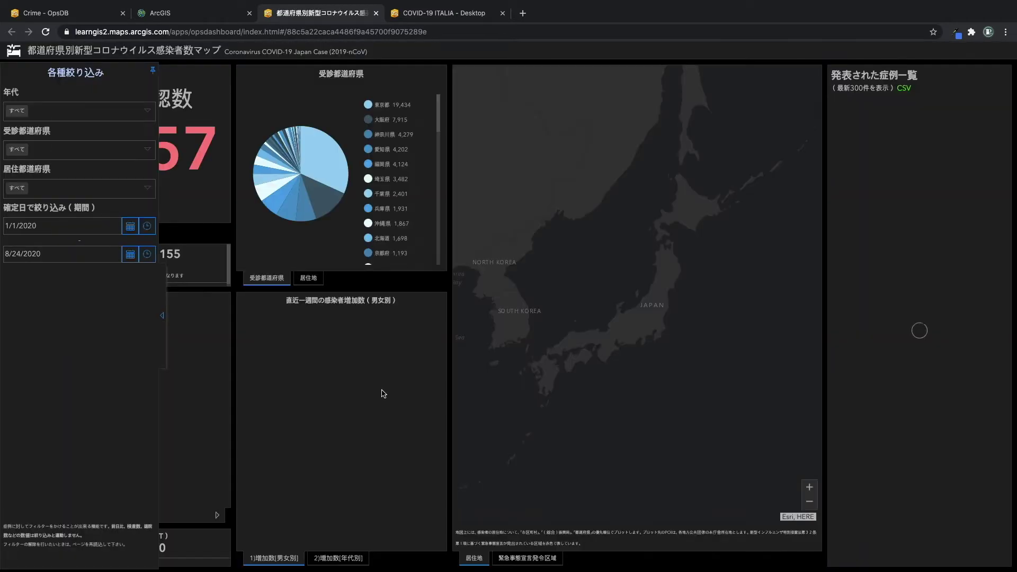
click(162, 317)
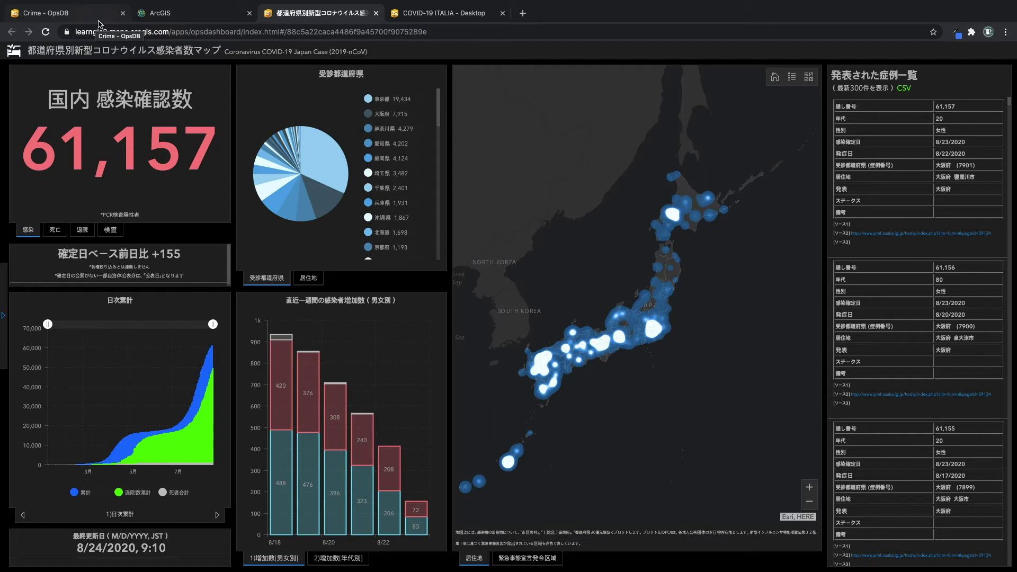
Return to the ArcGIS search results, go to My Content, and open the OpsDB web map.
click(220, 15)
scroll(347, 195, up, 10)
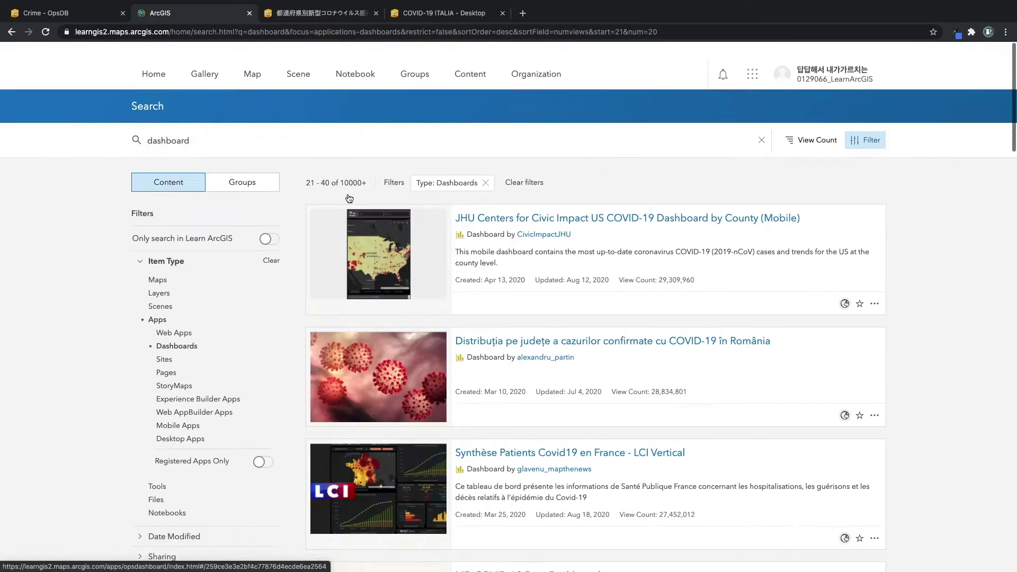
scroll(349, 199, down, 1)
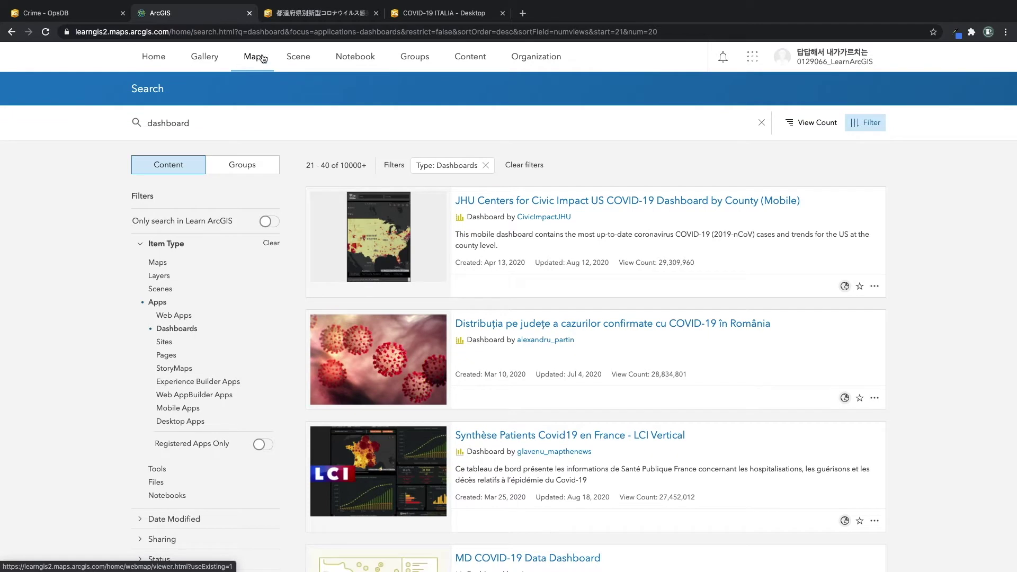
click(453, 57)
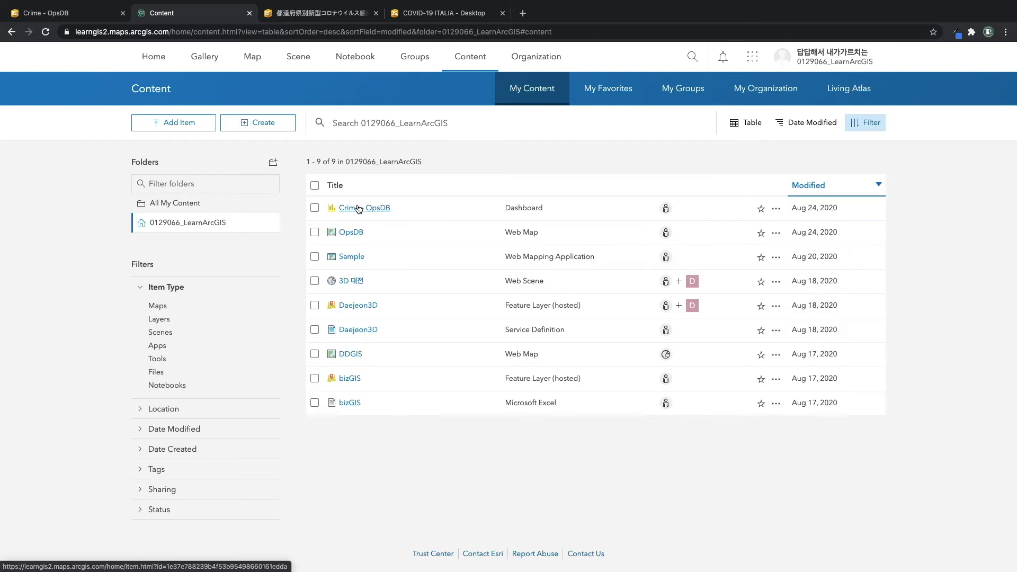
click(351, 232)
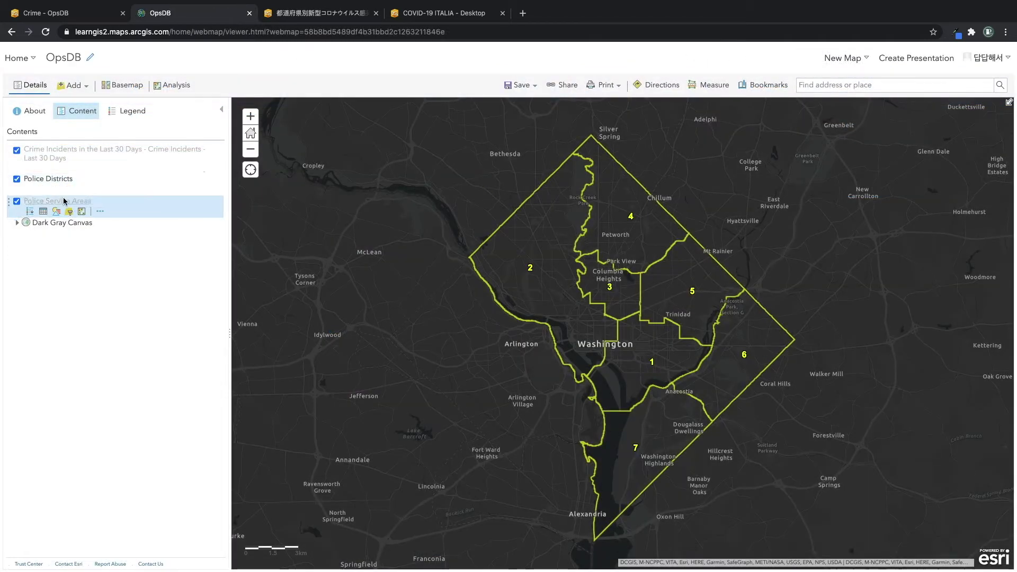
Browse the available basemaps, including Dark Gray Canvas, and close the gallery without changing the basemap.
click(132, 92)
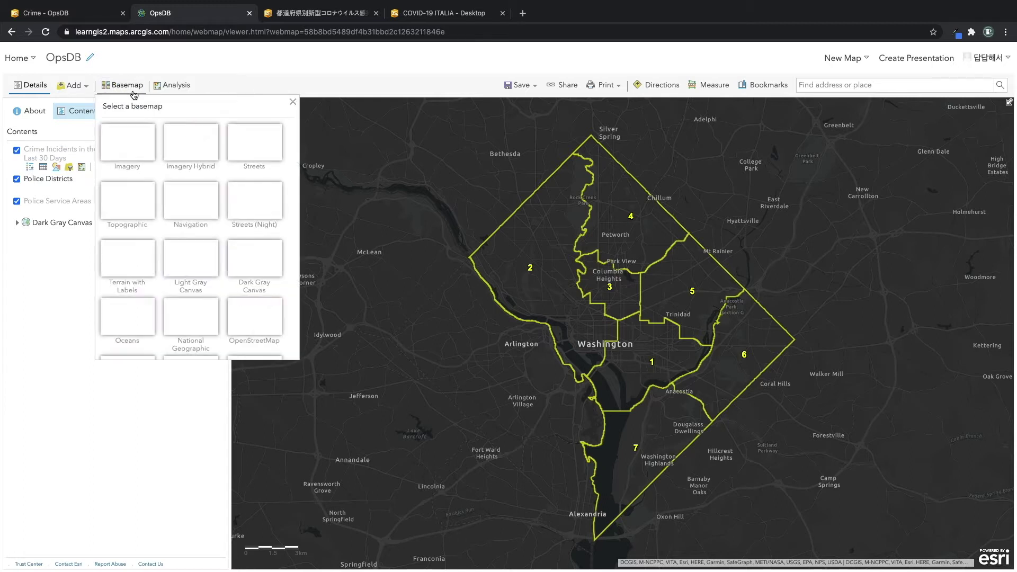
scroll(216, 263, down, 5)
scroll(215, 263, up, 3)
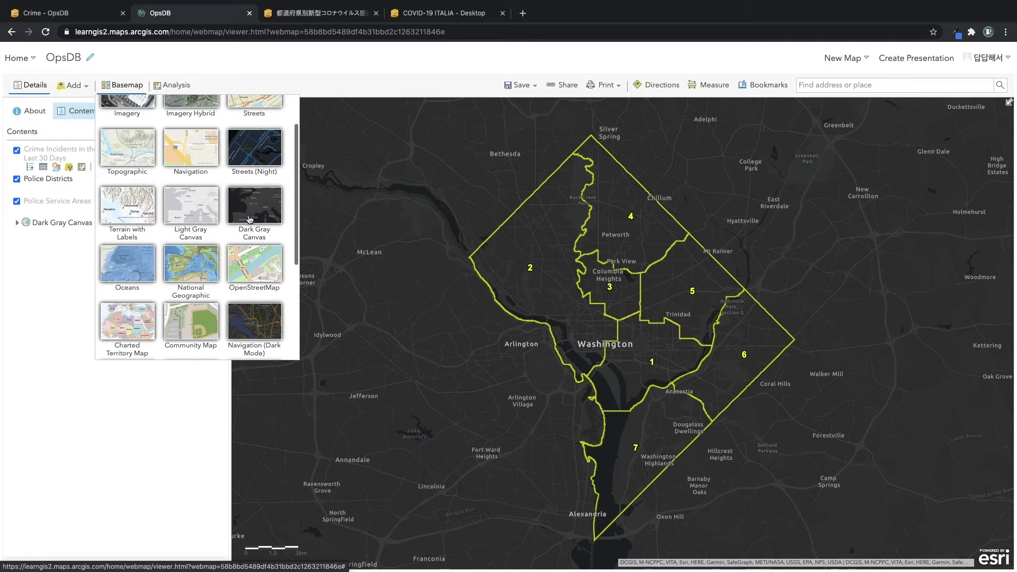
scroll(246, 221, up, 1)
click(30, 283)
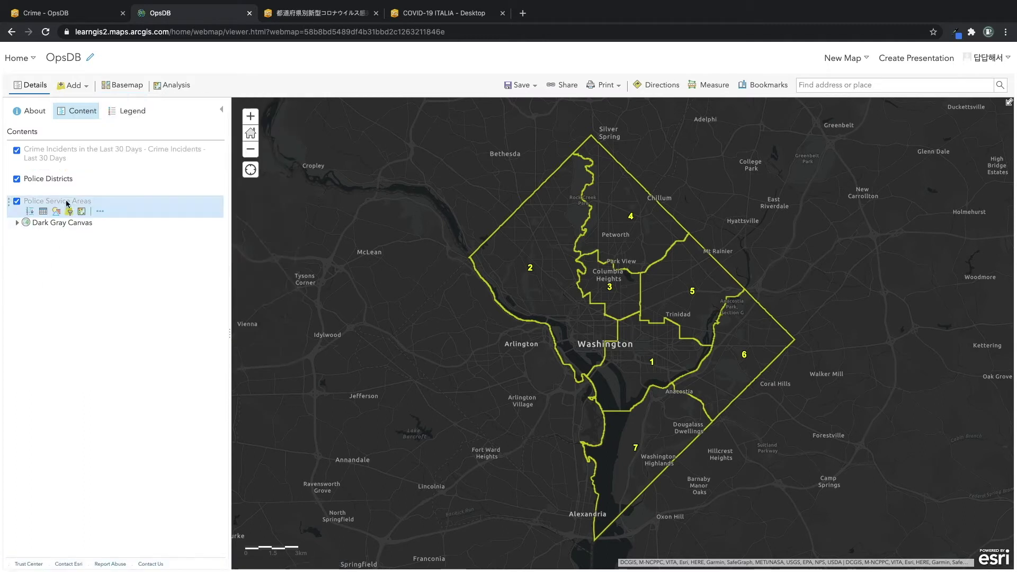
Search the ArcGIS Online layers for "dc crime".
click(77, 86)
click(99, 103)
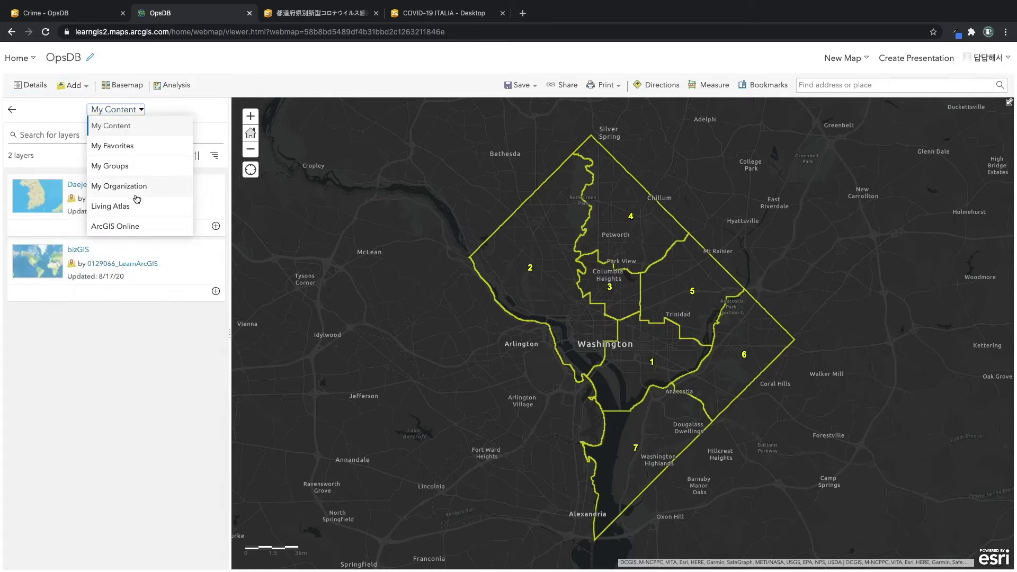
click(144, 226)
click(121, 136)
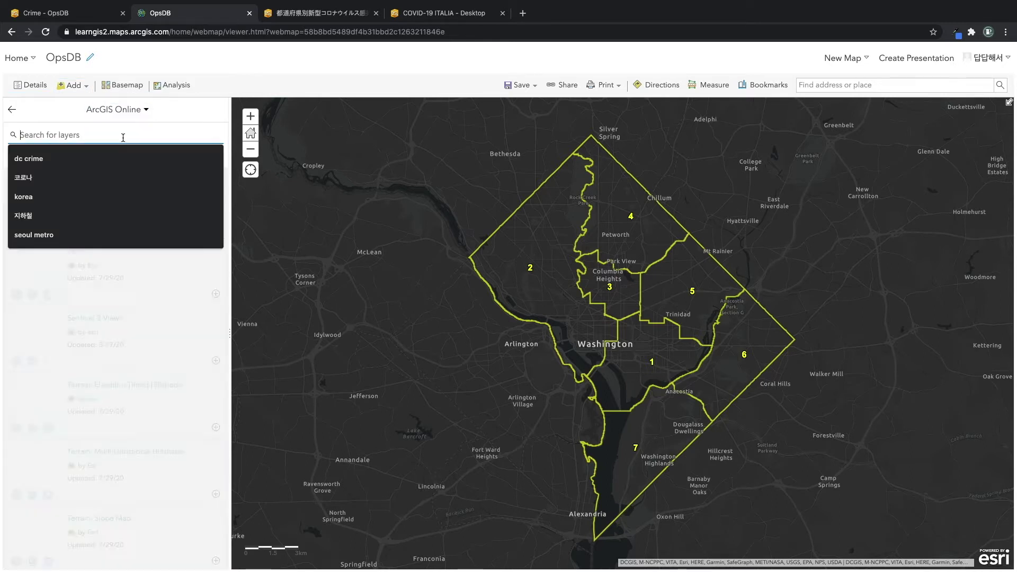
text(dc crim)
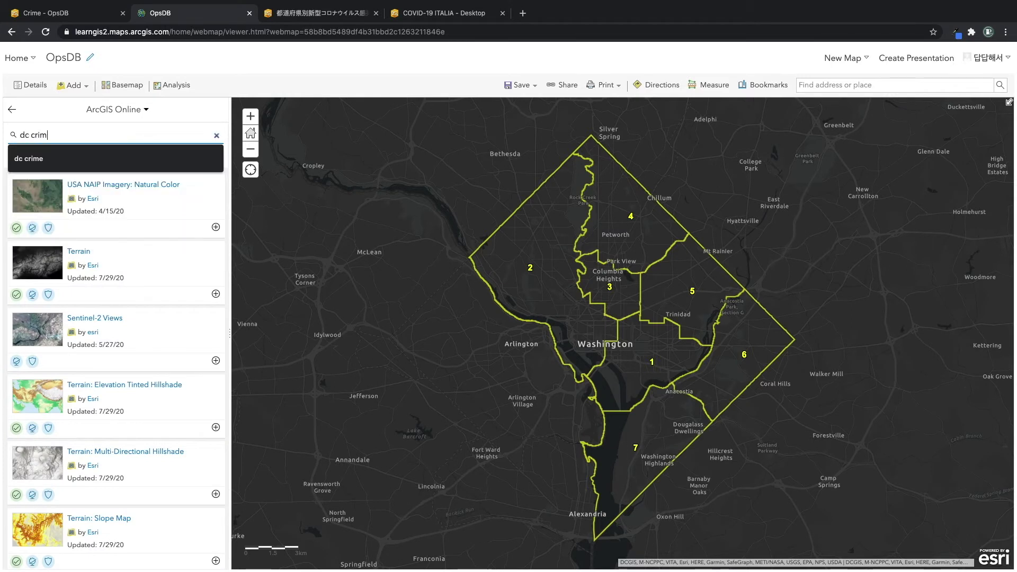
text(e)
key(Return)
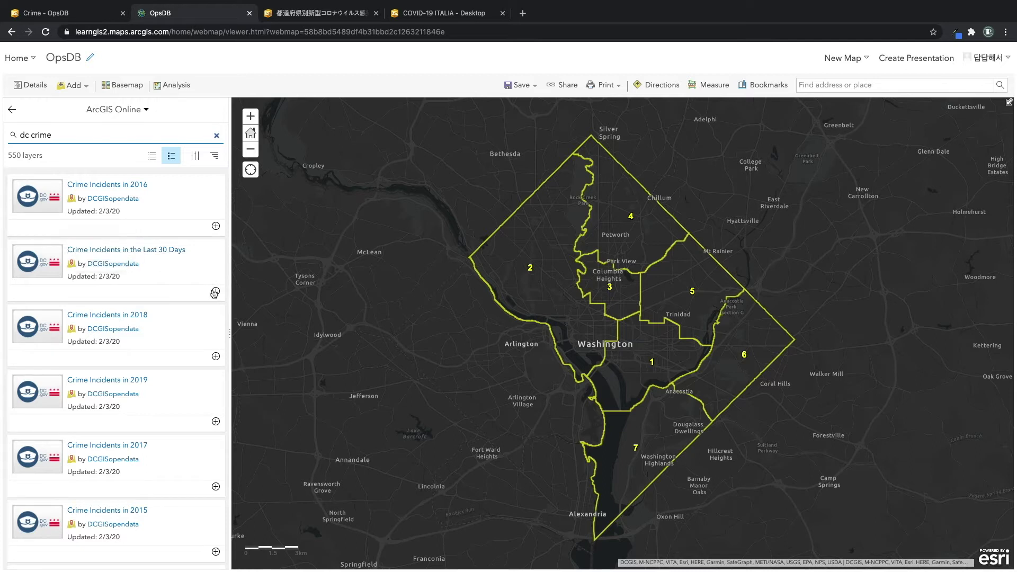
Search the ArcGIS Online layers for "dc police" and return to the map's contents list.
double_click(87, 136)
text(dc )
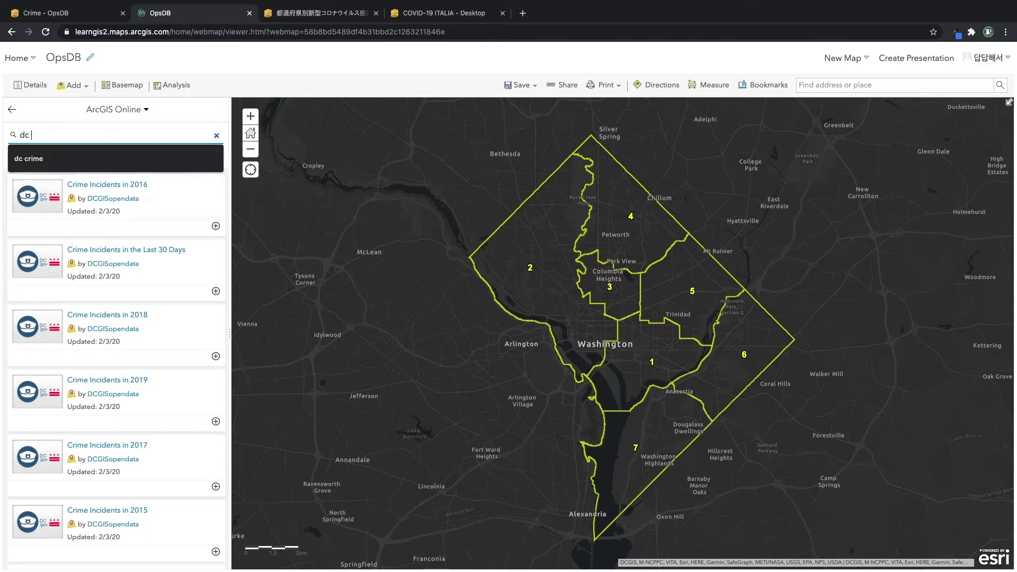
text(ppl)
text(ice)
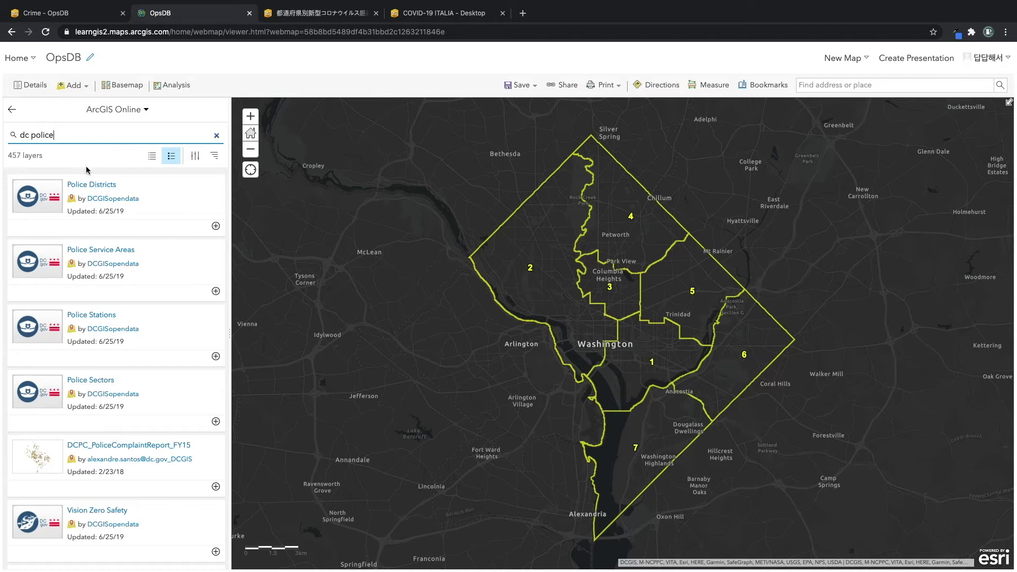
click(35, 86)
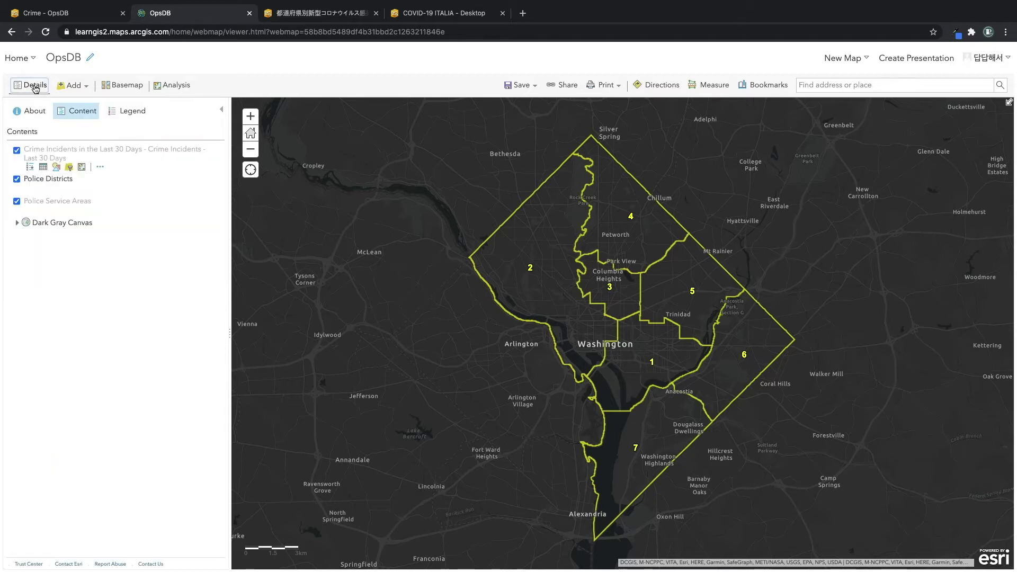
Show the Crime Incidents in the Last 30 Days layer's legend and choose OFFENSE as its style attribute.
click(29, 170)
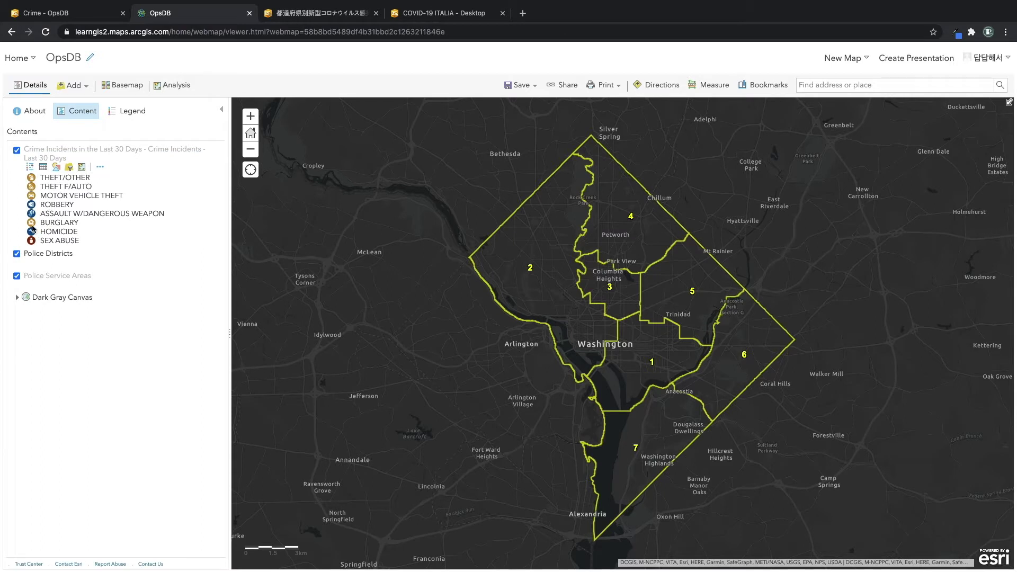
click(57, 168)
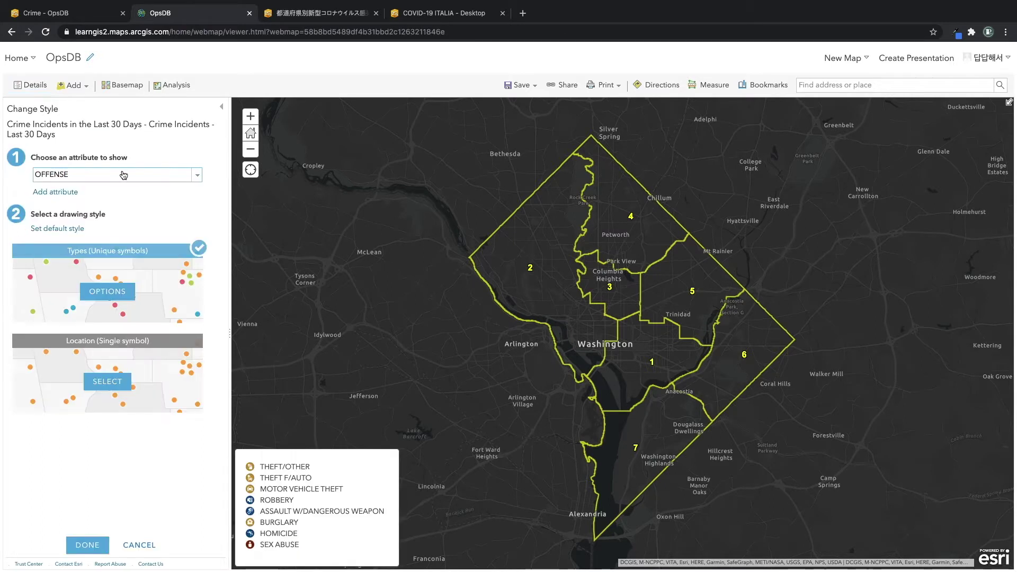
click(198, 175)
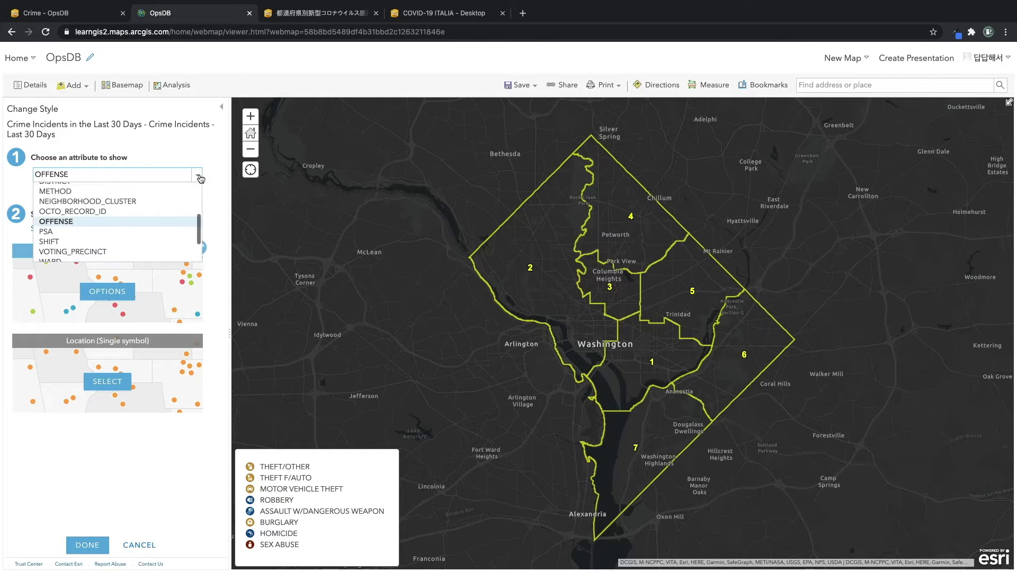
click(99, 222)
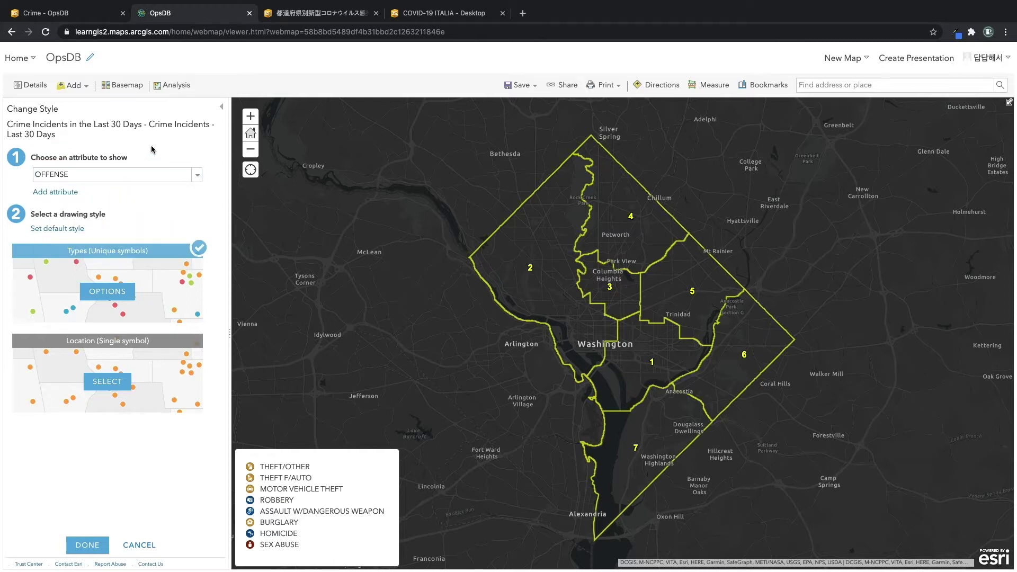
Browse the Public Safety symbols for the THEFT/OTHER category, cancel the symbol change, and accept the layer style.
click(128, 290)
click(24, 188)
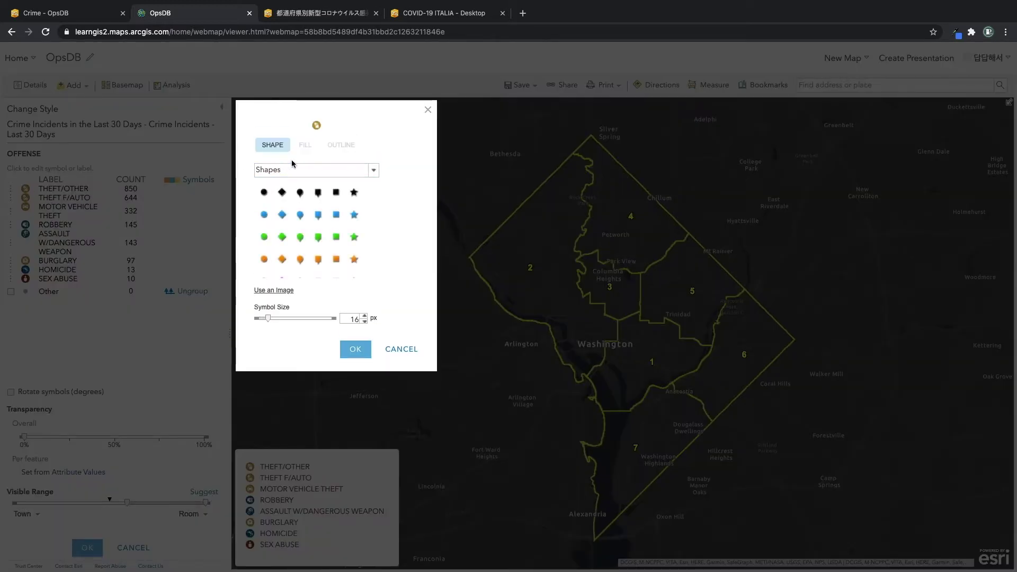
click(373, 170)
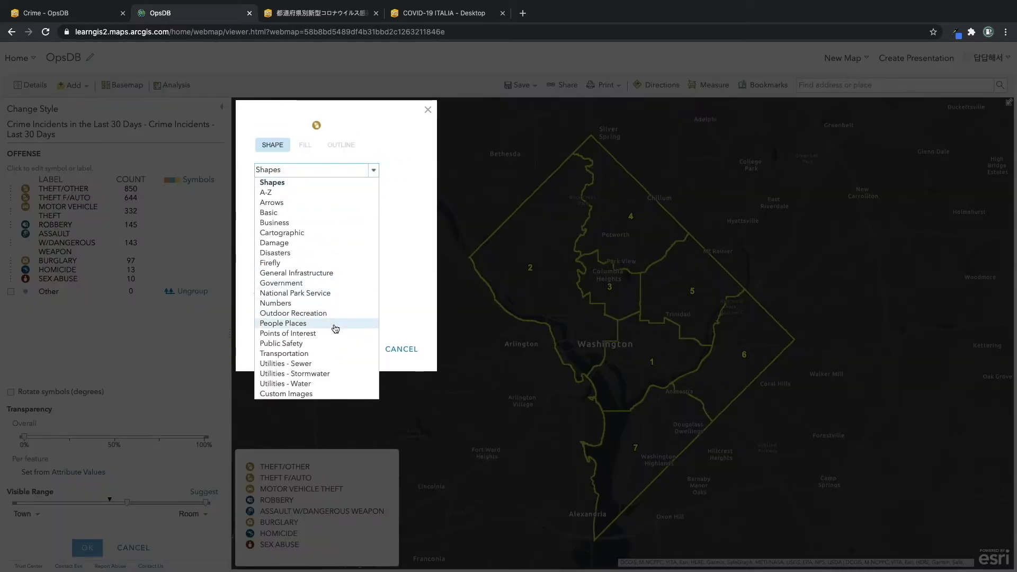
click(334, 343)
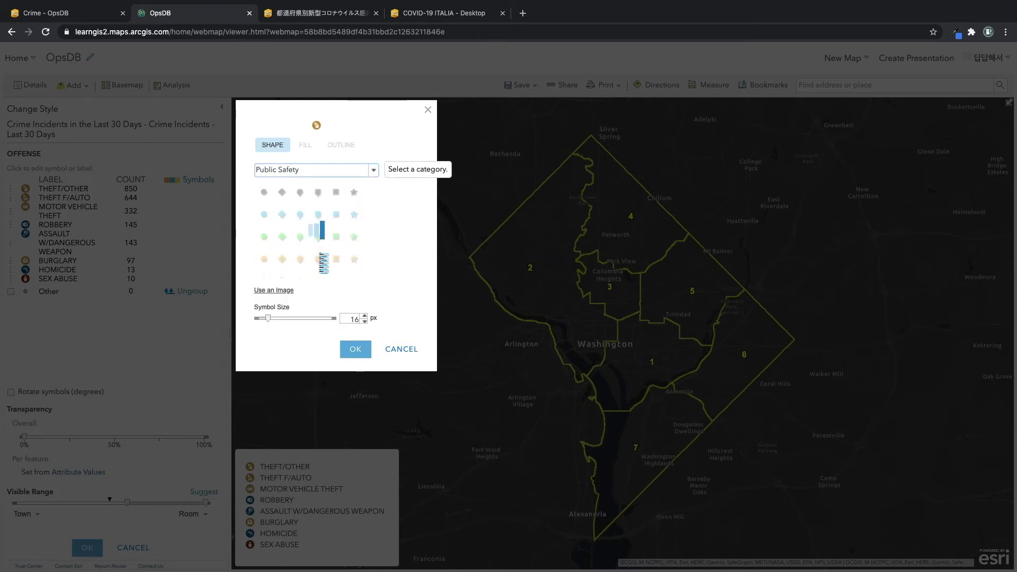
scroll(311, 225, down, 10)
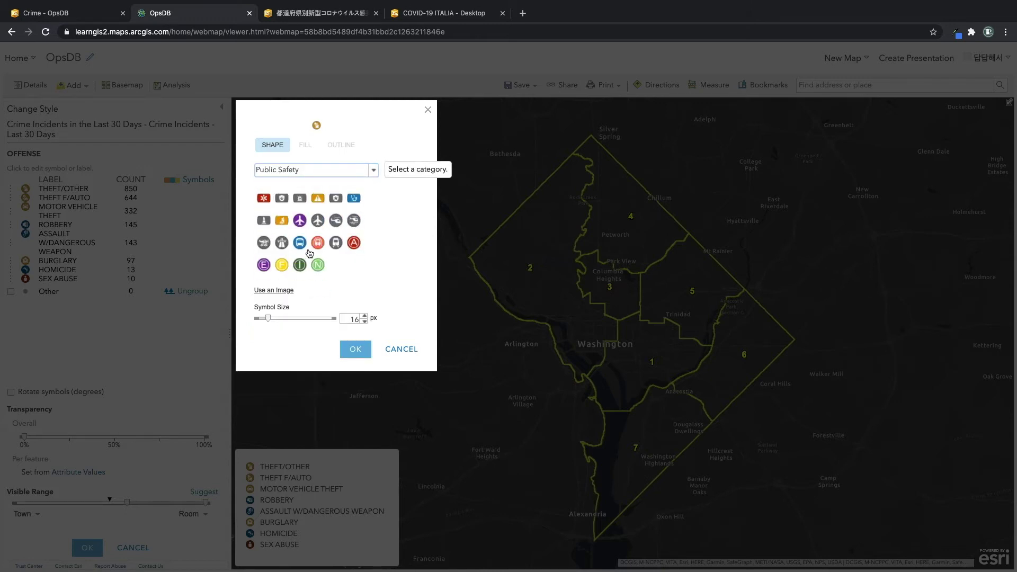
scroll(309, 254, up, 5)
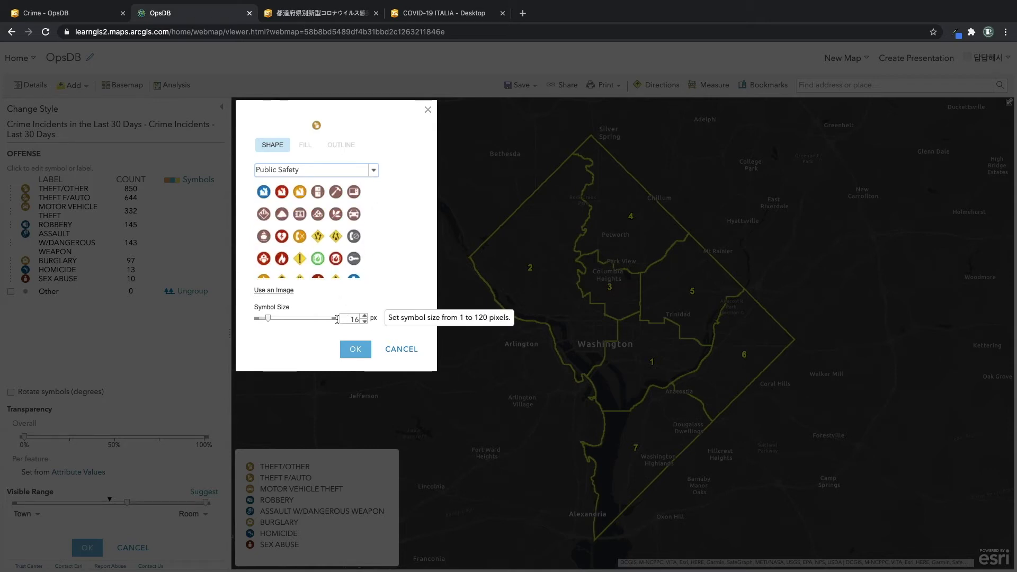
click(399, 350)
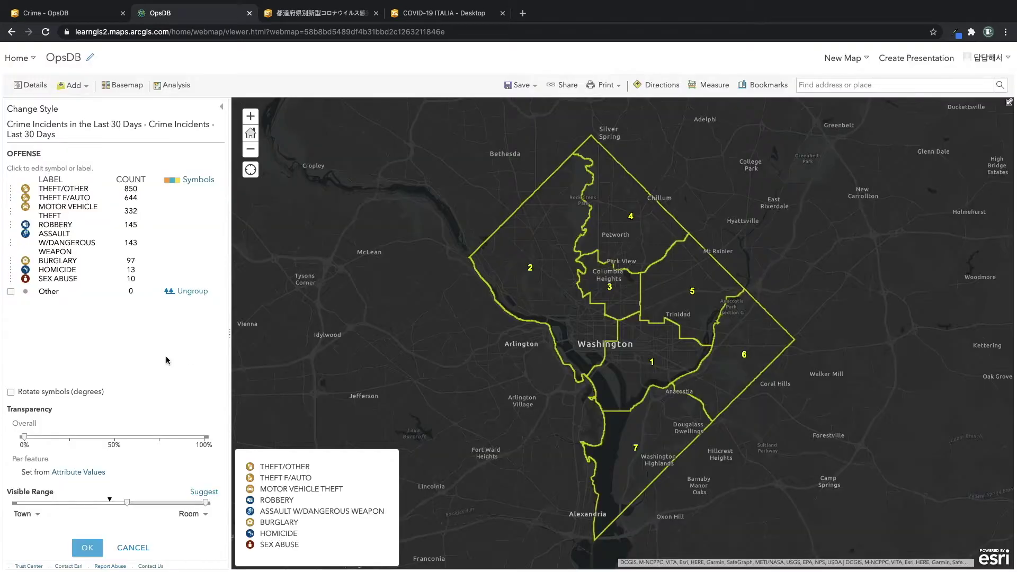
click(81, 547)
click(81, 545)
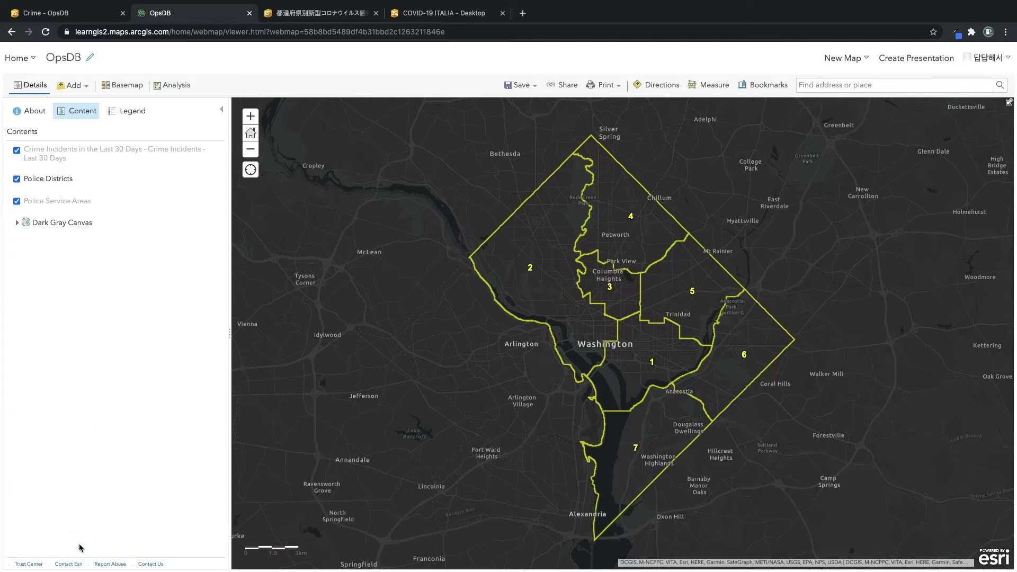
Zoom in two levels on Washington to examine the crime incidents and police service areas, and zoom back out.
mouse_move(125, 157)
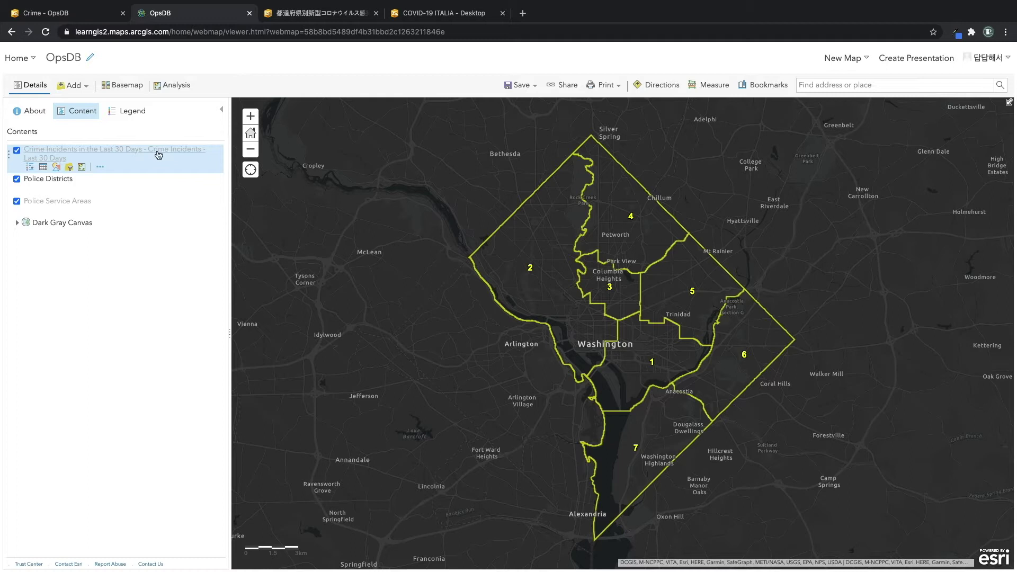
click(250, 116)
click(250, 116)
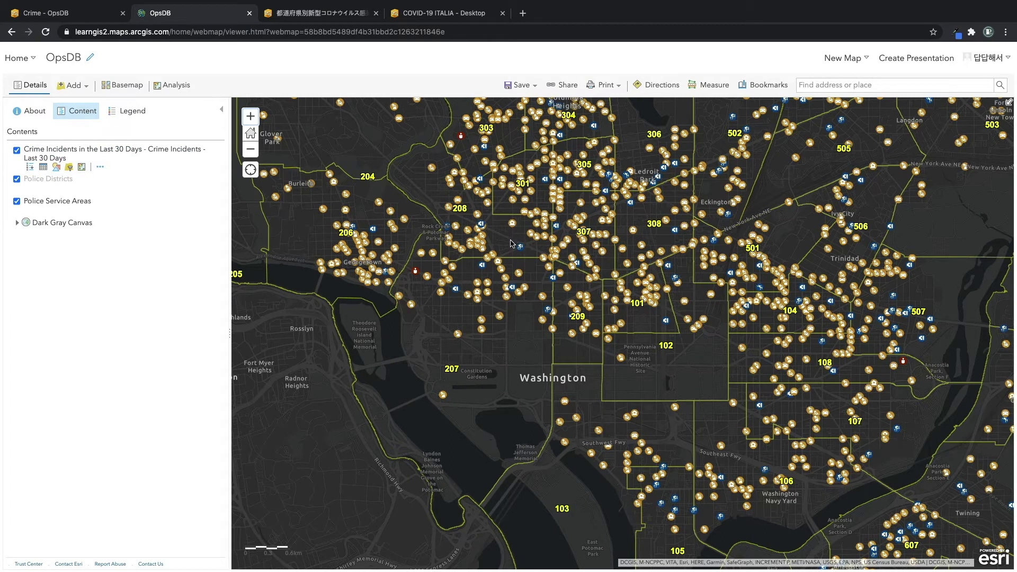
click(251, 150)
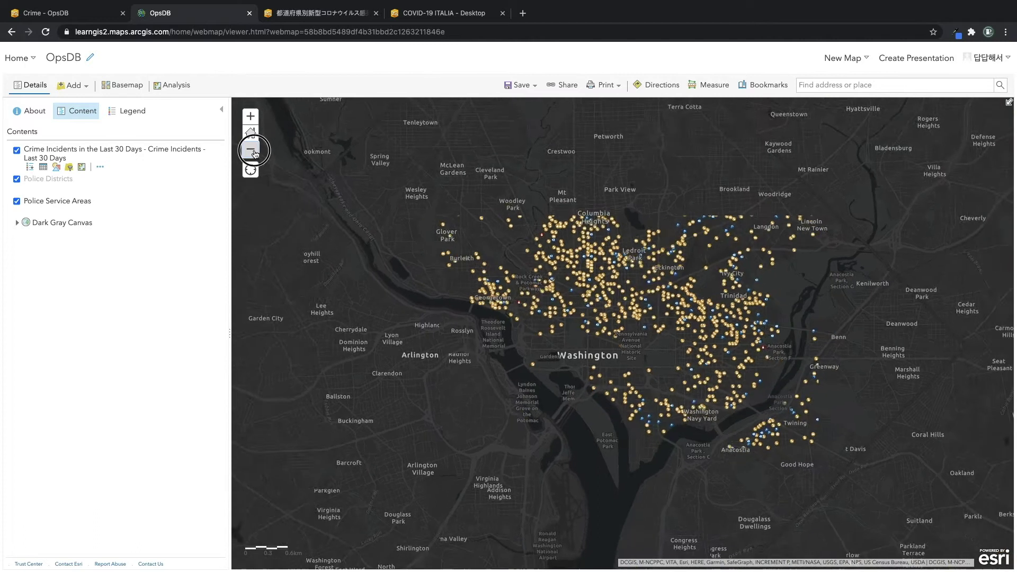
click(252, 150)
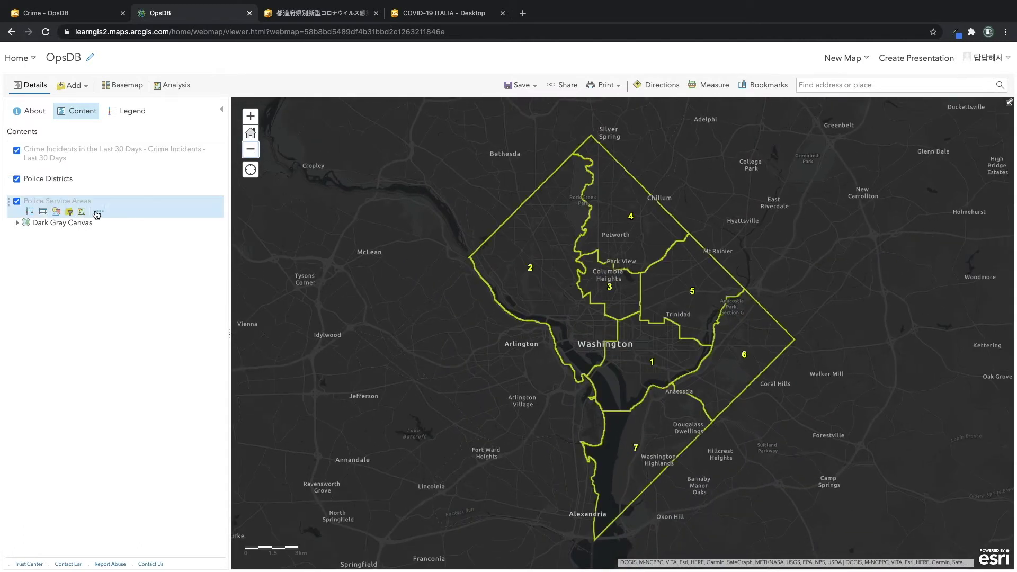
View the visibility range settings of the Police Service Areas layer.
click(102, 212)
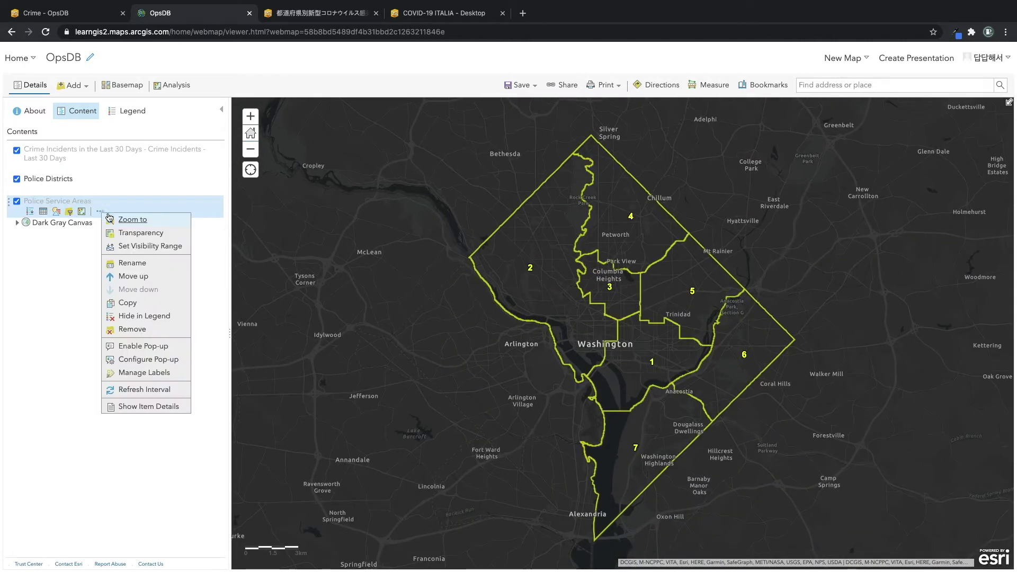
mouse_move(157, 251)
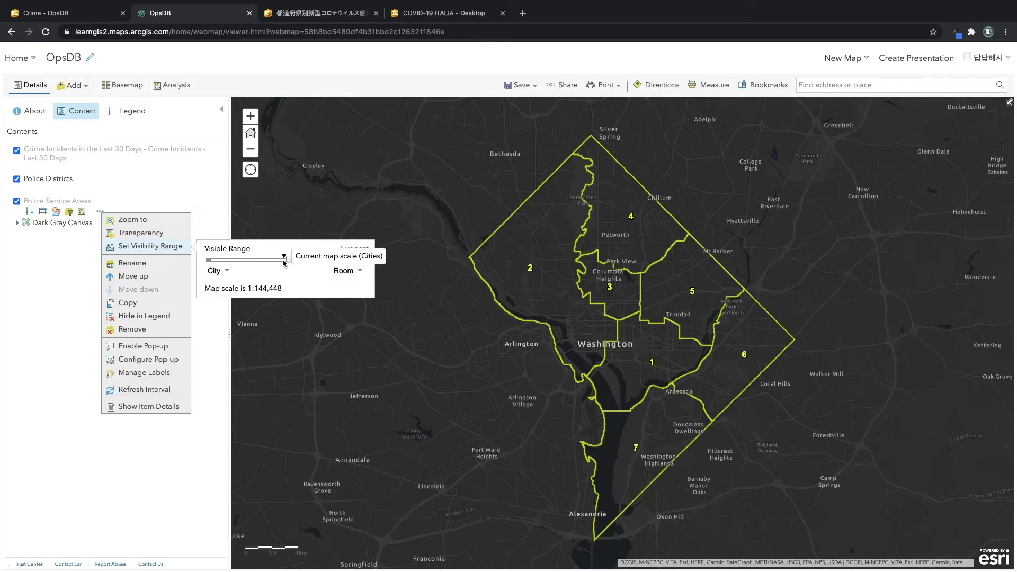
mouse_move(289, 263)
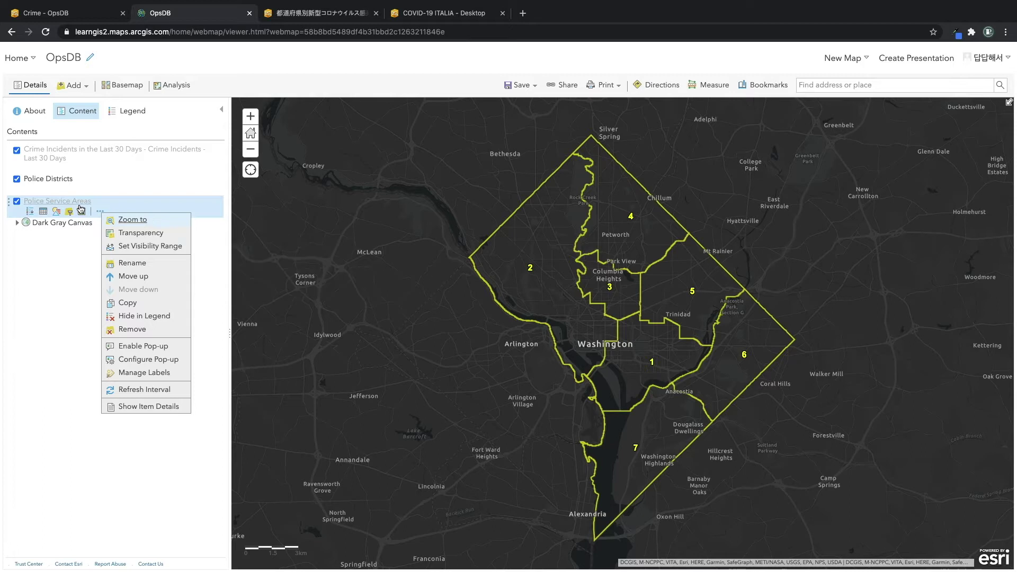
Compare the Police Service Areas layer's visible range with the map scale before and after zooming in one level.
click(100, 211)
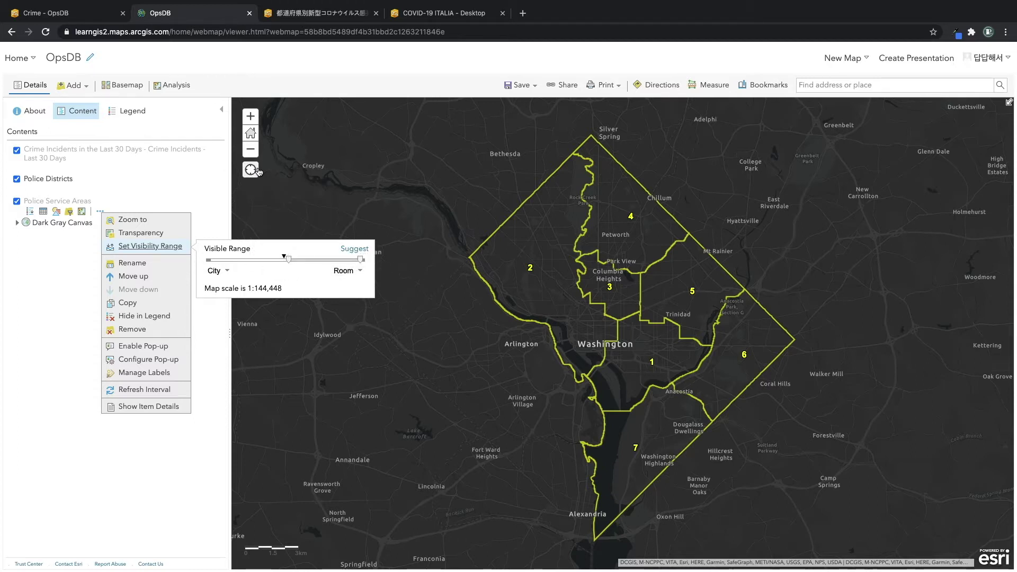
click(250, 116)
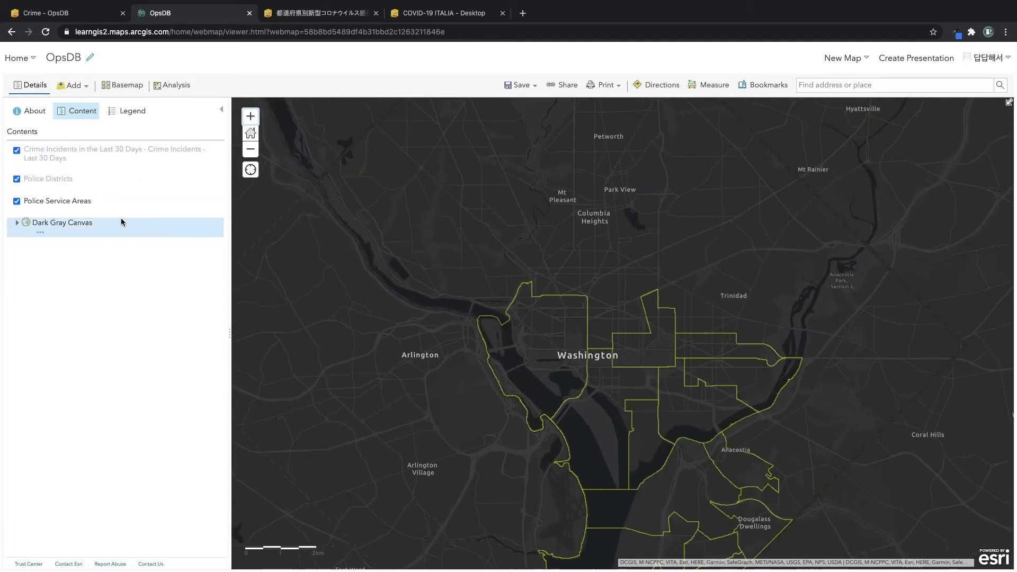
click(100, 211)
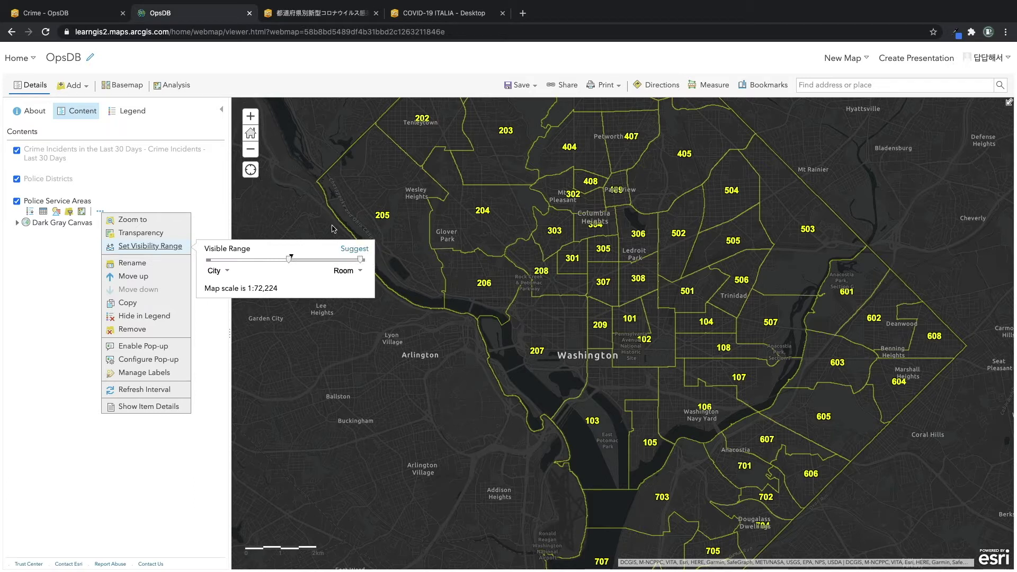
click(40, 274)
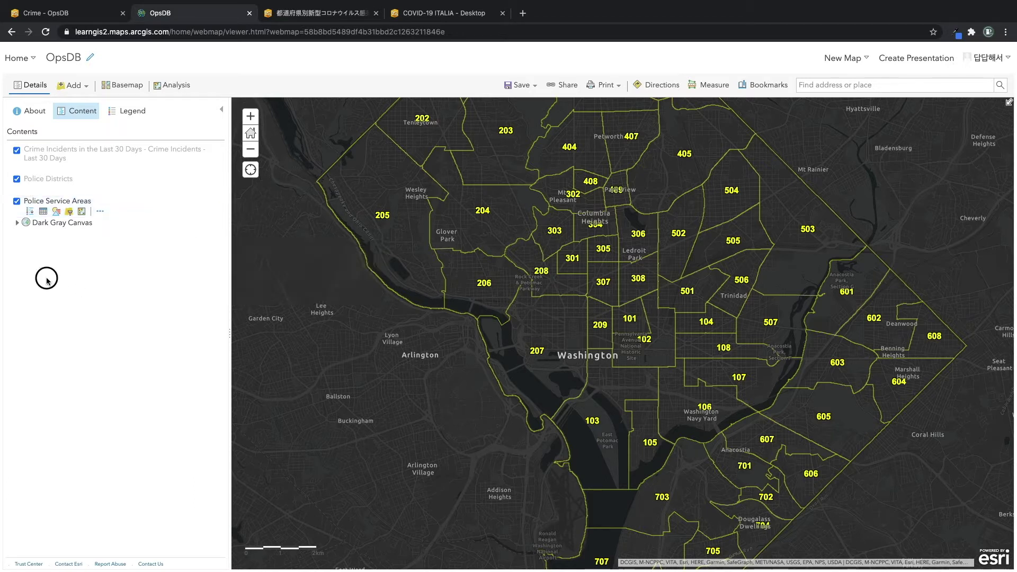
Zoom the map out and back in to compare where the Police Districts and Police Service Areas layers display.
click(251, 152)
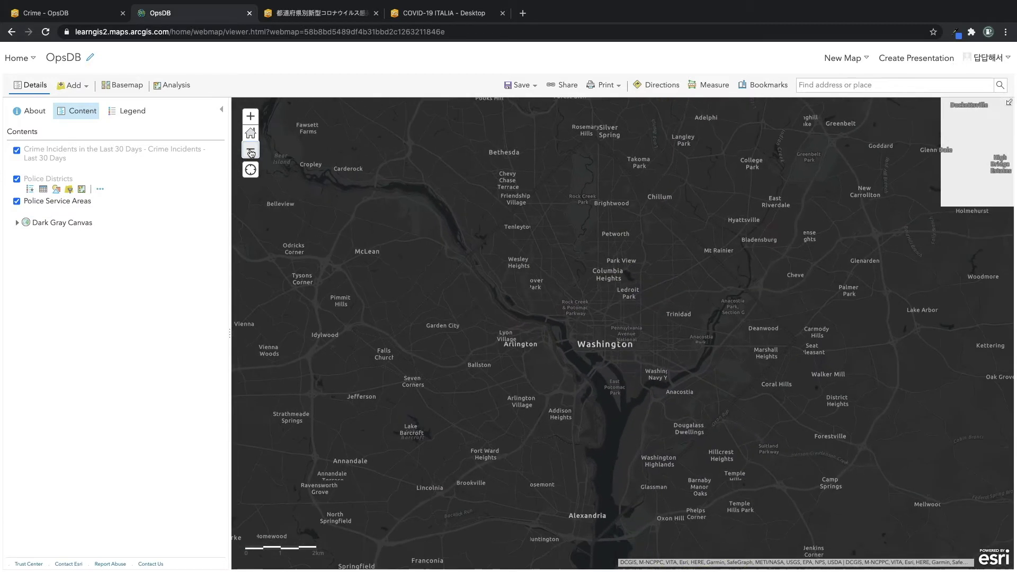
click(251, 153)
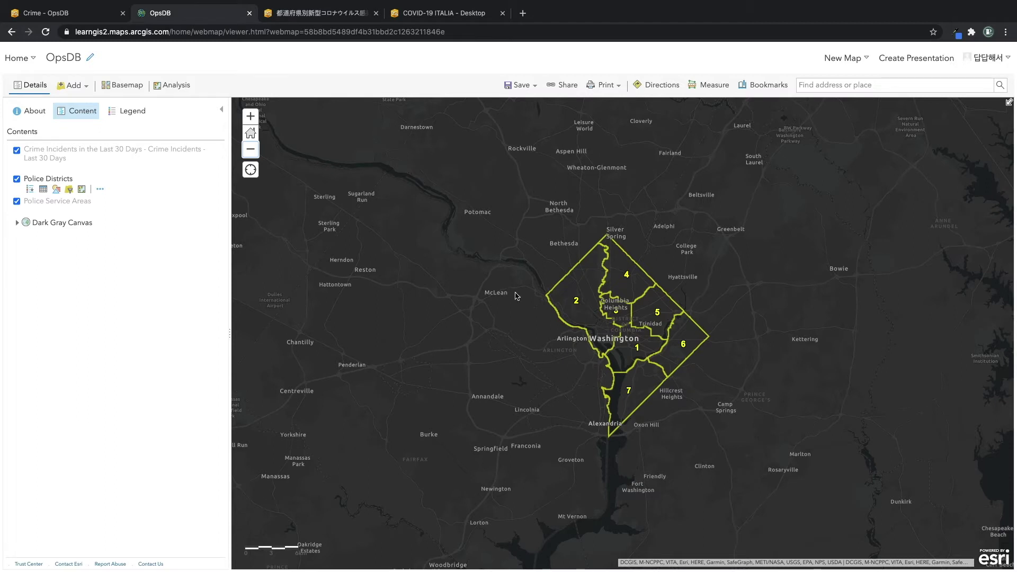
click(250, 116)
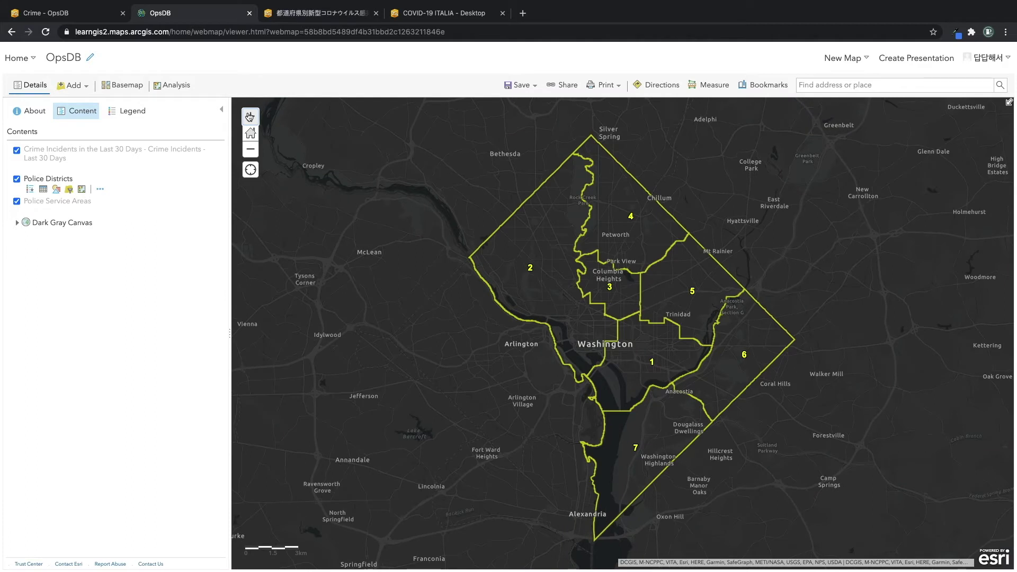
click(250, 116)
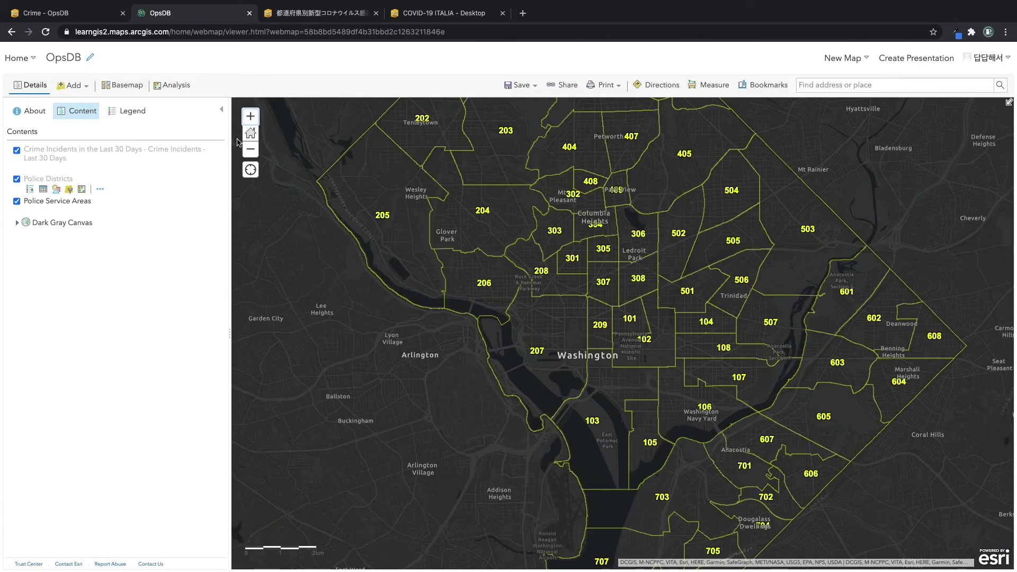
Examine the crime incidents across Washington at closer scales, from Georgetown to the area south of the National Mall.
drag(534, 233, 481, 295)
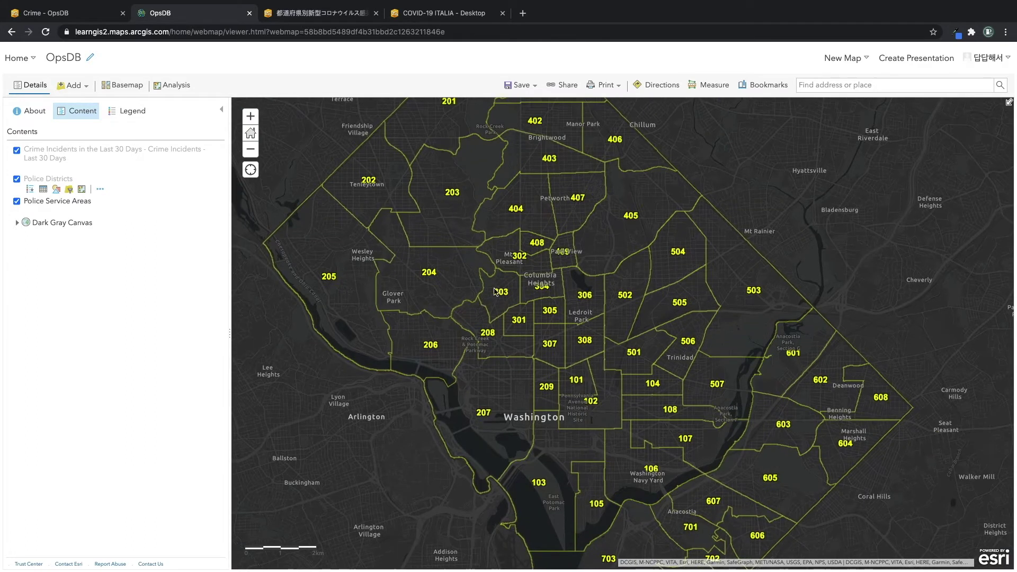
click(251, 116)
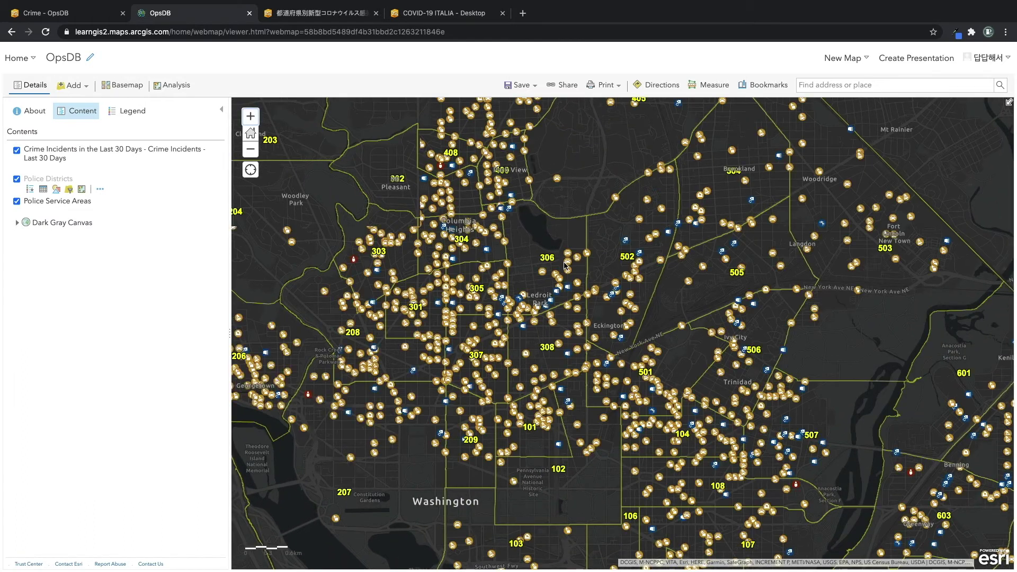
drag(584, 188, 651, 213)
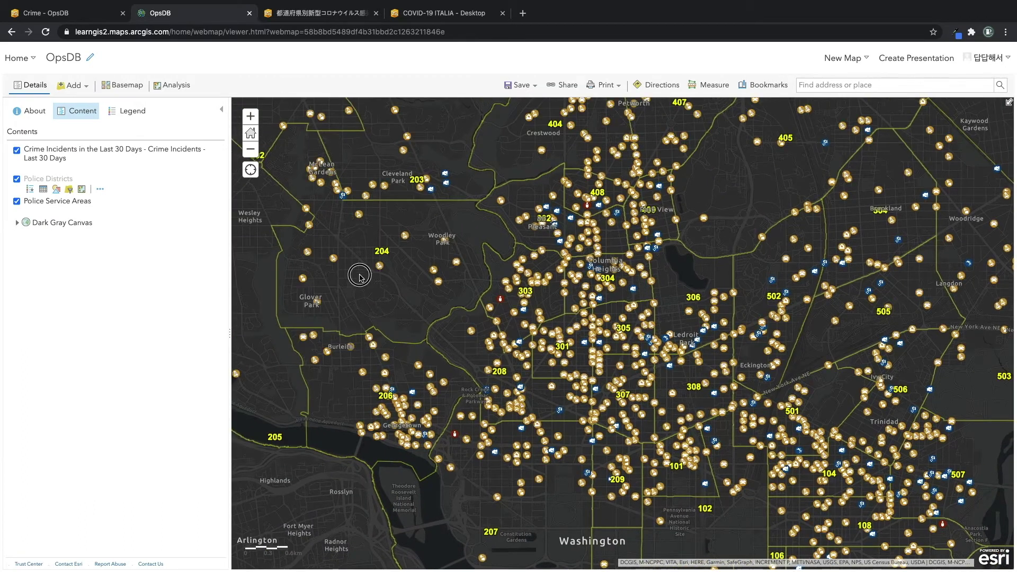
drag(359, 275, 538, 242)
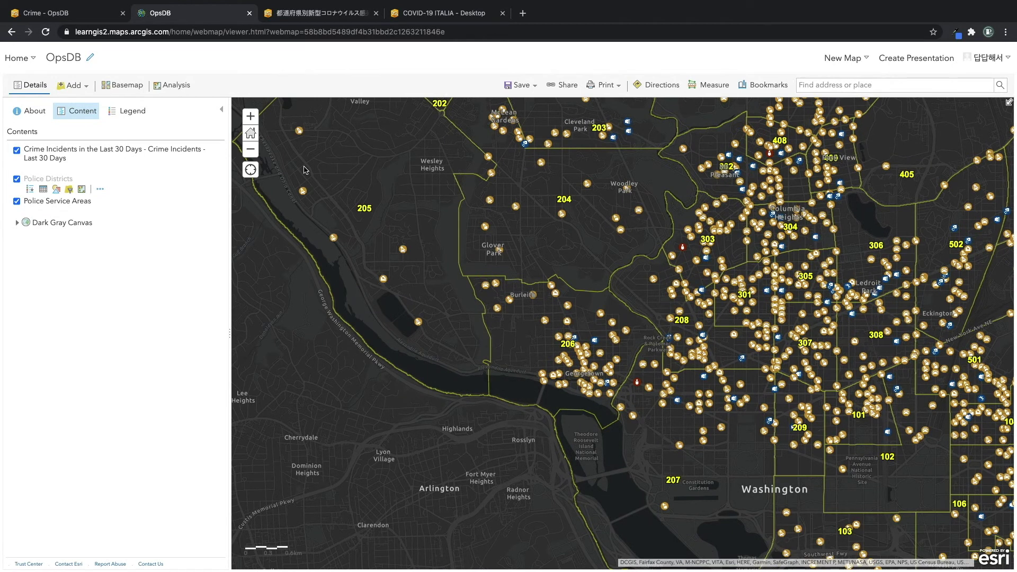
click(257, 119)
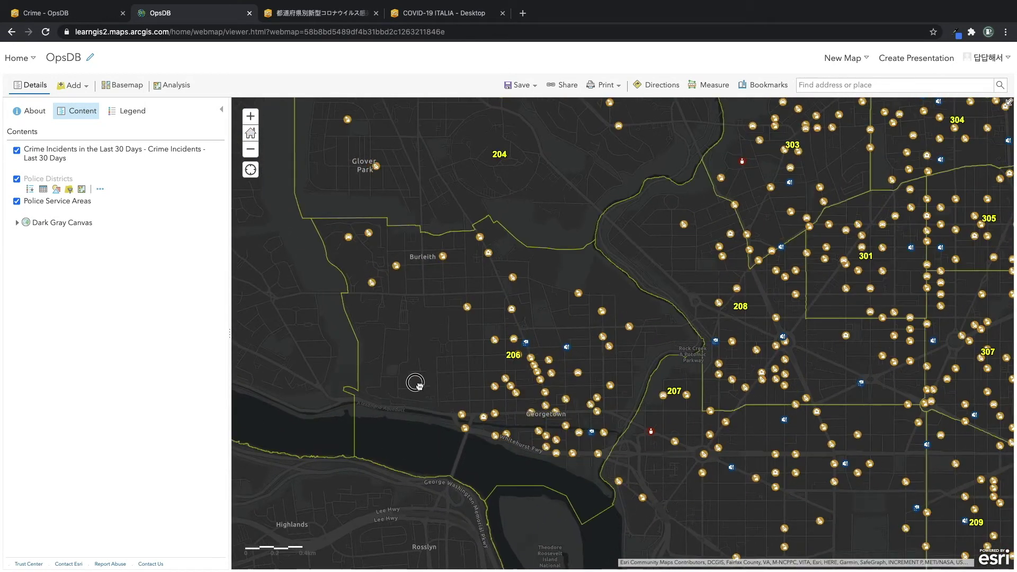
drag(421, 402, 381, 314)
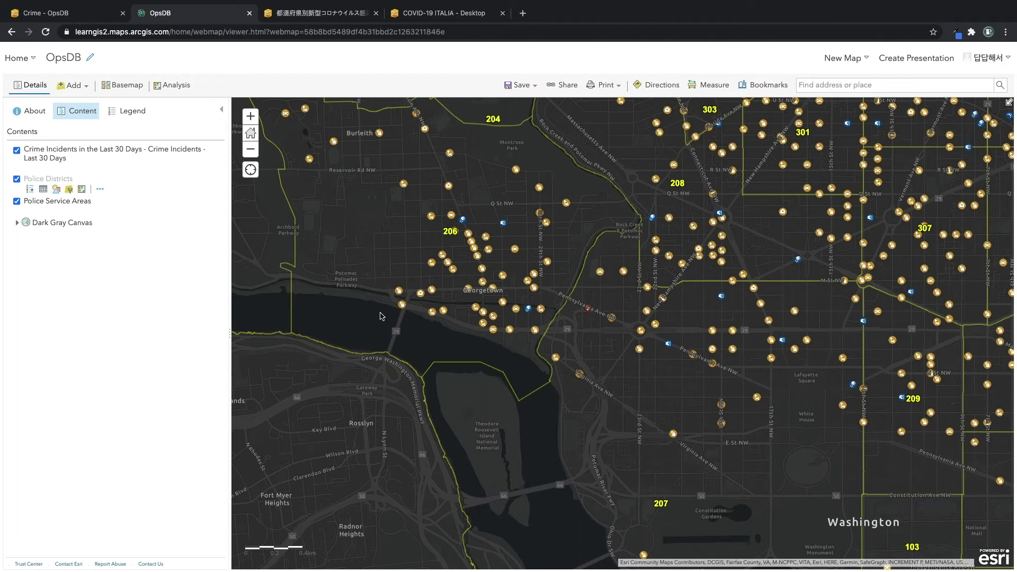
drag(625, 470, 478, 284)
drag(808, 357, 531, 329)
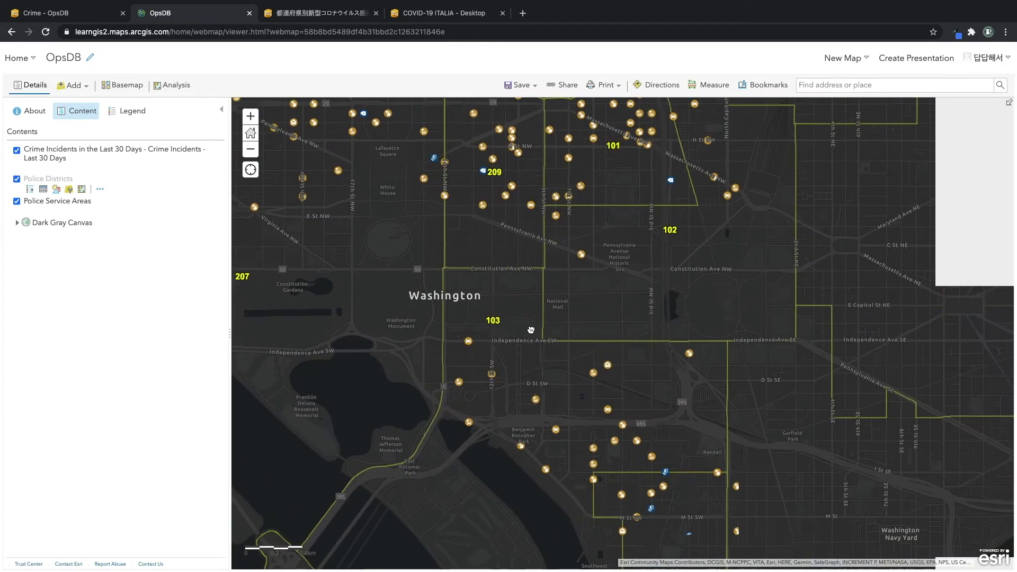
Label the Police Service Areas layer with its NAME field and accept the label settings.
click(101, 213)
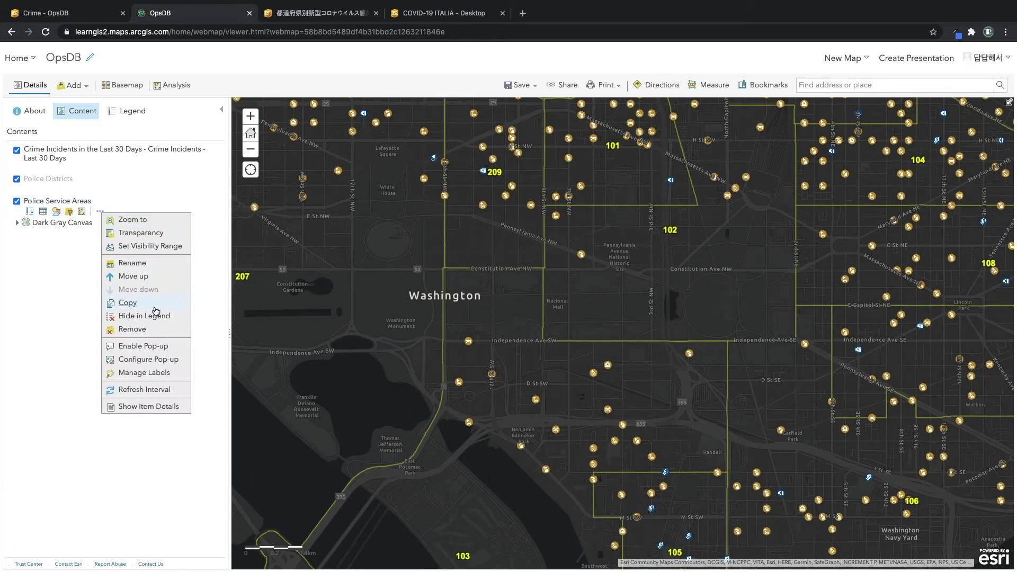
click(144, 373)
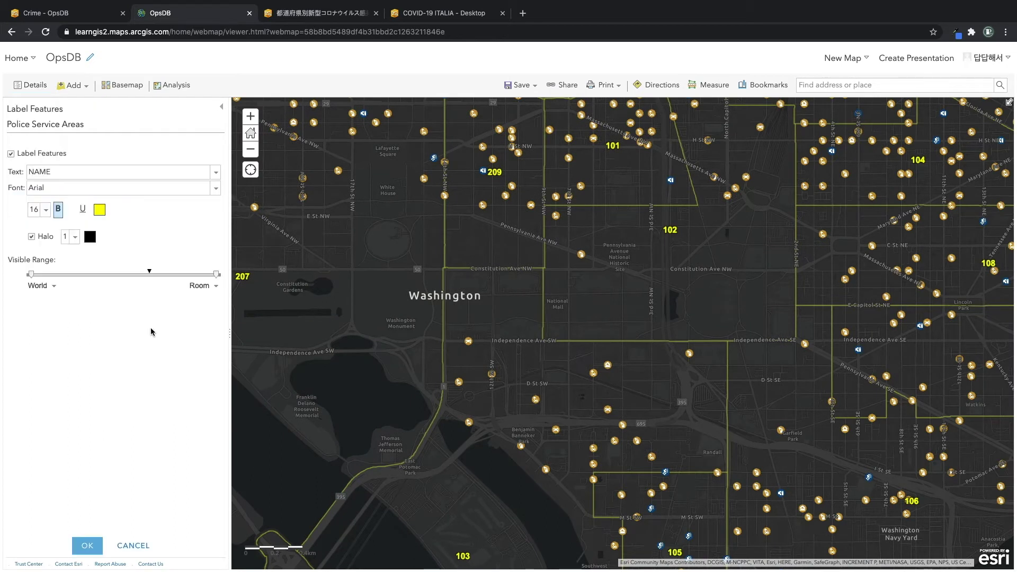
click(216, 172)
click(84, 171)
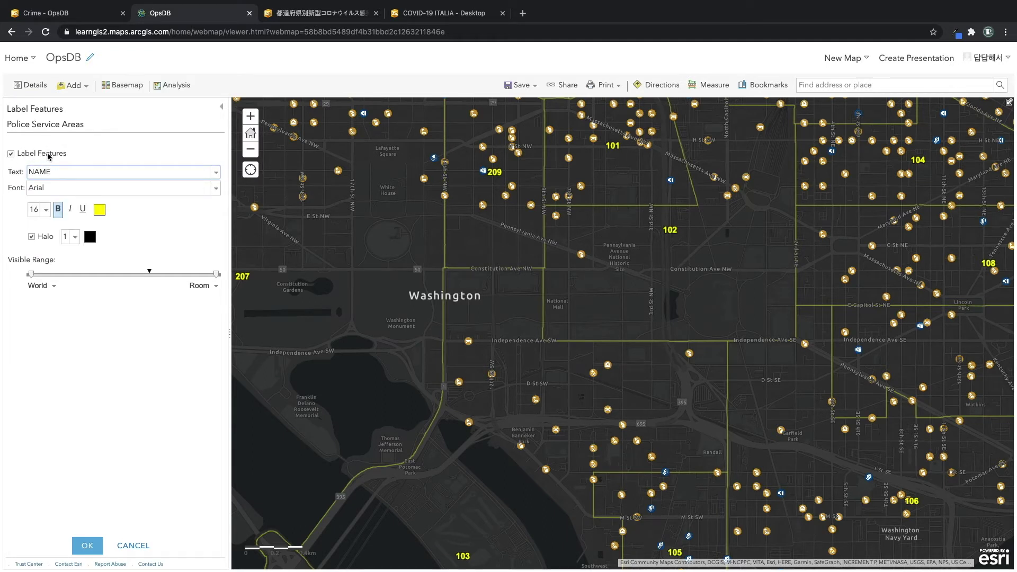
click(86, 545)
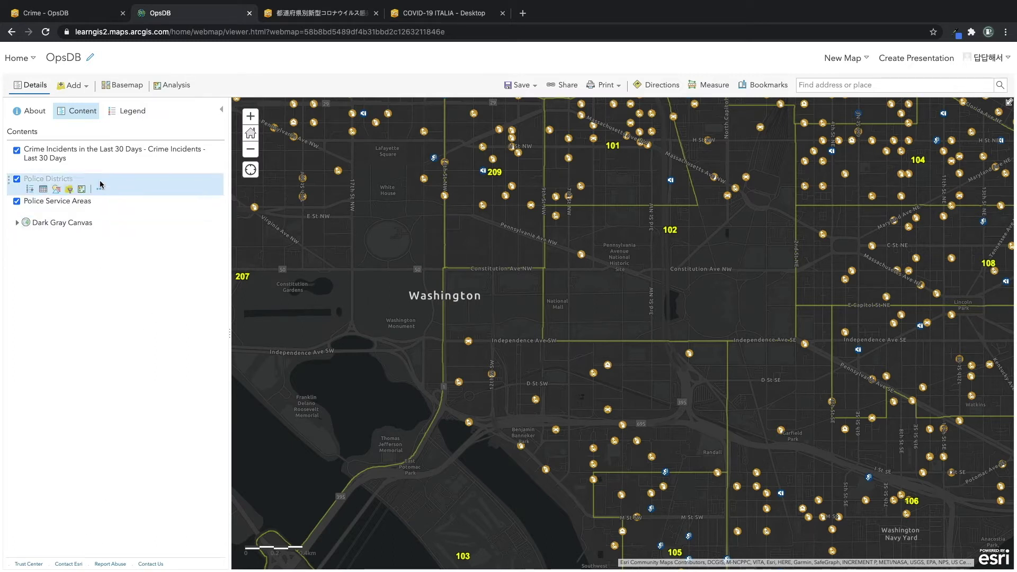
Check the map features for pop-ups, and try enabling and removing the Police Districts layer's pop-up.
click(411, 220)
click(525, 271)
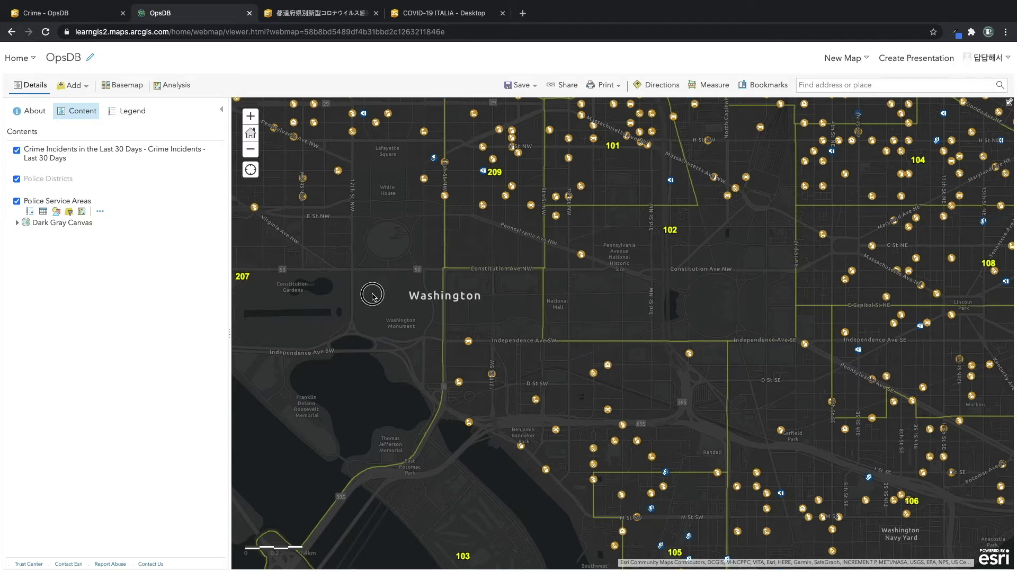
click(100, 190)
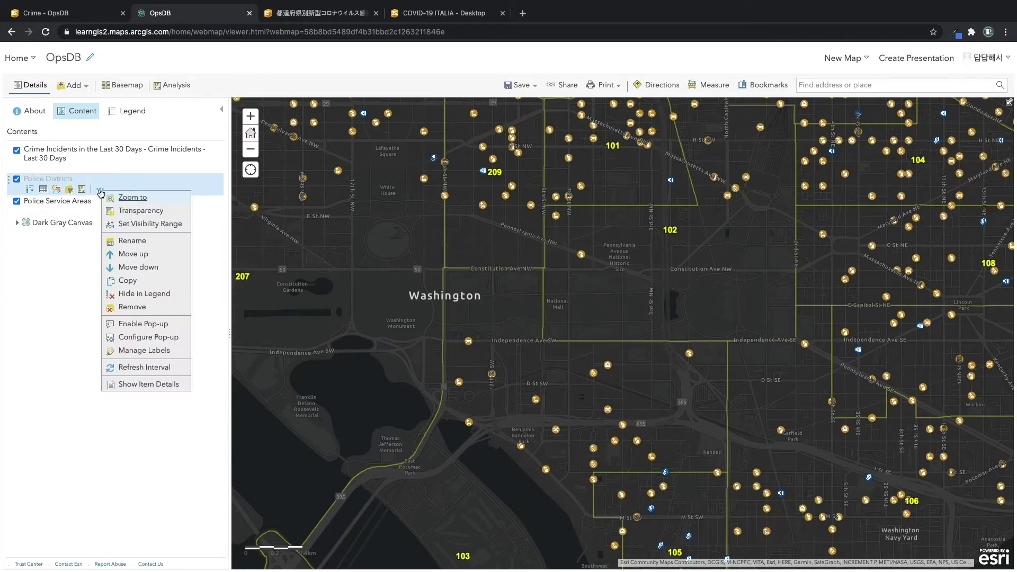
click(162, 325)
click(99, 190)
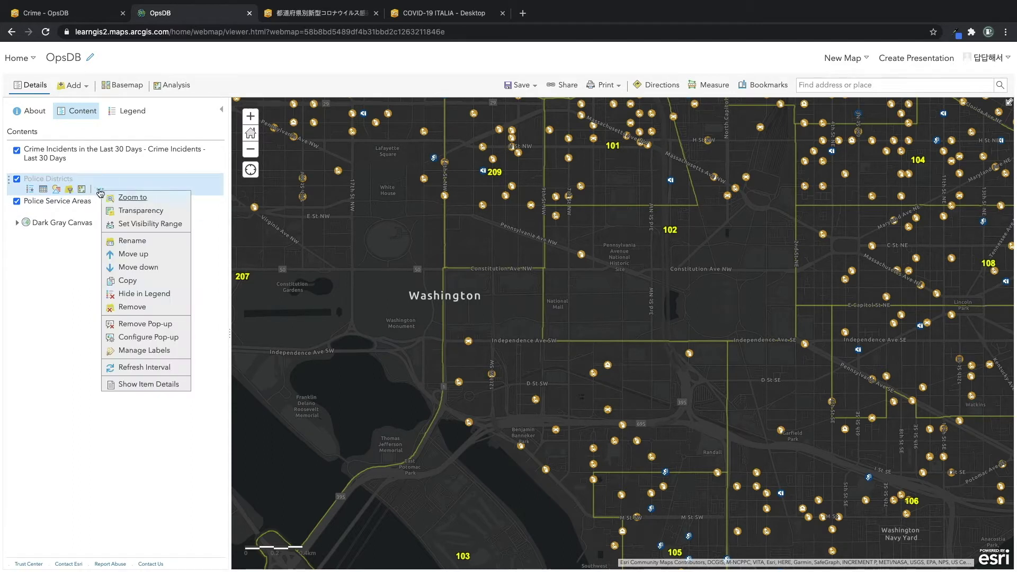
click(151, 323)
mouse_move(98, 206)
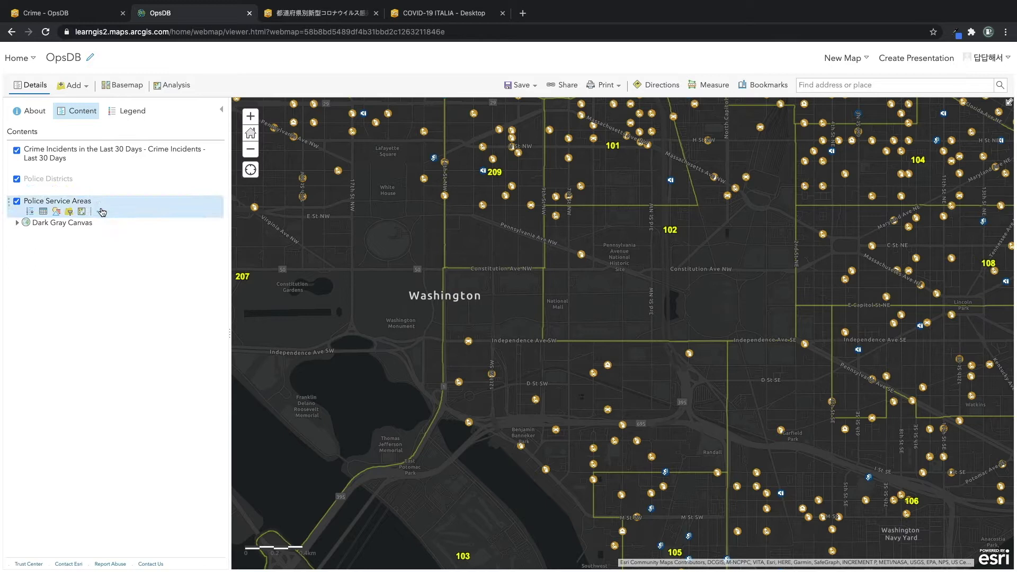
Return the map to its default extent and save the OpsDB web map.
click(250, 133)
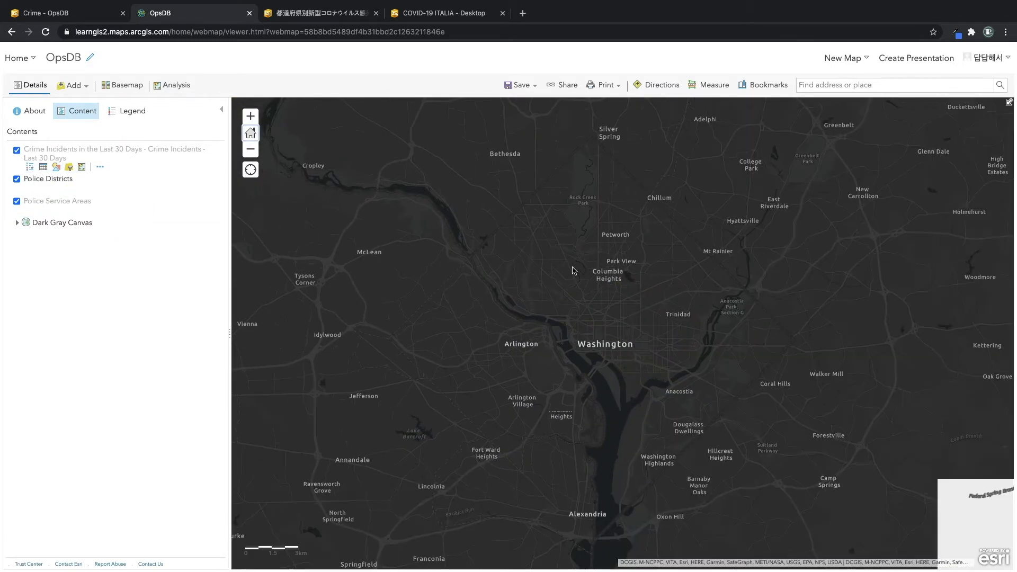
click(533, 86)
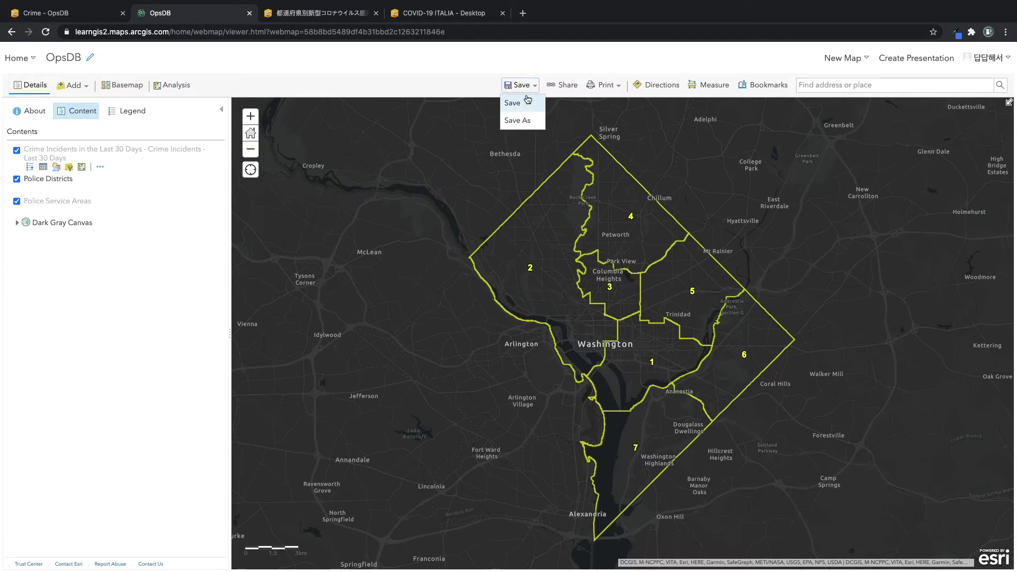
click(524, 99)
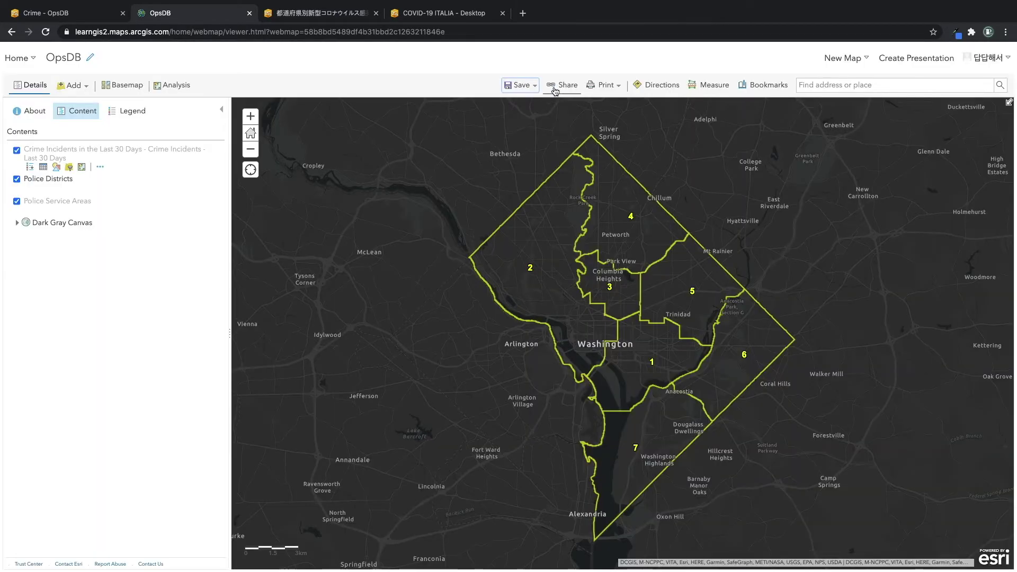
Start creating a new web app from the map's sharing options, choosing ArcGIS Dashboards as the app type.
click(565, 85)
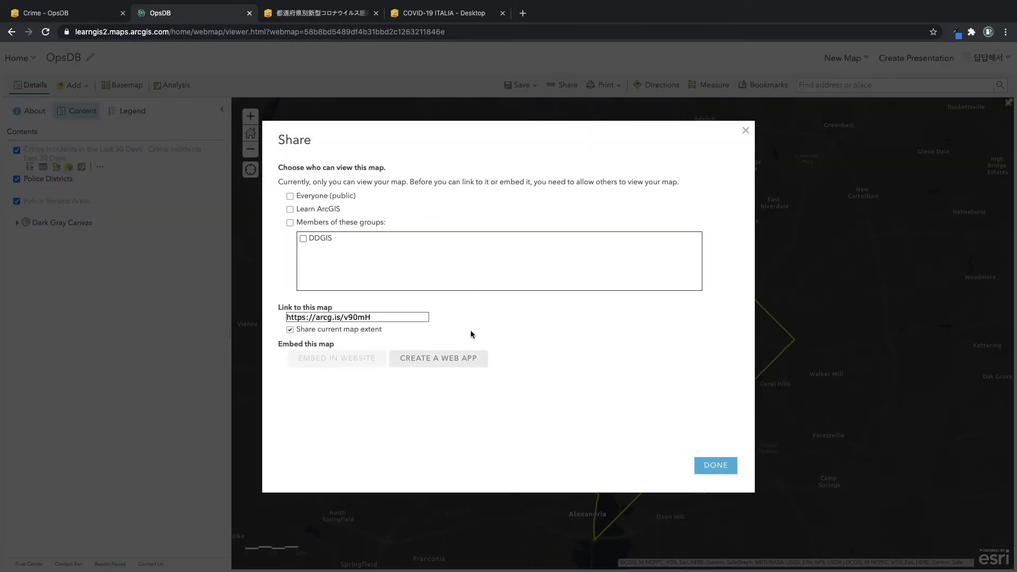
click(452, 358)
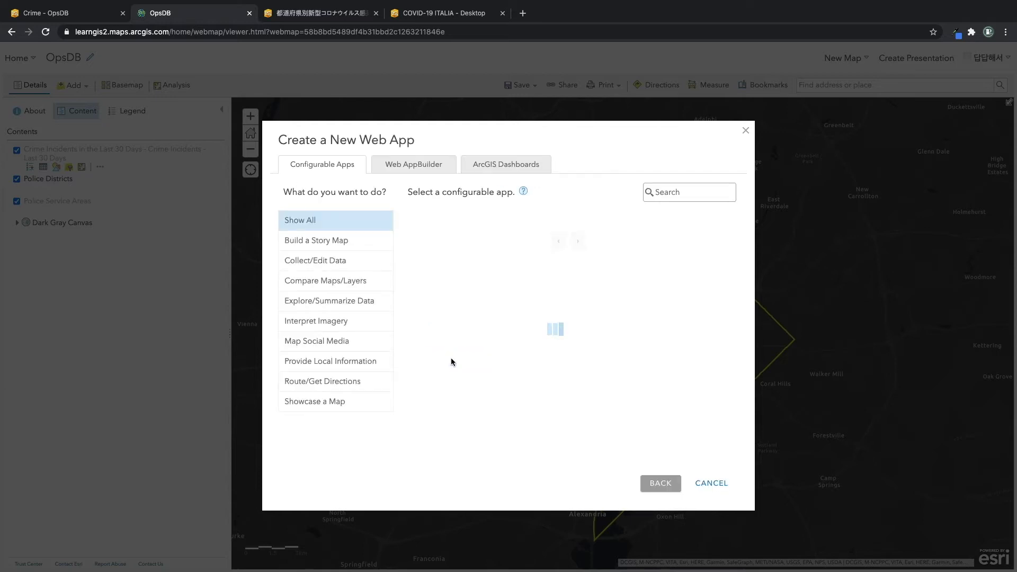
click(511, 166)
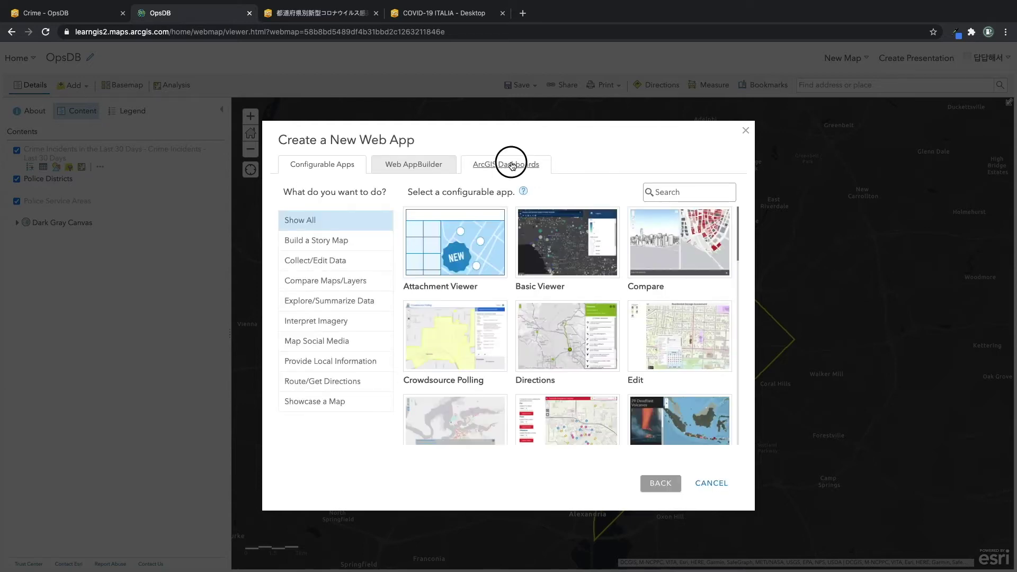
Replace the dashboard's existing tag with DDGIS, set its title to Bad, and create the dashboard.
click(403, 241)
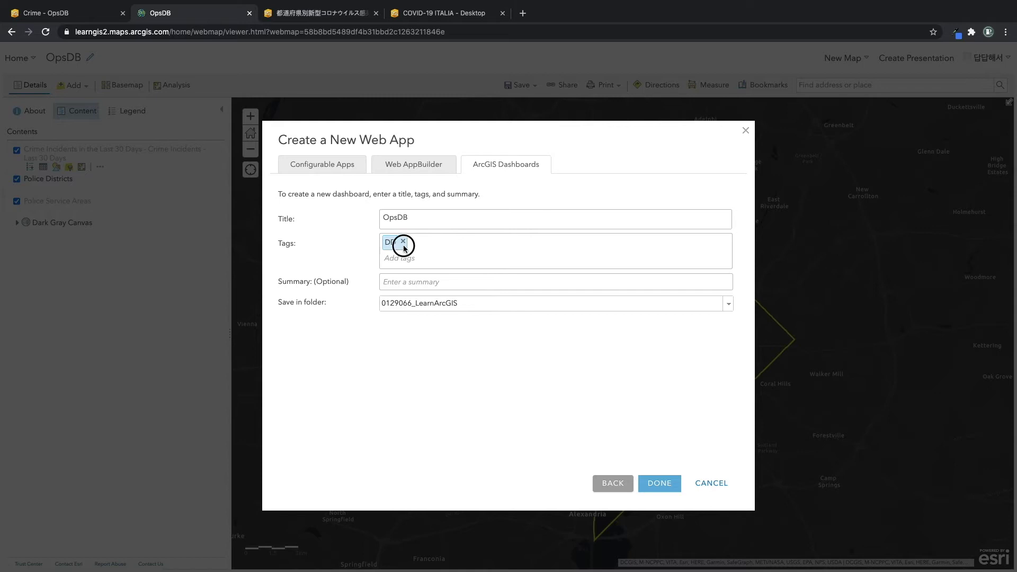
click(408, 244)
text(DDGIS)
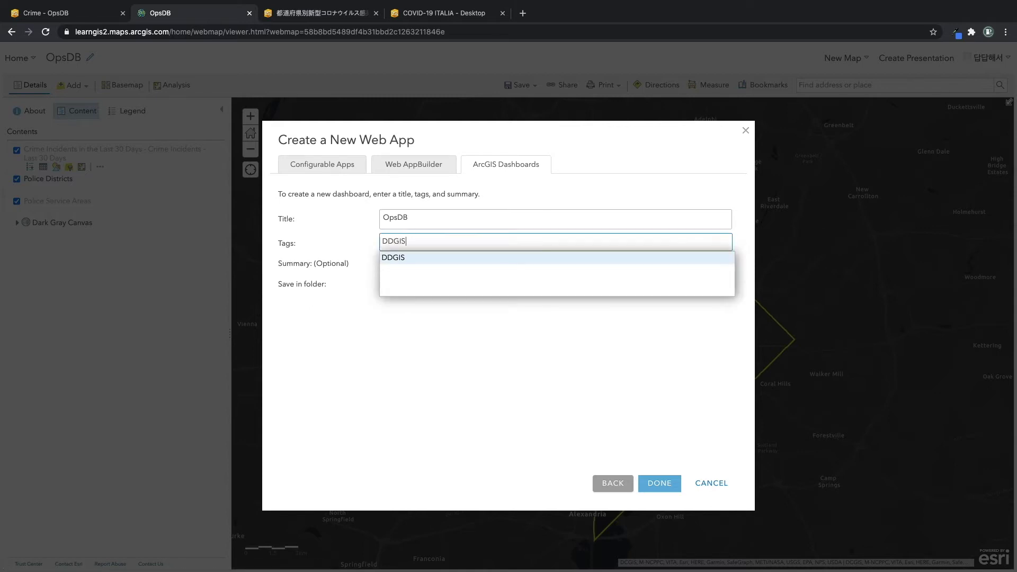
key(shift+Tab)
text(B)
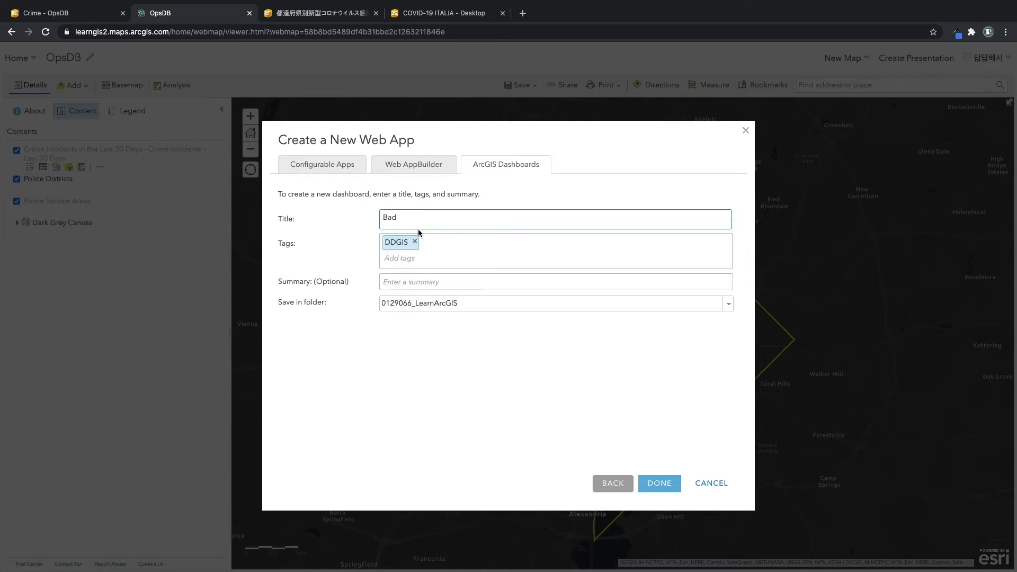
click(657, 483)
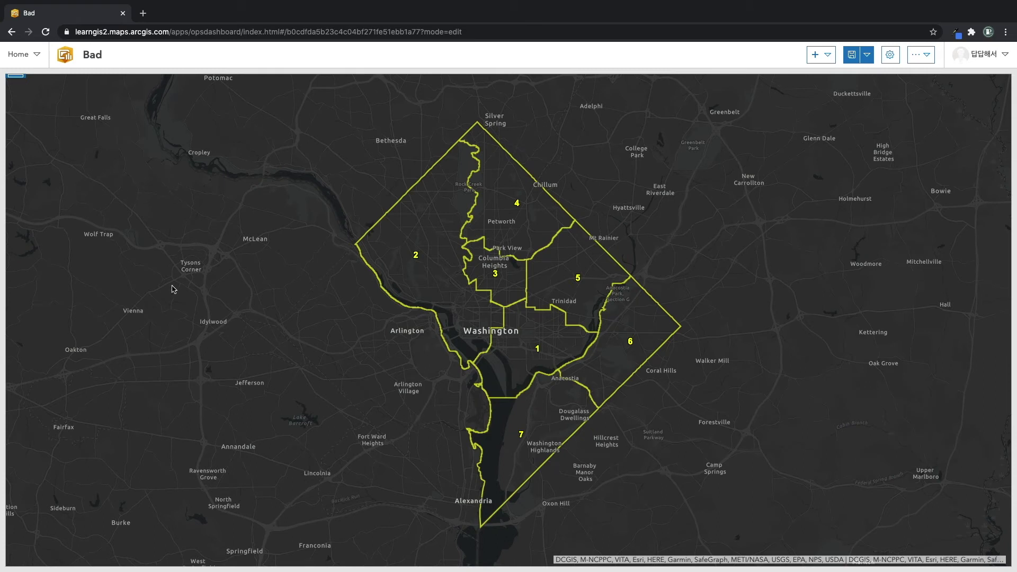
Add a header to the dashboard with the title "Title" and the subtitle "Subtitle".
click(823, 57)
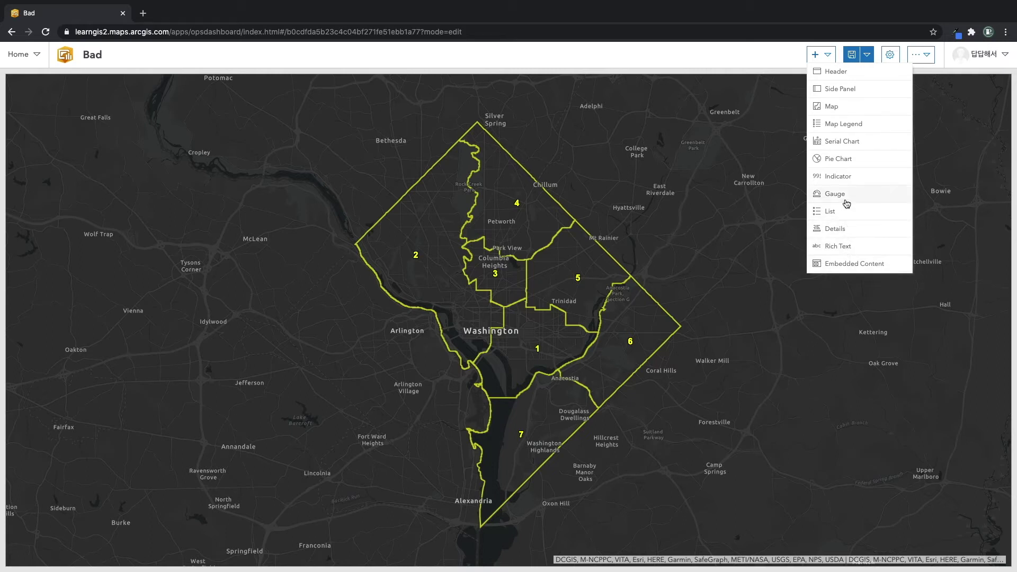
click(846, 73)
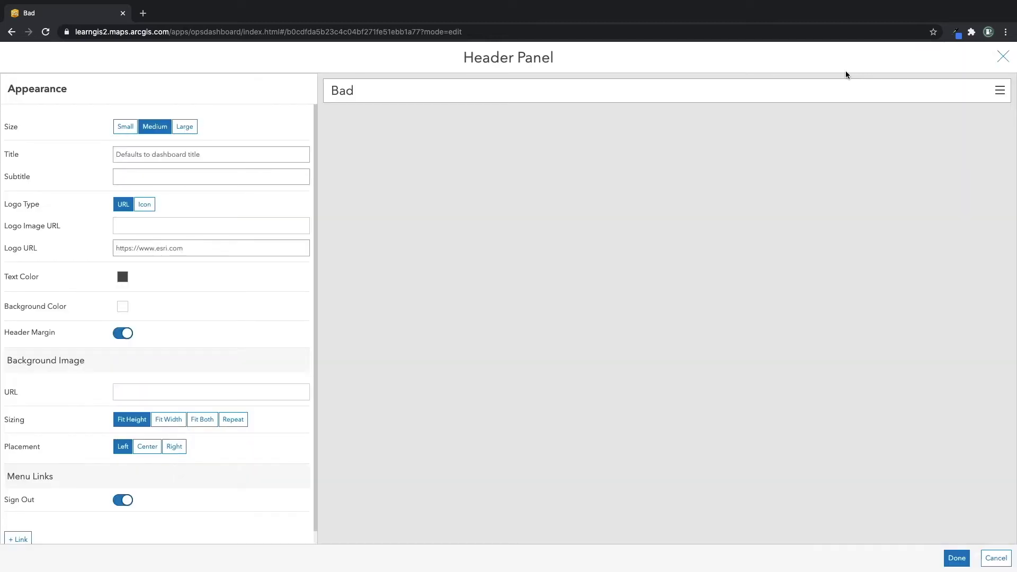
click(149, 159)
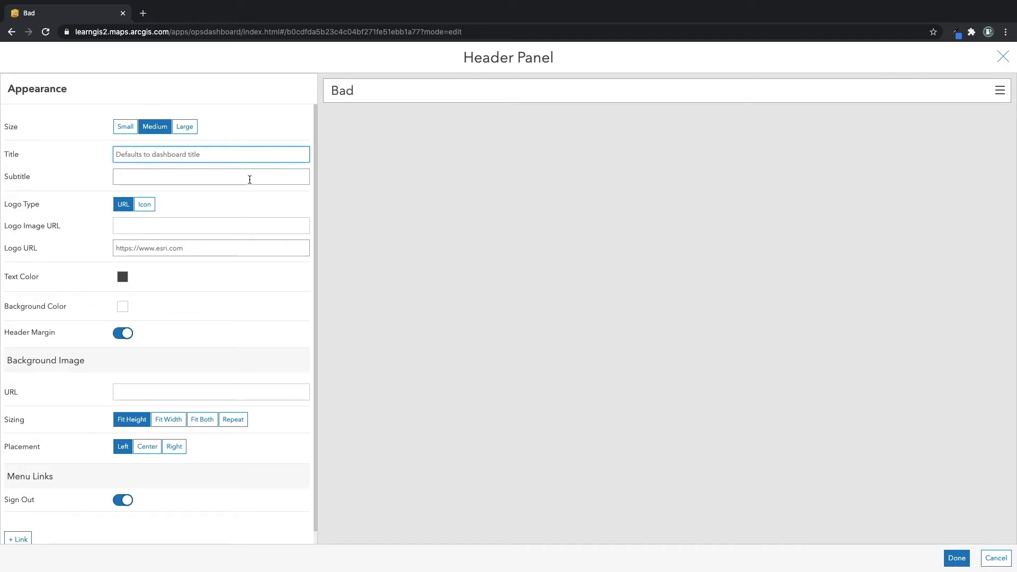
text(Ttitle)
key(BackSpace)
key(BackSpace)
key(BackSpace)
key(BackSpace)
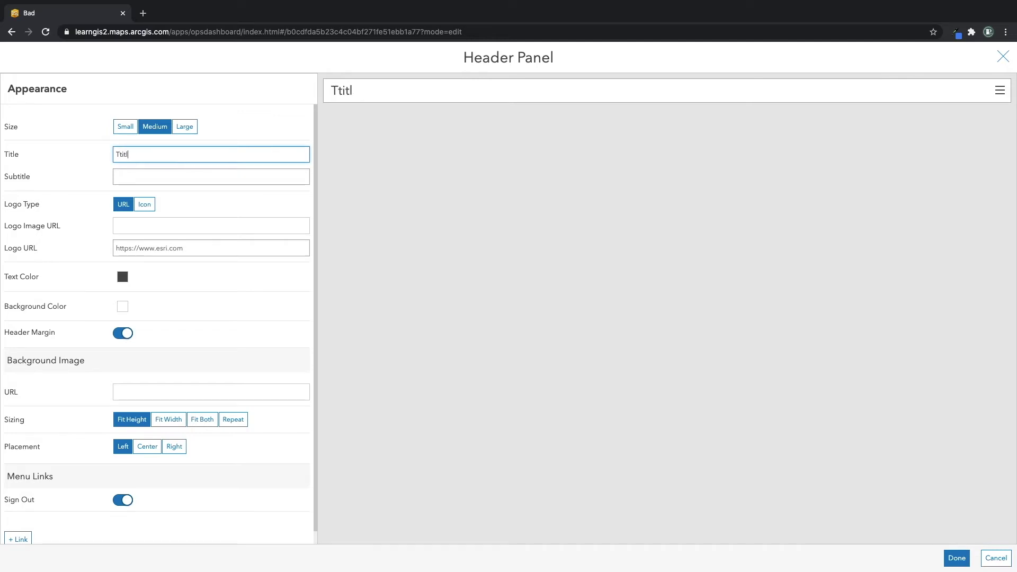
text(tle)
key(Tab)
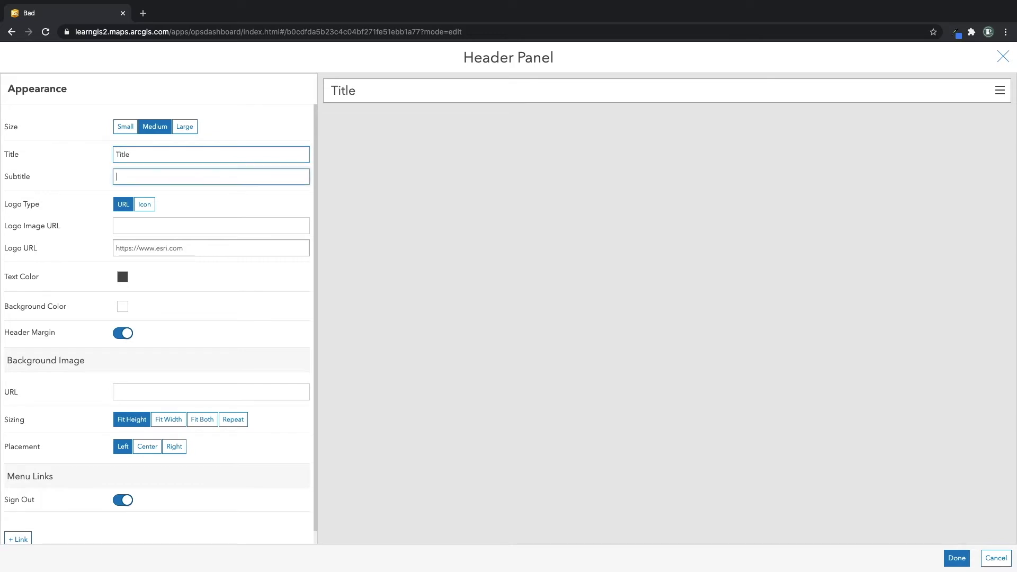
text(Subtitle)
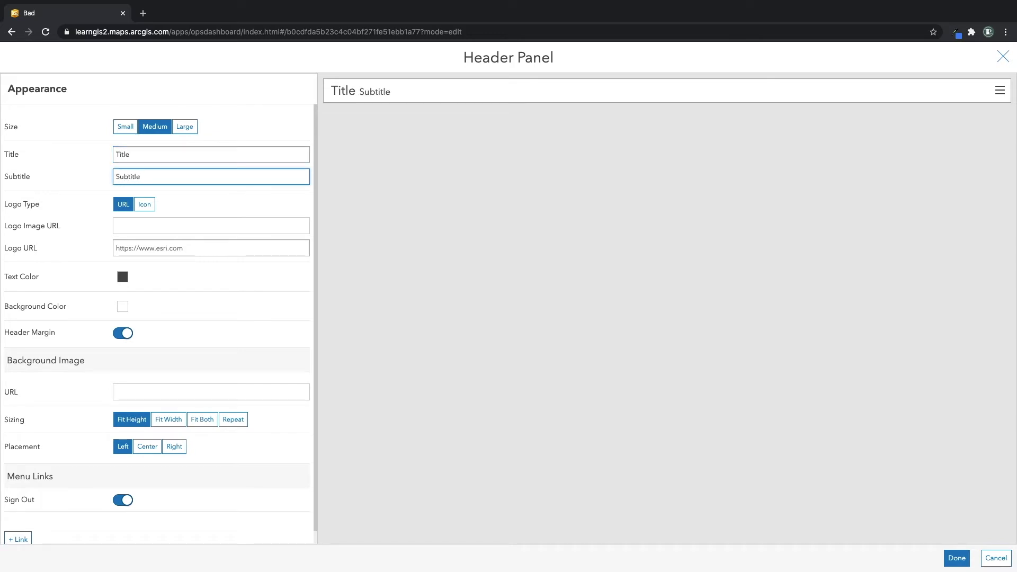
Try the Small and Large header sizes, and set the size back to Medium.
click(121, 128)
click(153, 129)
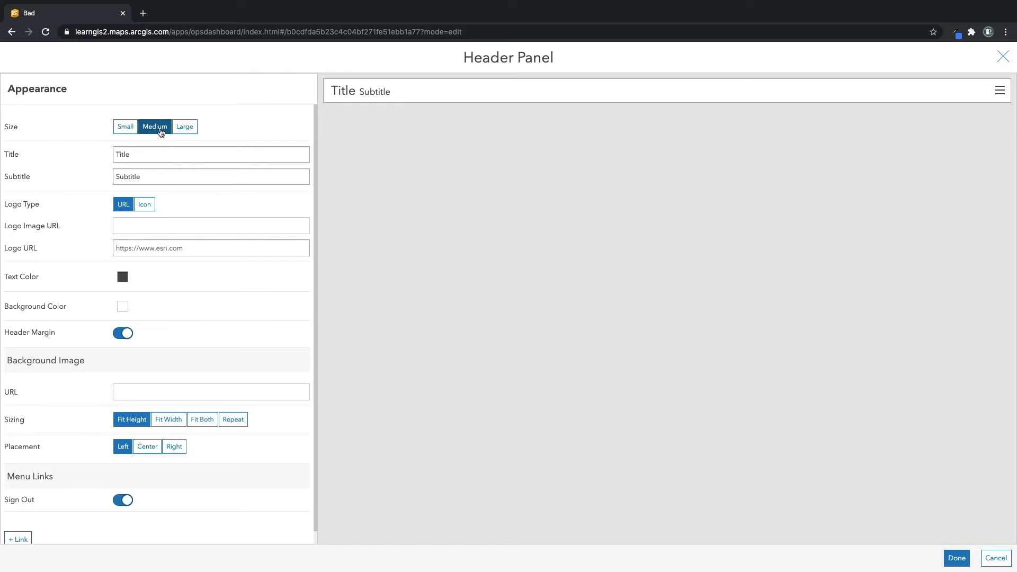
click(183, 128)
click(161, 130)
Switch the header's logo type to Icon, browse the Solutions icons, and open the custom SVG code entry.
click(138, 221)
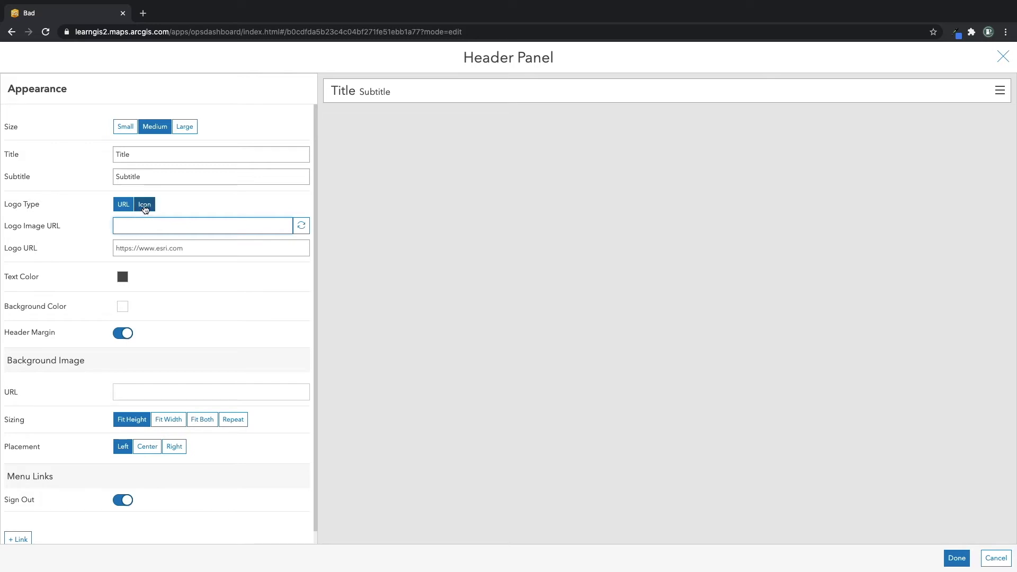
click(144, 206)
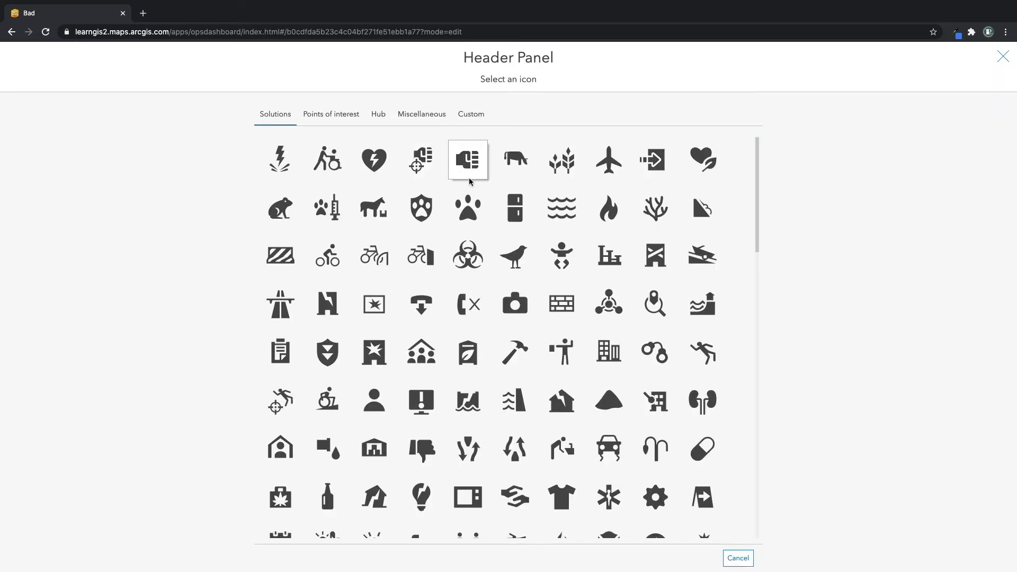
scroll(483, 217, down, 8)
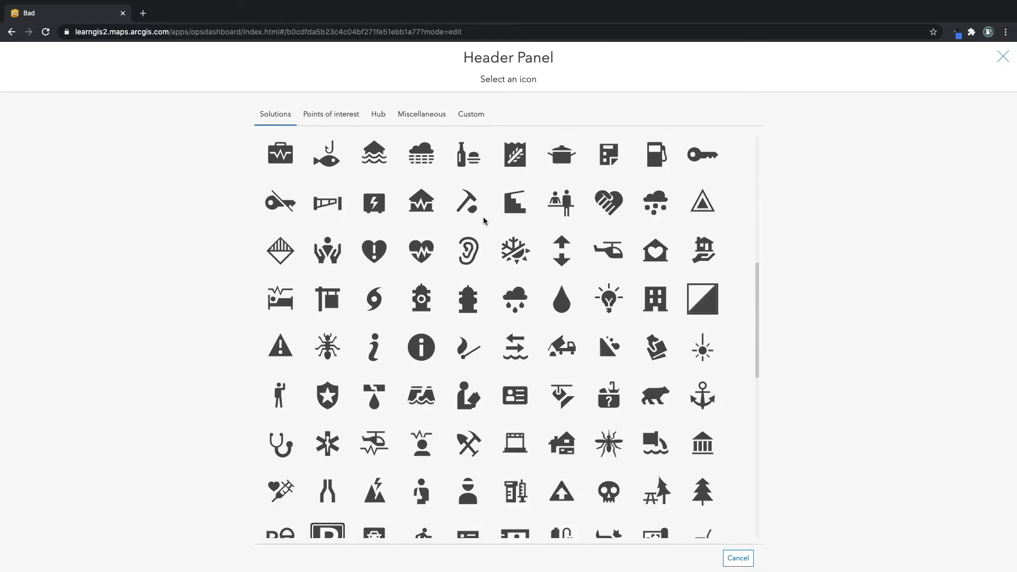
scroll(483, 222, down, 1)
scroll(446, 413, up, 4)
scroll(447, 413, up, 4)
click(474, 116)
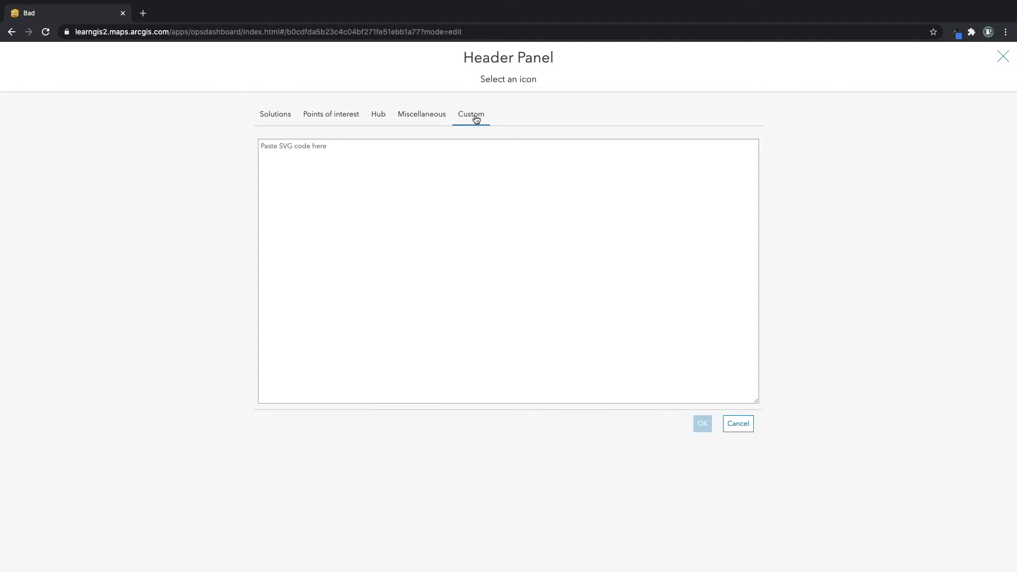
click(354, 168)
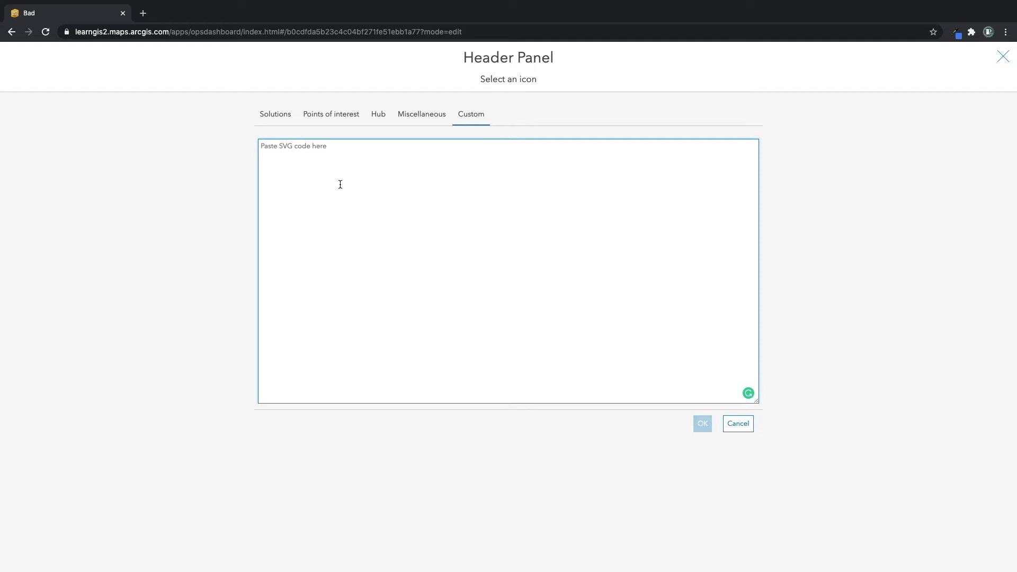
Search the web for "svg sample text" and copy the Example 2 SVG code from the W3Schools SVG Text page.
click(143, 19)
text(sv)
key(Return)
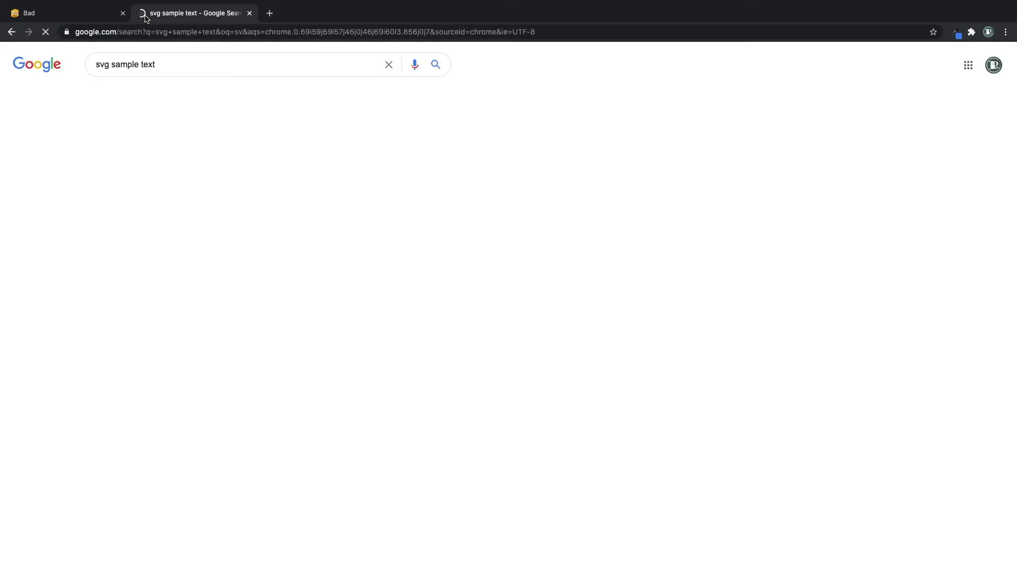
click(160, 159)
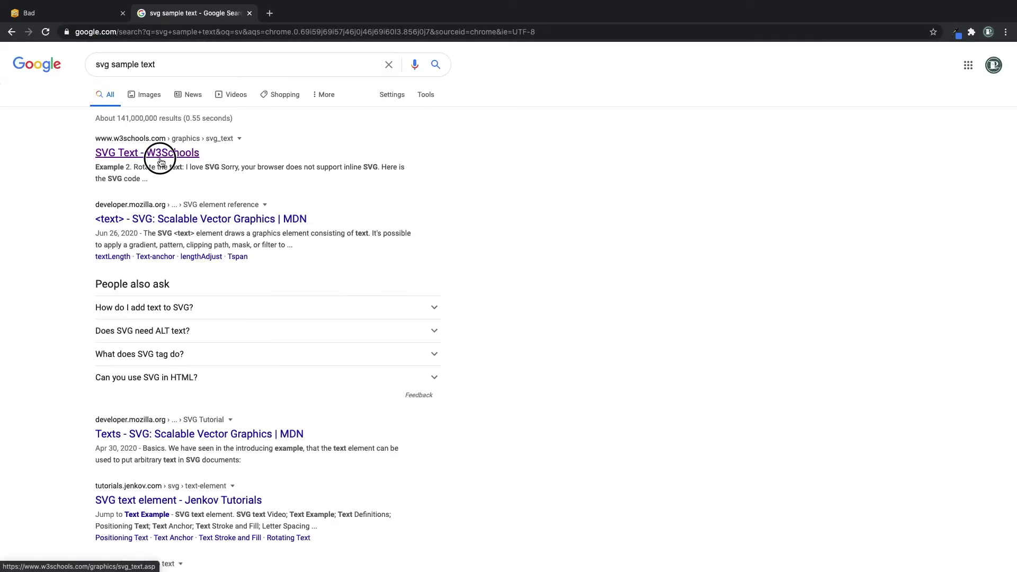
scroll(270, 408, down, 1)
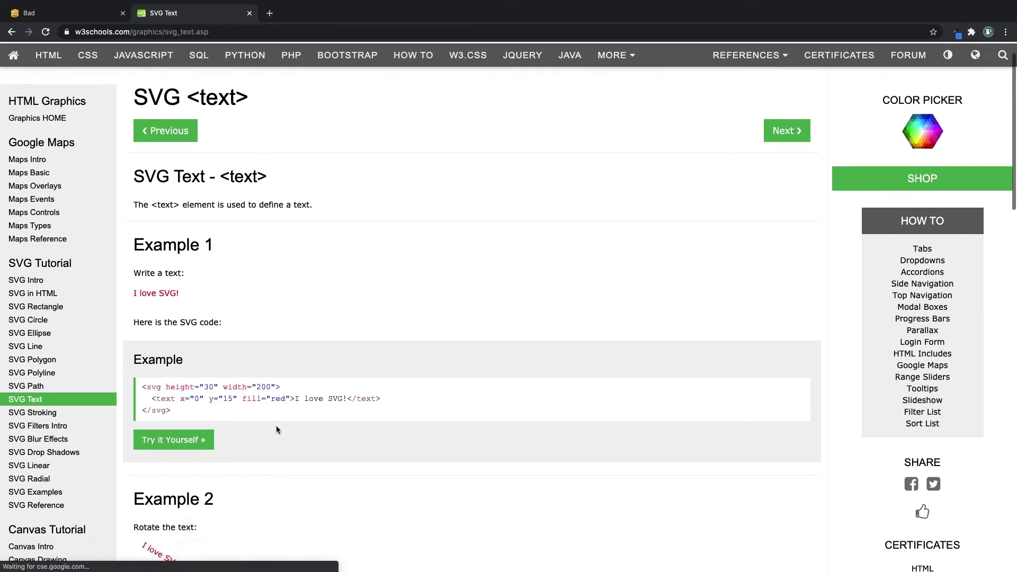
scroll(275, 425, down, 5)
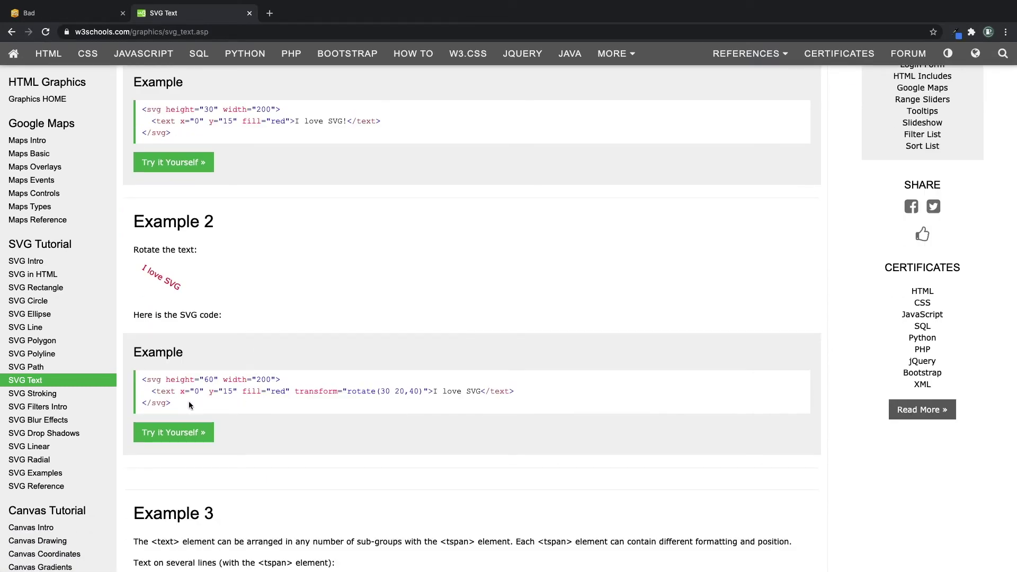
drag(189, 405, 141, 380)
key(ctrl+c)
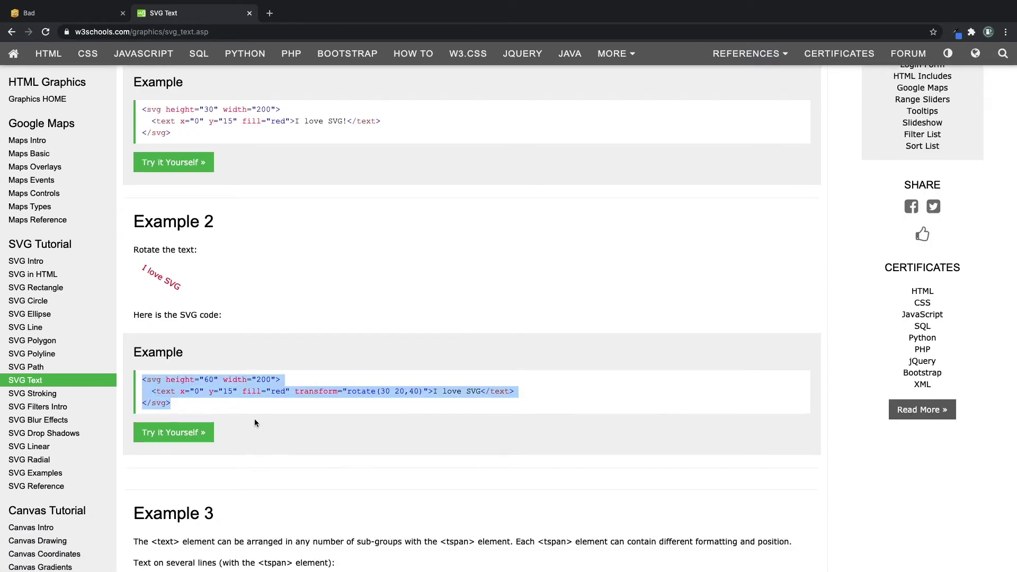
Return to the dashboard header settings and apply the copied SVG code as the custom logo icon.
click(84, 12)
key(ctrl+v)
click(702, 423)
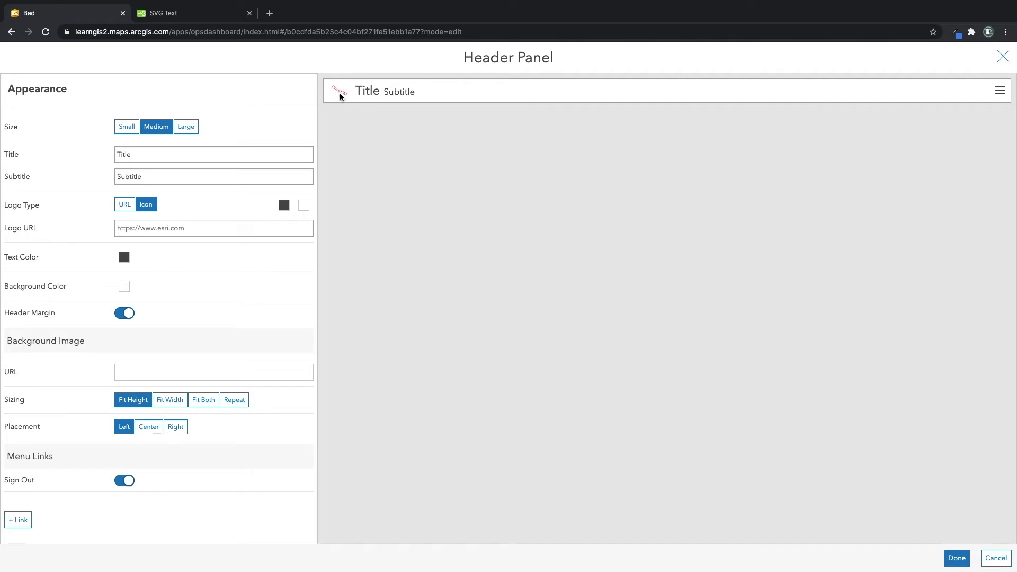
Turn the header margin off and back on, and preview the header's menu.
click(192, 230)
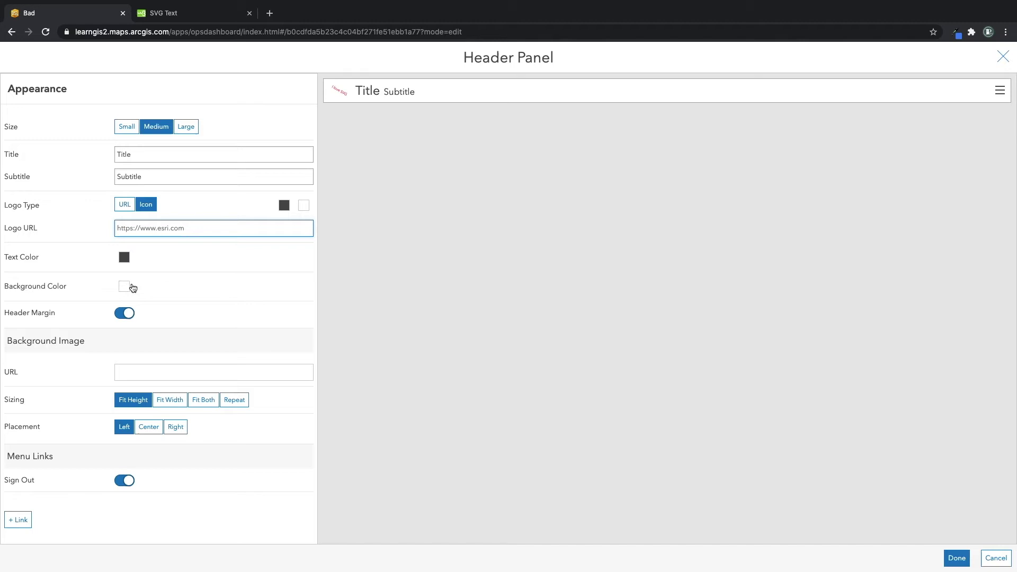
click(127, 315)
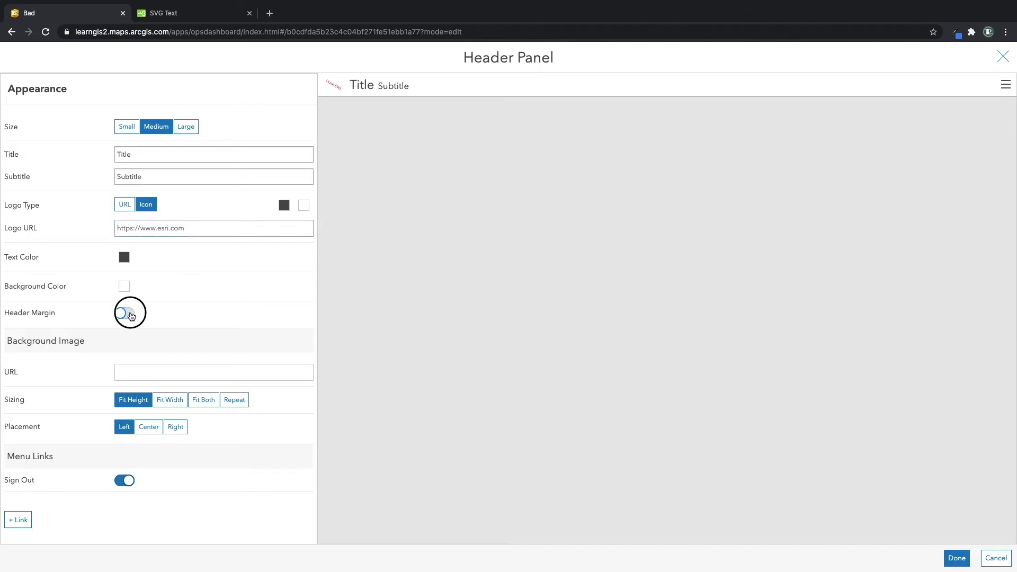
click(131, 316)
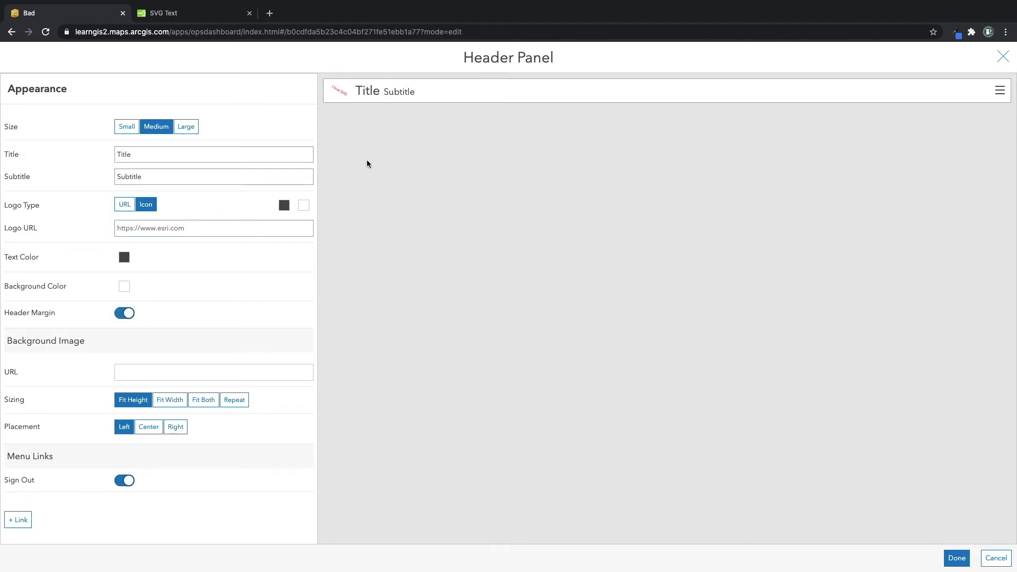
click(134, 371)
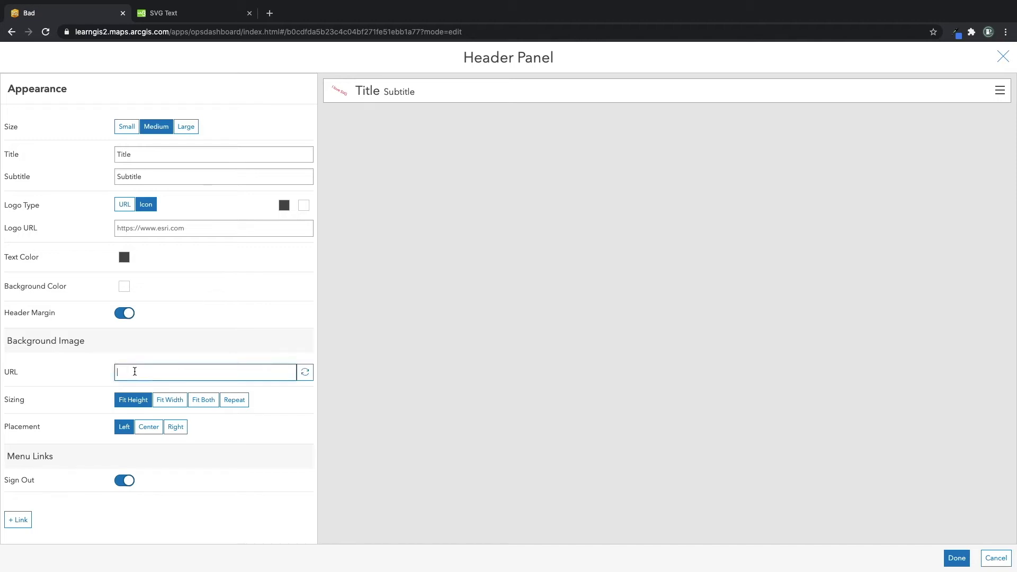
click(999, 90)
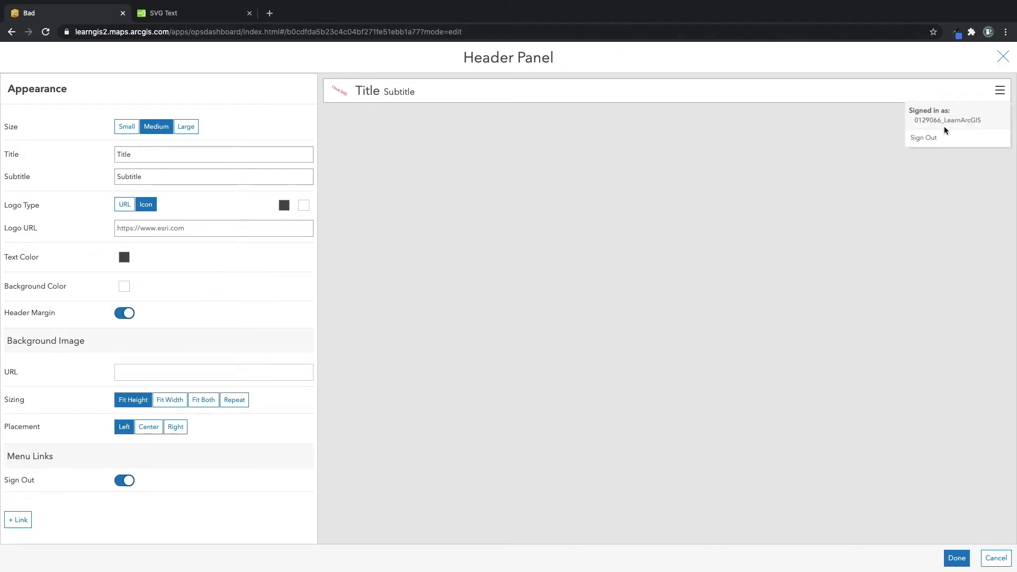
click(670, 281)
Add a blank menu link to the header and delete it again.
click(21, 519)
scroll(78, 501, down, 1)
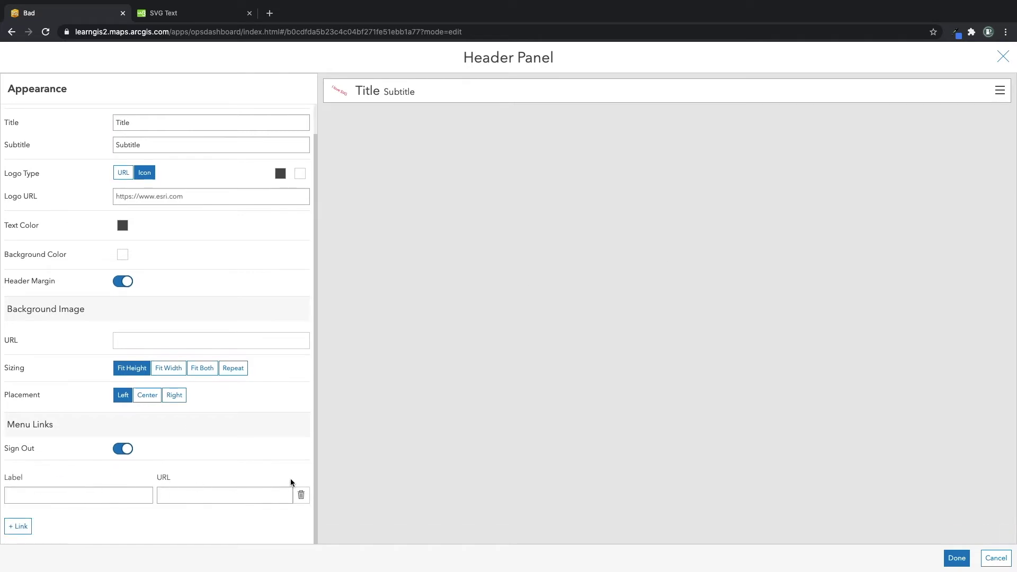
click(300, 495)
Try the other background image placement and sizing options, and restore Fit Height and Left.
click(154, 427)
click(167, 428)
click(169, 399)
click(203, 400)
click(234, 400)
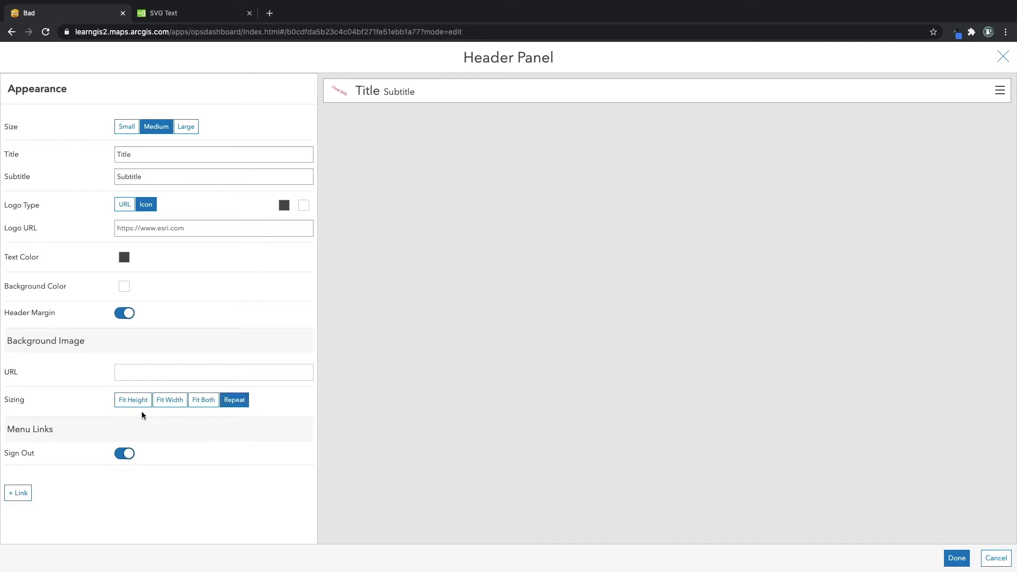
click(133, 400)
click(124, 427)
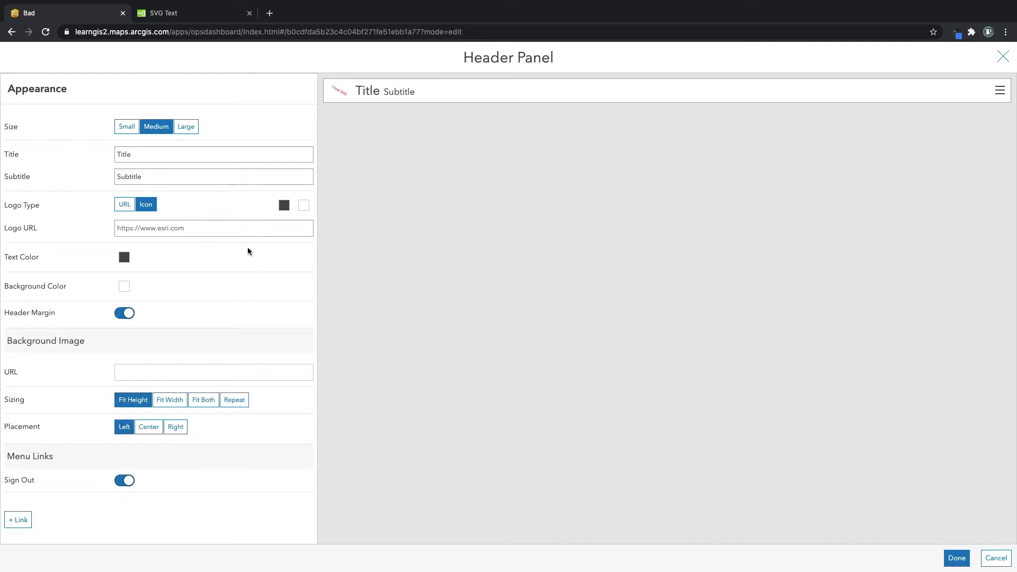
Replace the header's logo with the paw print icon from the Solutions set and finish the header.
click(128, 207)
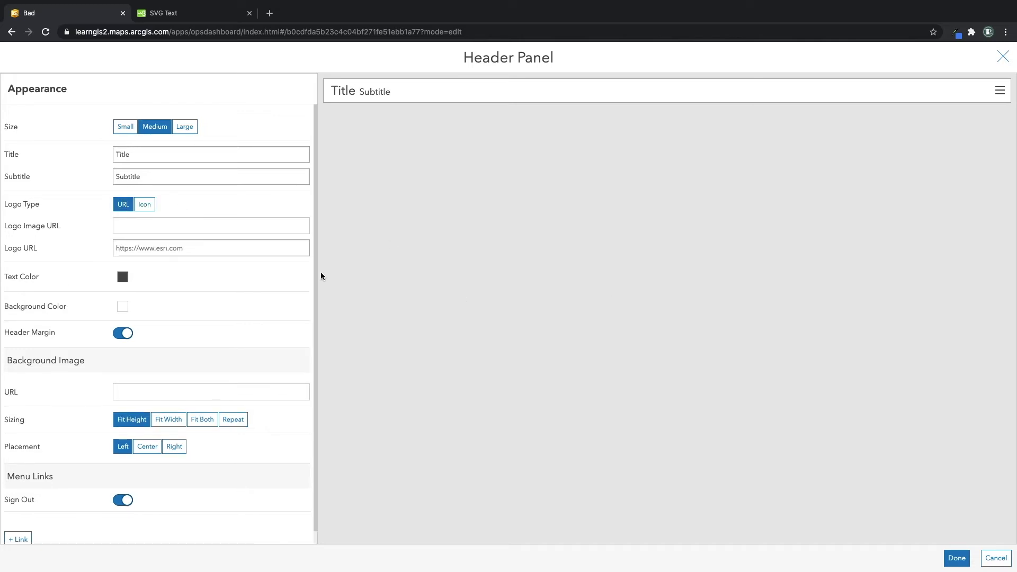
click(144, 204)
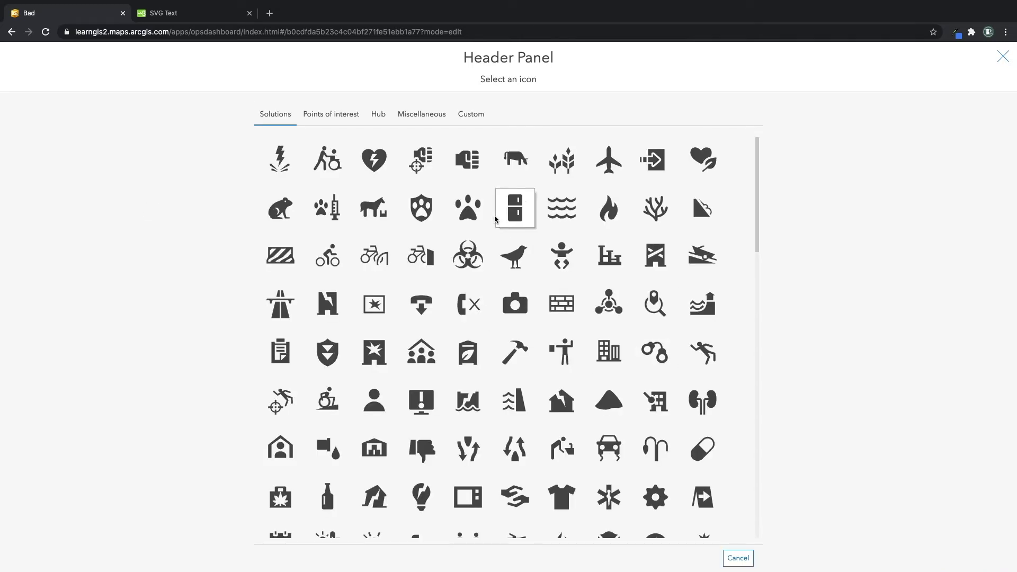
scroll(468, 231, down, 1)
scroll(468, 232, up, 1)
click(458, 212)
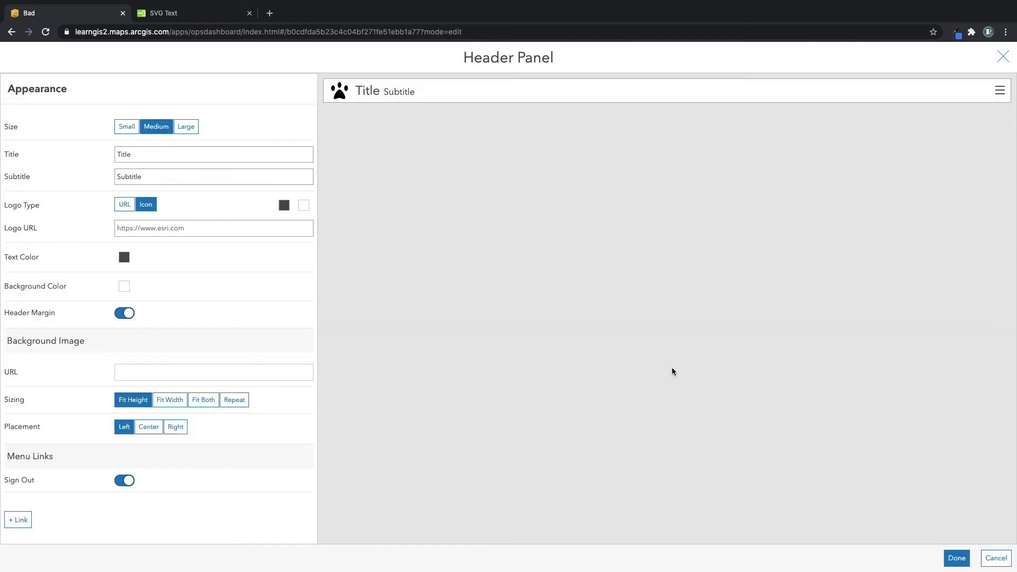
click(957, 558)
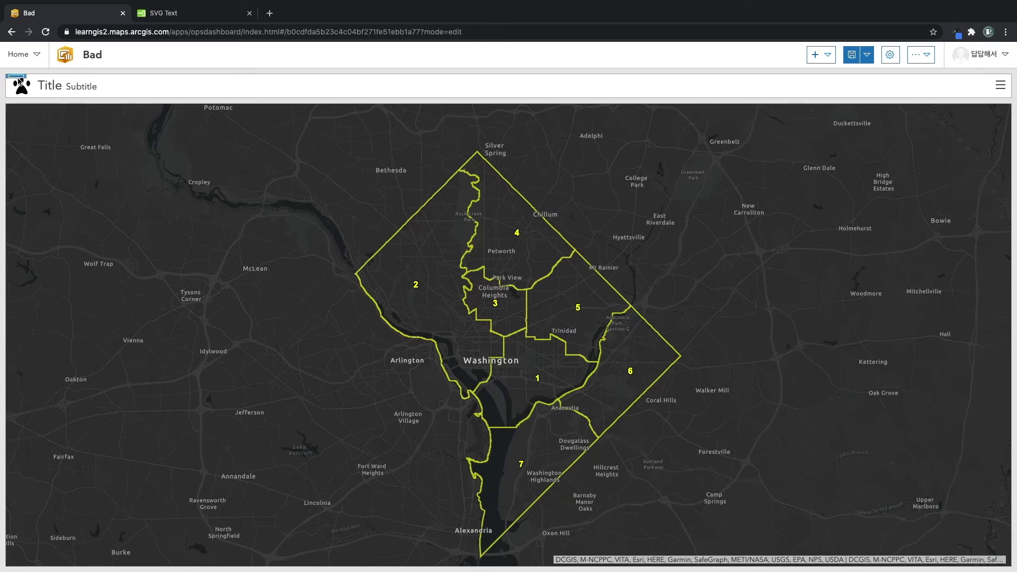
Examine the element tools of the header and the map, and try moving the map within the layout.
mouse_move(18, 78)
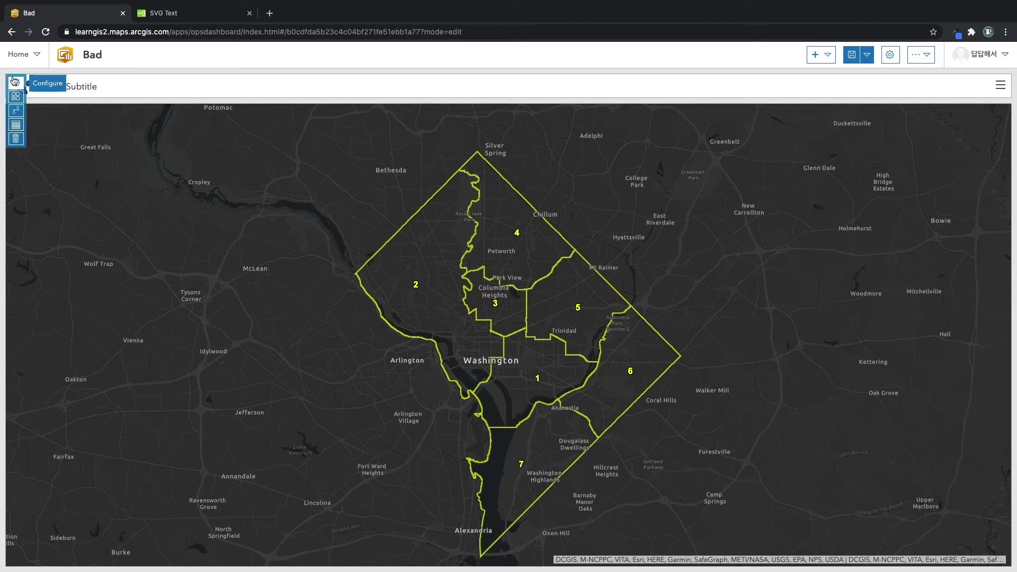
mouse_move(14, 113)
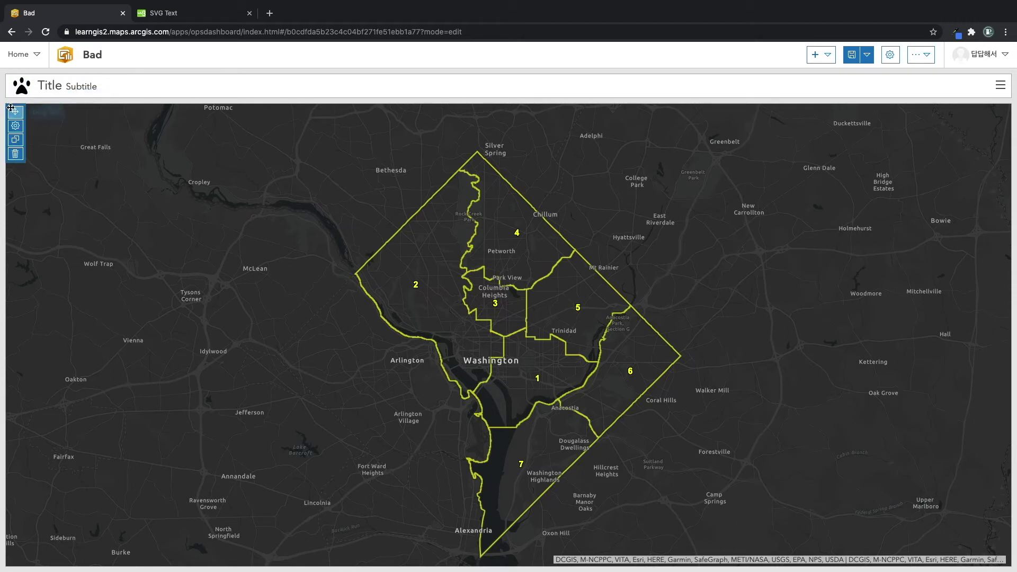
drag(15, 113, 157, 167)
mouse_move(15, 112)
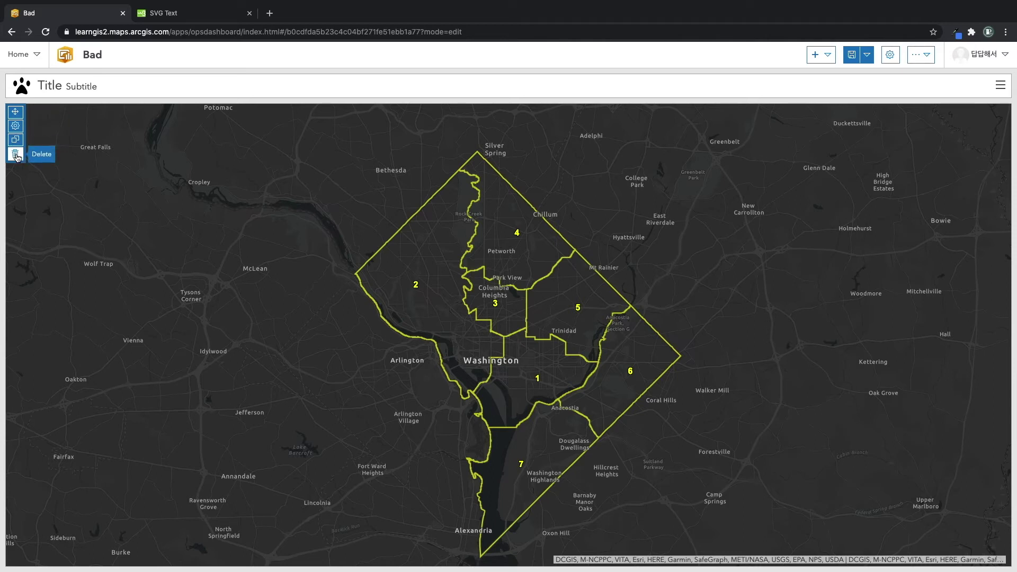
Add a date selector to the header as a range date picker with minimum default None and maximum default Today.
mouse_move(17, 83)
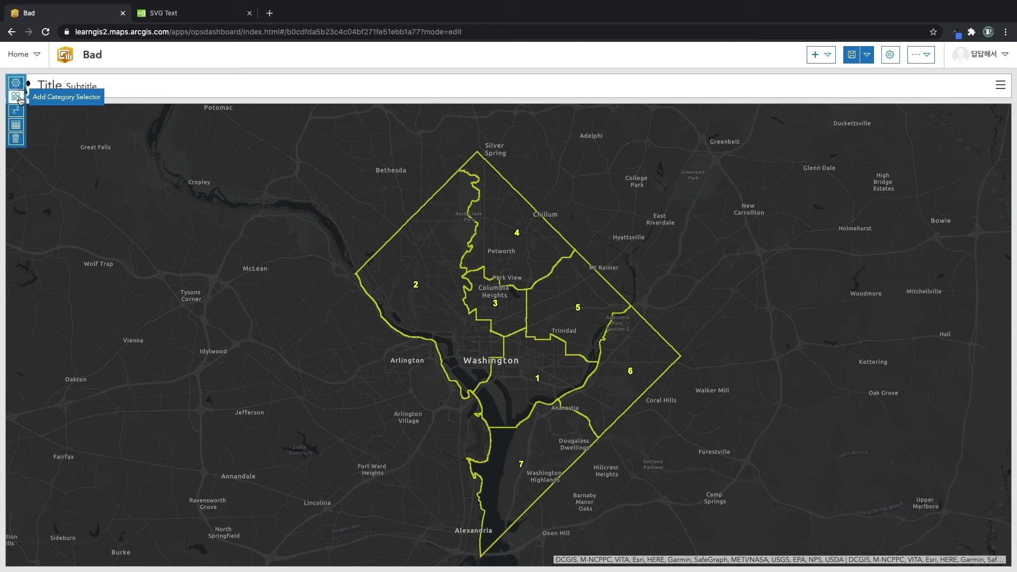
click(16, 125)
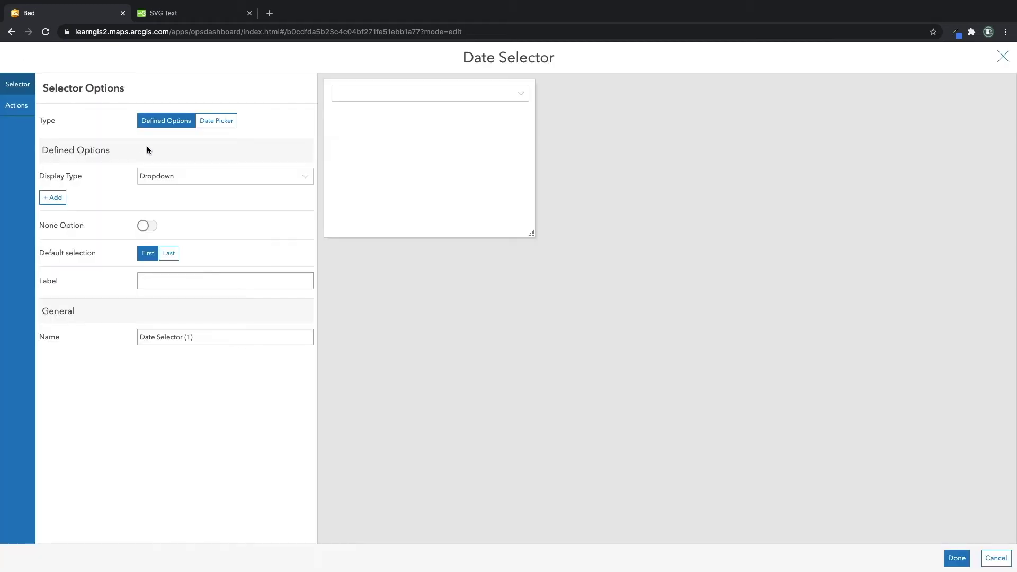
click(217, 122)
click(183, 121)
click(500, 95)
click(515, 95)
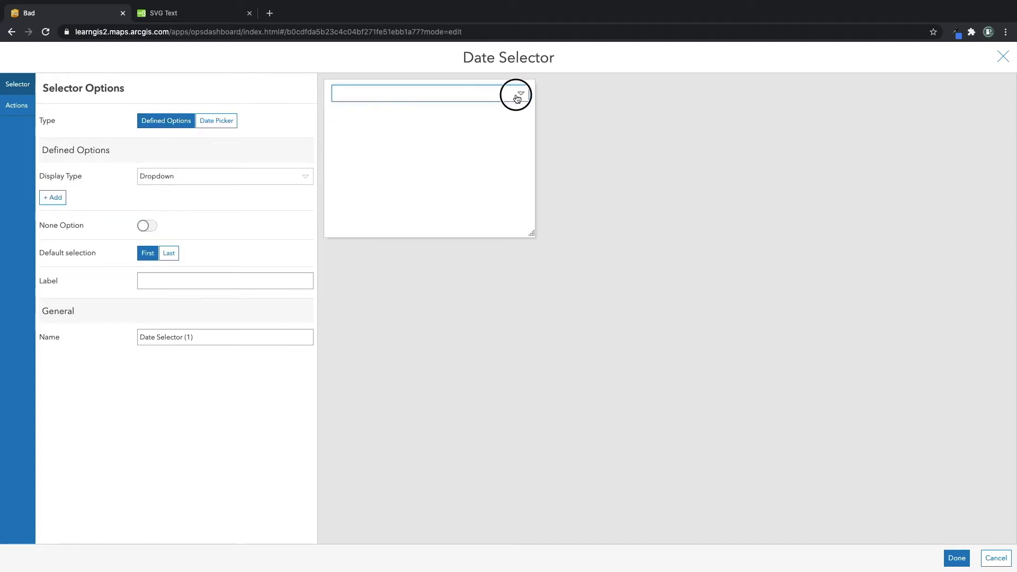
click(210, 124)
click(176, 177)
click(181, 203)
click(176, 230)
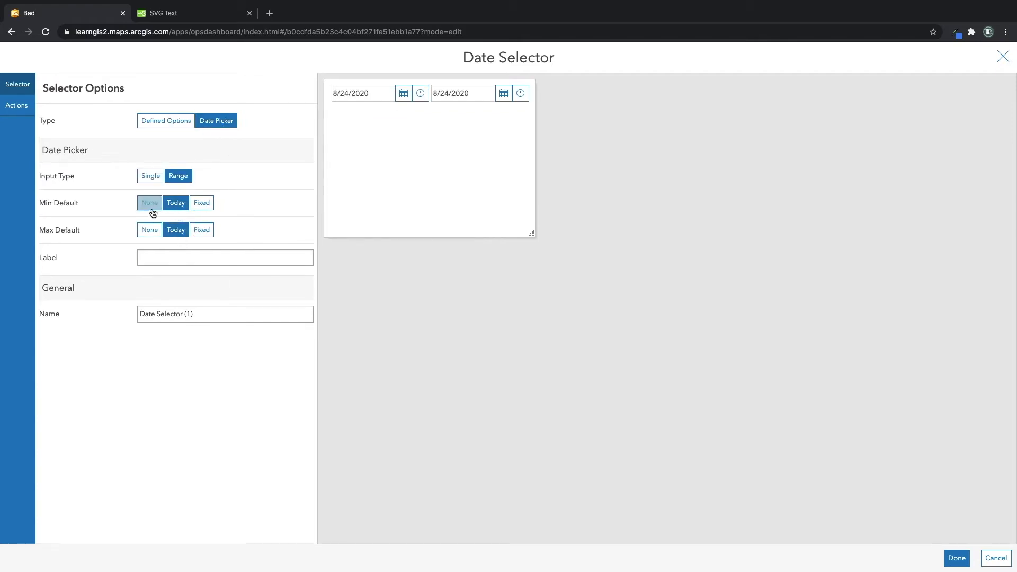
click(149, 208)
Label the date selector "Select Date".
click(170, 255)
text(Sele)
text(t Dates)
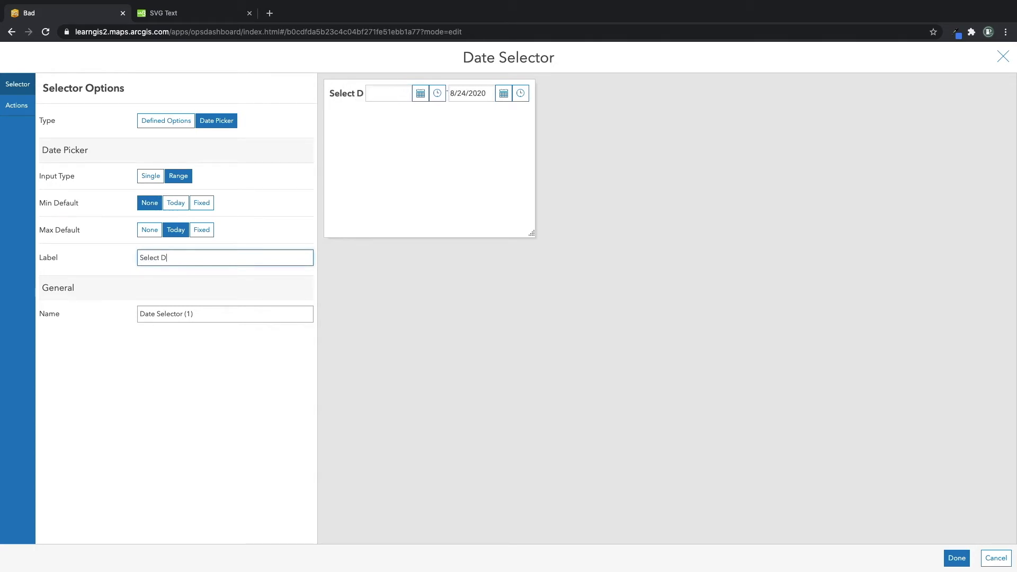
key(BackSpace)
key(BackSpace)
text(e)
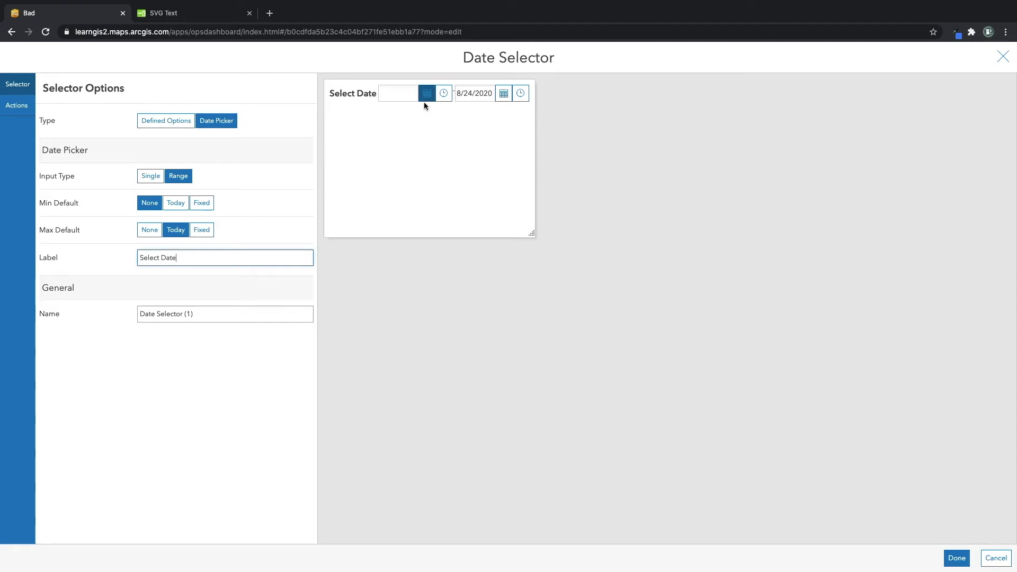
Make the date selector filter the Crime Incidents in the Last 30 Days layer by its REPORT_DAT field and finish the selector.
click(27, 109)
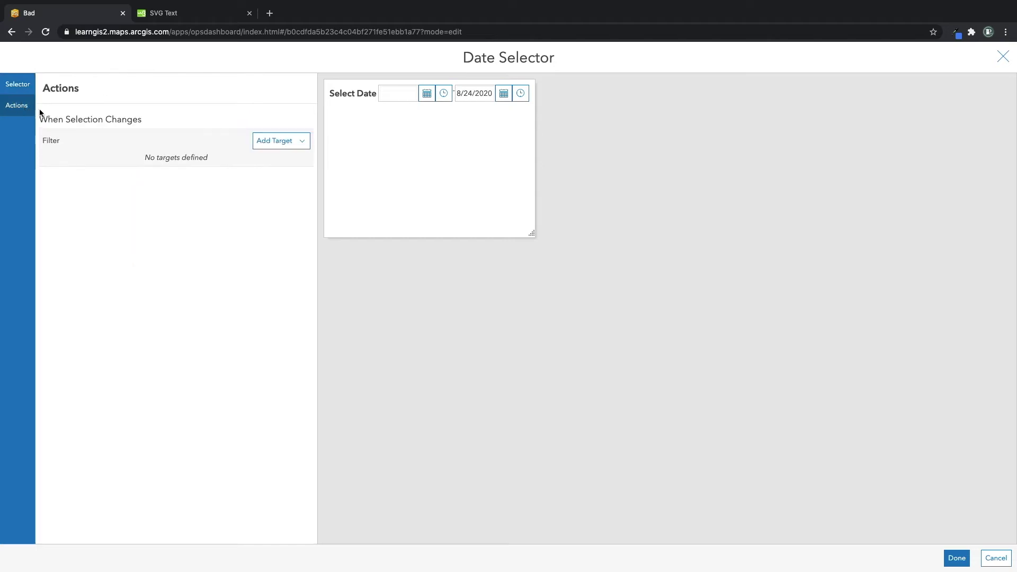
click(297, 144)
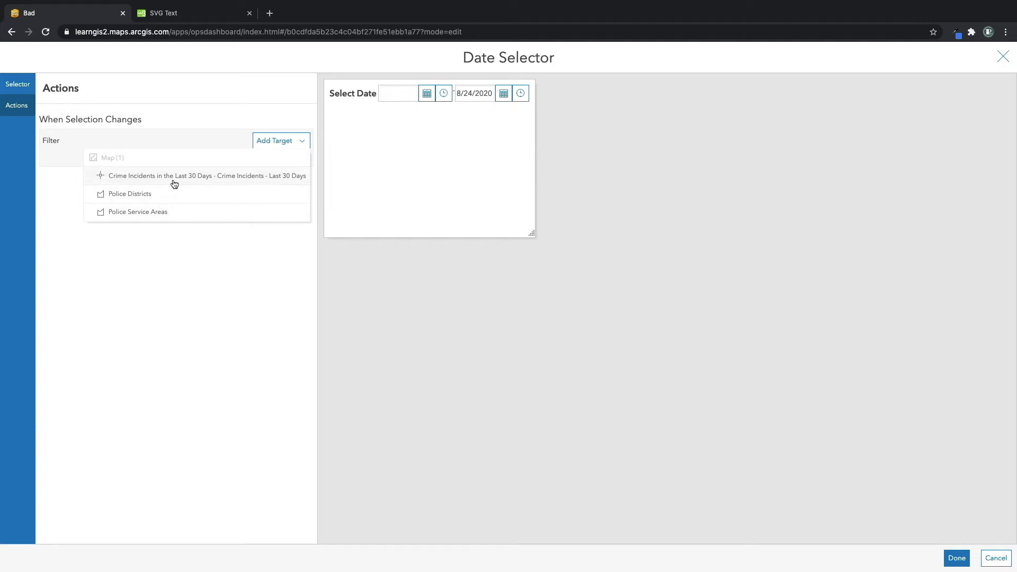
click(209, 177)
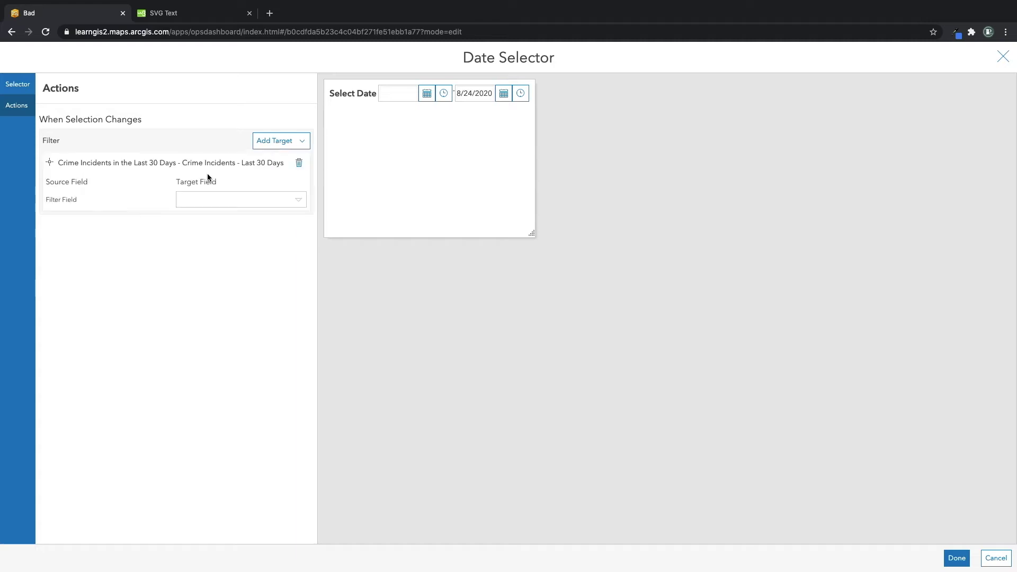
click(300, 201)
click(215, 215)
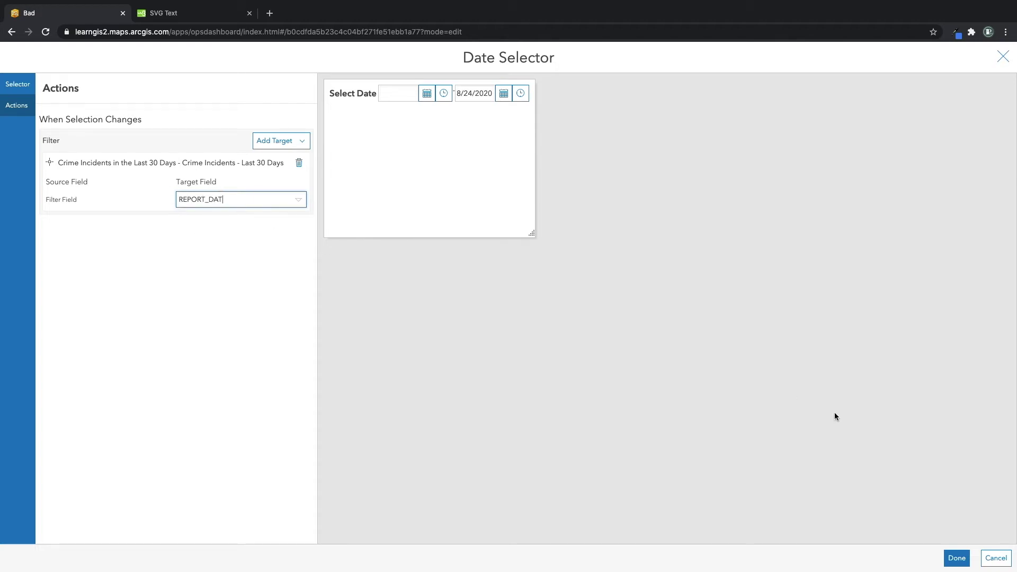
click(955, 557)
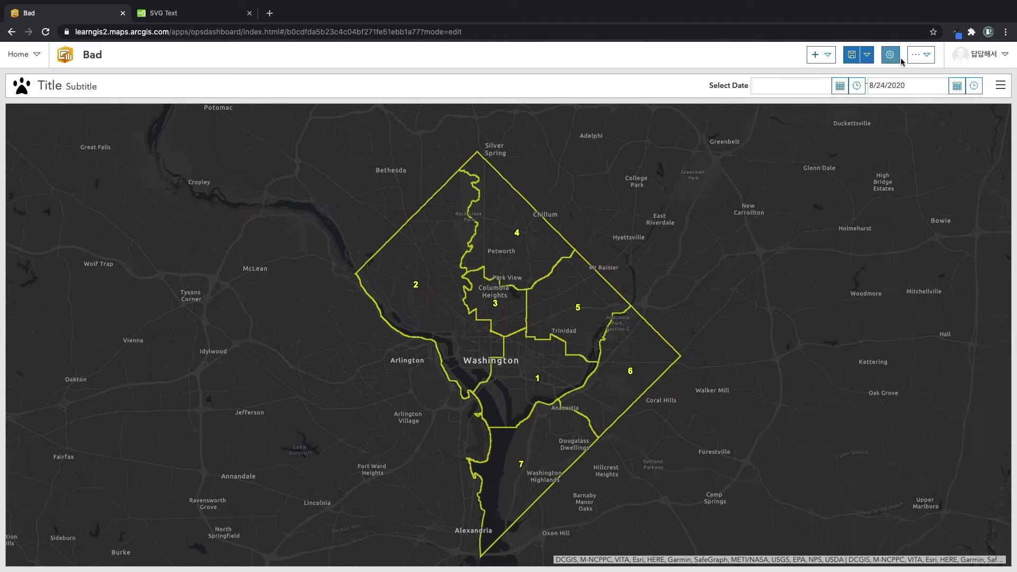
Add a side panel with its default settings to the dashboard.
click(831, 56)
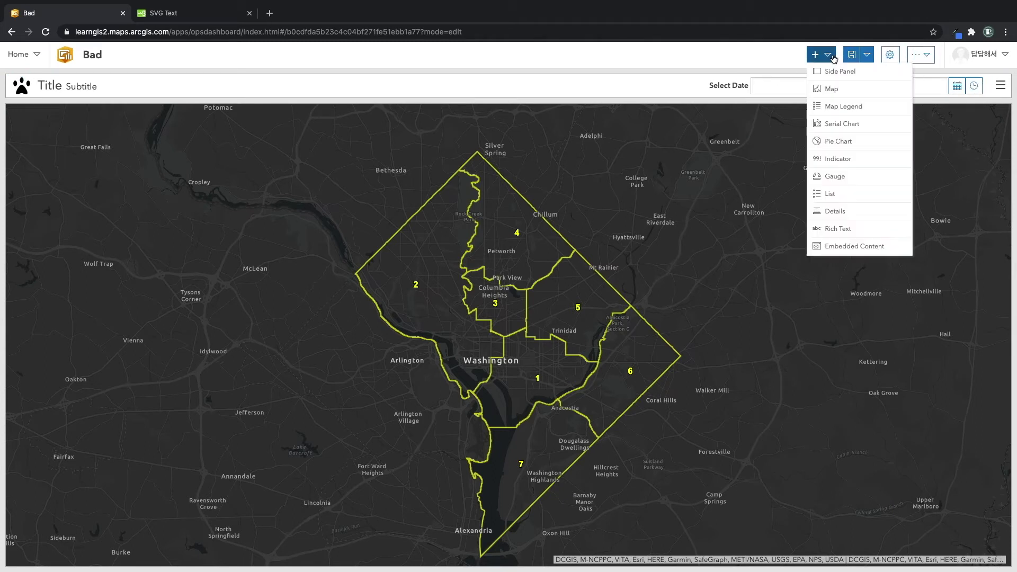
click(862, 75)
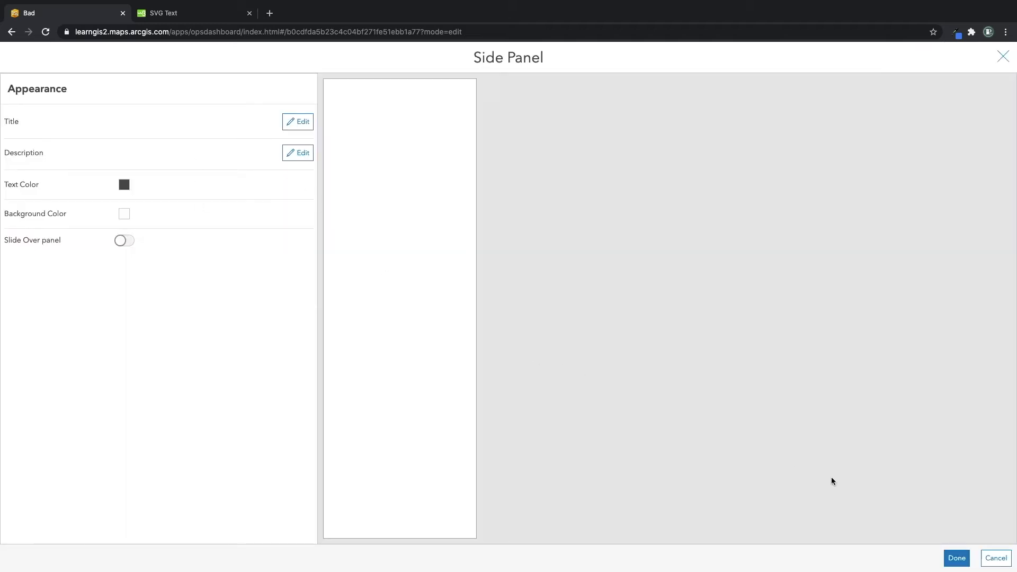
click(954, 553)
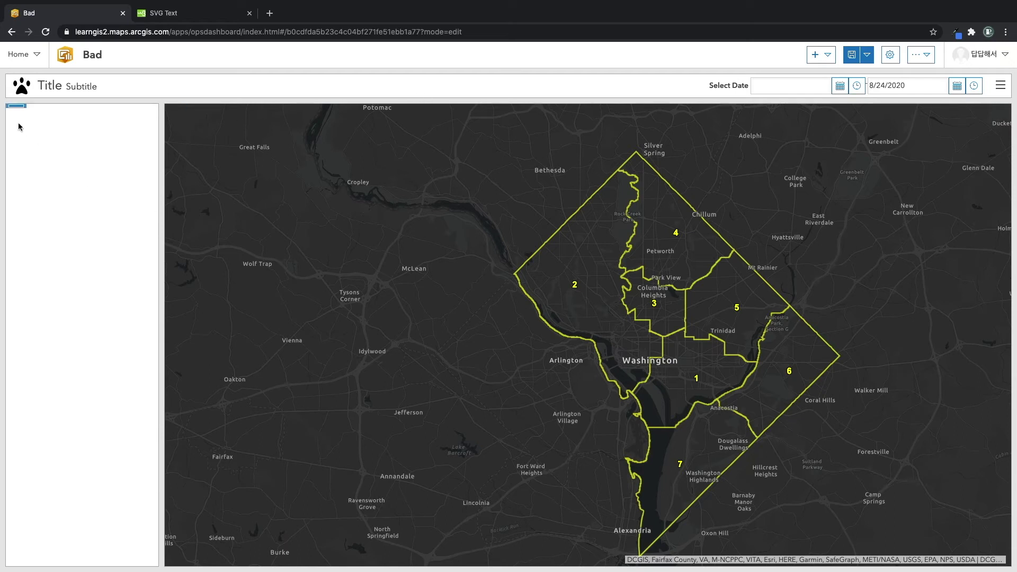
Give the side panel the title "Title" and the description "Subtitle".
mouse_move(16, 108)
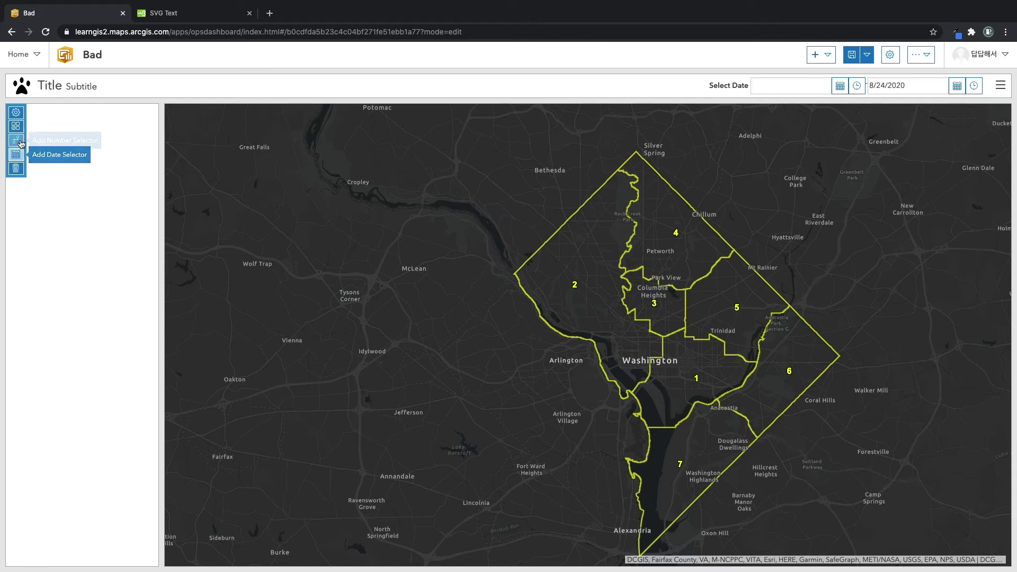
click(16, 112)
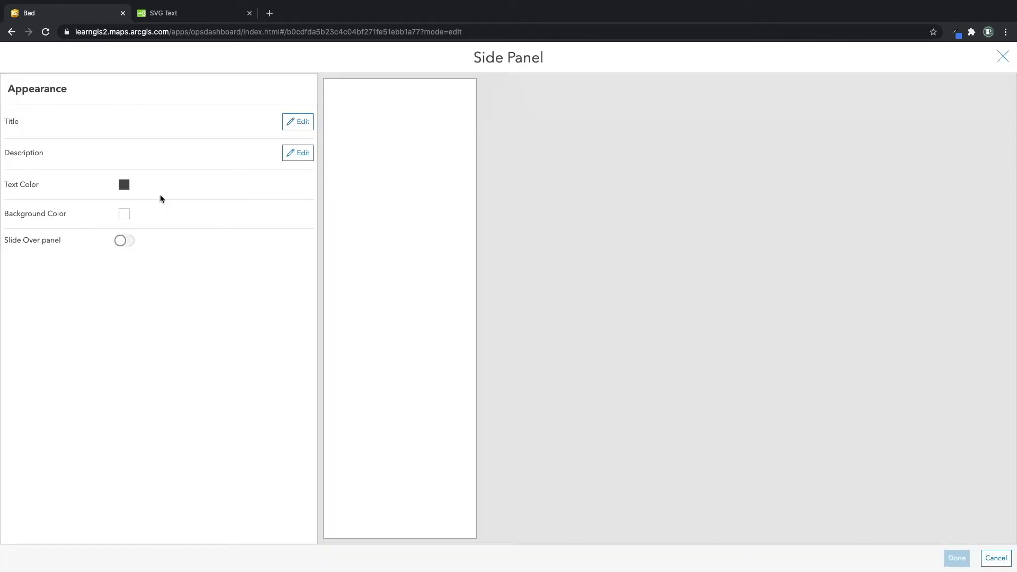
click(299, 124)
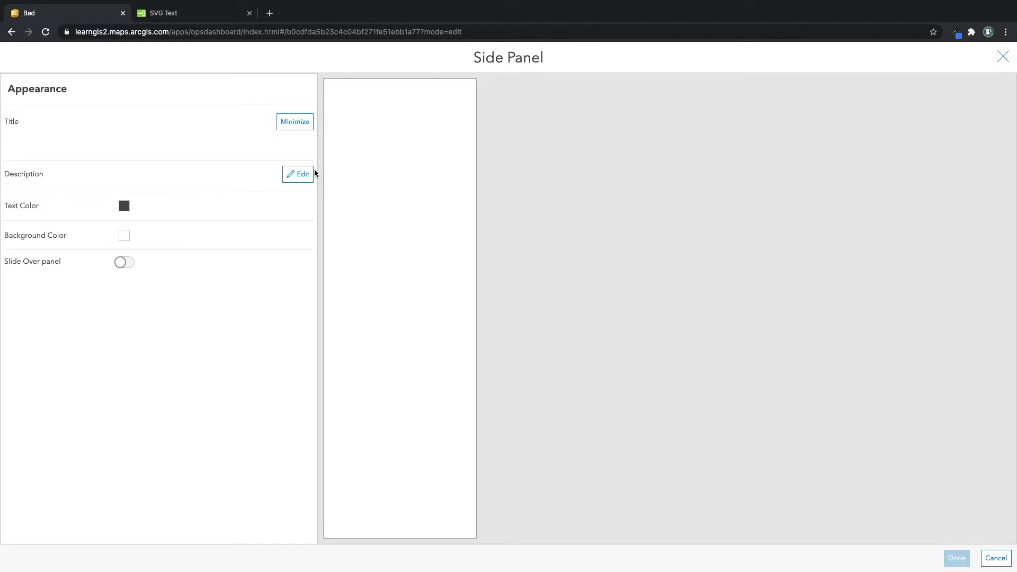
click(299, 174)
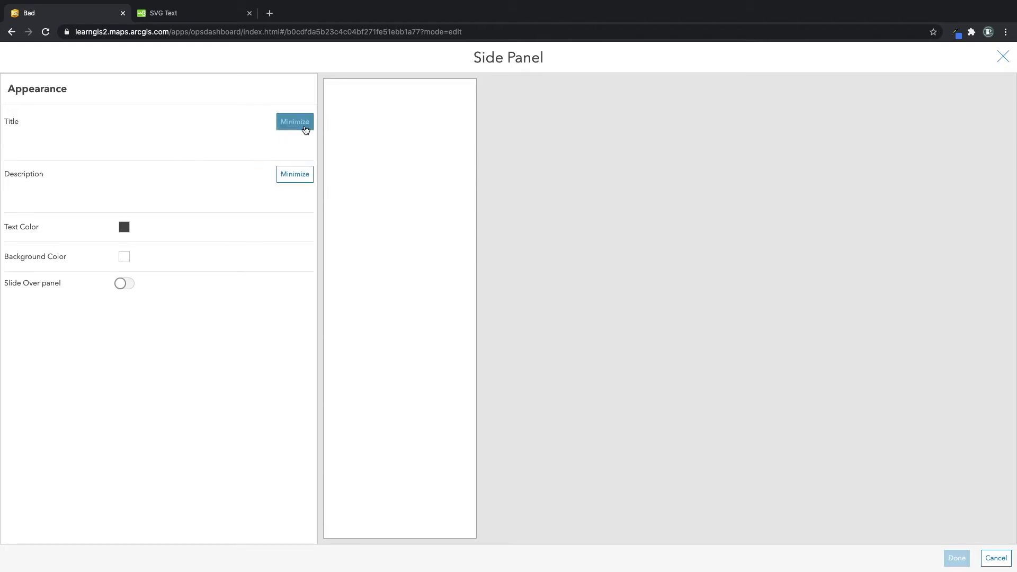
click(126, 192)
text(Title)
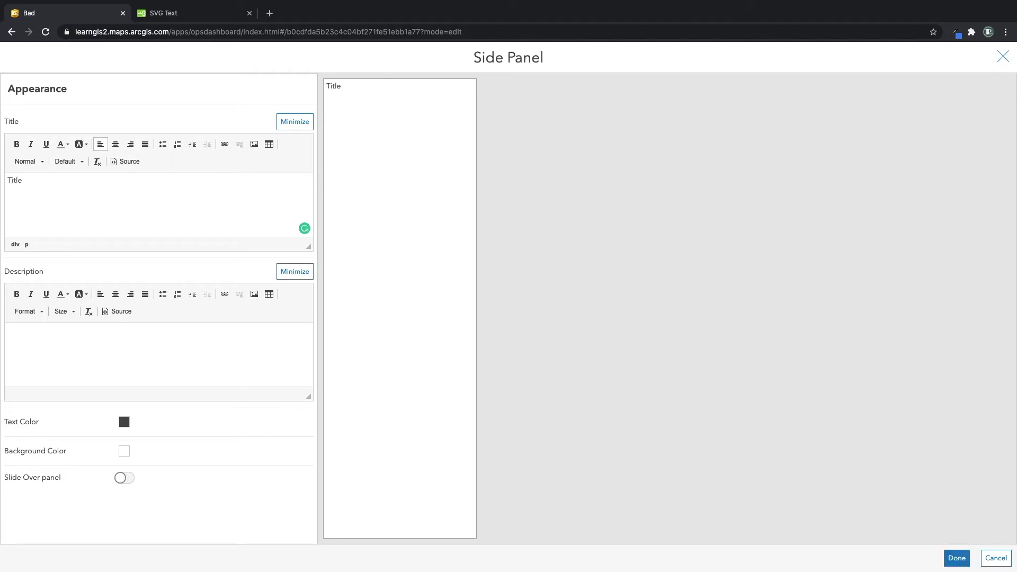
click(105, 365)
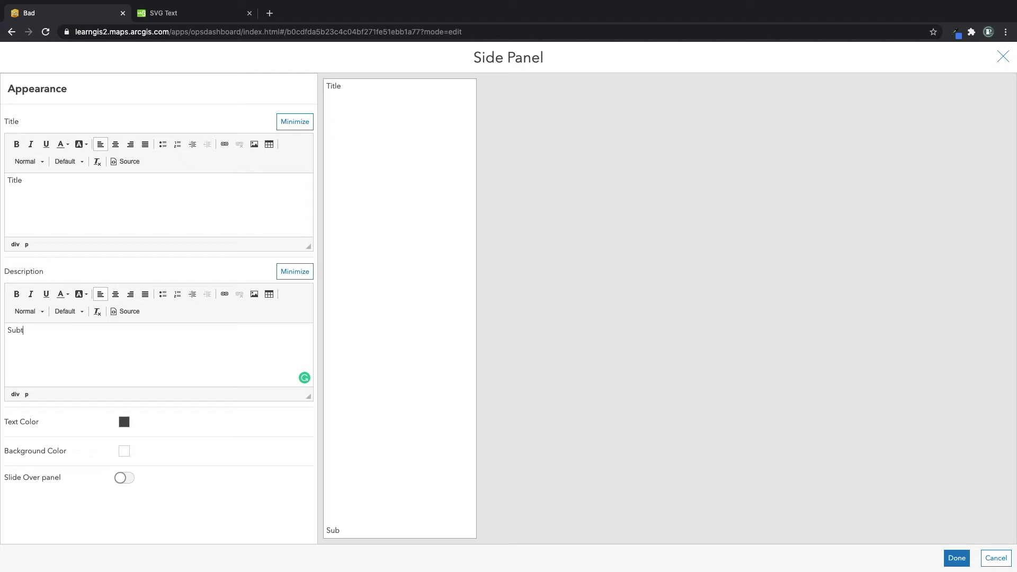
drag(102, 356, 1, 332)
drag(88, 205, 4, 189)
click(96, 201)
click(219, 344)
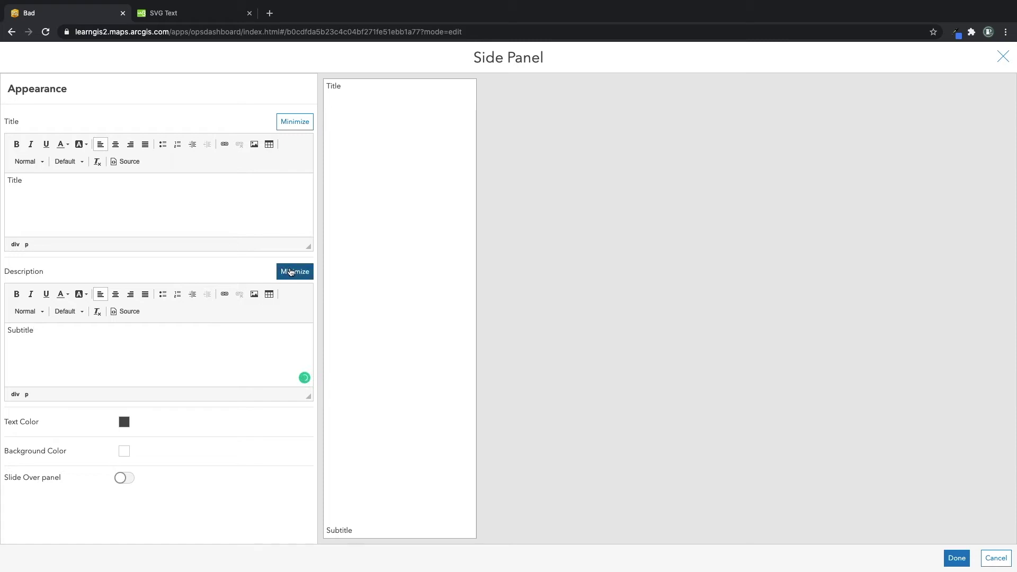
click(956, 558)
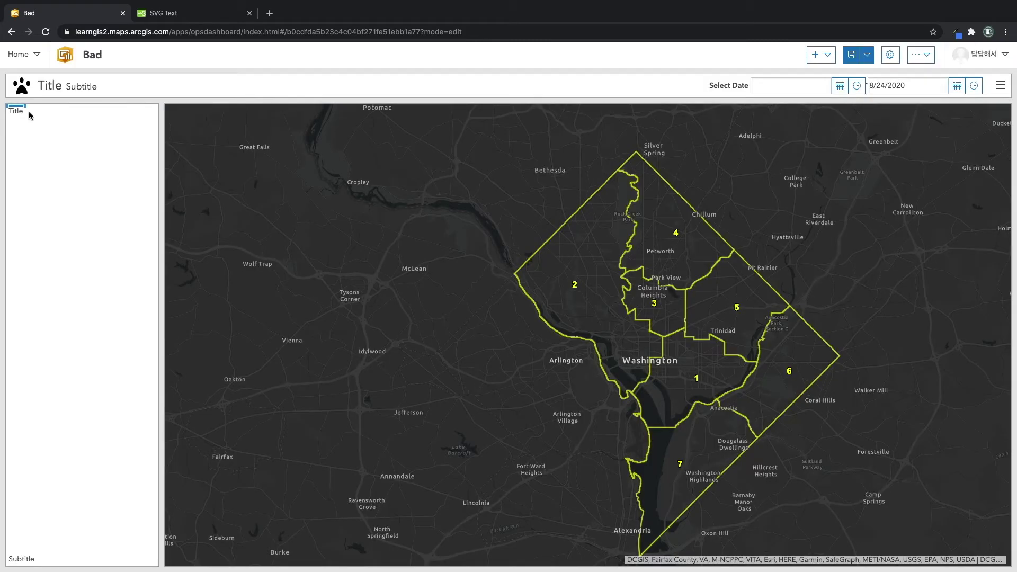
Delete the side panel from the dashboard.
mouse_move(16, 109)
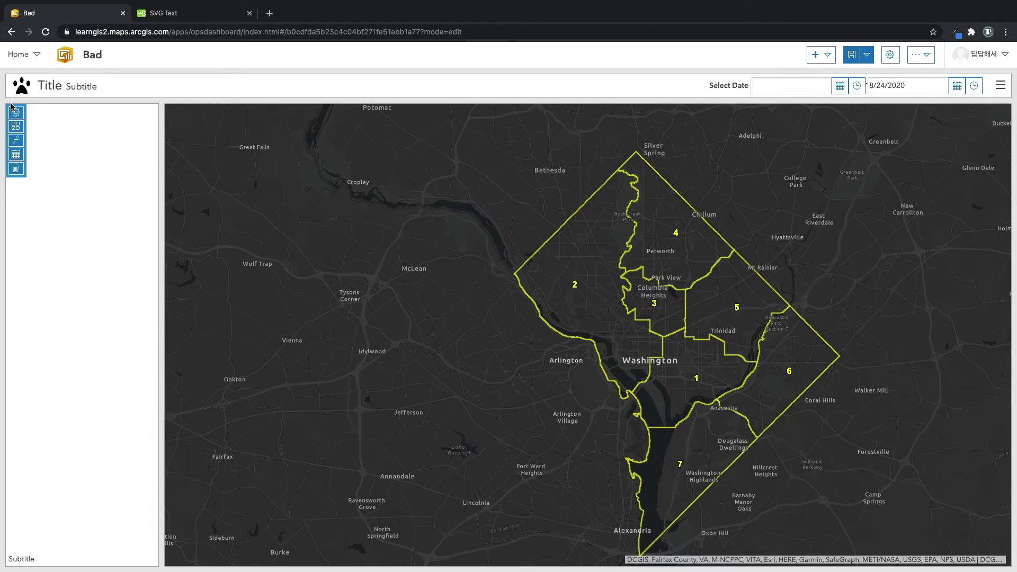
click(16, 168)
click(577, 335)
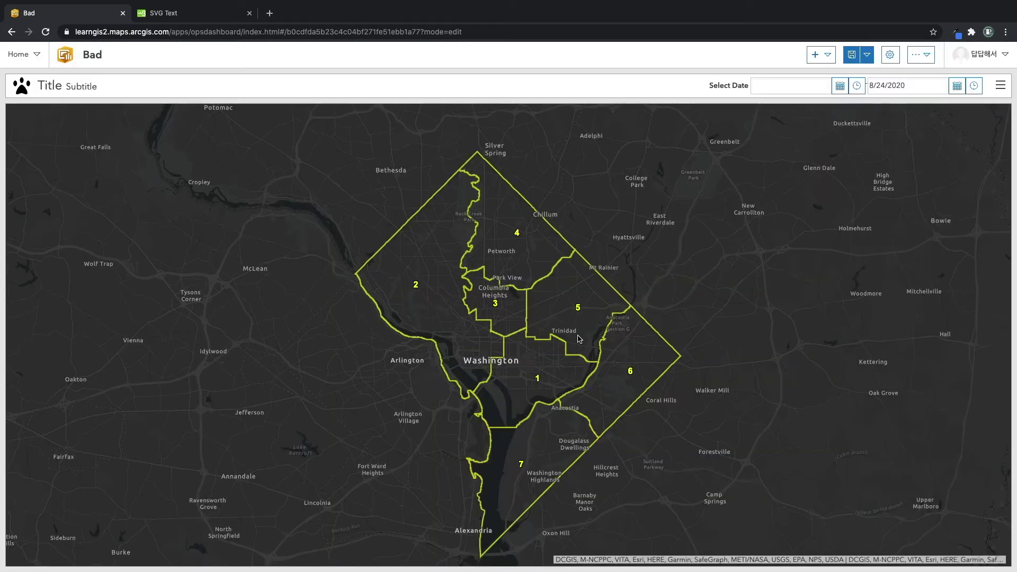
Preview the Map Legend element's configuration and leave it without adding the element.
click(819, 55)
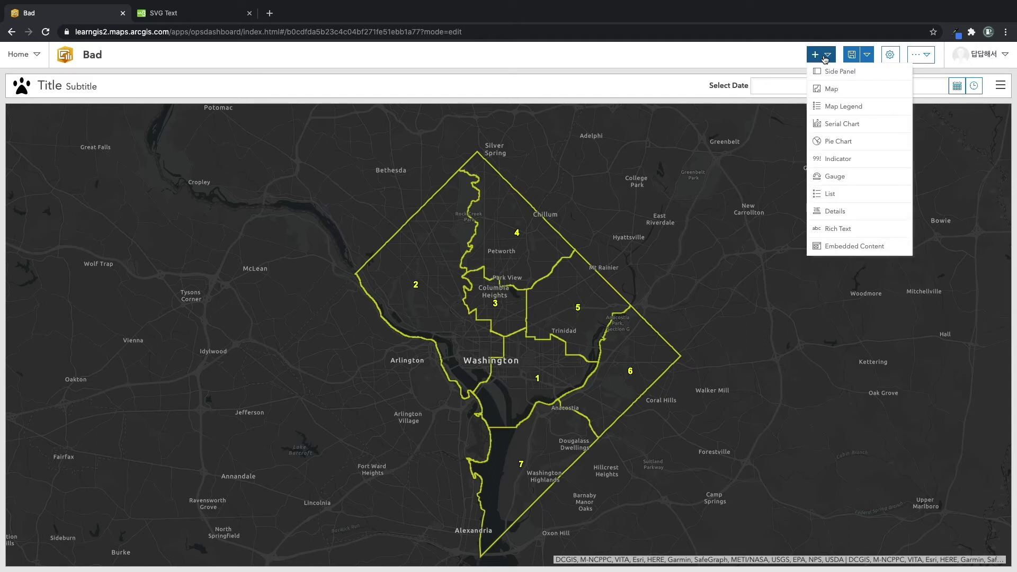
click(865, 111)
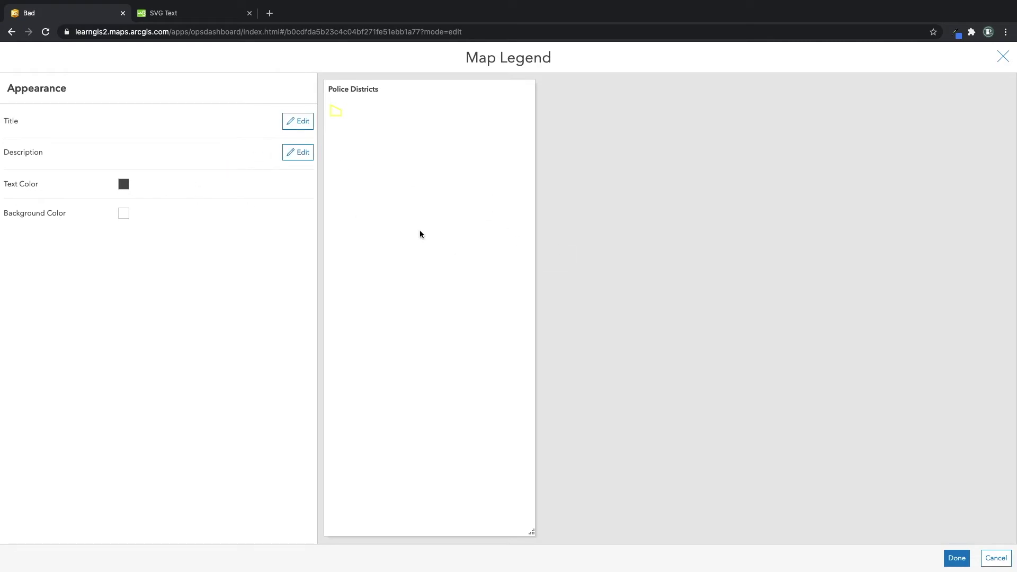
click(996, 556)
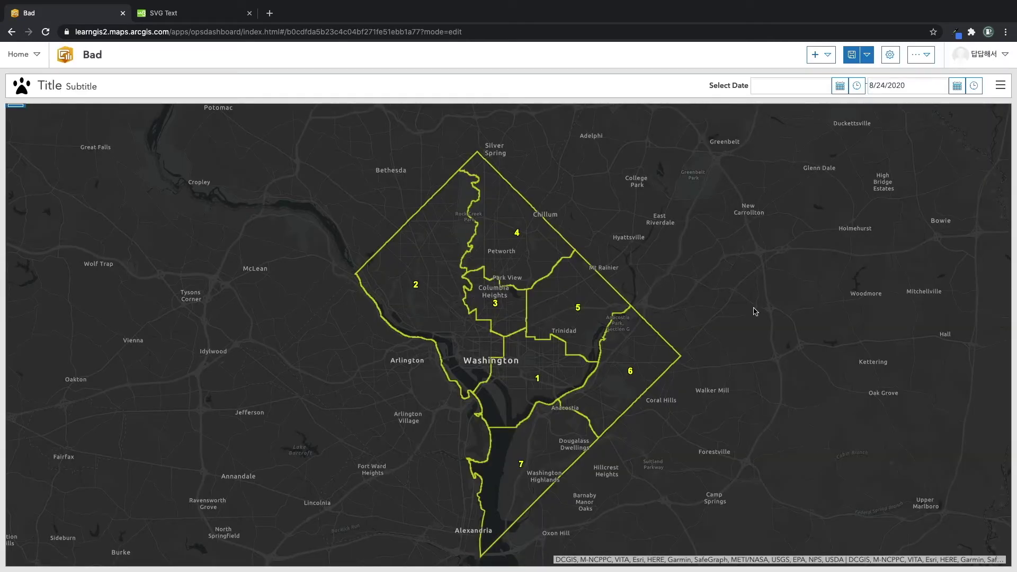
Enable Default Extent and Bookmarks, Legend, Layer Visibility, Basemap Switcher, Search and Zoom In/Out for the map.
mouse_move(14, 112)
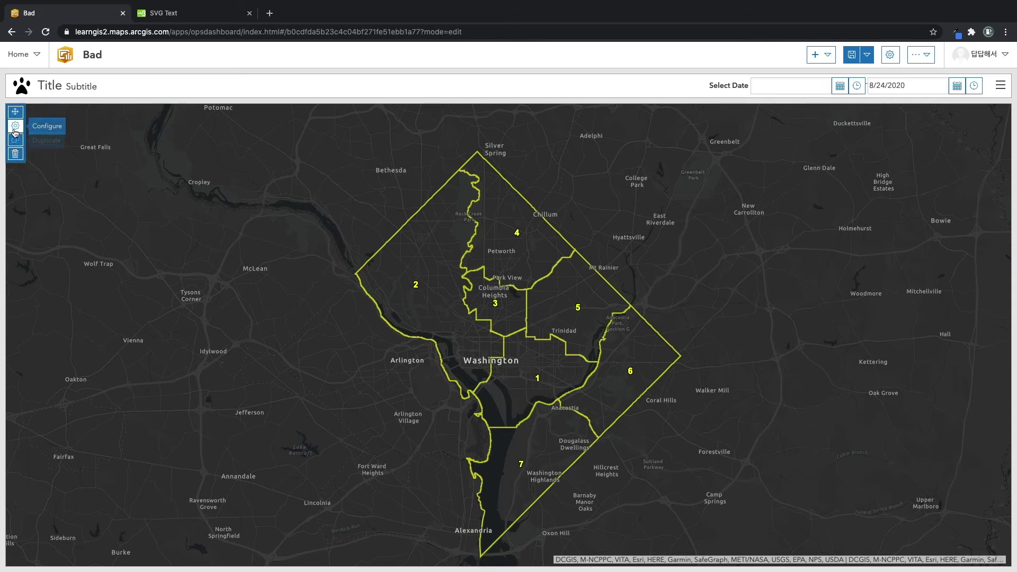
click(15, 126)
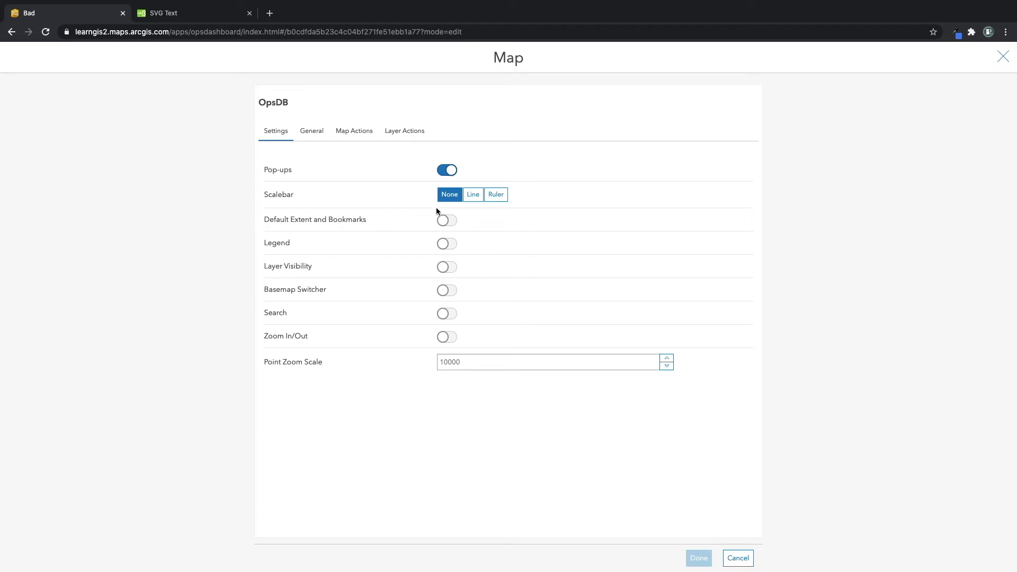
click(451, 225)
click(451, 246)
click(453, 273)
click(450, 296)
click(450, 318)
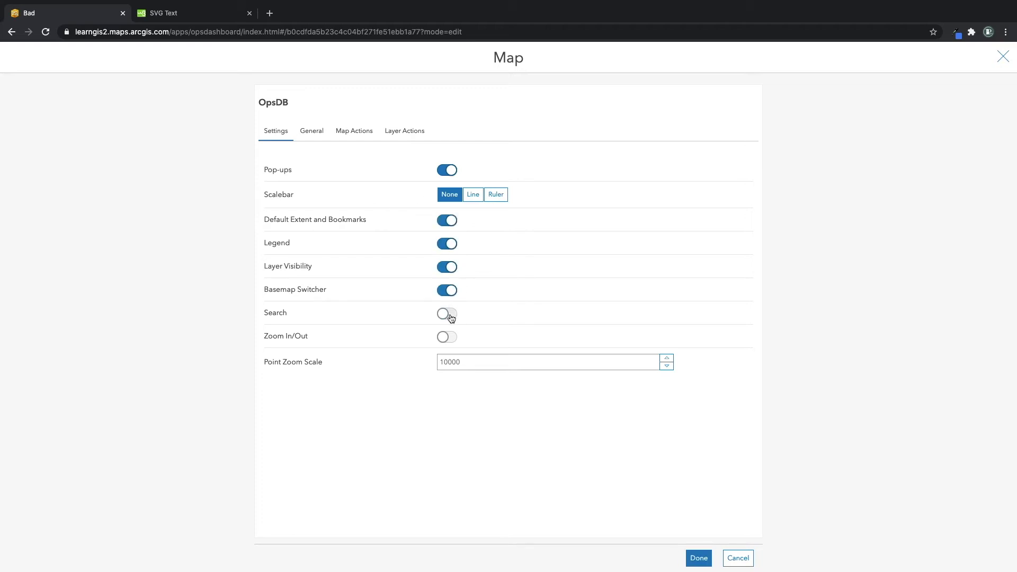
click(450, 336)
click(699, 558)
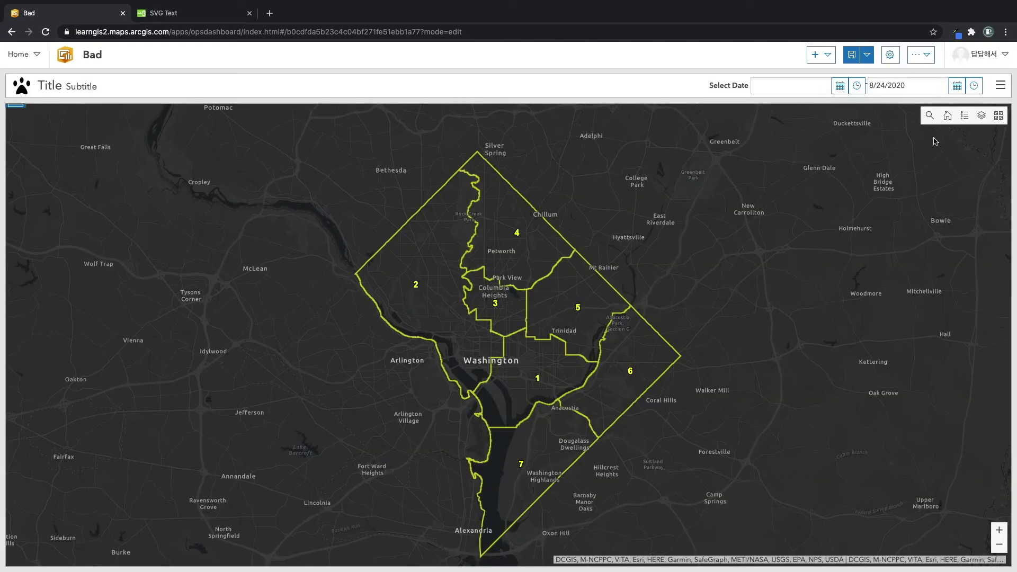
Examine the map's legend, layer, basemap and search tools.
click(963, 116)
click(964, 115)
click(987, 119)
click(998, 116)
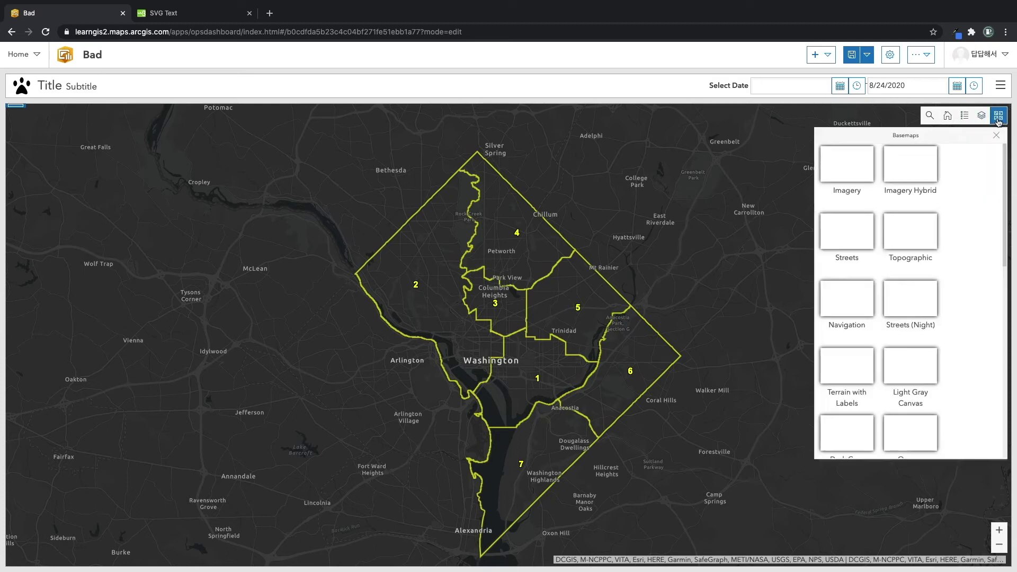
click(997, 116)
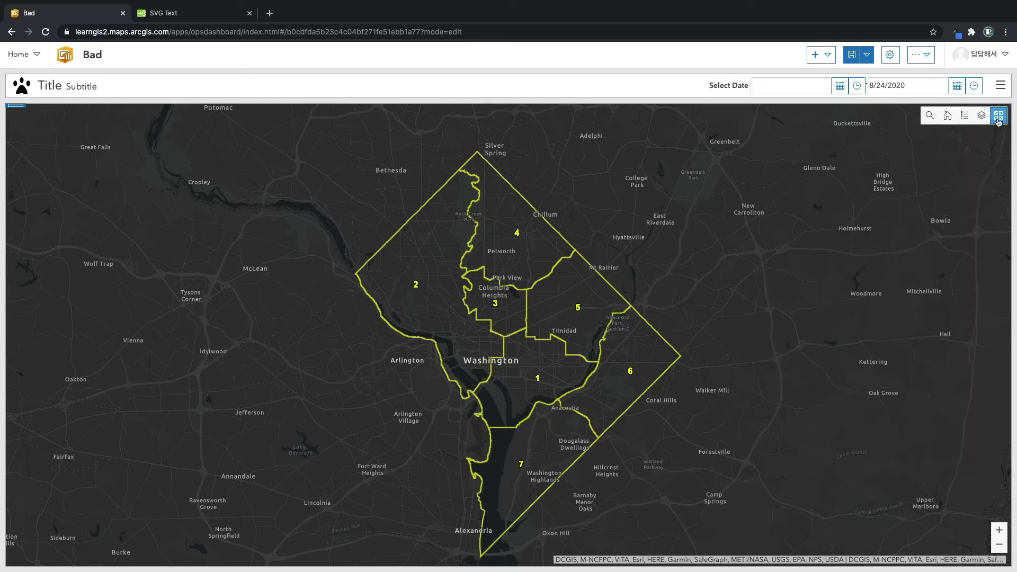
click(930, 116)
click(929, 115)
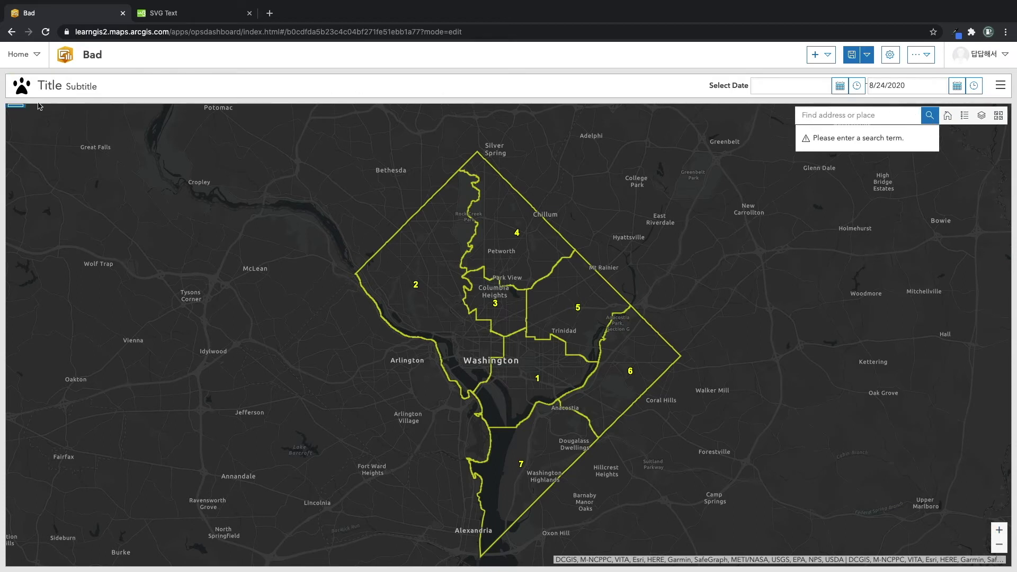
Give the map element the title "Title" and the description "Description", and apply the settings.
mouse_move(19, 109)
click(16, 126)
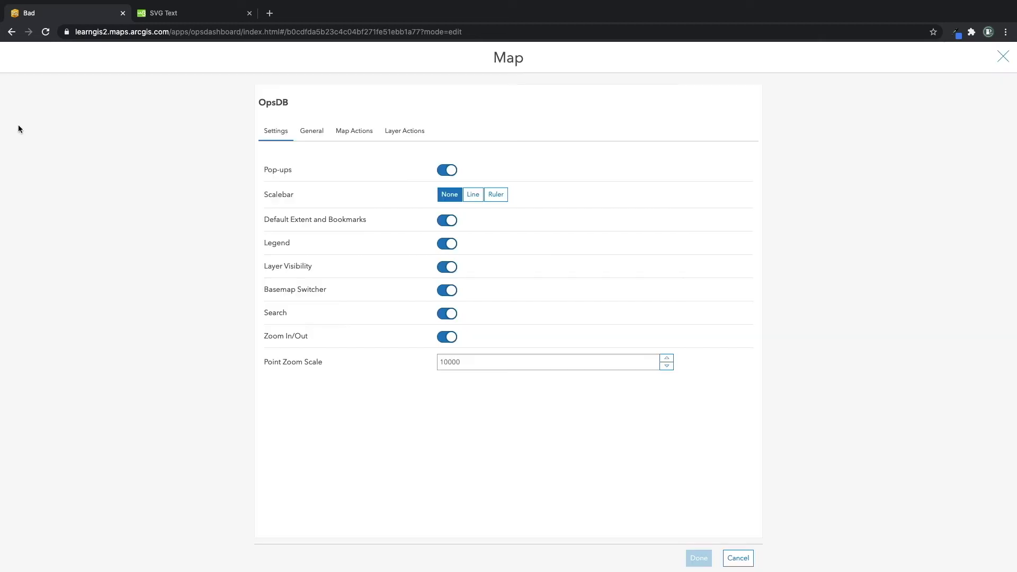
click(315, 137)
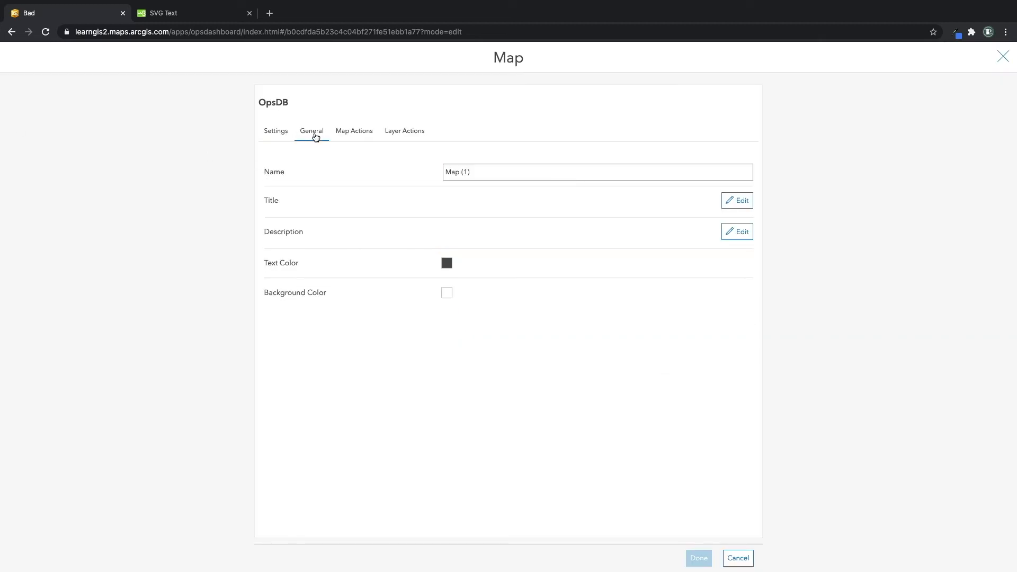
click(736, 200)
click(550, 242)
text(Title)
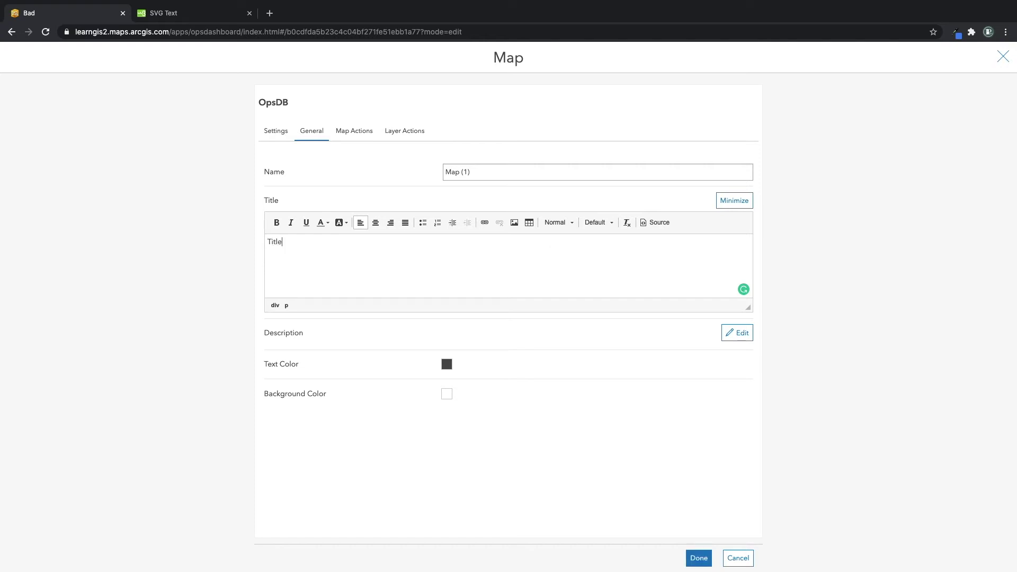
click(737, 333)
click(561, 381)
text(Description)
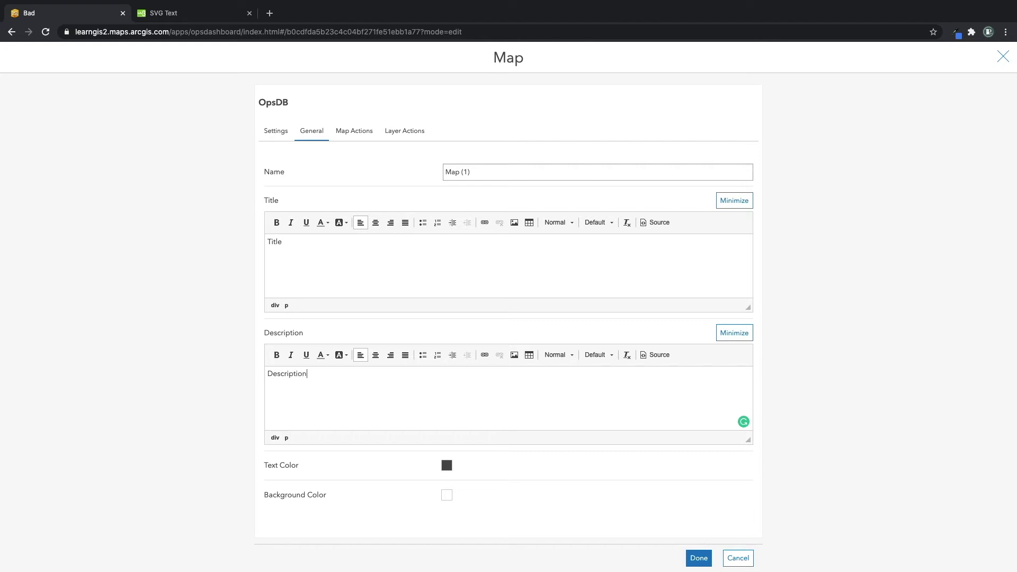
click(351, 137)
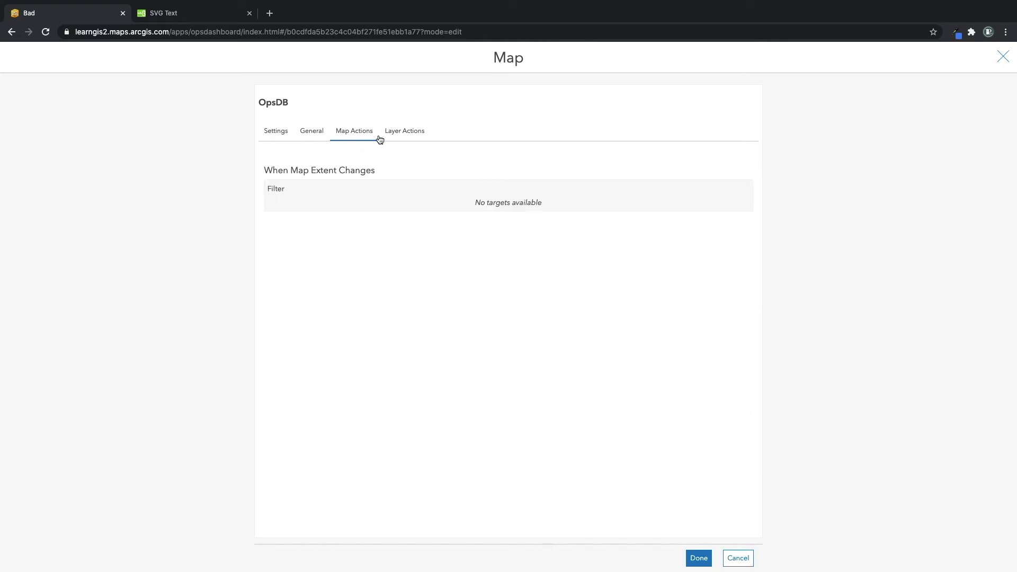
click(397, 135)
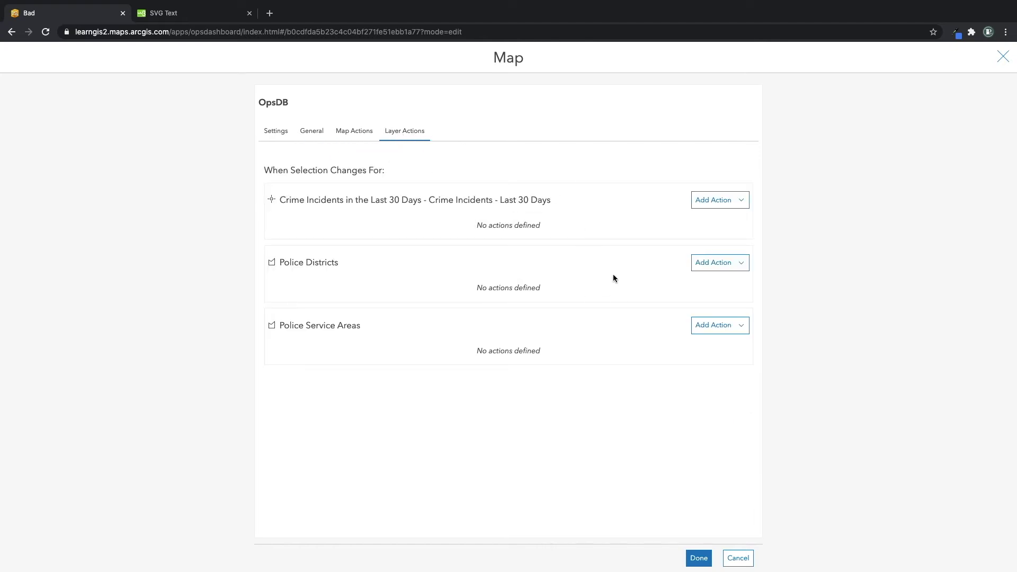
click(699, 557)
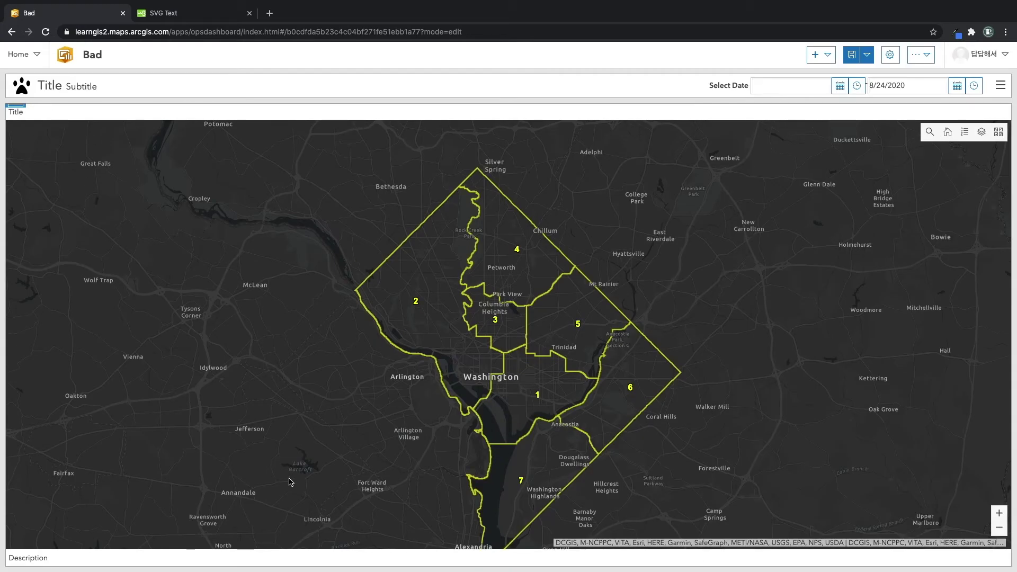
Clear the map element's title and description and apply the change.
mouse_move(22, 106)
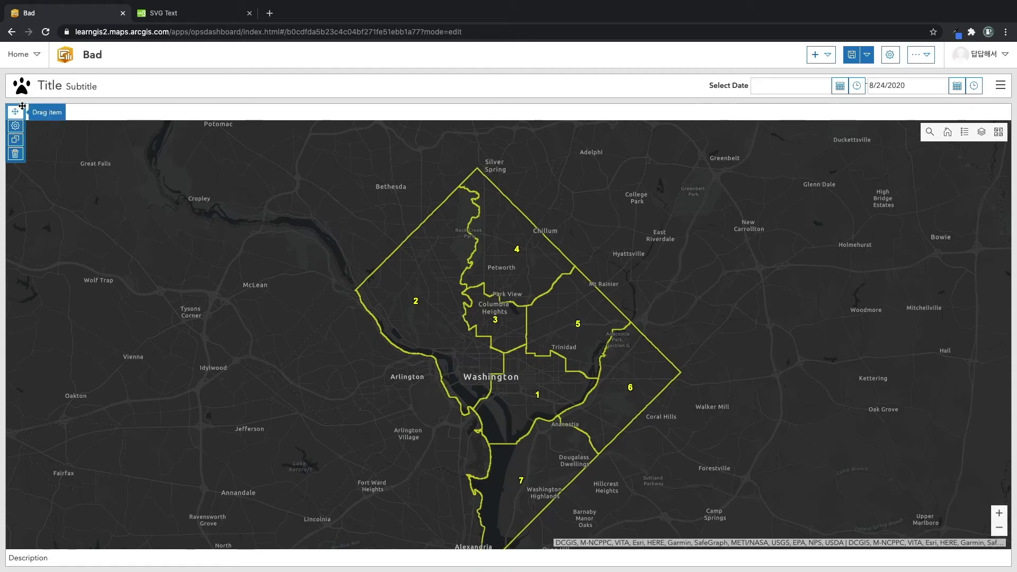
click(15, 125)
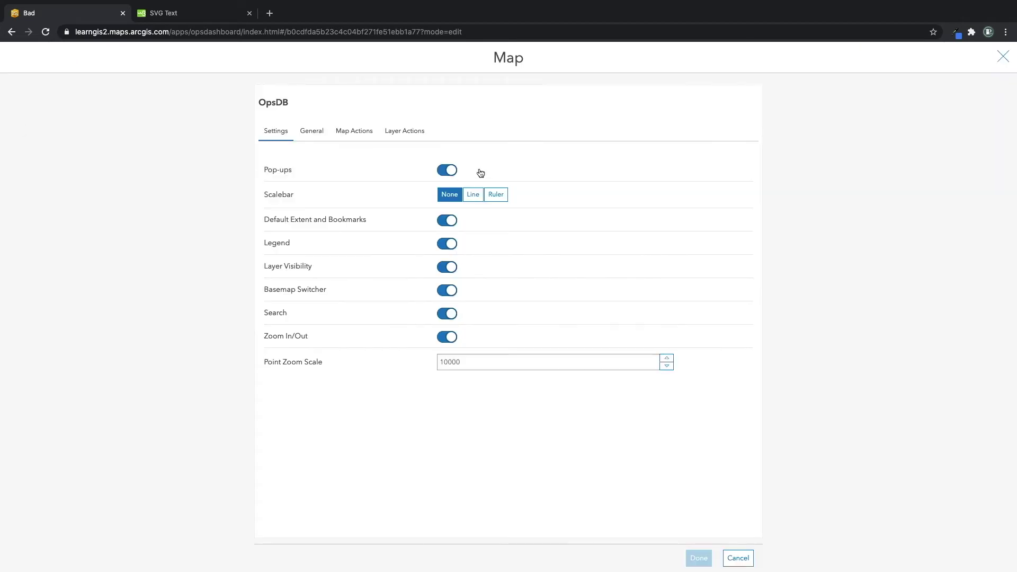
click(324, 131)
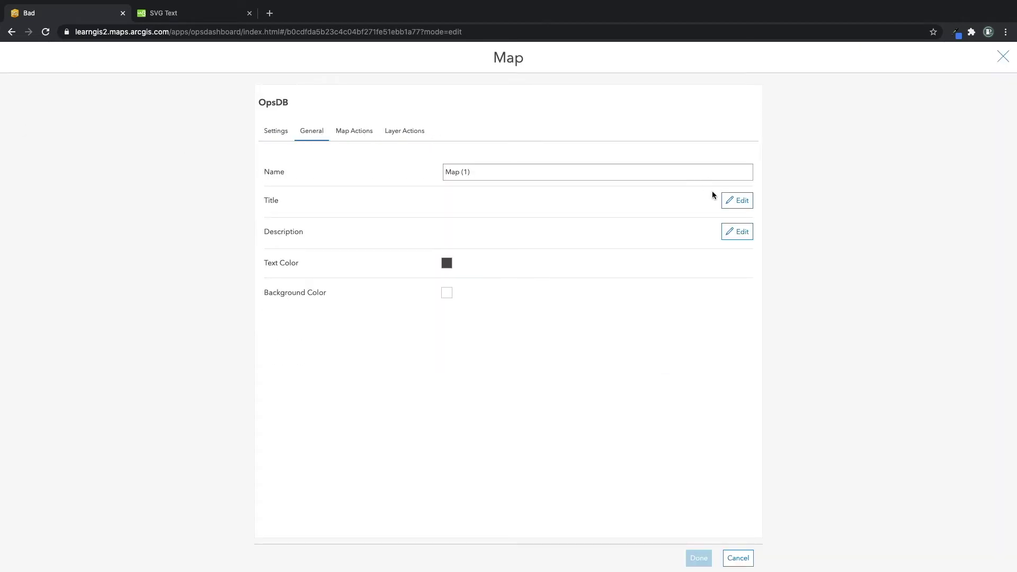
click(729, 201)
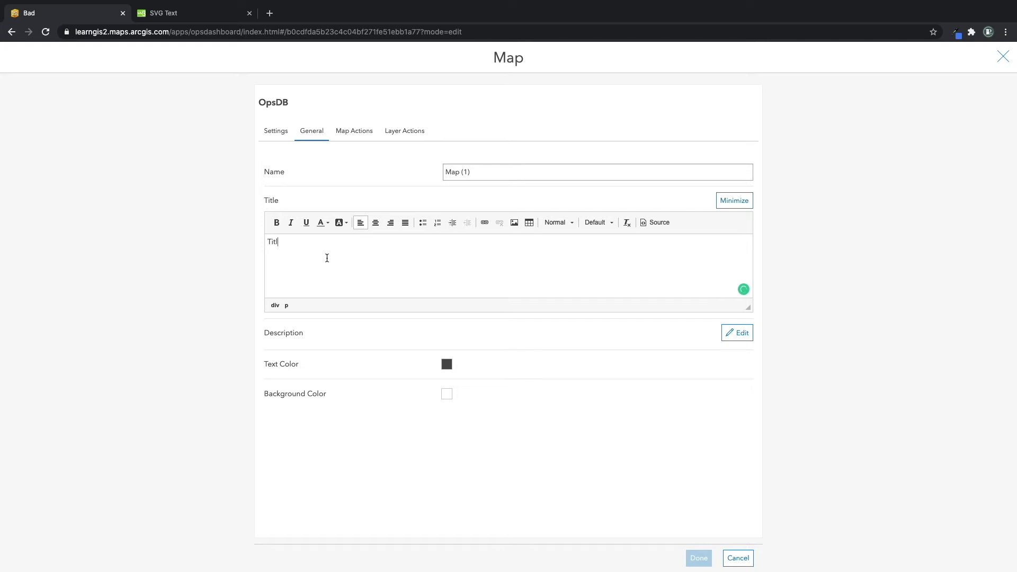
click(733, 200)
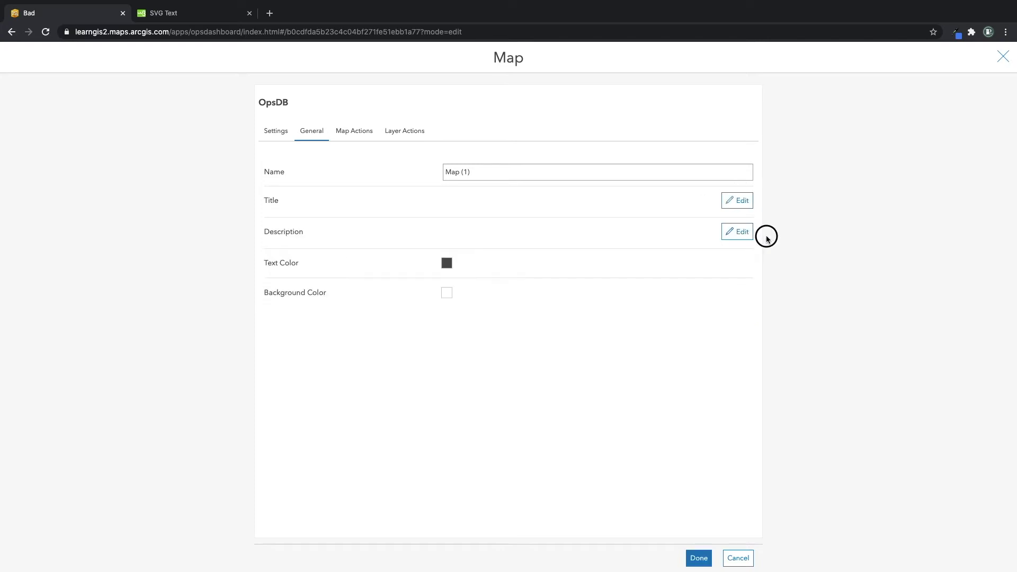
click(730, 237)
drag(436, 271, 245, 272)
key(BackSpace)
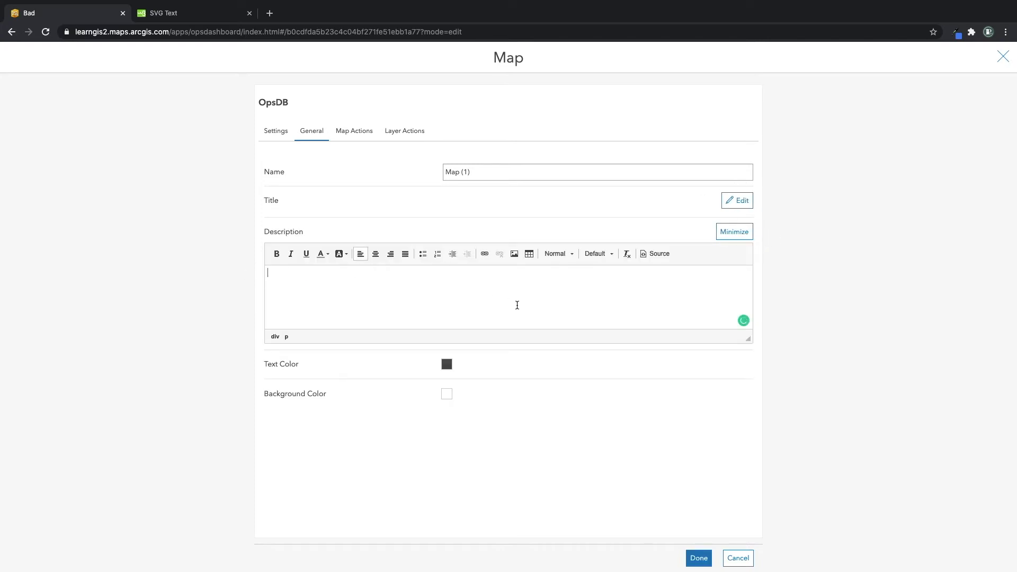
click(699, 557)
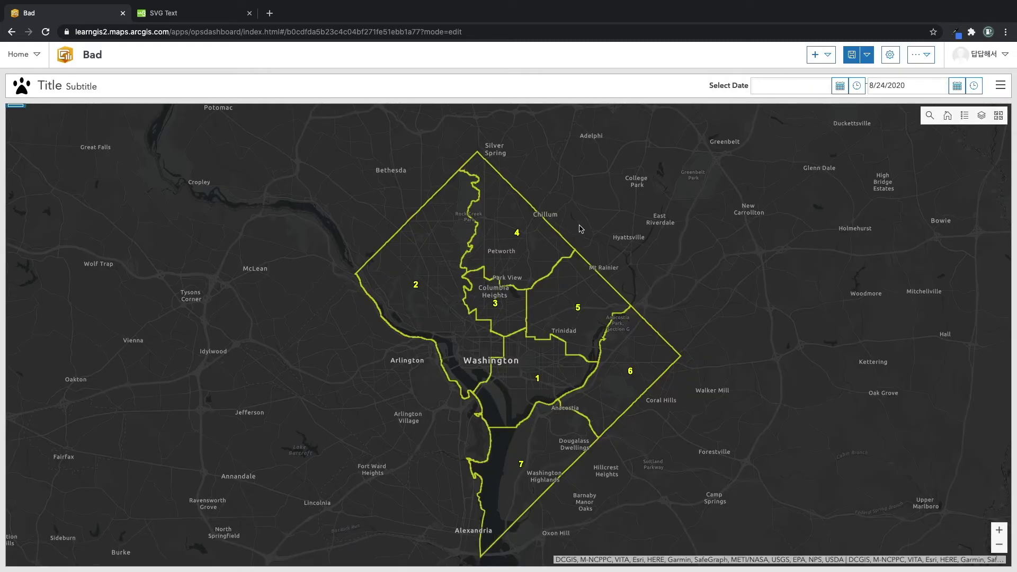
Create a serial chart from the Crime Incidents - Last 30 Days layer with category field REPORT_DAT, split by OFFENSE.
click(826, 55)
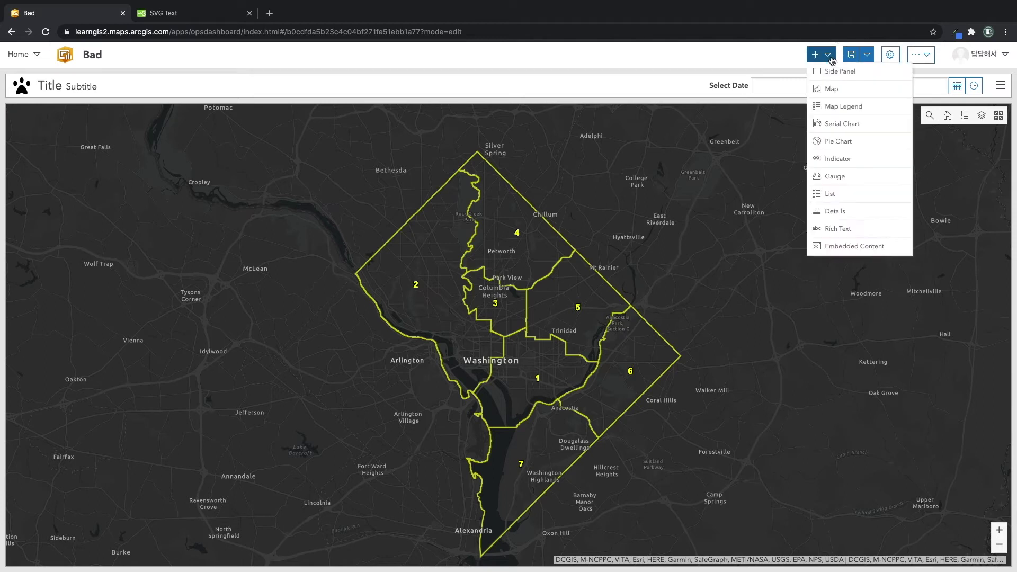
click(868, 125)
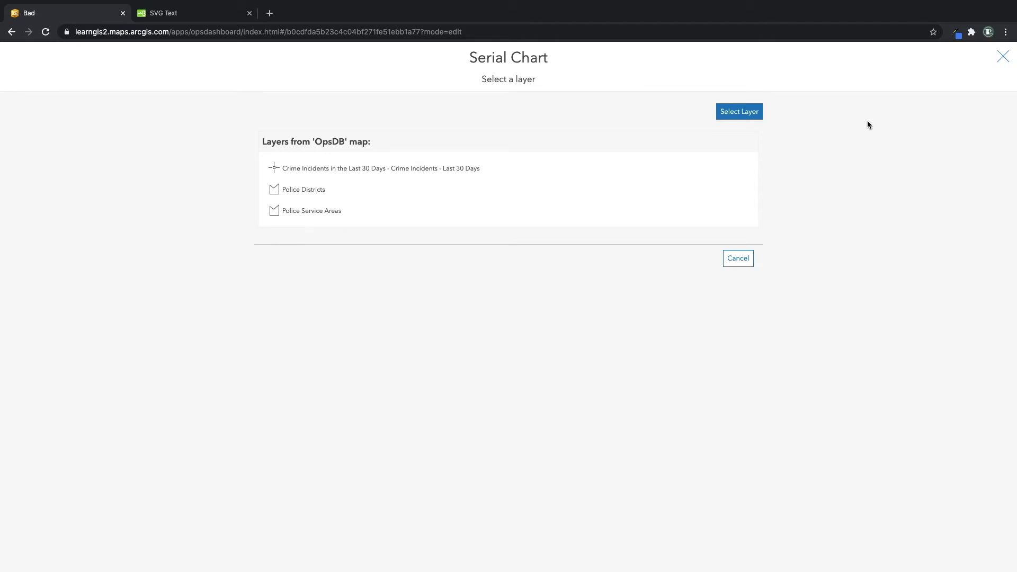
click(456, 168)
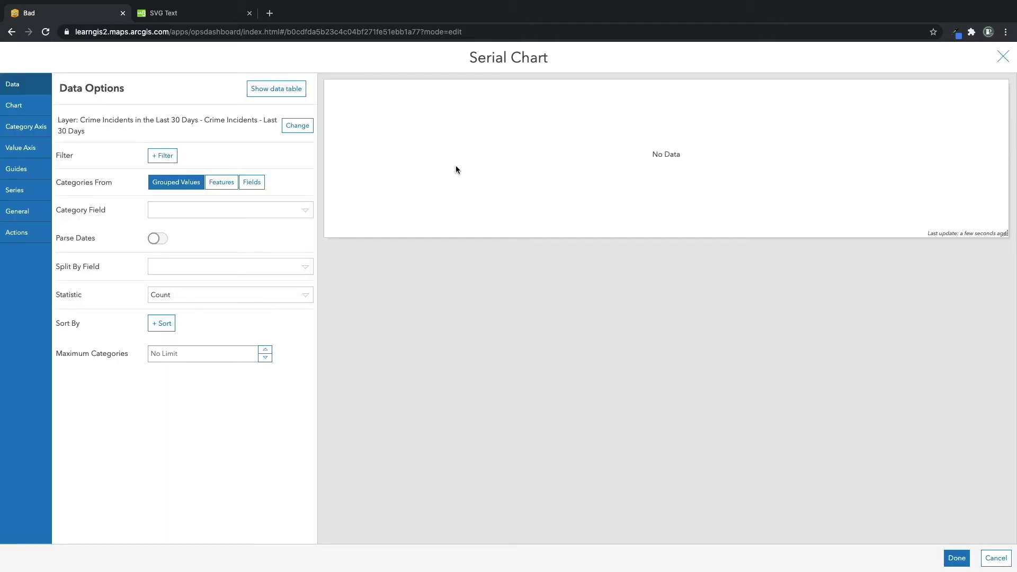
click(306, 211)
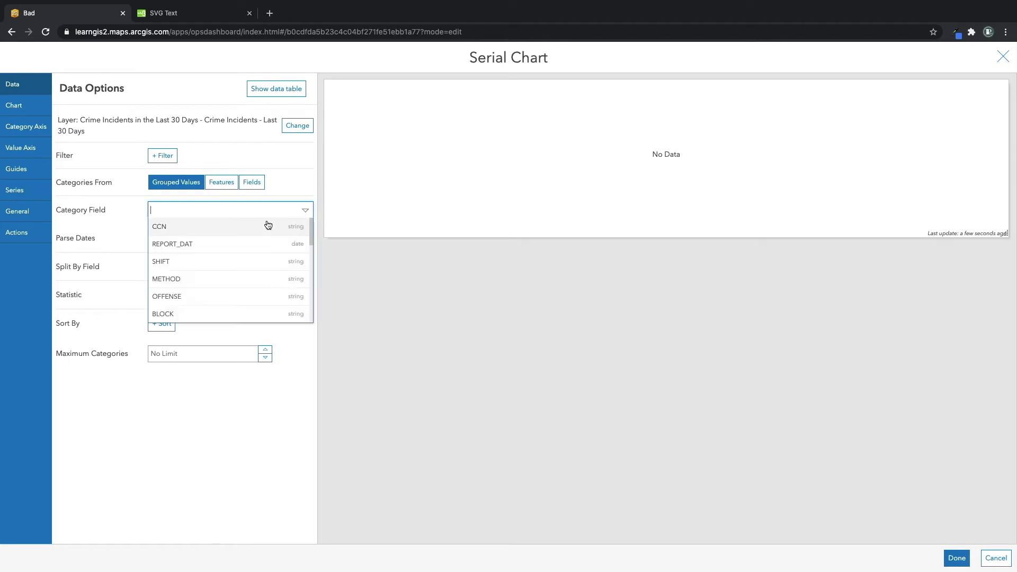
click(227, 244)
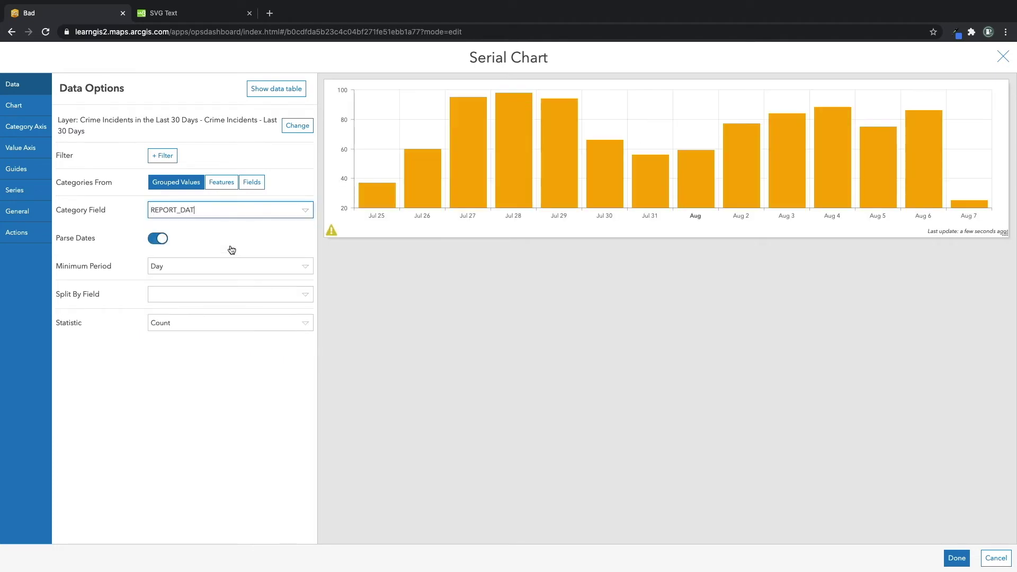
click(293, 298)
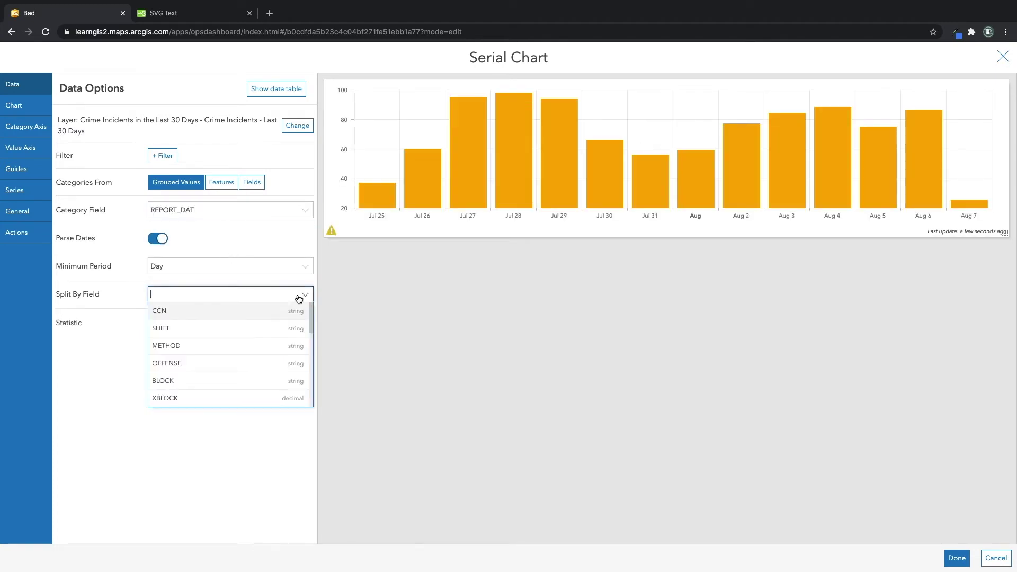
click(251, 362)
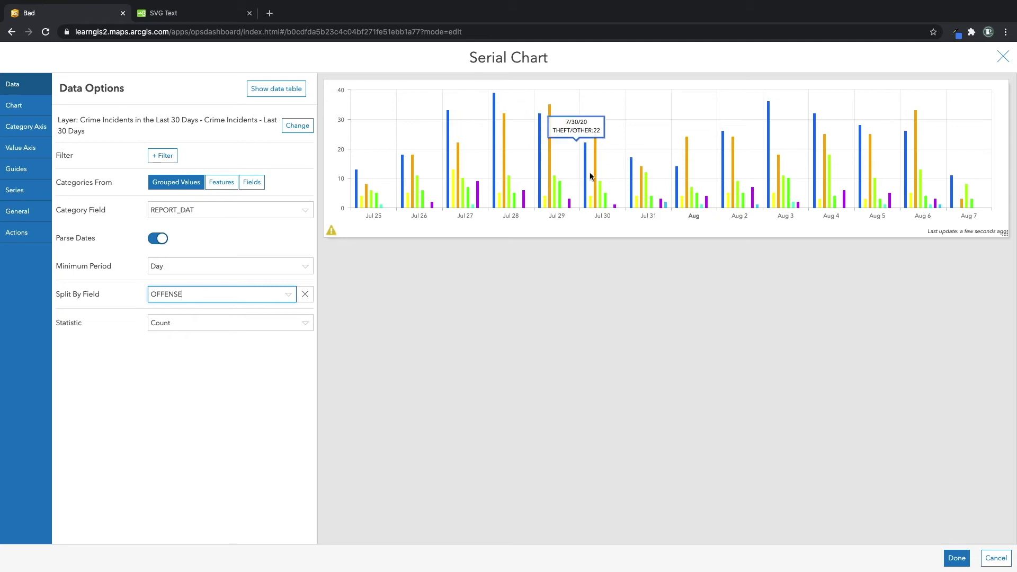
Try Month as the chart's minimum period, restore Day, and check the statistic choices without changing them.
click(276, 266)
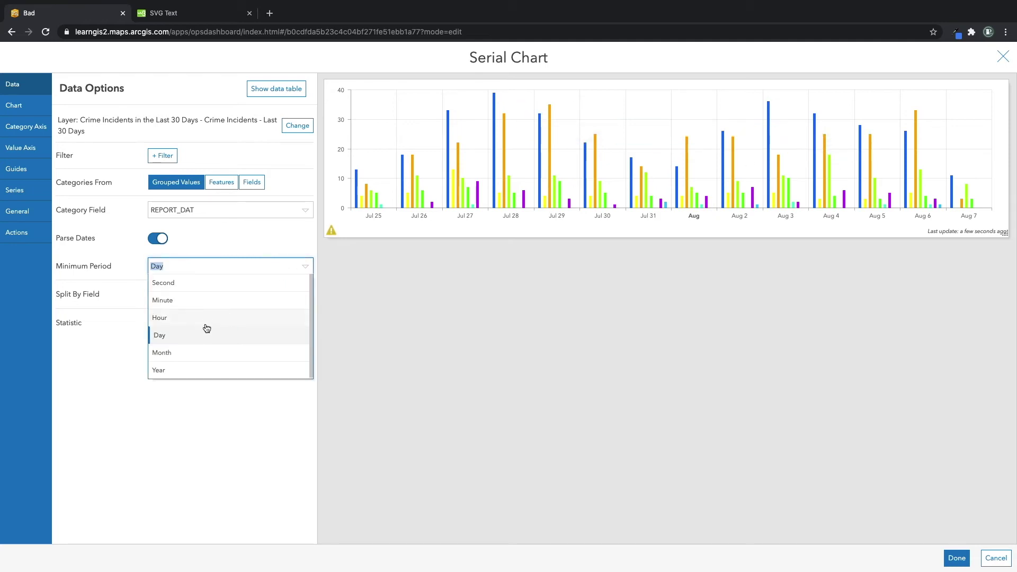
click(205, 350)
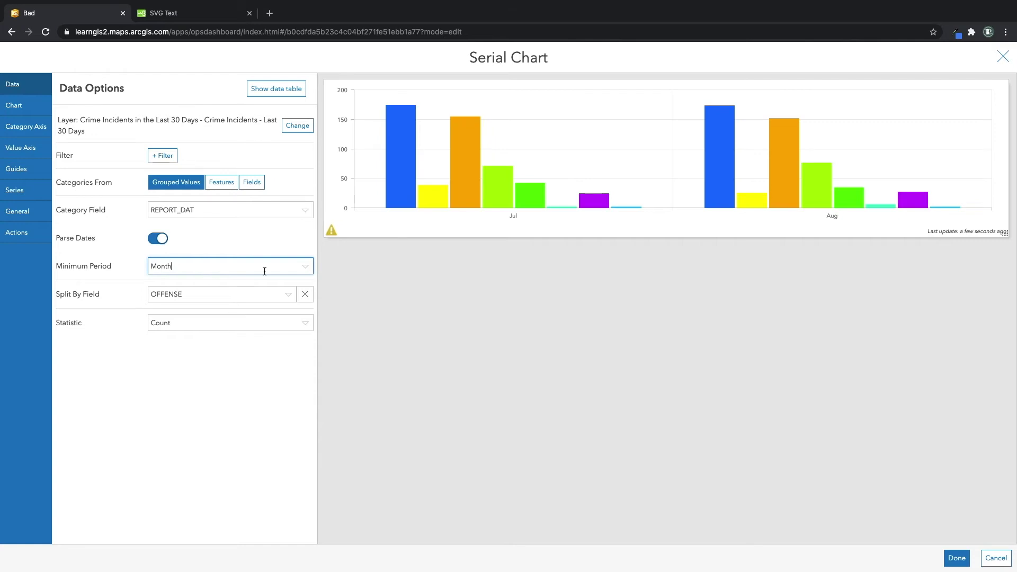
click(305, 266)
click(243, 333)
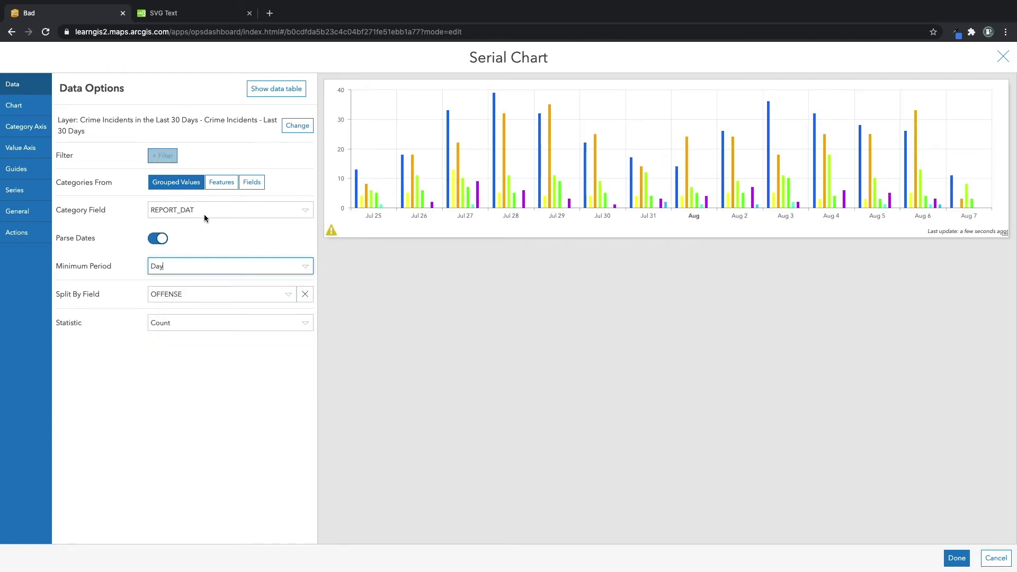
click(306, 323)
click(306, 324)
click(371, 317)
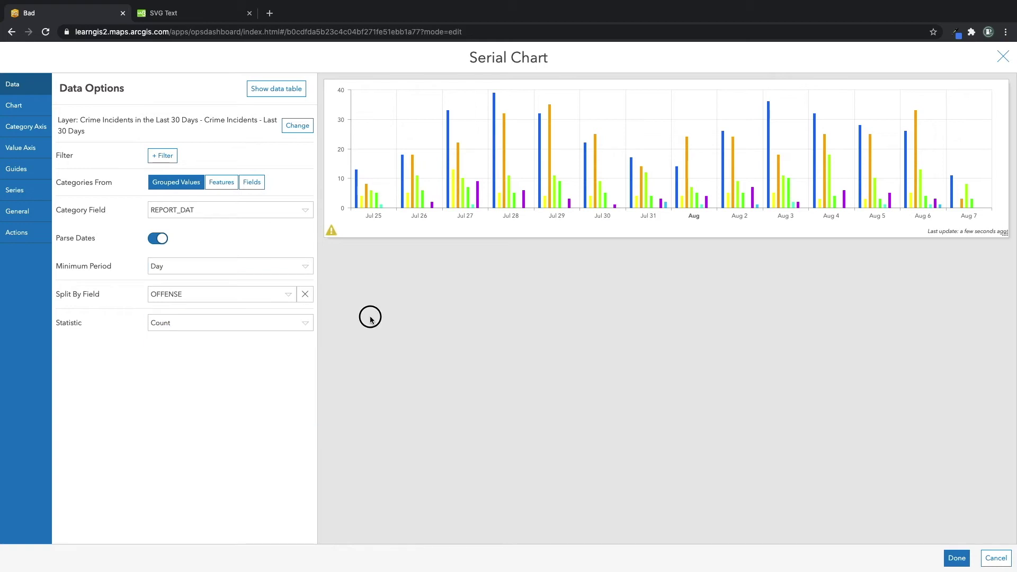
Try the chart's horizontal orientation and its bottom and side legends, returning to vertical orientation with the legend hidden.
click(46, 106)
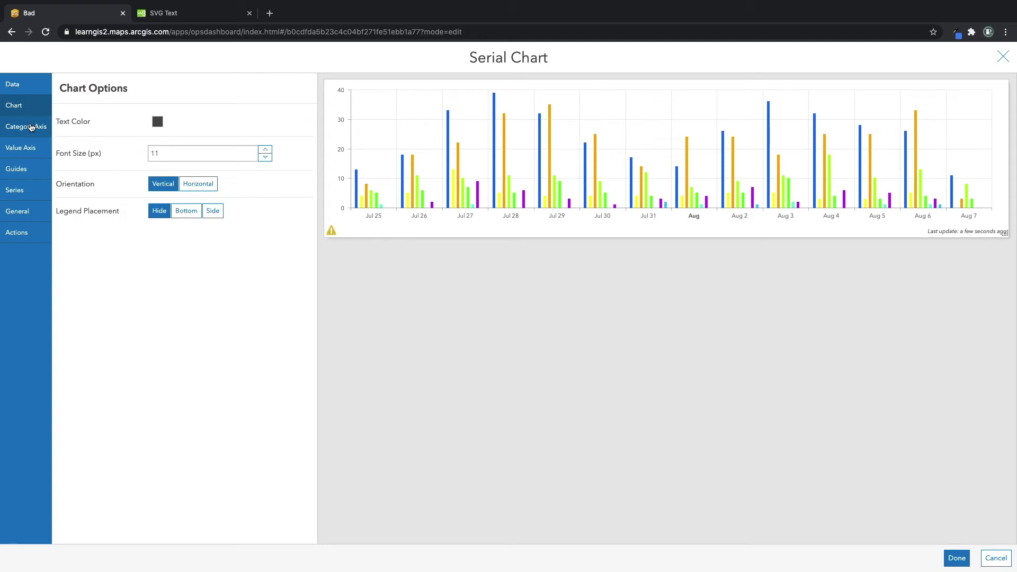
click(195, 183)
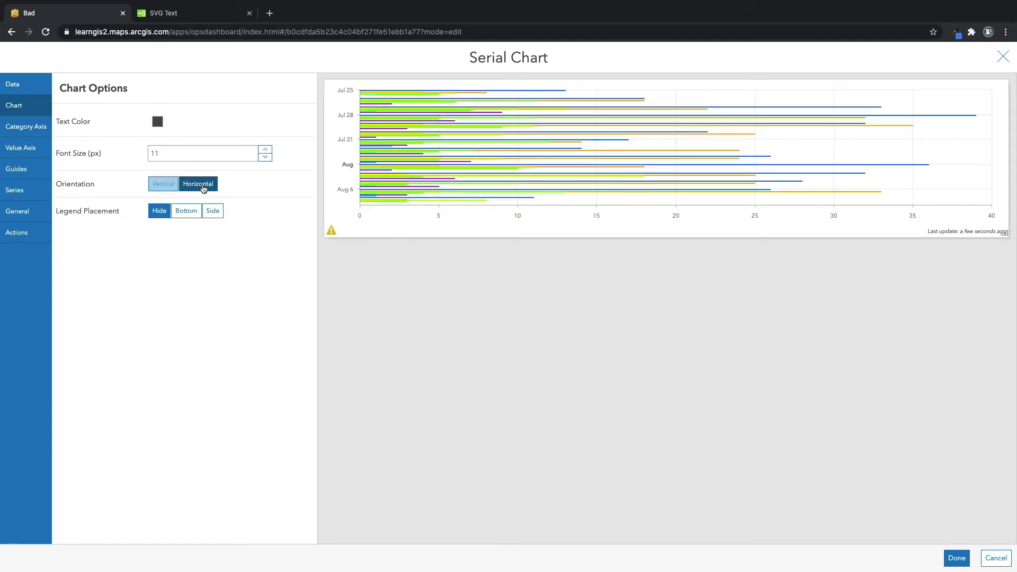
click(168, 185)
click(187, 210)
click(220, 214)
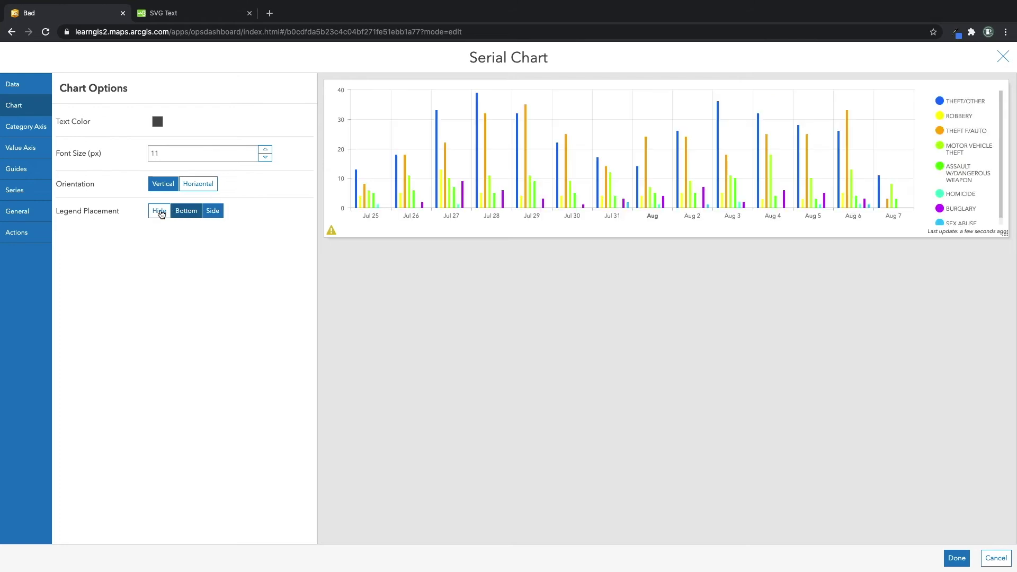
click(159, 210)
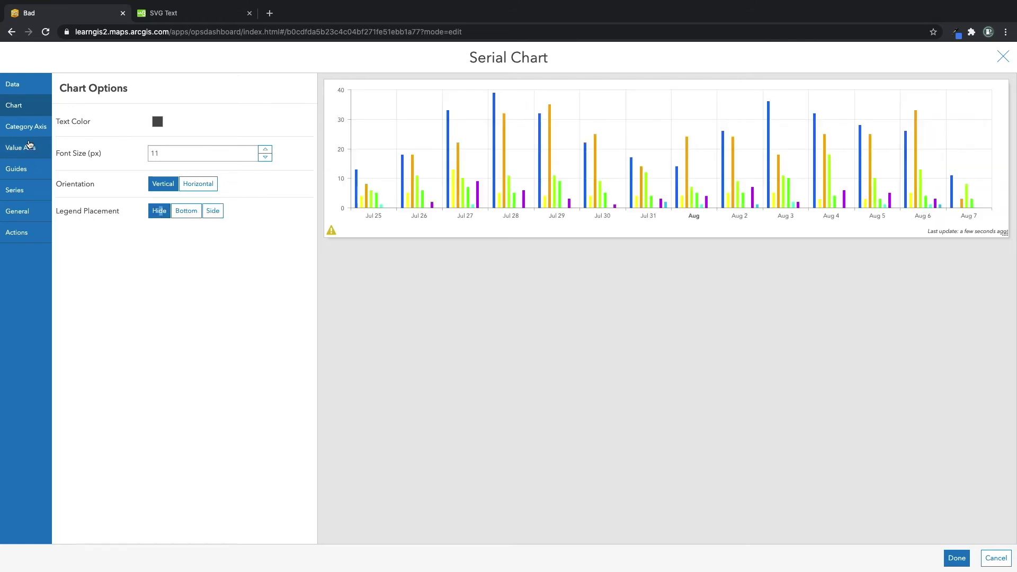
Enable the category axis scrollbar and use its handles to narrow the chart to about Aug 1 to Aug 3.
click(24, 148)
click(29, 129)
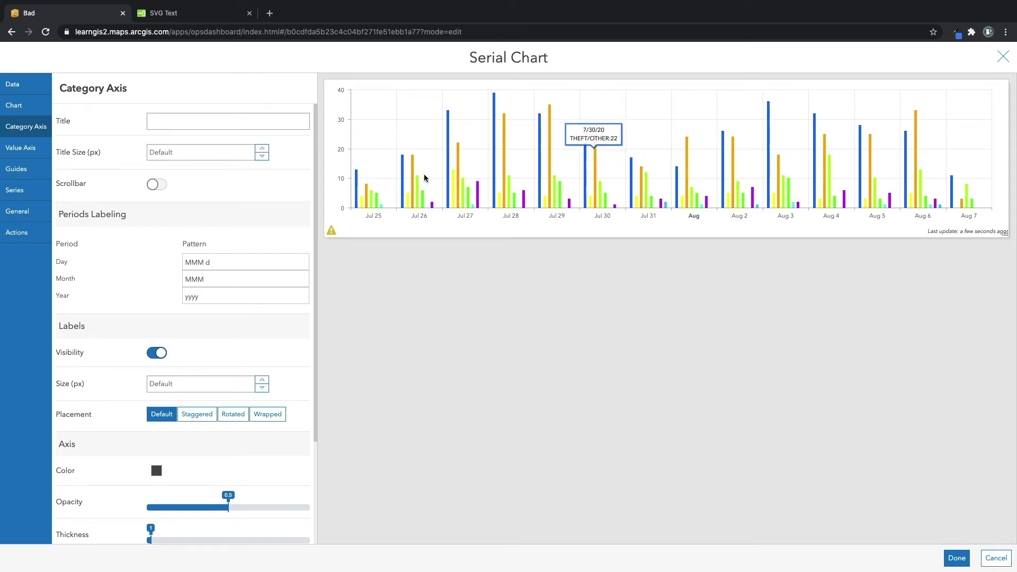
click(159, 185)
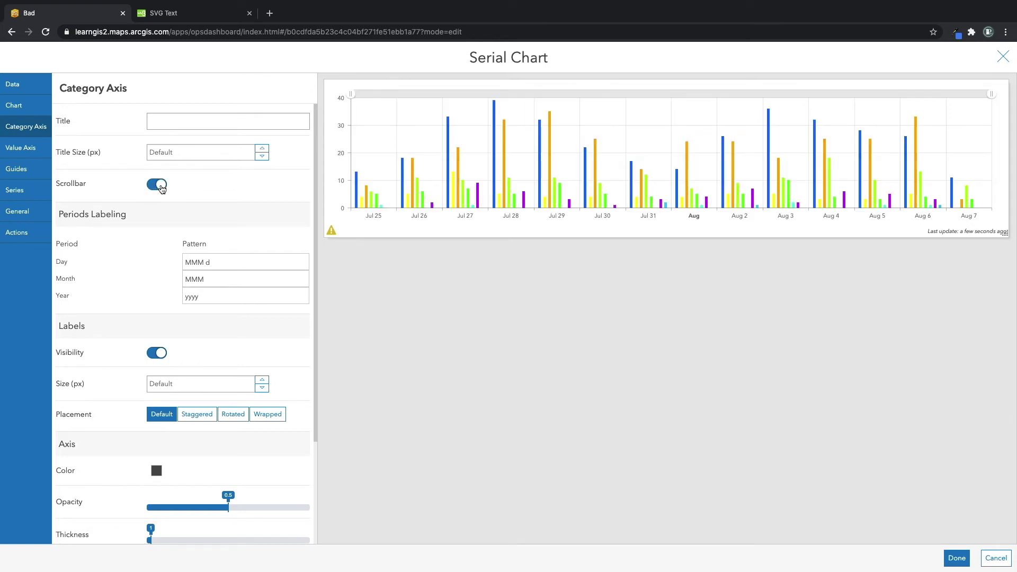
drag(356, 99, 687, 100)
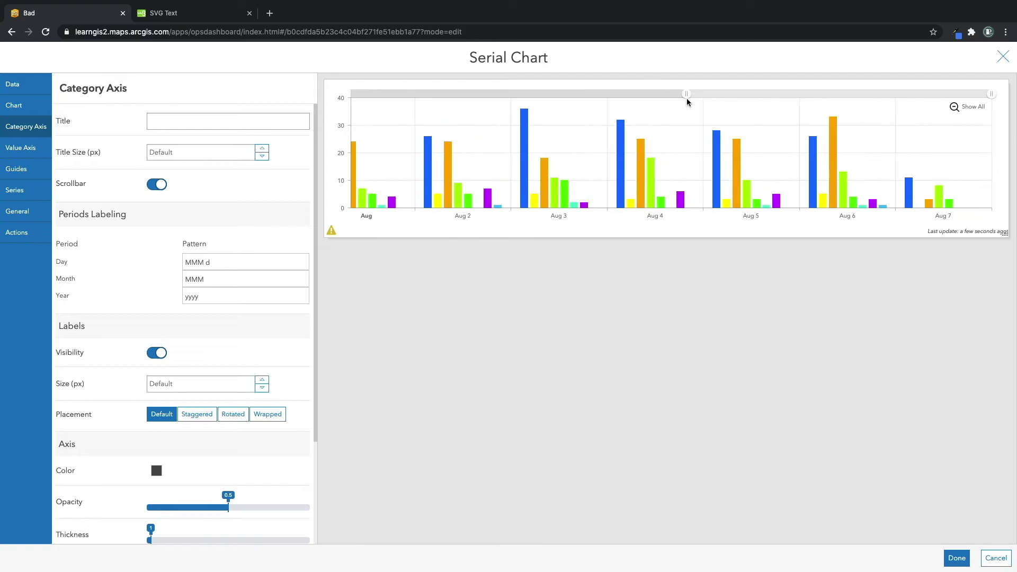
drag(991, 94, 784, 115)
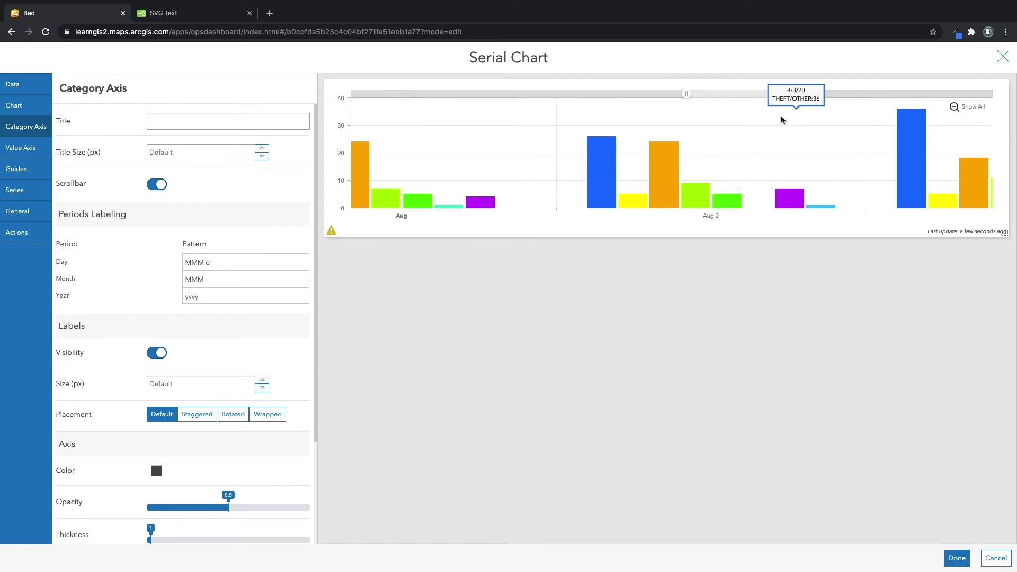
Try a red guide line at value 25 on the serial chart and delete the guide.
scroll(252, 302, down, 3)
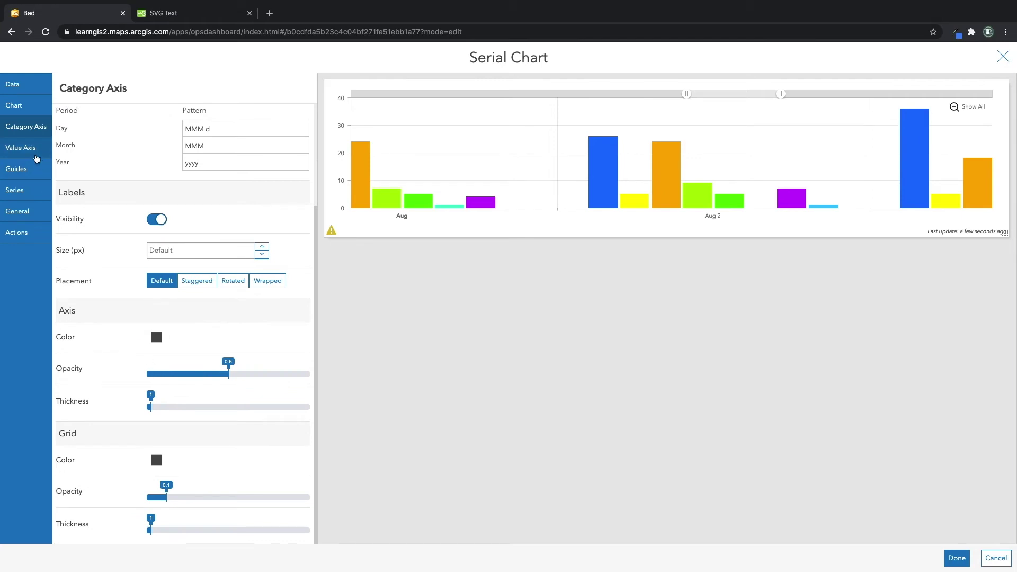
click(21, 147)
click(31, 172)
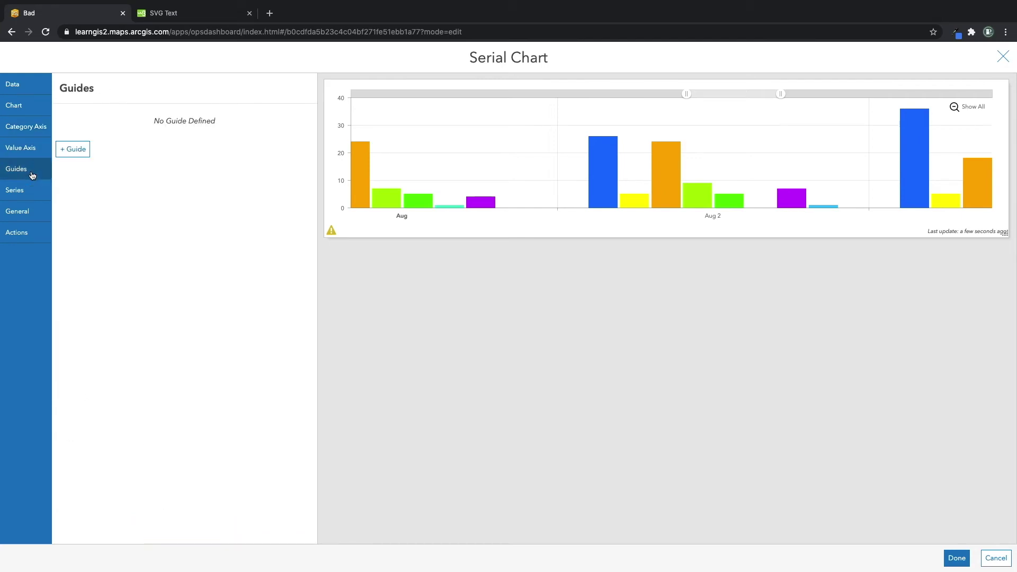
click(31, 194)
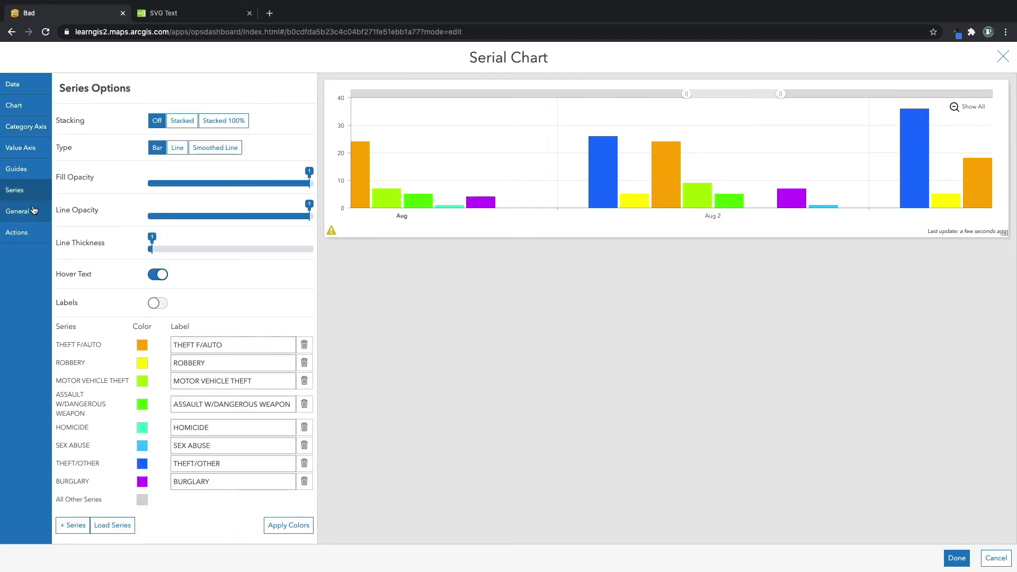
click(31, 170)
click(78, 150)
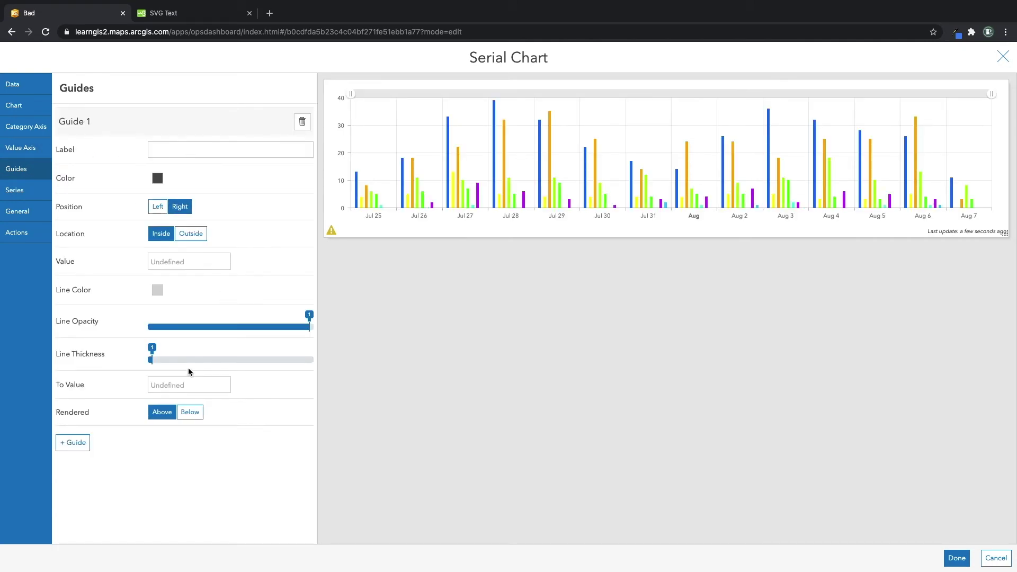
click(191, 260)
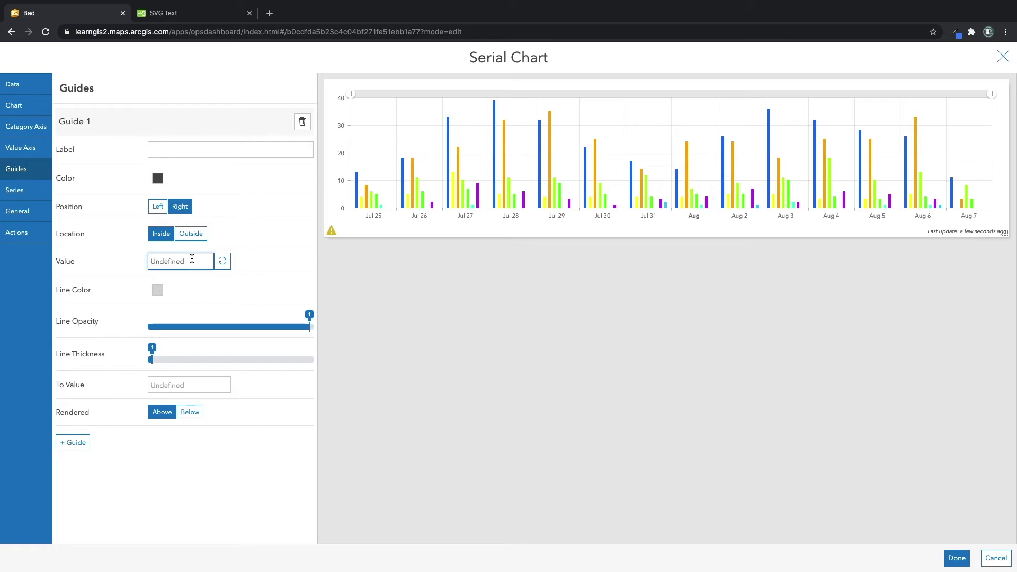
text(25)
click(258, 281)
click(157, 290)
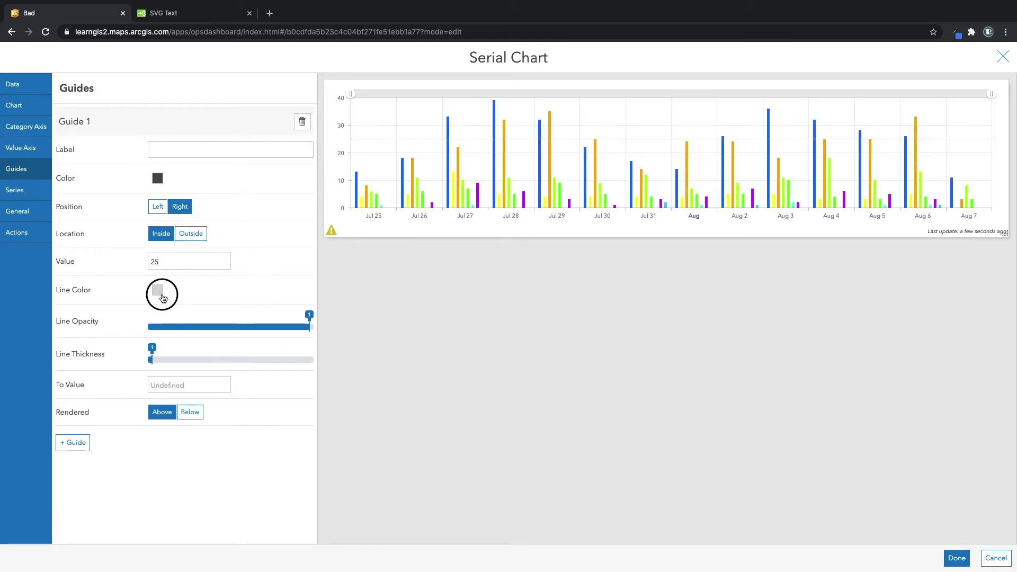
click(172, 322)
click(234, 286)
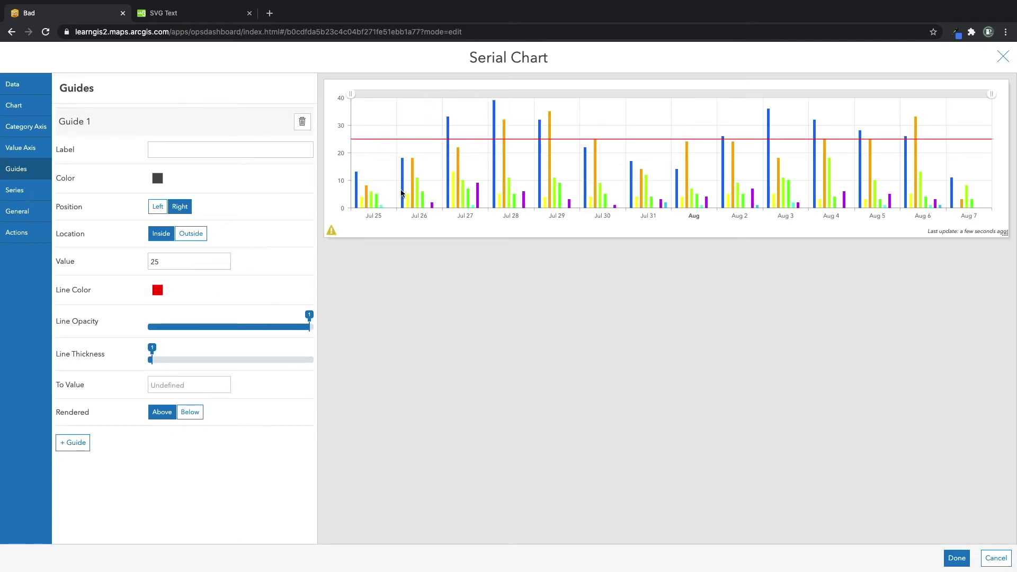
click(300, 124)
Change the THEFT F/AUTO series color to light blue.
click(42, 190)
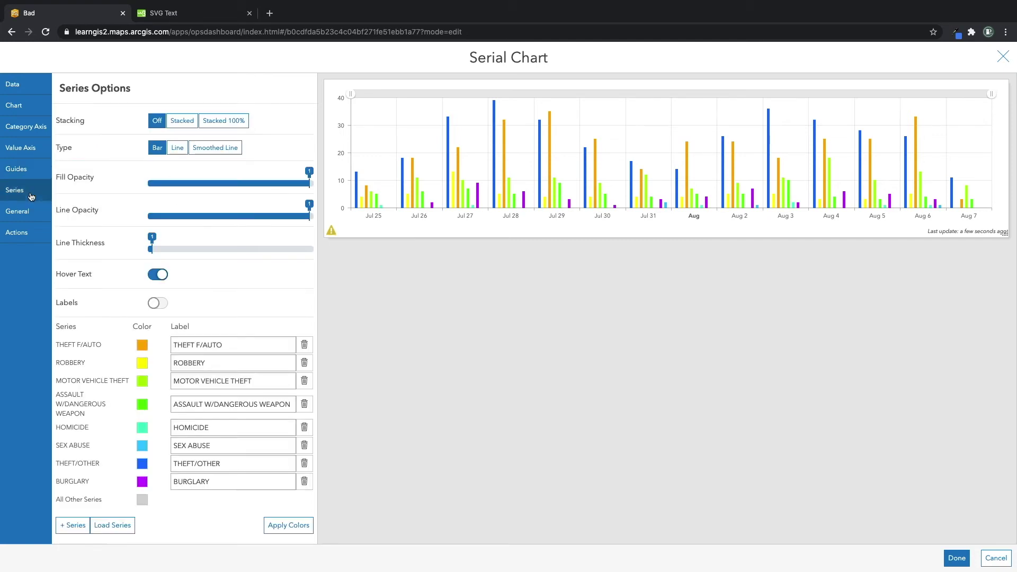
click(142, 354)
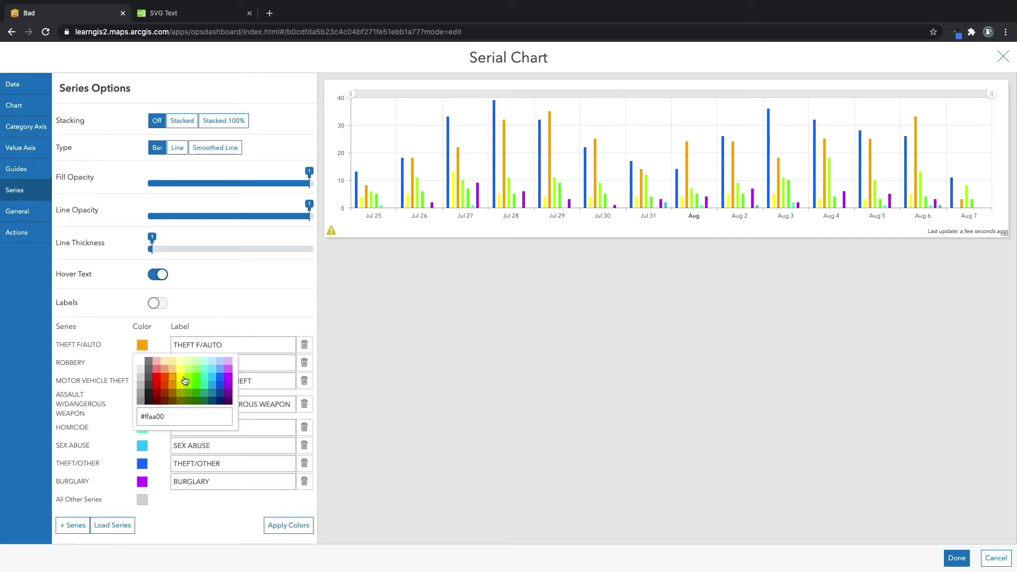
click(212, 377)
click(209, 323)
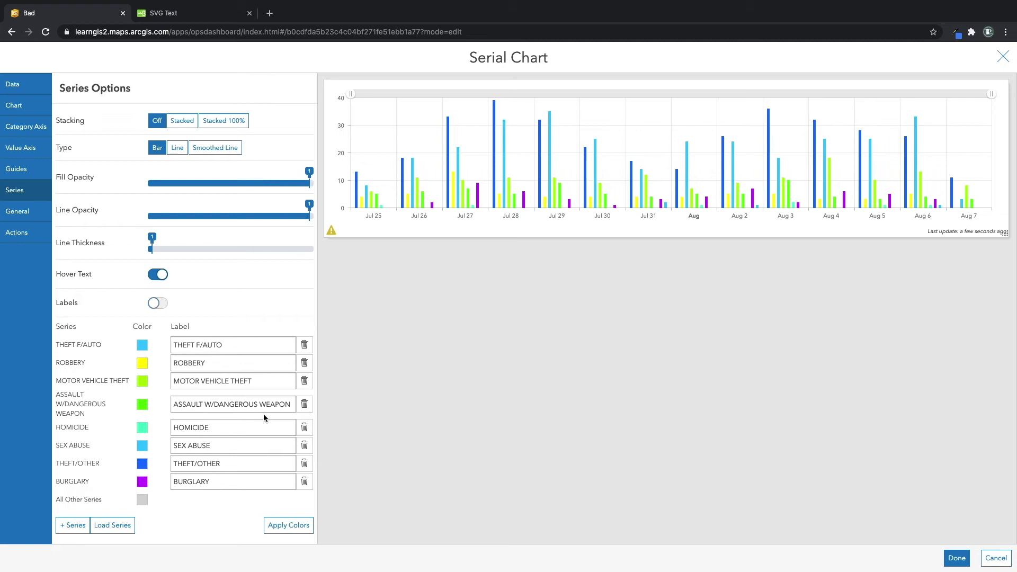
Apply the dark navy, yellow, orange and red color ramp to all series, and try the data labels, leaving them off.
click(289, 525)
scroll(271, 463, down, 3)
click(263, 458)
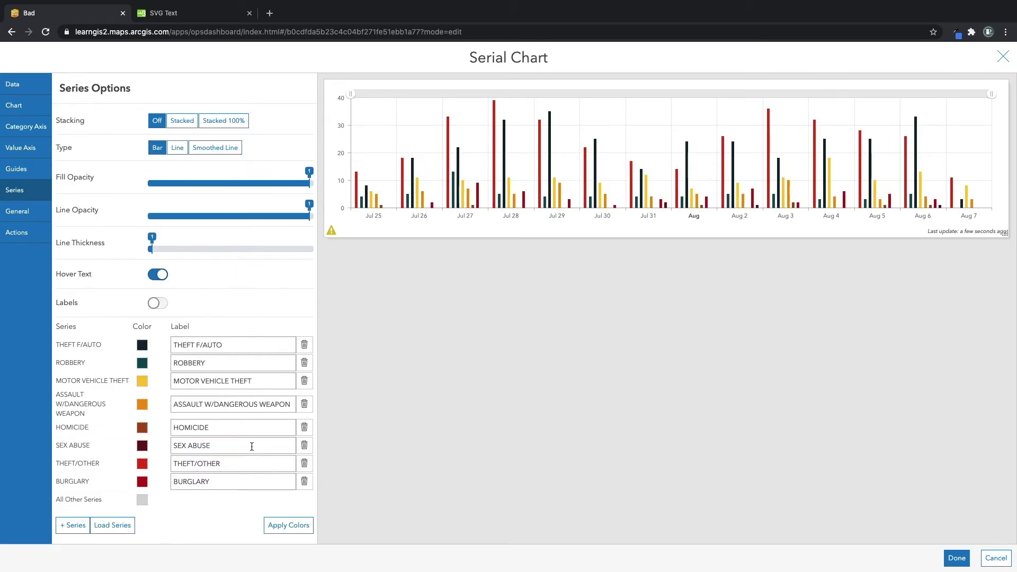
click(158, 304)
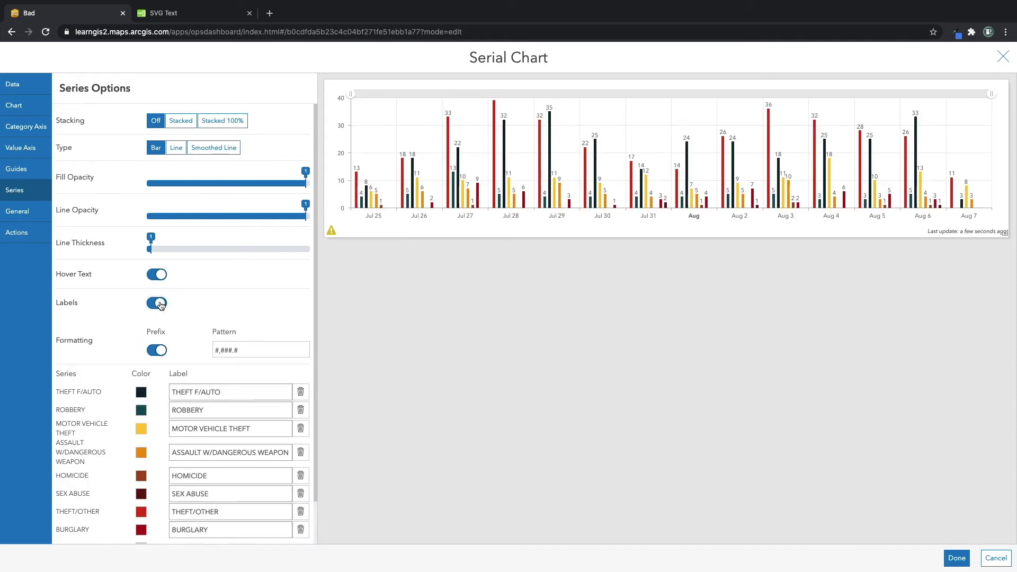
click(161, 304)
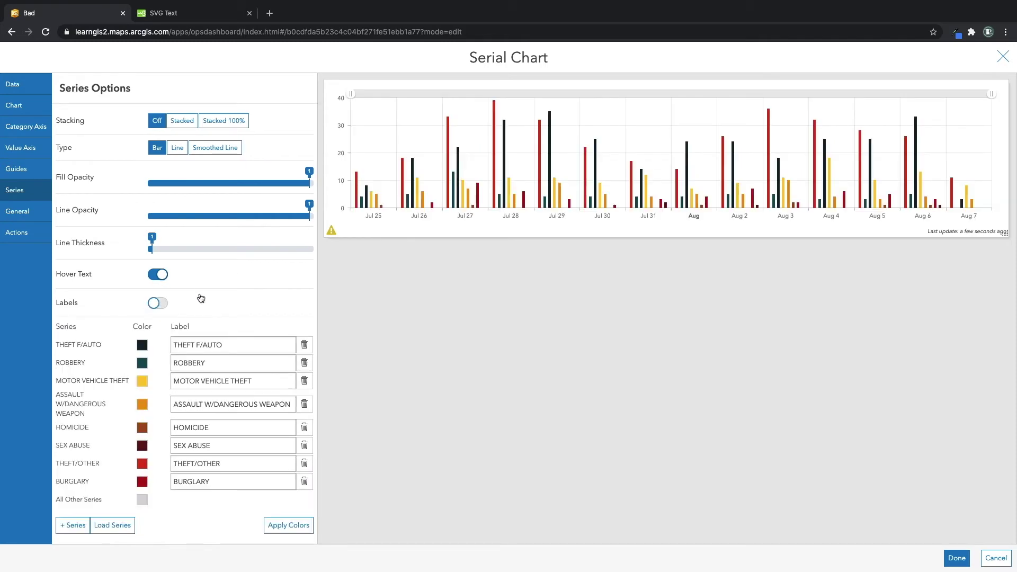
Review the serial chart's general, action and data settings and add the finished chart to the dashboard.
click(17, 211)
click(25, 234)
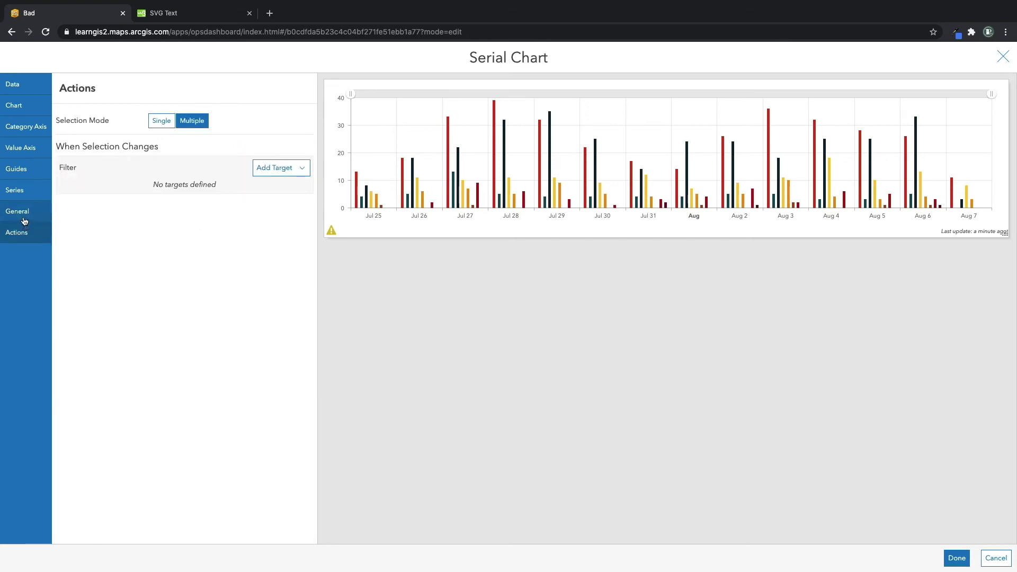
click(23, 217)
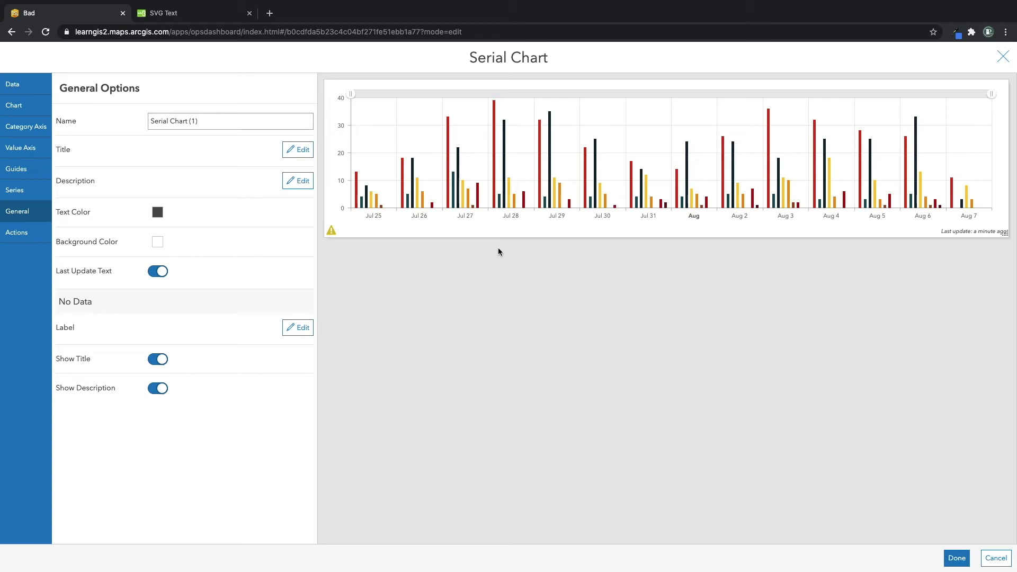
click(20, 84)
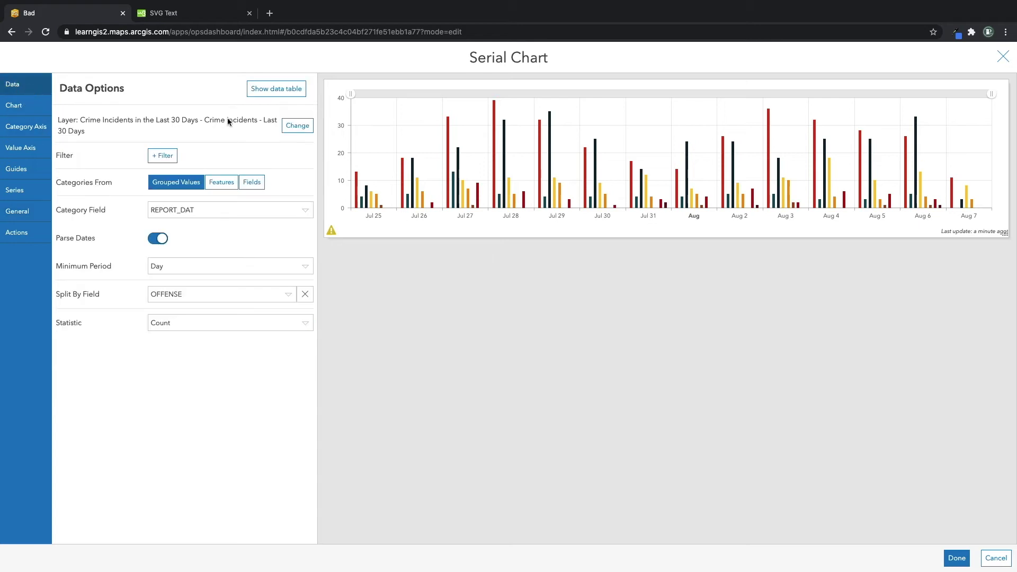
click(956, 557)
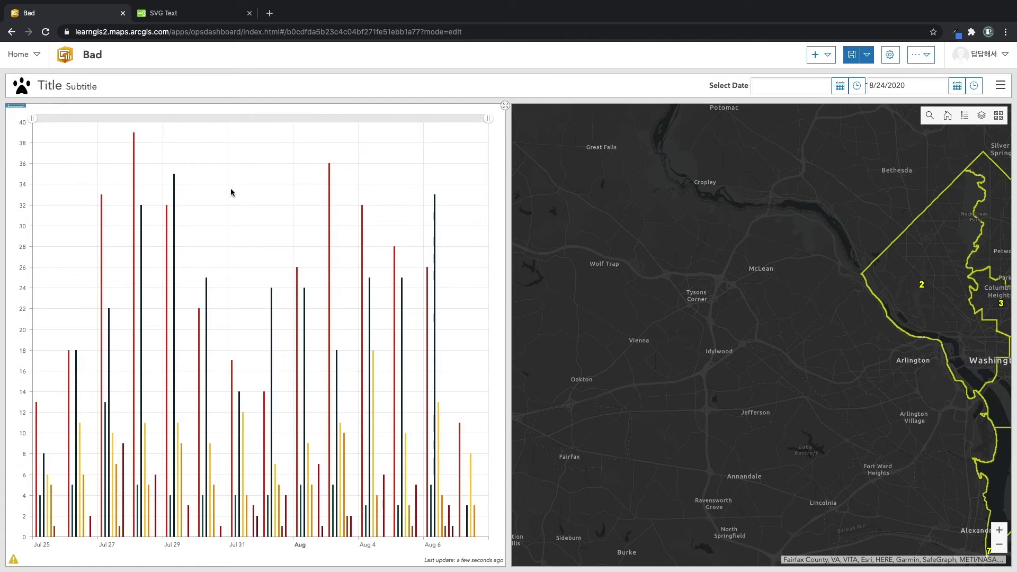
Dock the serial chart beneath the map and reduce its height to about a fifth of the dashboard body.
mouse_move(15, 108)
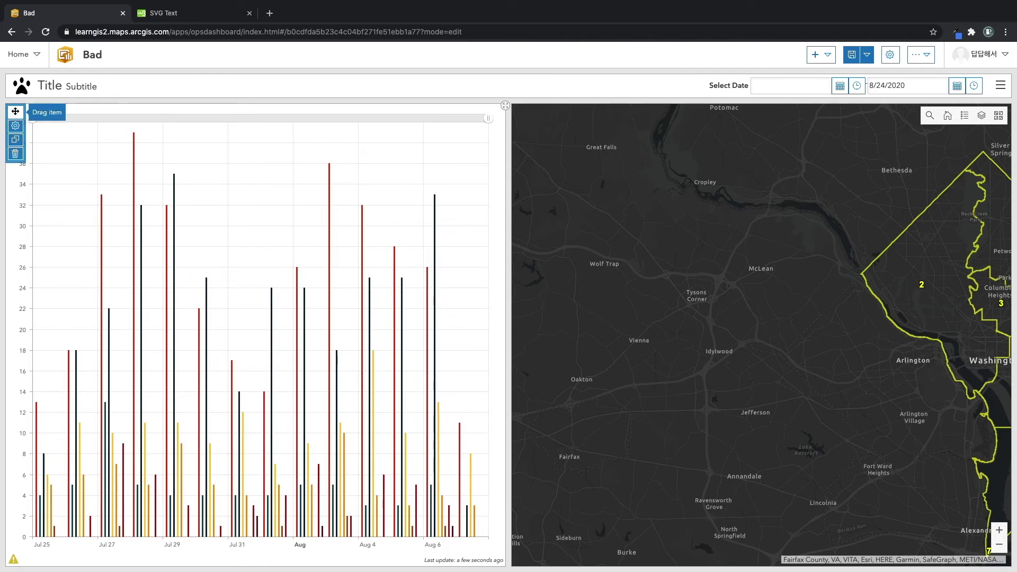
drag(16, 110, 763, 548)
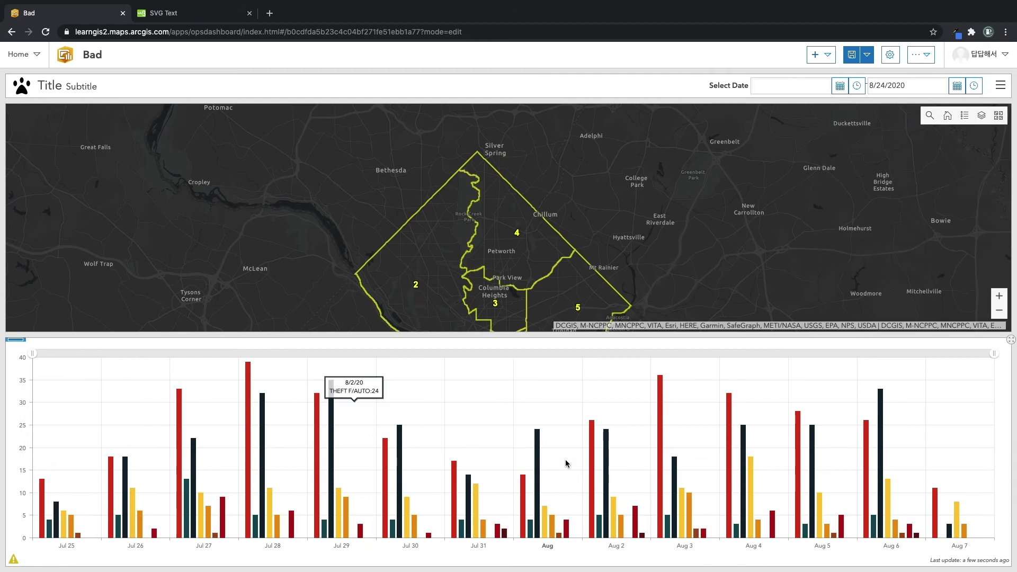
drag(522, 339, 532, 466)
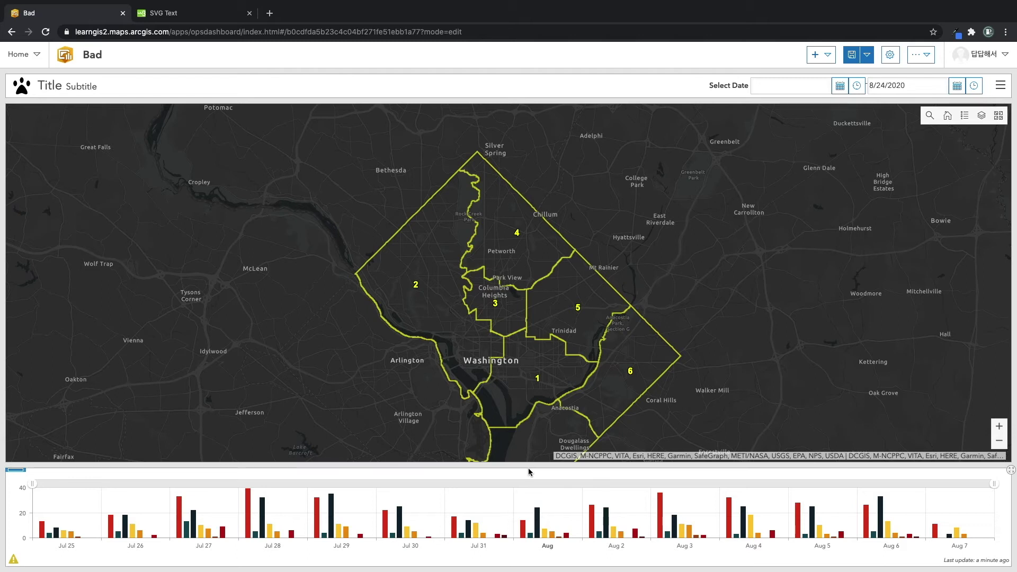
Create a pie chart from the Crime Incidents - Last 30 Days layer with category field OFFENSE, keeping the Count statistic.
click(816, 56)
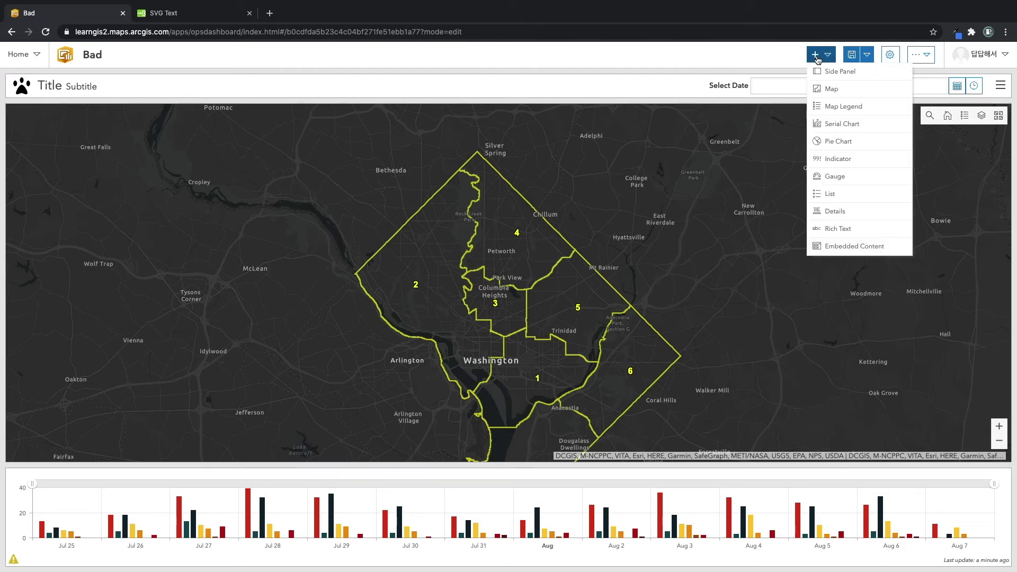
click(872, 143)
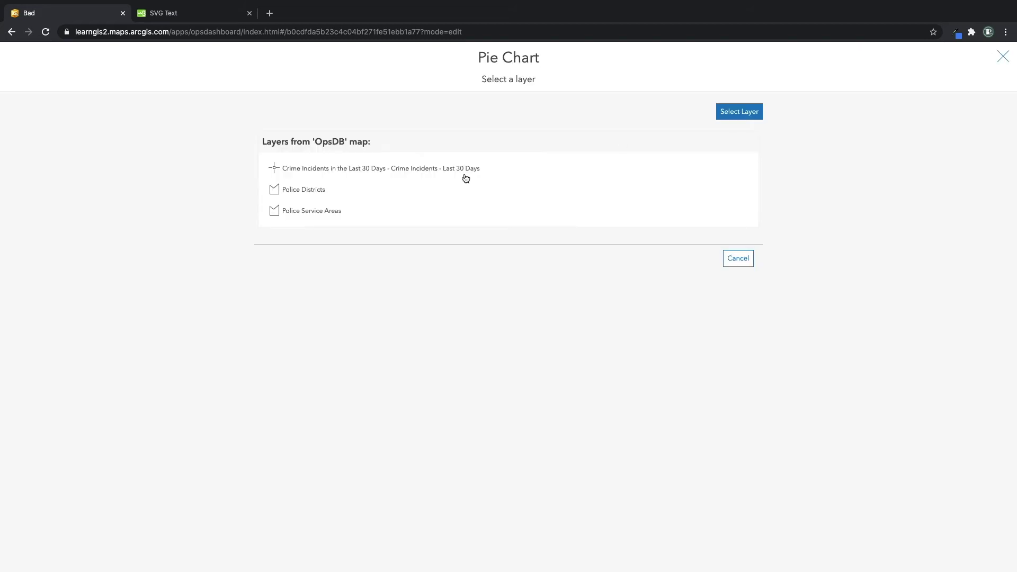
click(369, 172)
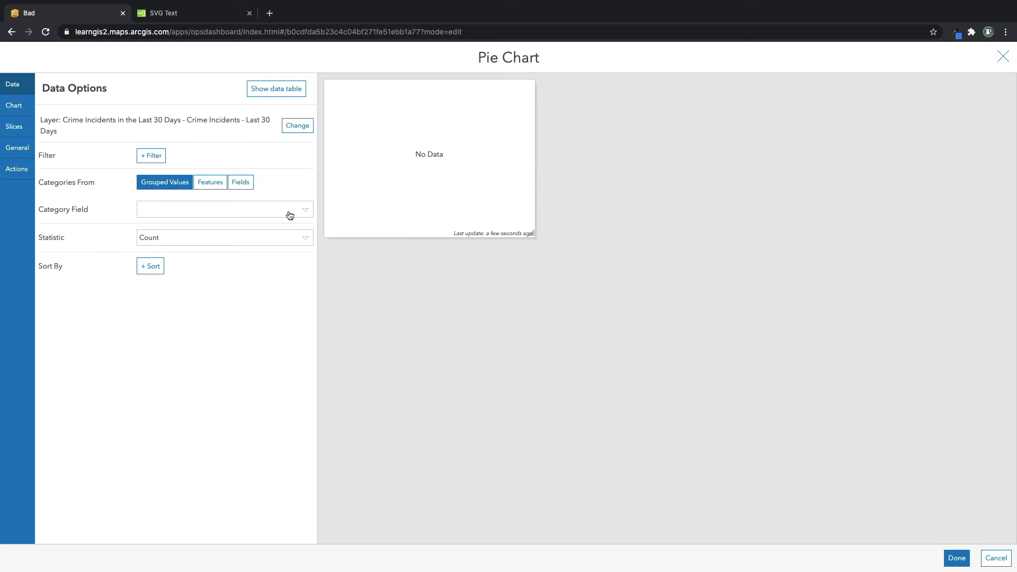
click(306, 209)
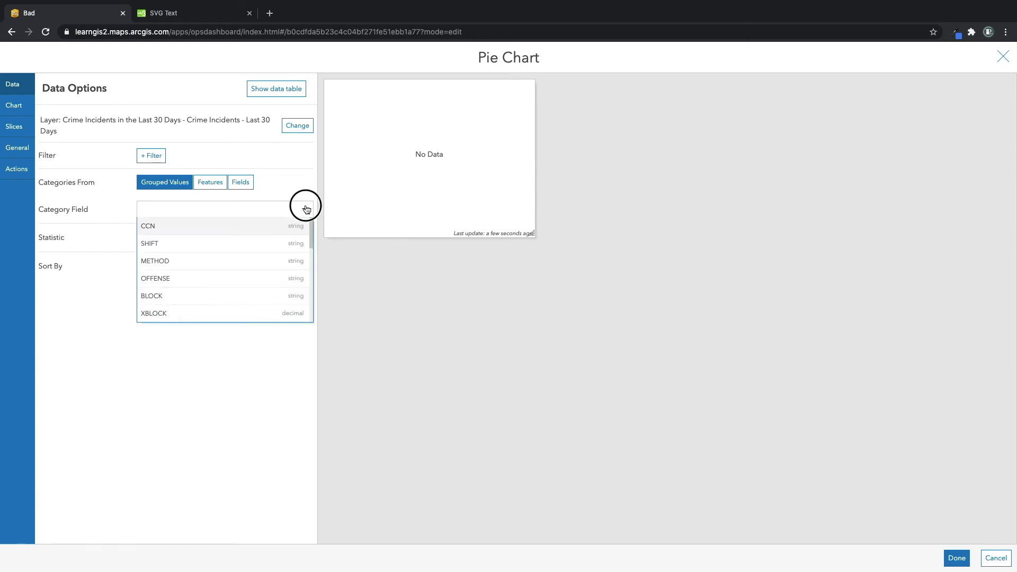
click(252, 278)
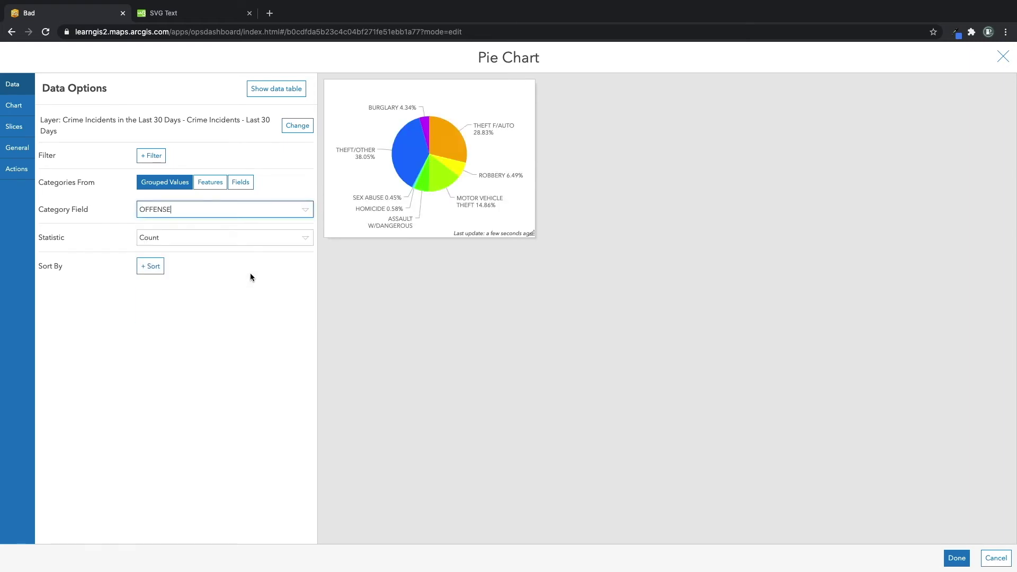
click(305, 240)
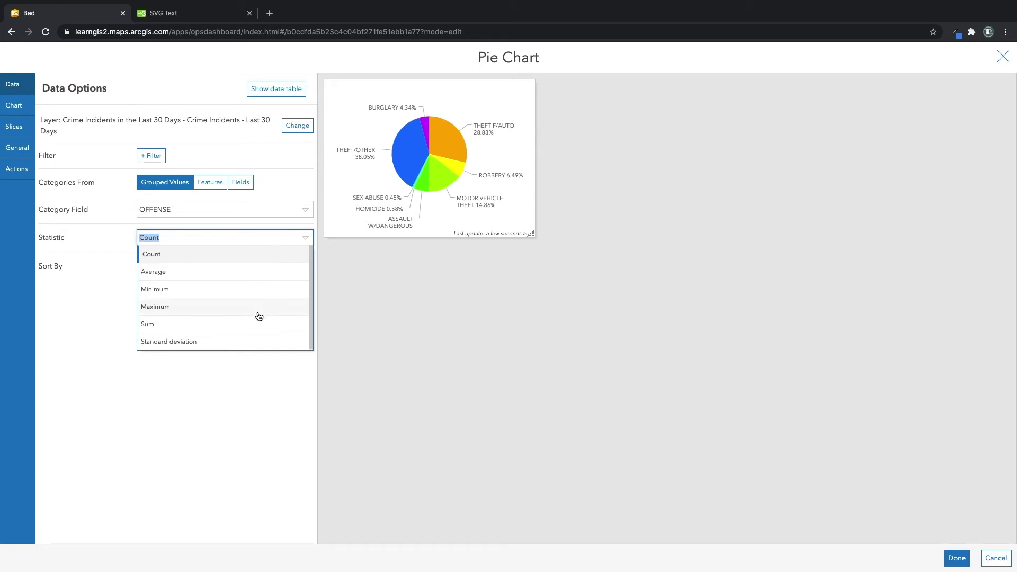
click(160, 322)
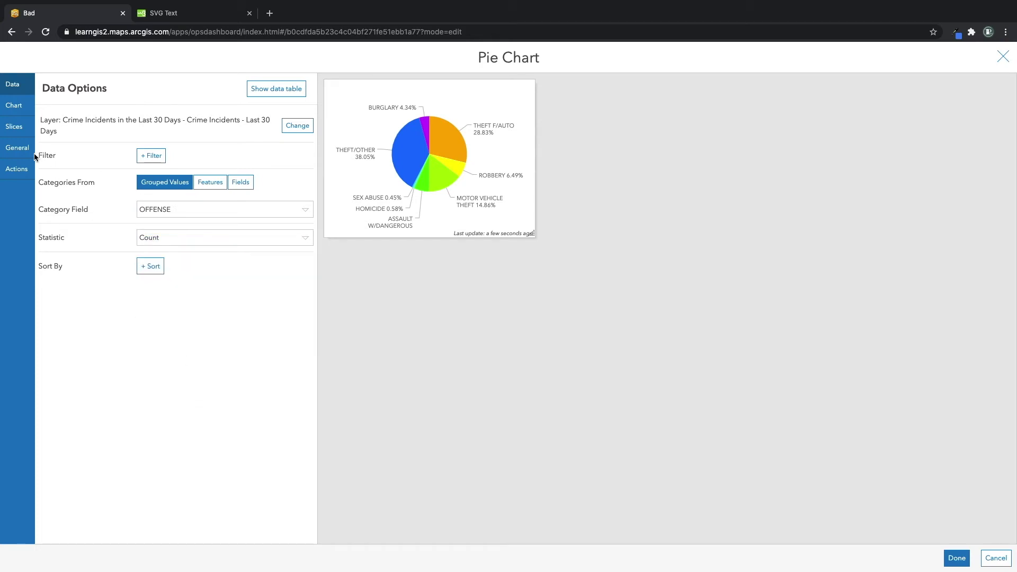
Hide the slice labels of the pie chart after trying the Percentage and Value label options.
click(14, 106)
click(170, 306)
click(199, 308)
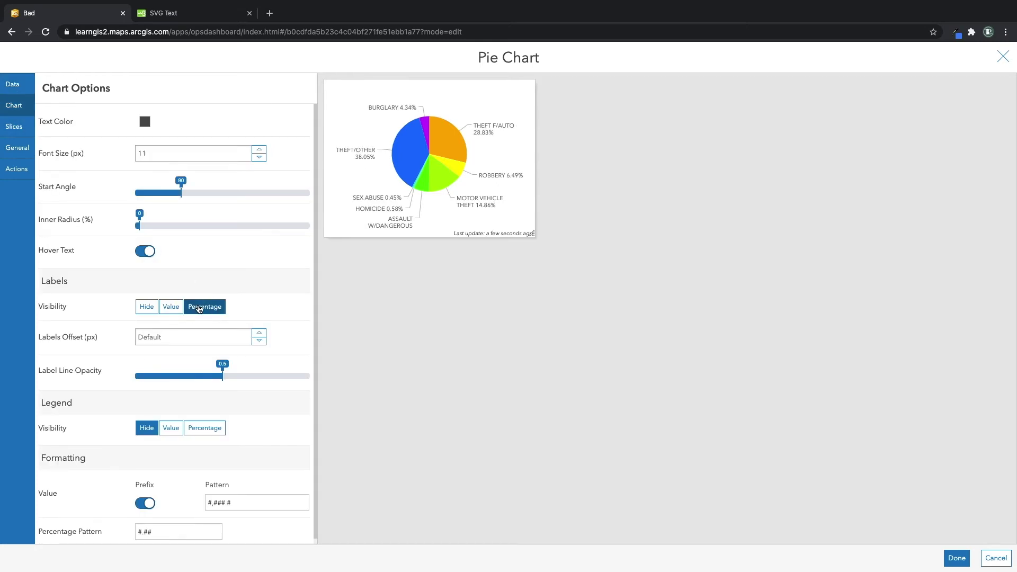
click(172, 307)
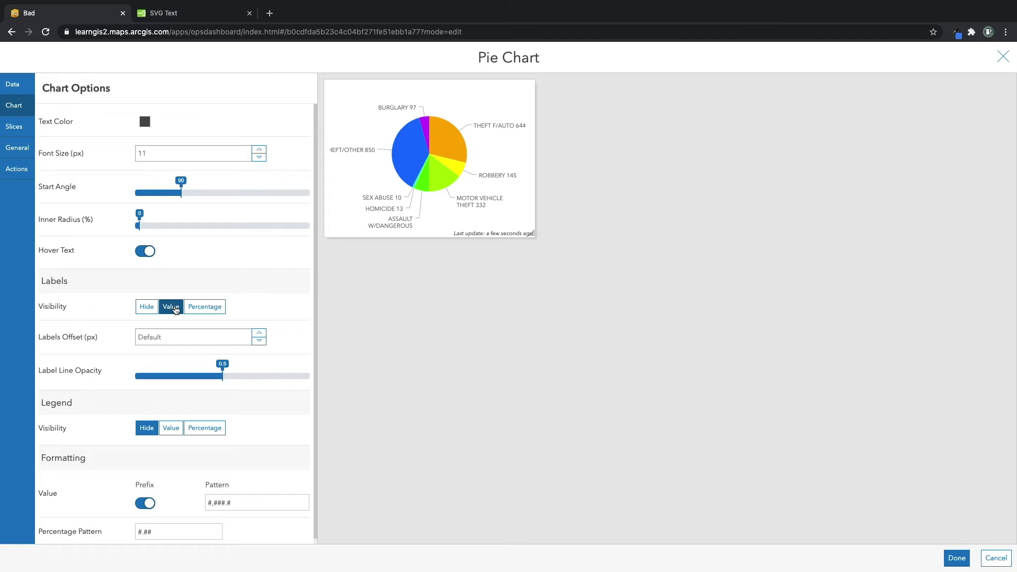
click(147, 309)
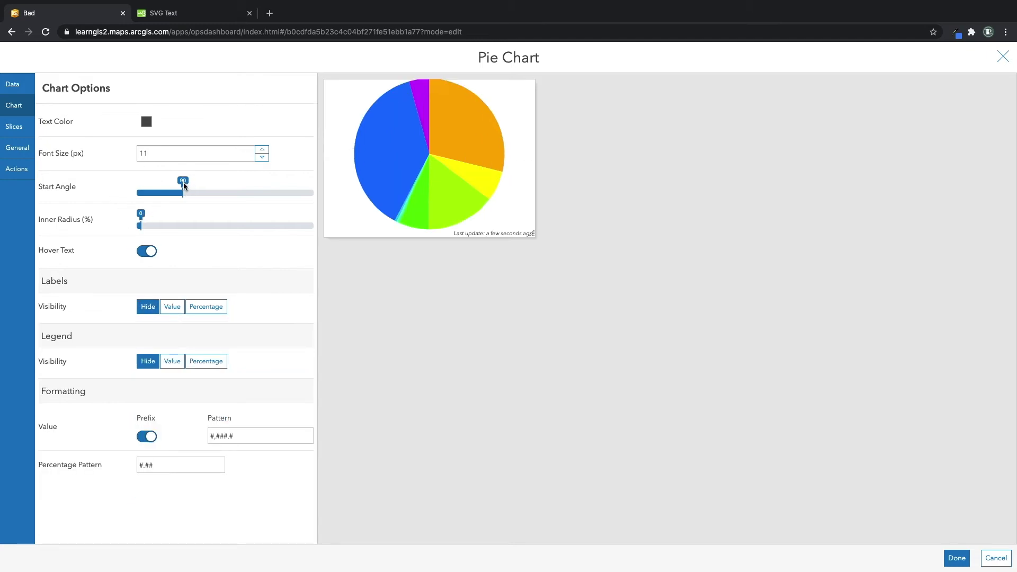
Try an inner radius of 99% on the pie chart, and set it back to 0.
drag(141, 219, 374, 227)
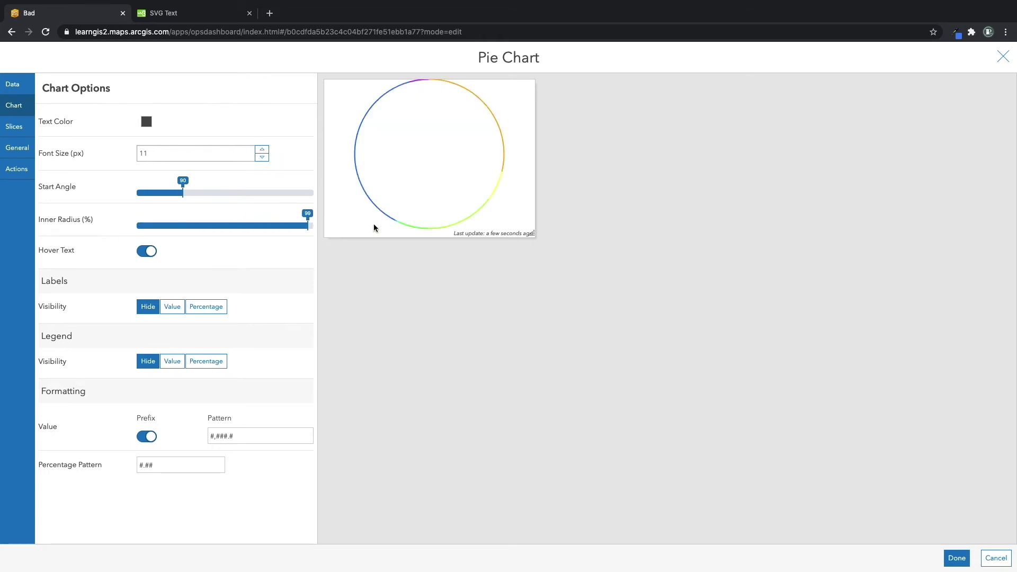
drag(309, 225, 126, 232)
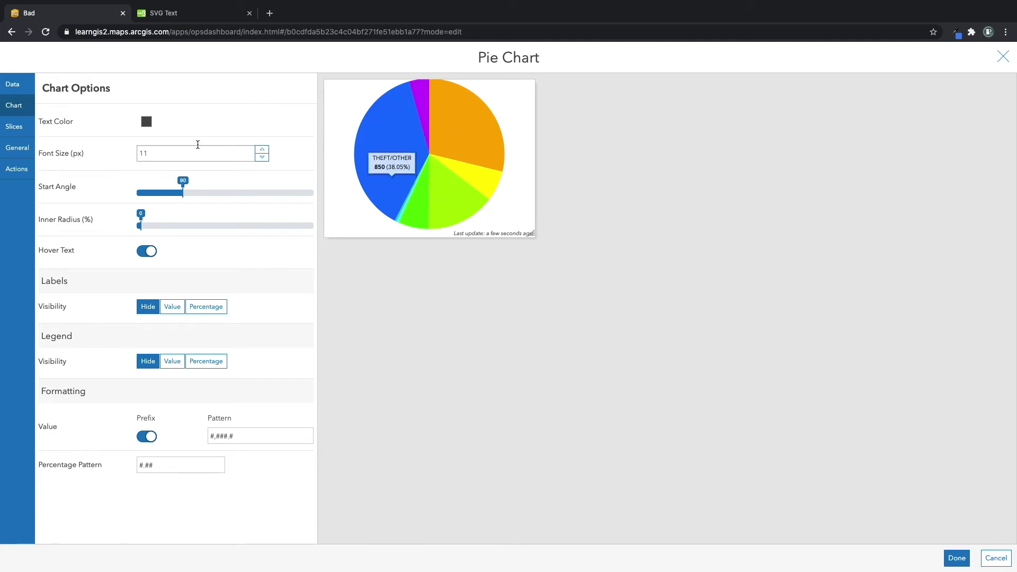
Try grouping the pie chart's small slices at 10%, and return the grouping percentage to 0.
click(20, 138)
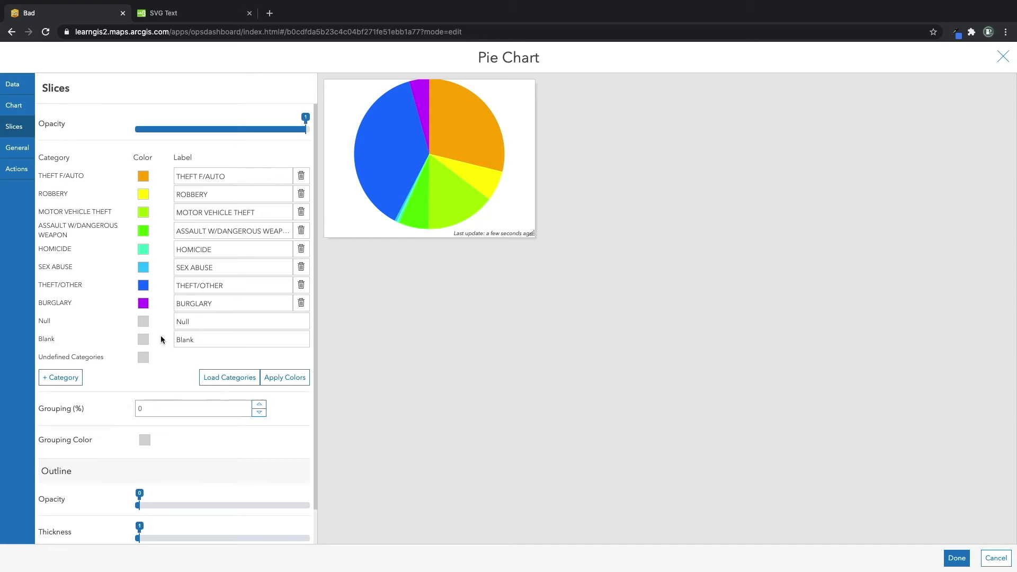
scroll(169, 379, down, 1)
click(155, 373)
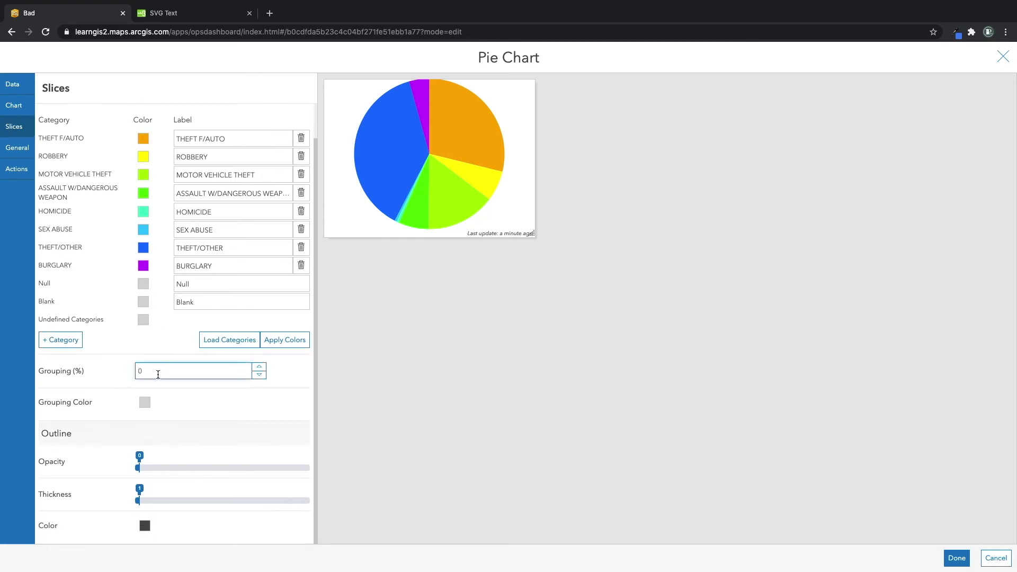
text(10)
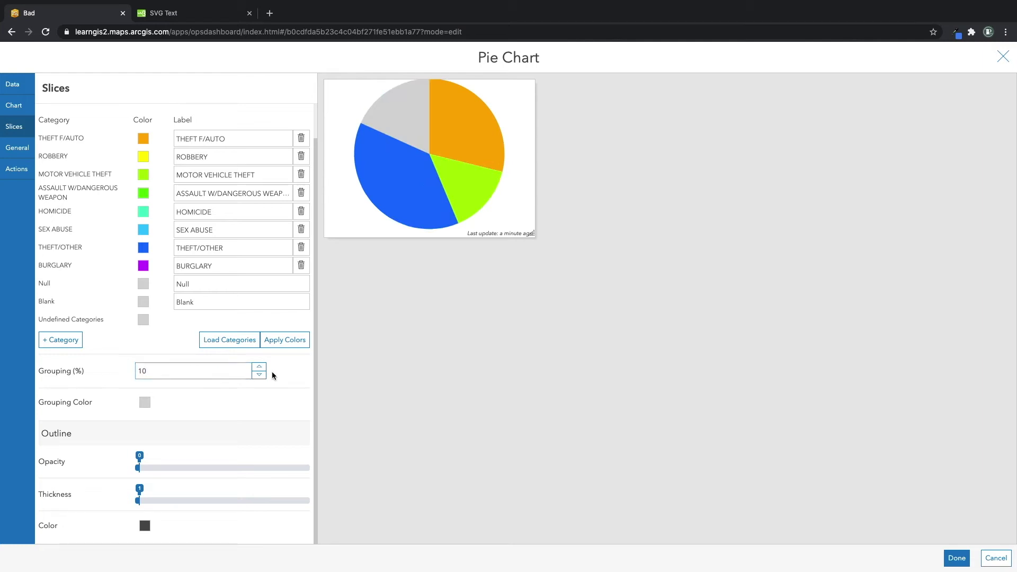
mouse_move(406, 188)
mouse_move(414, 125)
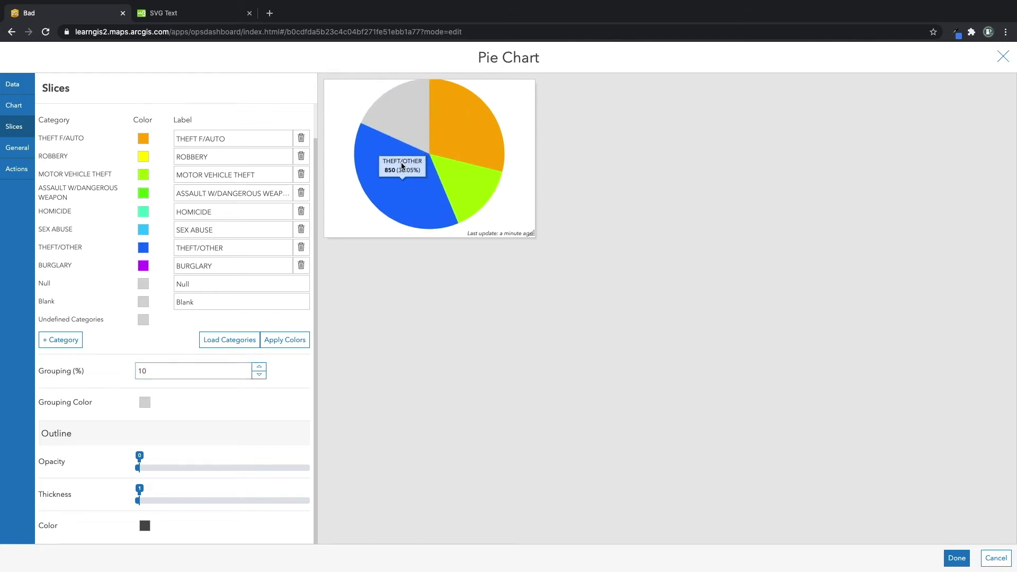
drag(158, 370, 42, 375)
text(0)
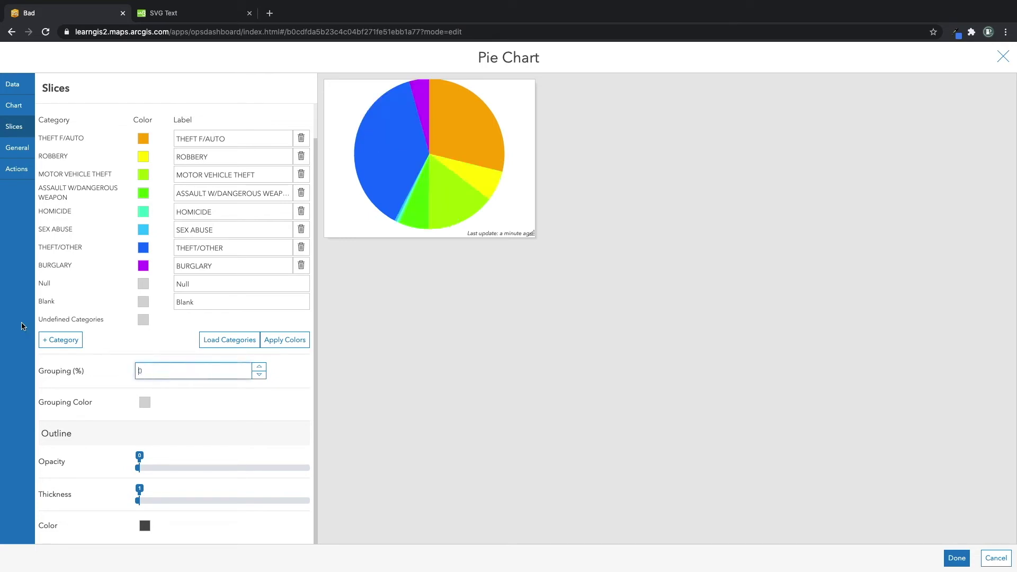
click(30, 152)
click(23, 169)
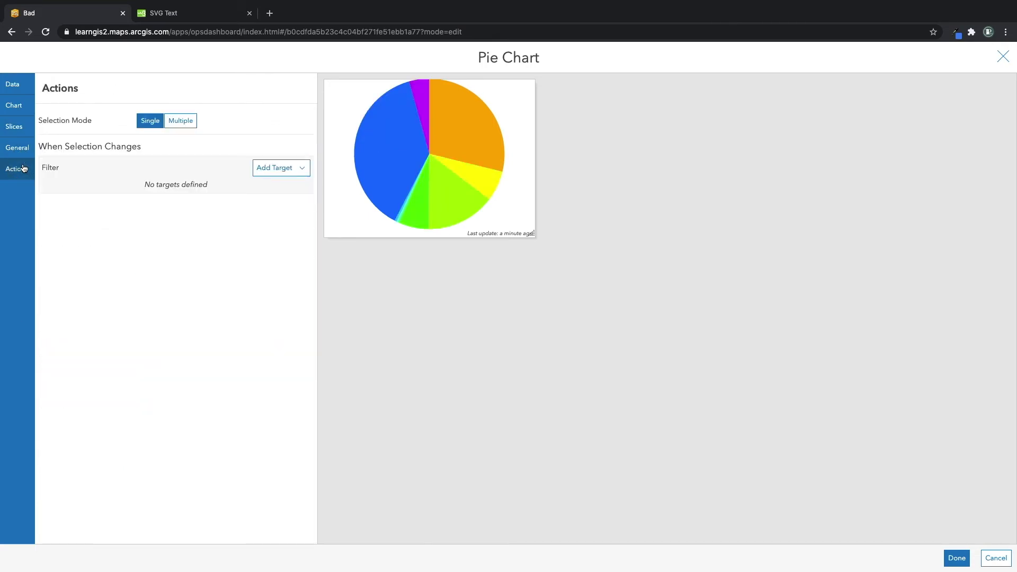
click(23, 153)
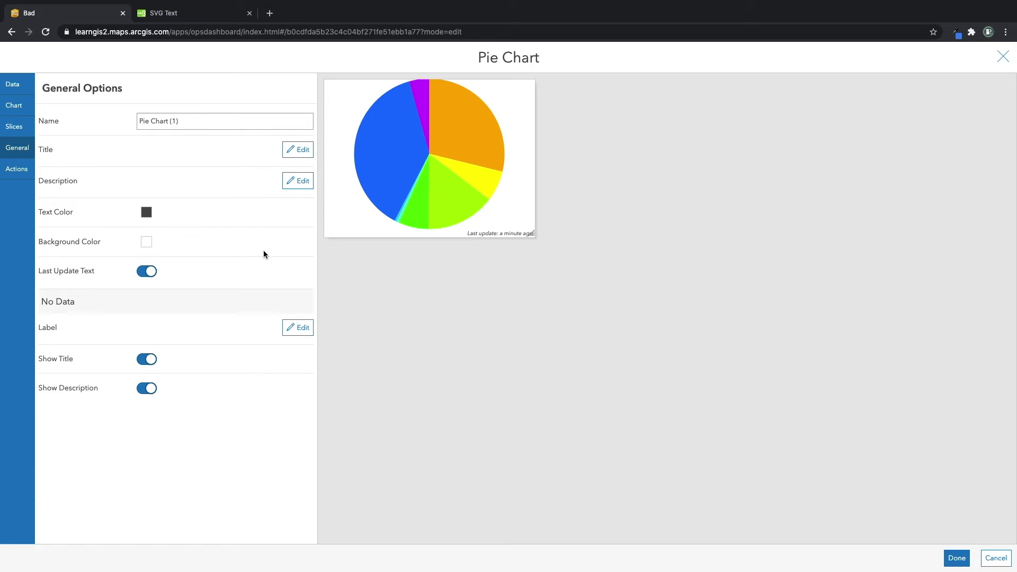
click(24, 92)
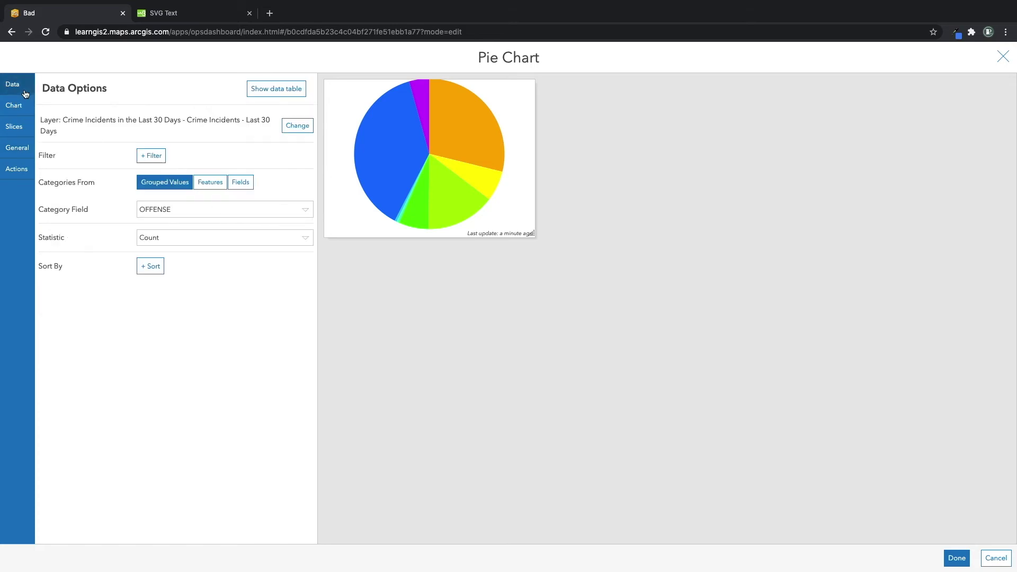
Finish the pie chart configuration and narrow its dashboard panel to a slim column beside the map.
click(957, 558)
drag(508, 281, 129, 293)
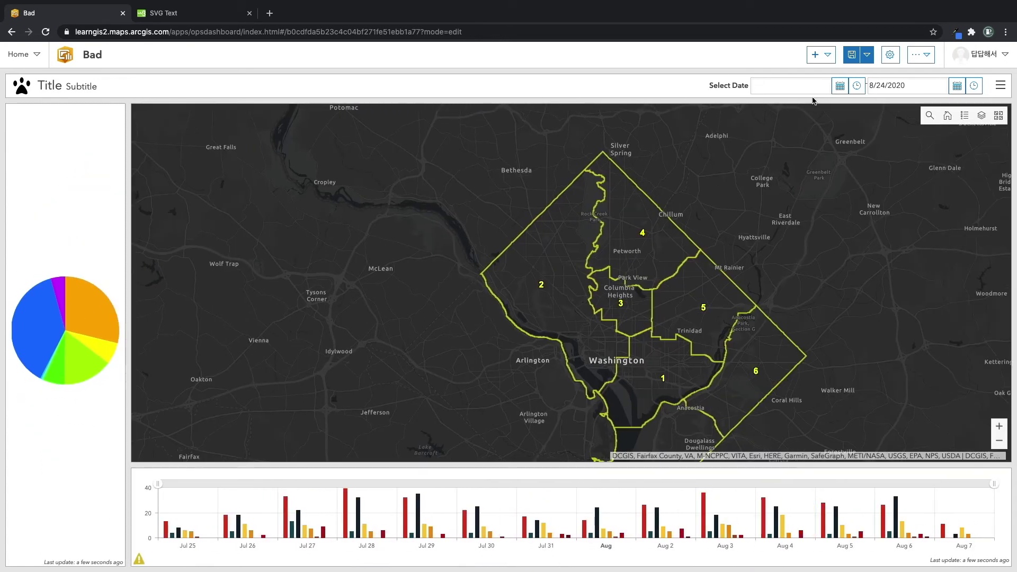
Add an indicator element to the dashboard based on the Crime Incidents - Last 30 Days layer.
click(817, 55)
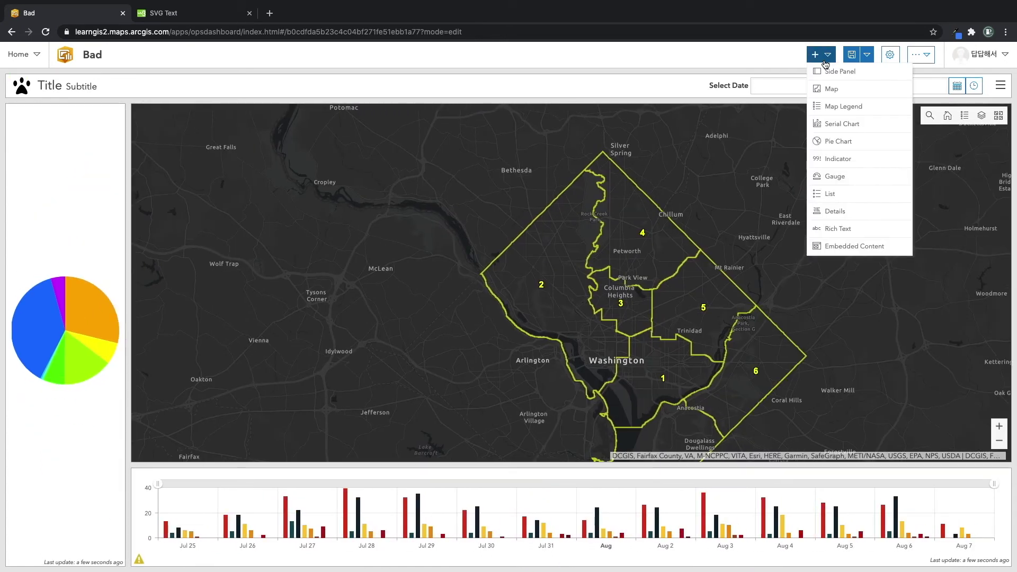
click(866, 160)
click(462, 169)
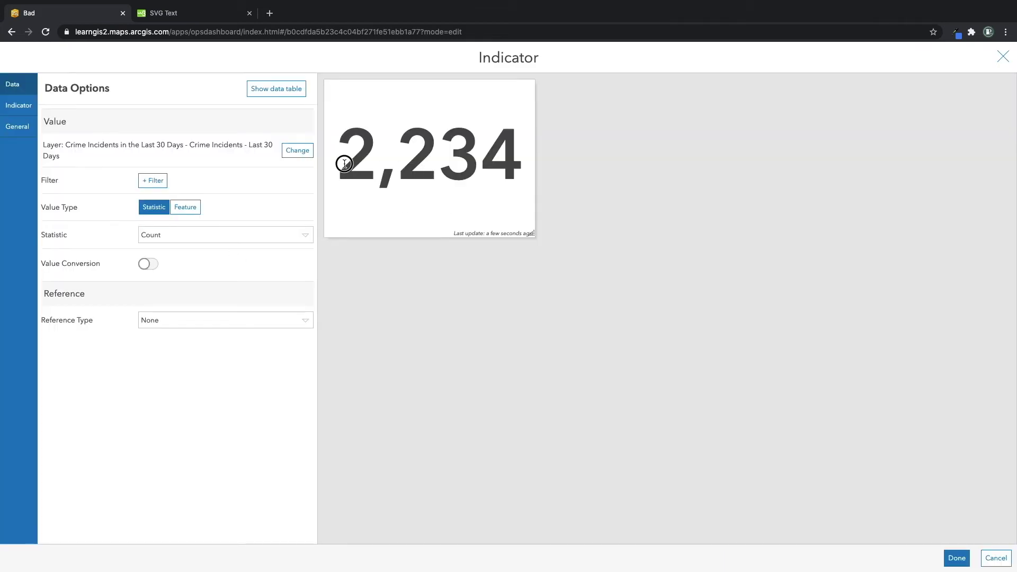
drag(341, 163, 474, 159)
click(493, 164)
Try filtering the indicator to OFFENSE equal to MOTOR VEHICLE THEFT, and remove that filter.
click(153, 179)
click(285, 200)
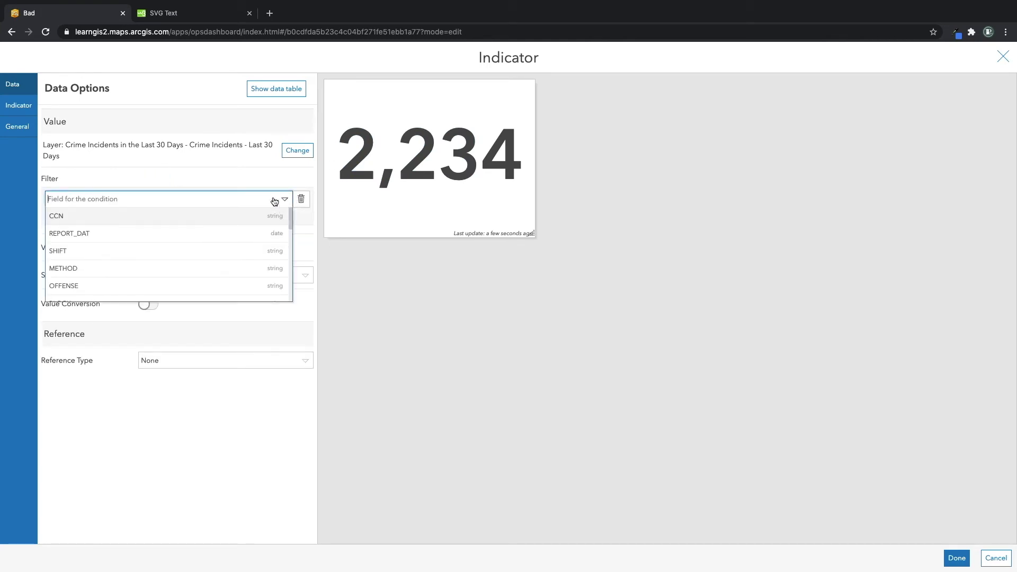
click(166, 286)
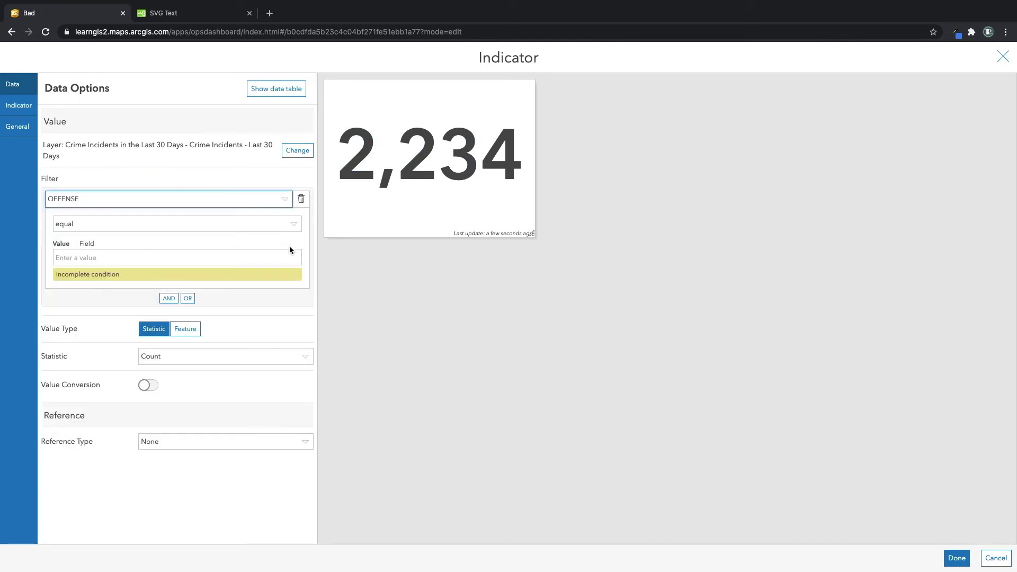
click(290, 254)
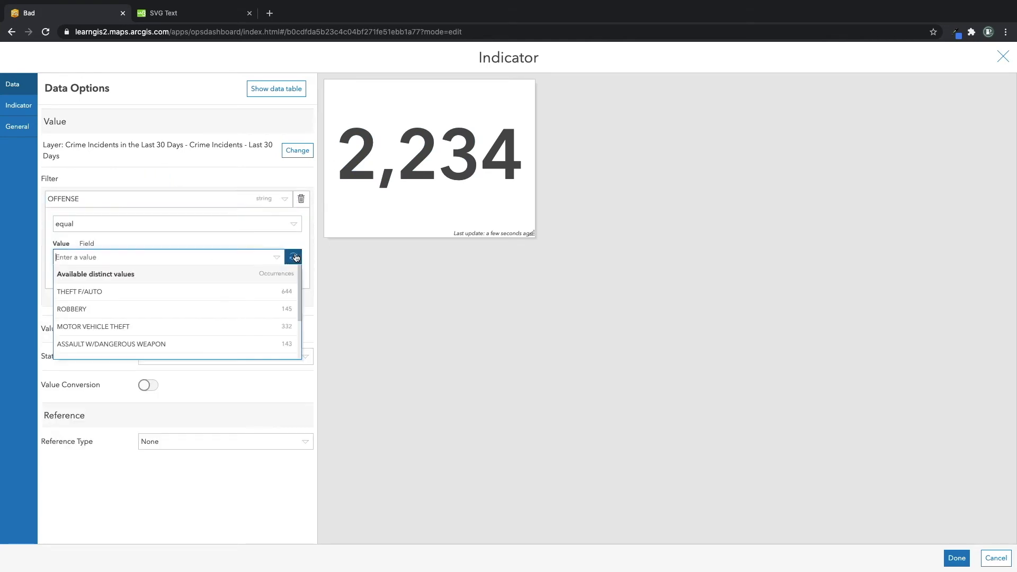
click(159, 325)
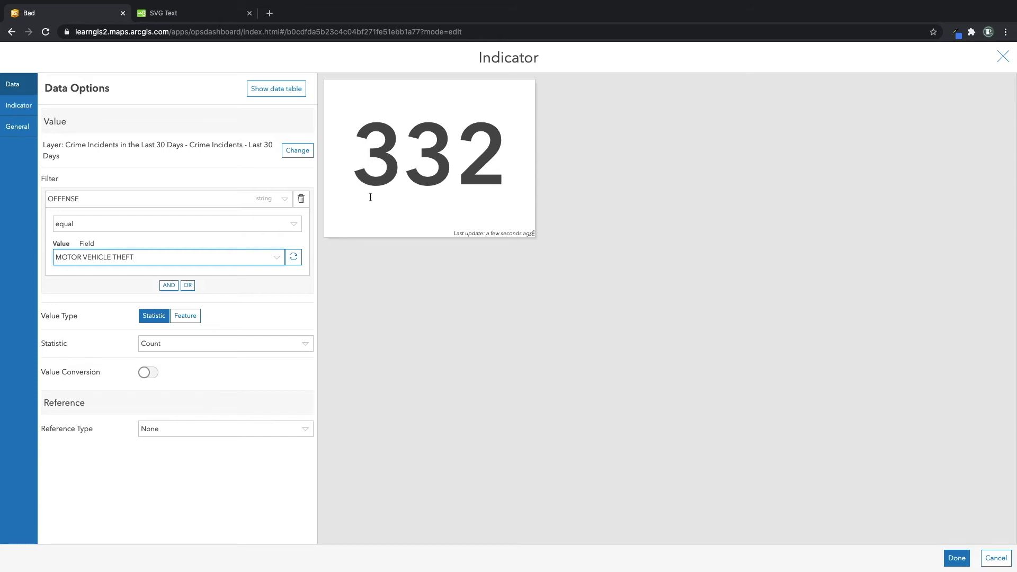
click(300, 199)
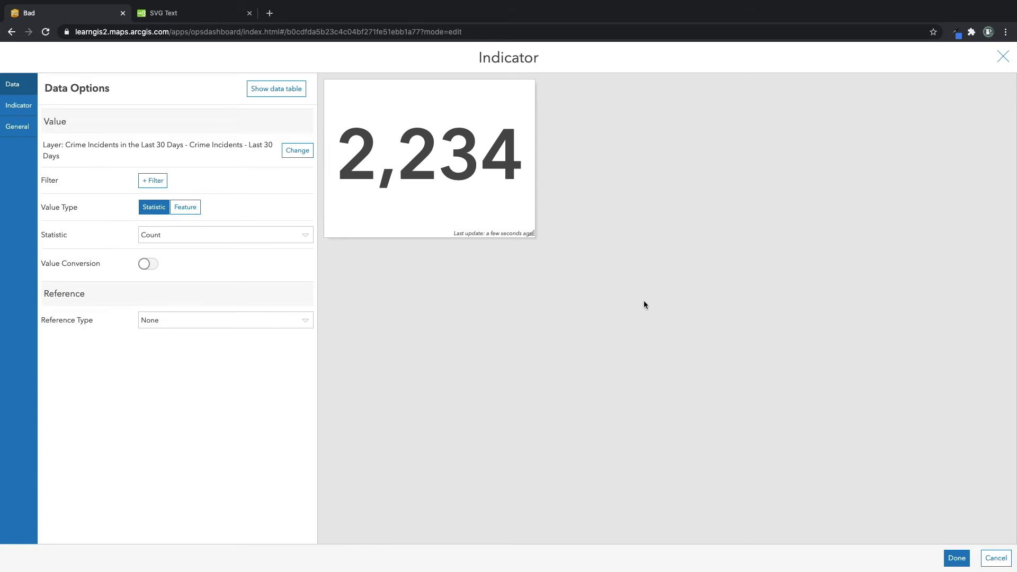
Set the indicator's top text to "Top" and its bottom text to "Bottom".
click(19, 108)
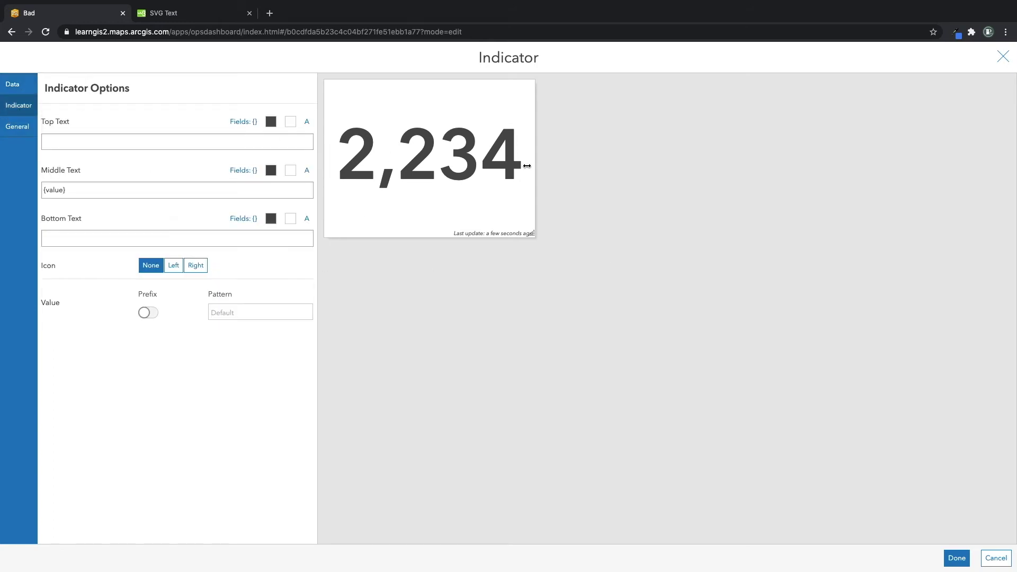
click(183, 139)
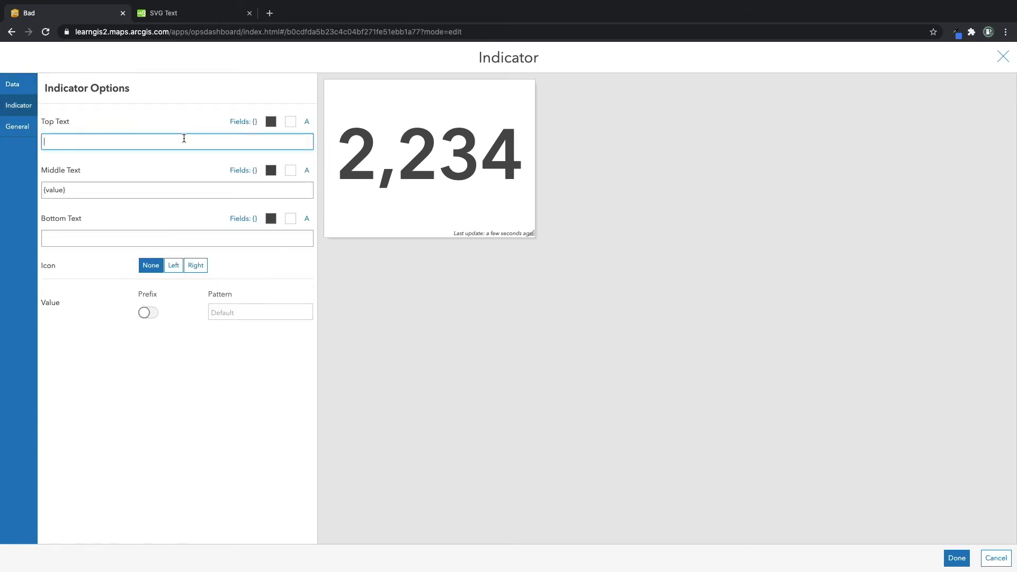
text(Top)
click(89, 239)
text(Bottm)
key(BackSpace)
key(BackSpace)
text(tom)
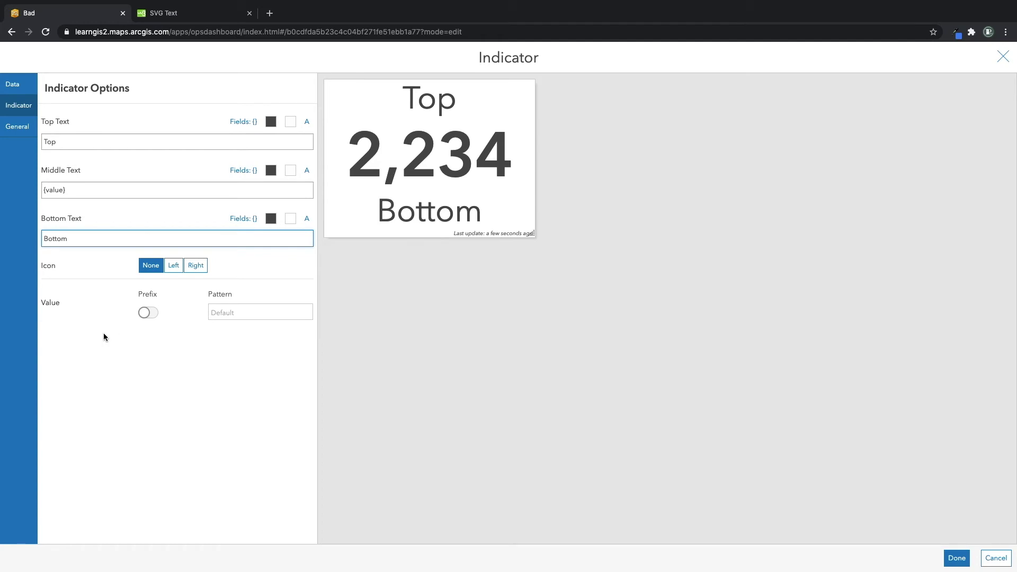
Add the cow icon from the Solutions set to the left of the indicator value.
click(174, 265)
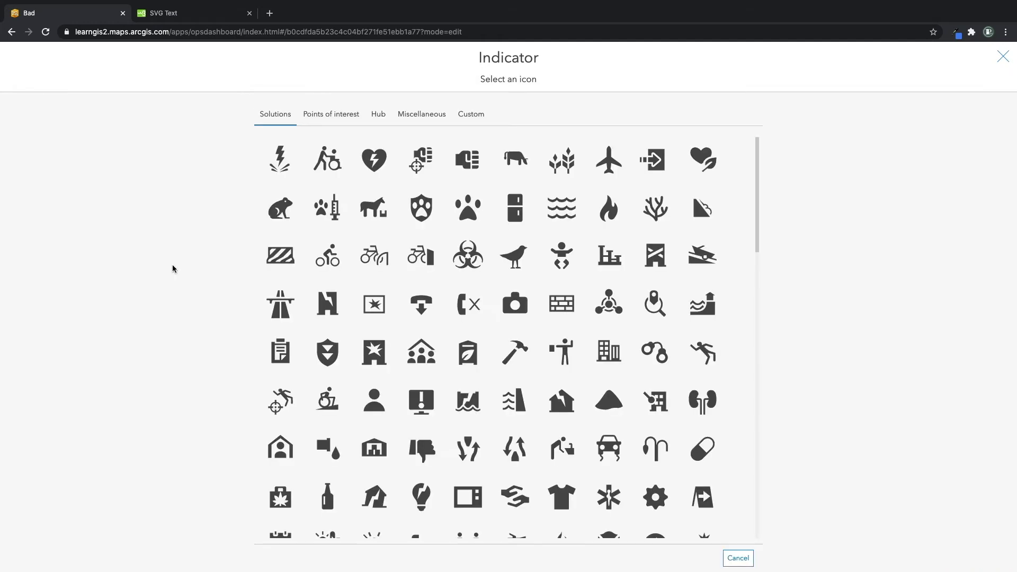
click(514, 165)
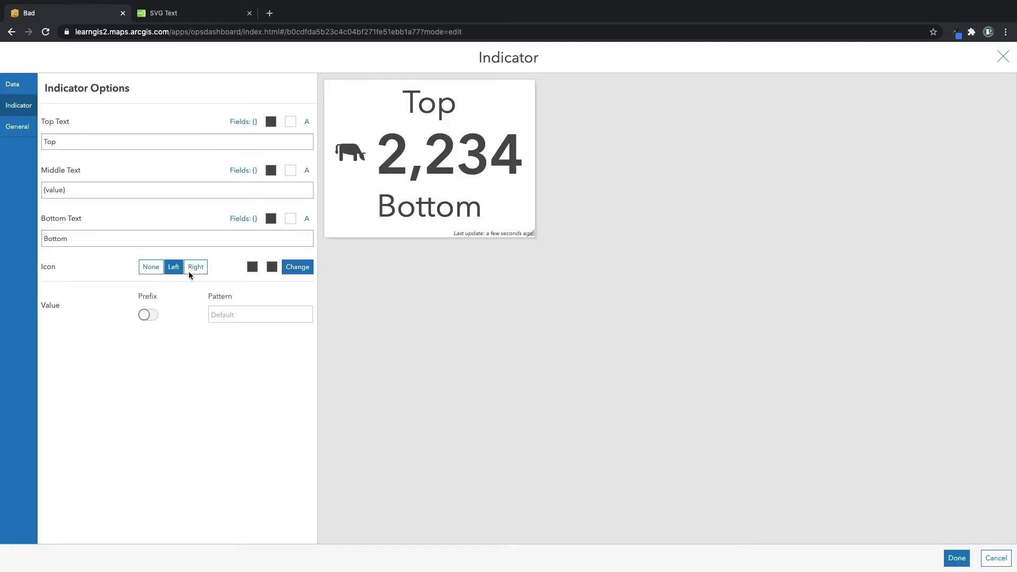
Try a #00c5ff fill and a #a900e6 outline on the cow icon, and reset both to the default color.
click(251, 269)
click(234, 302)
click(272, 267)
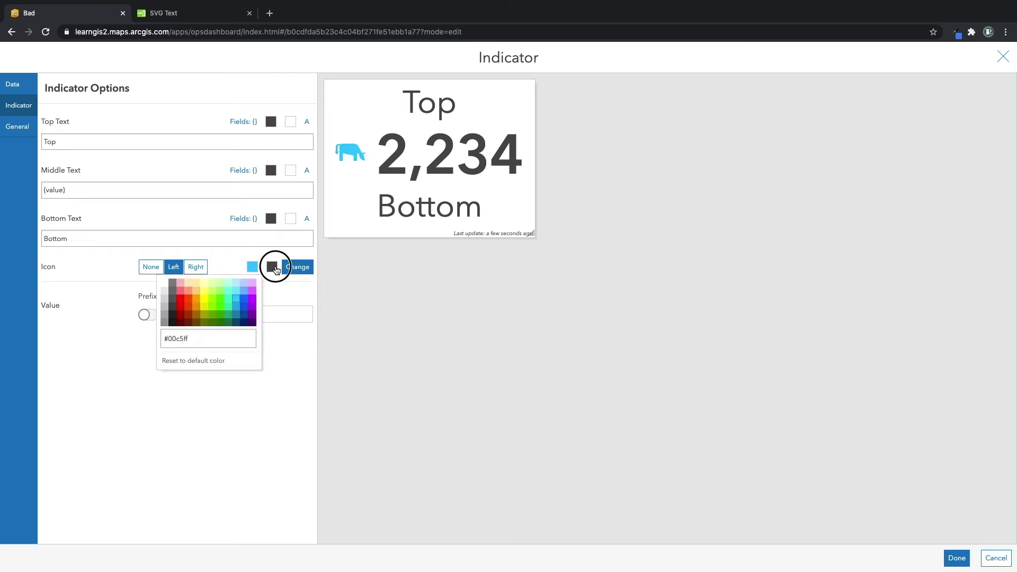
click(272, 306)
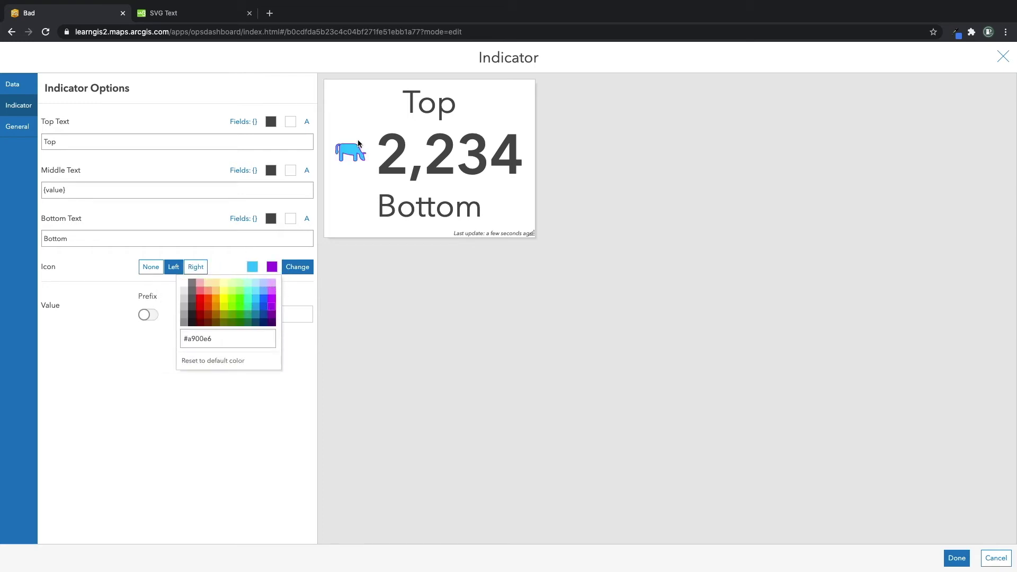
click(213, 360)
click(252, 267)
click(213, 365)
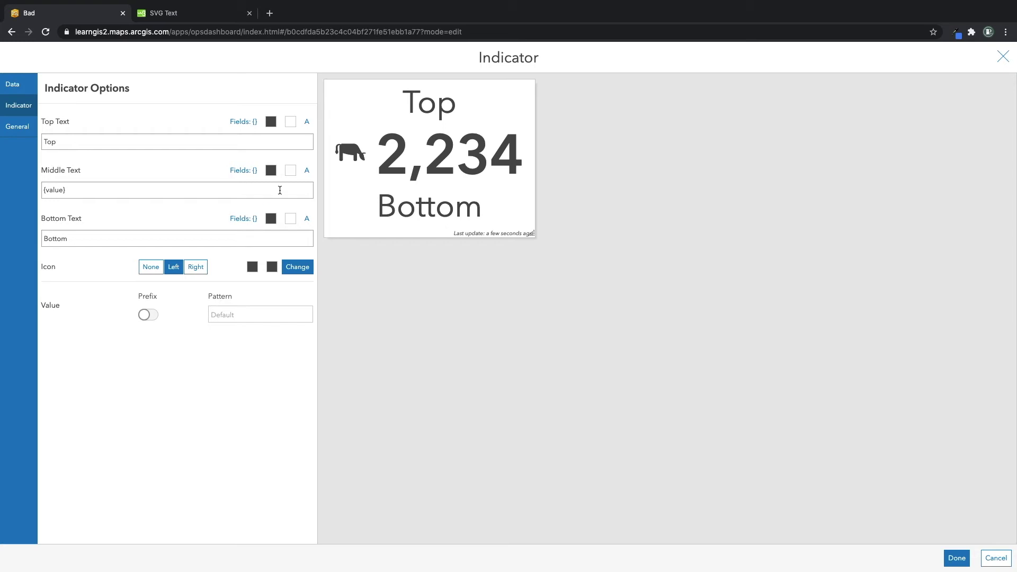
Examine the indicator's top, middle and bottom text and the field placeholders available for each.
drag(139, 197, 18, 198)
drag(85, 184, 34, 186)
click(103, 139)
drag(108, 141, 32, 141)
click(102, 141)
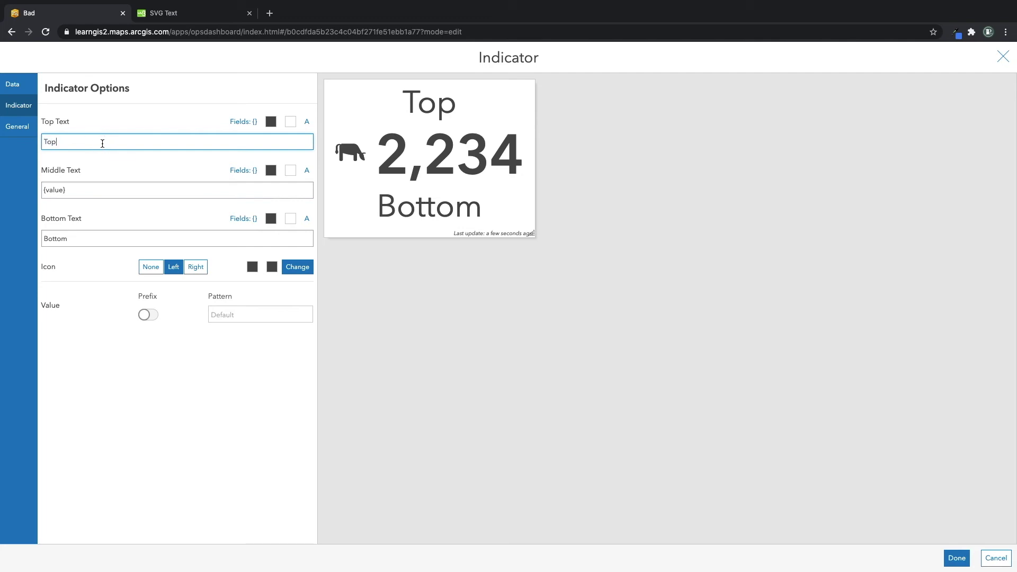
click(243, 123)
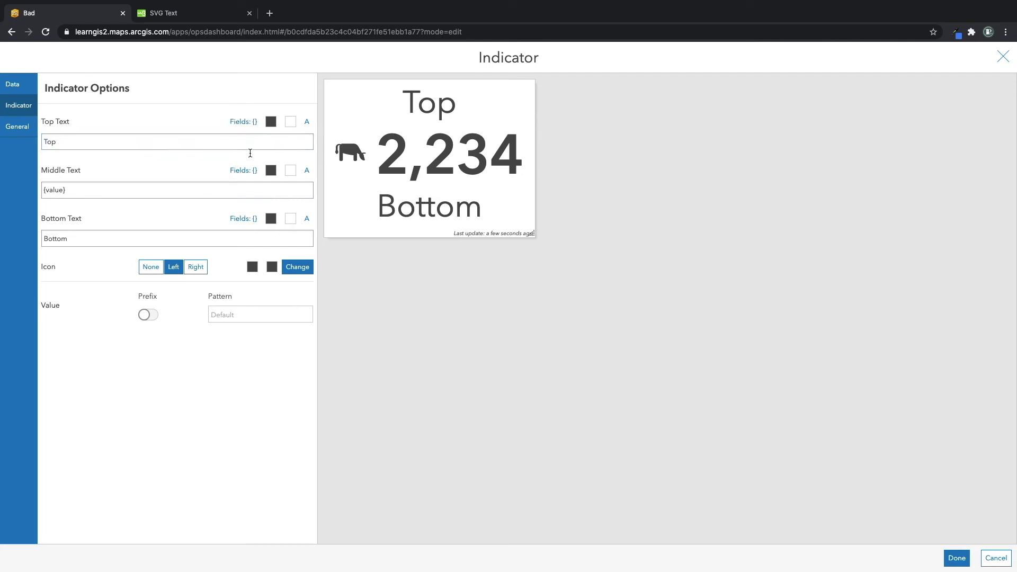
click(250, 174)
click(251, 215)
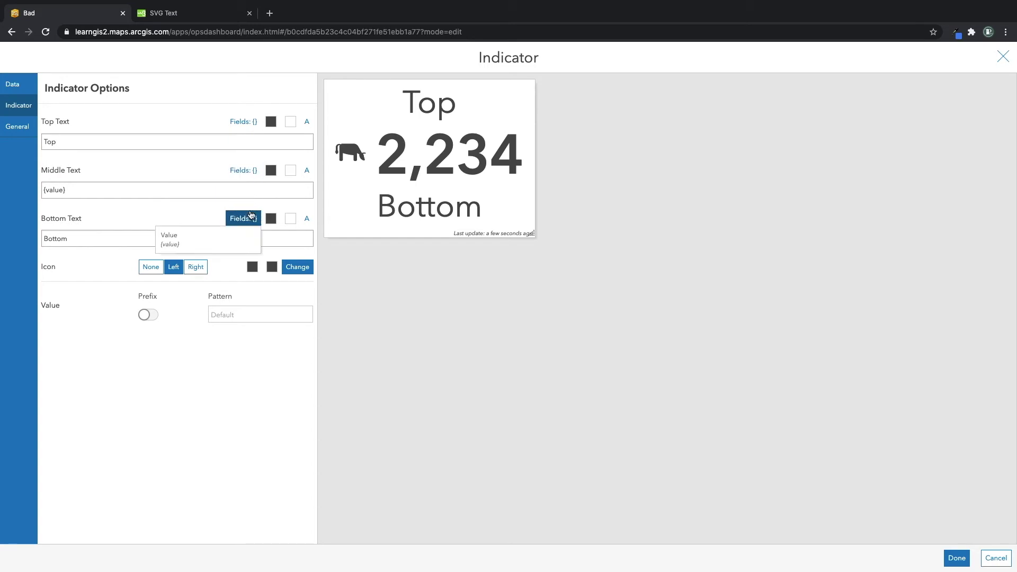
click(254, 219)
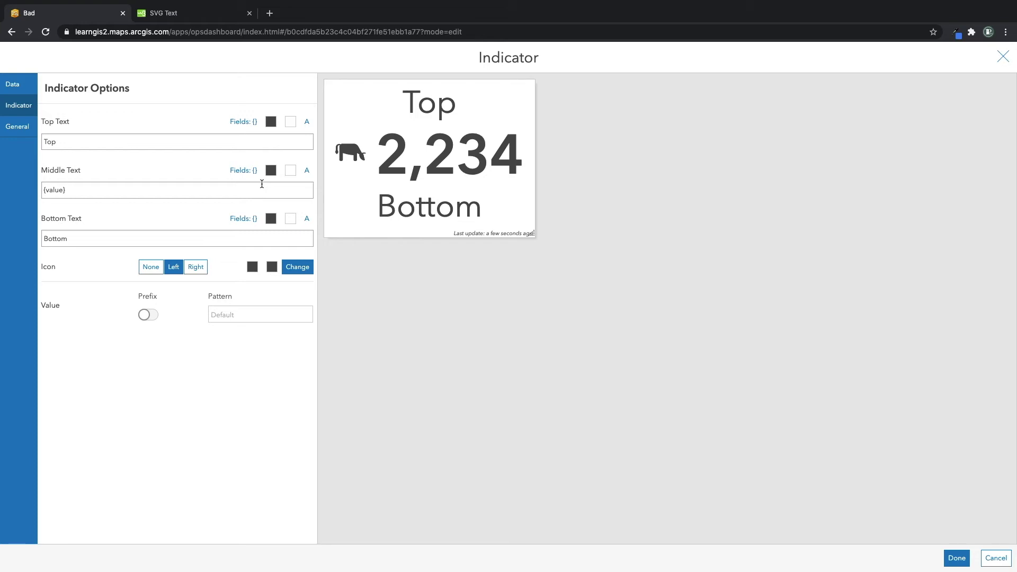
click(251, 186)
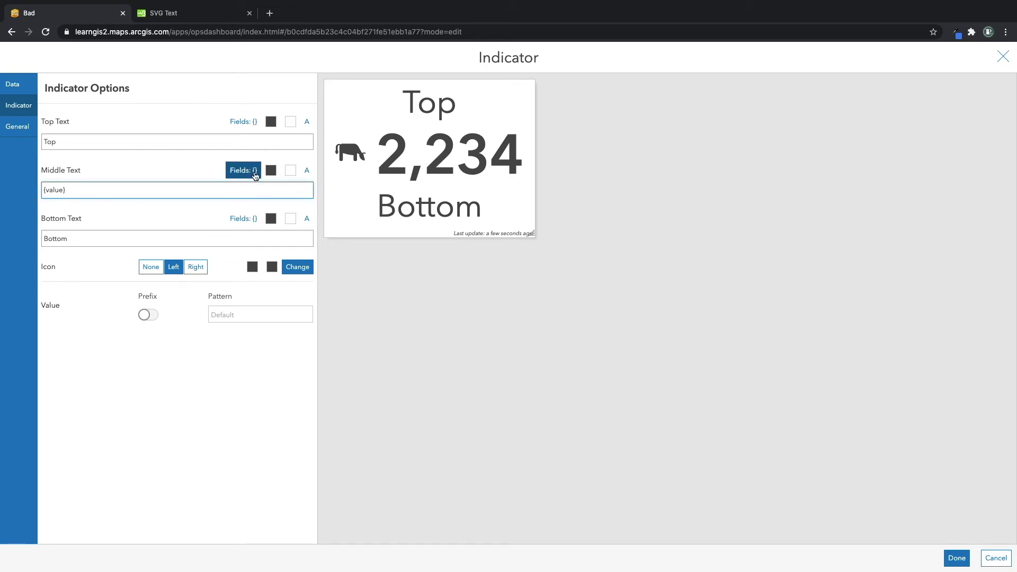
click(262, 145)
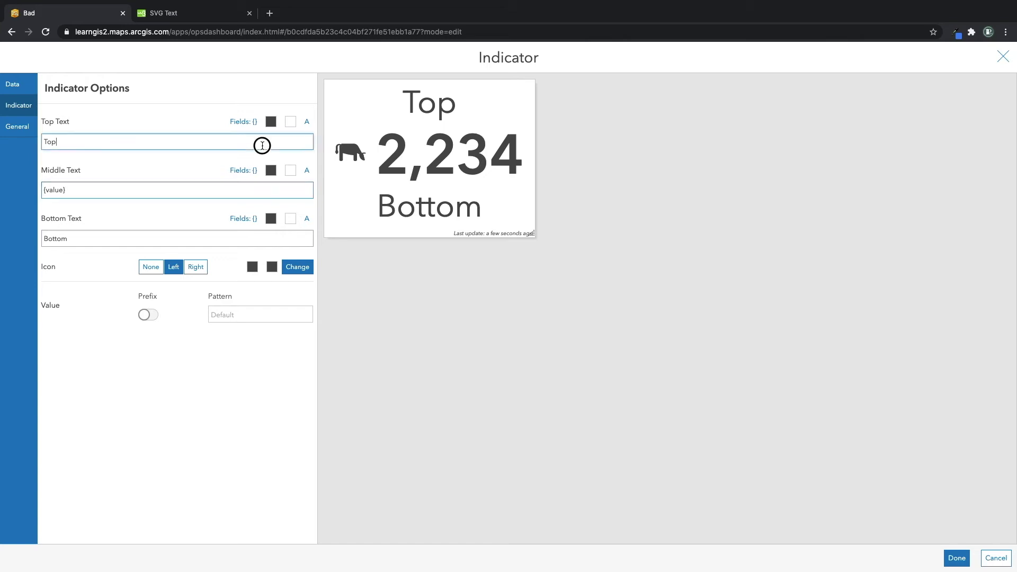
Try the {value} placeholder as the indicator's title and remove it again.
click(18, 126)
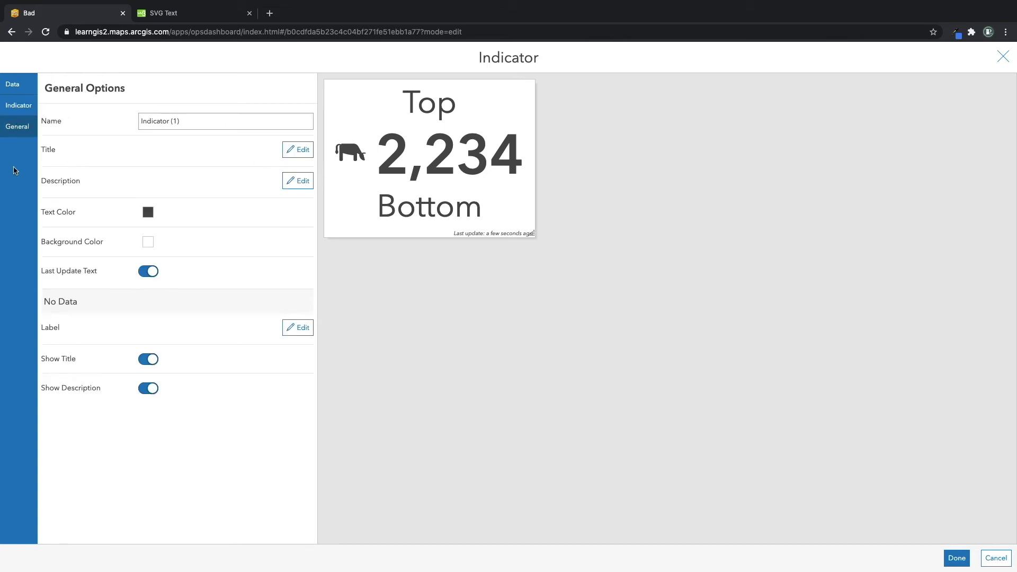
click(297, 150)
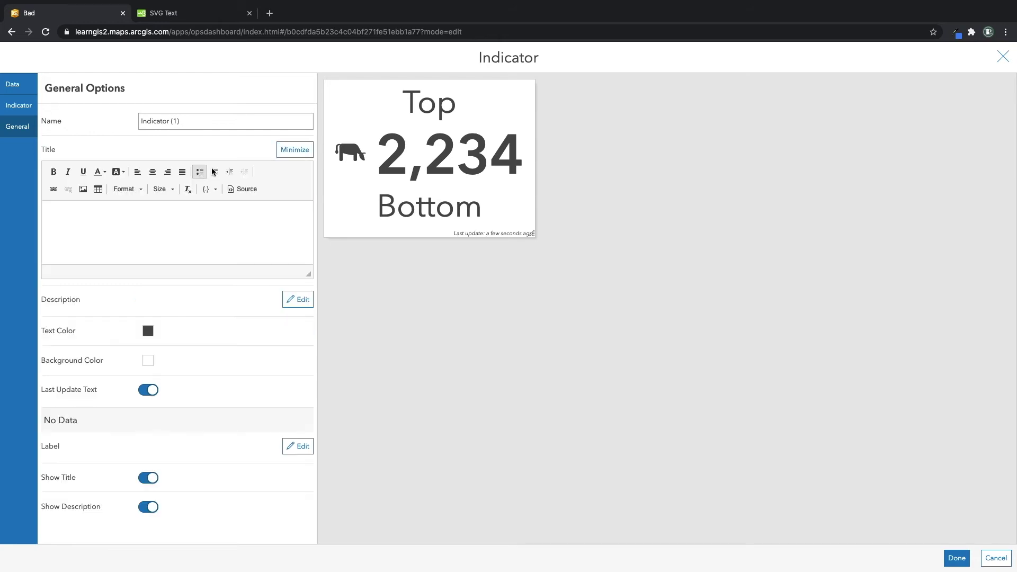
click(185, 222)
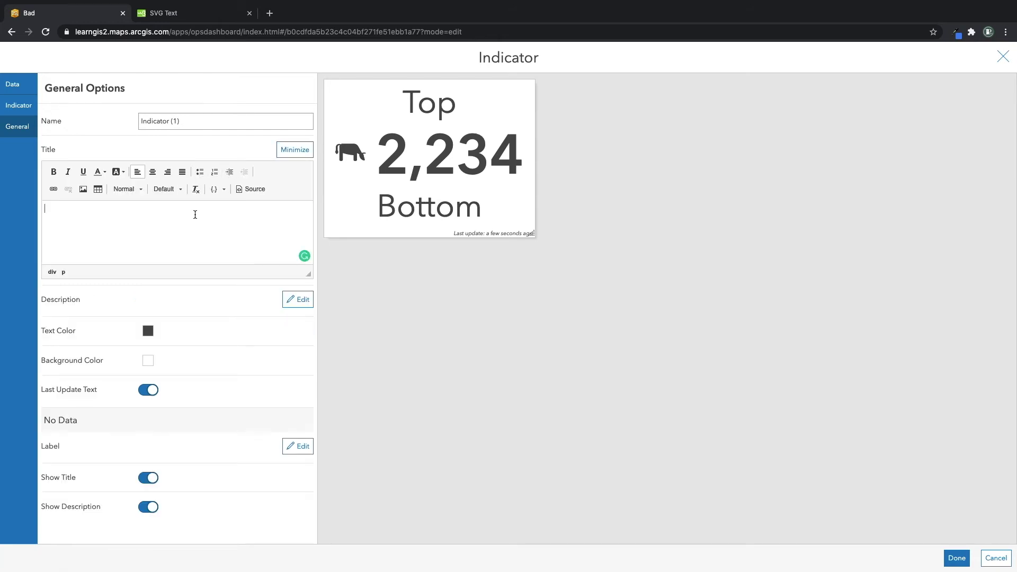
click(218, 191)
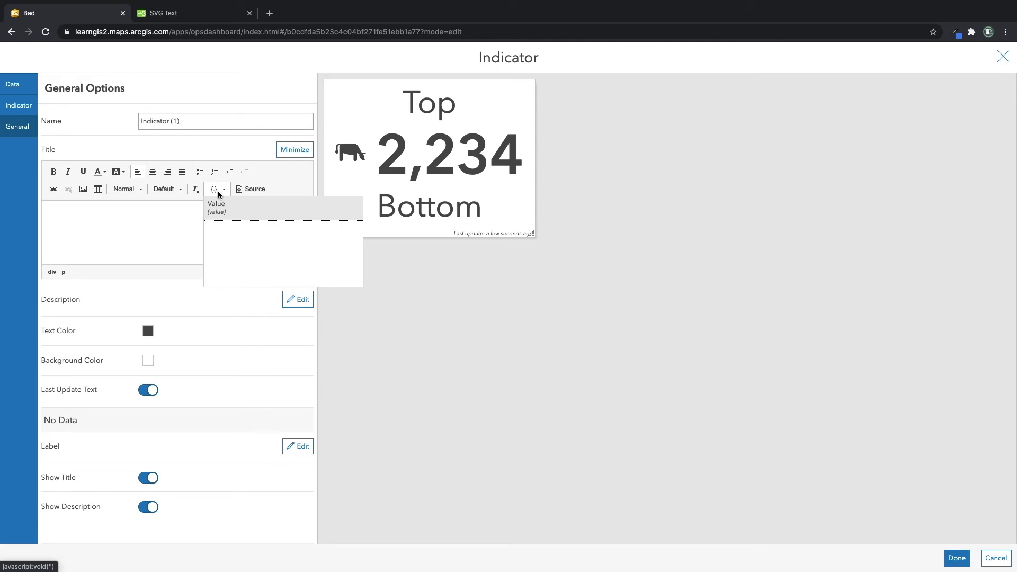
click(234, 205)
drag(40, 208, 69, 209)
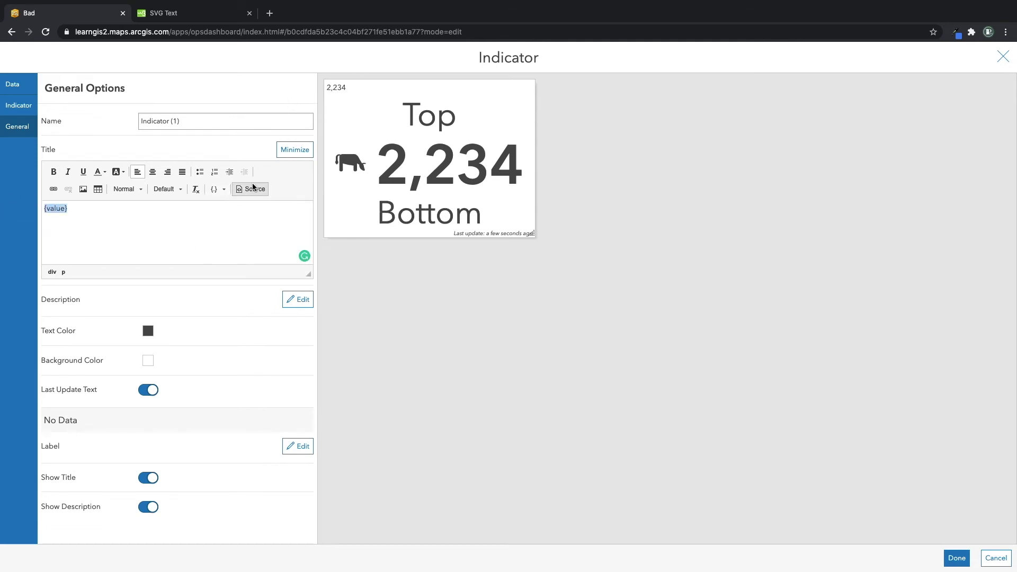
key(BackSpace)
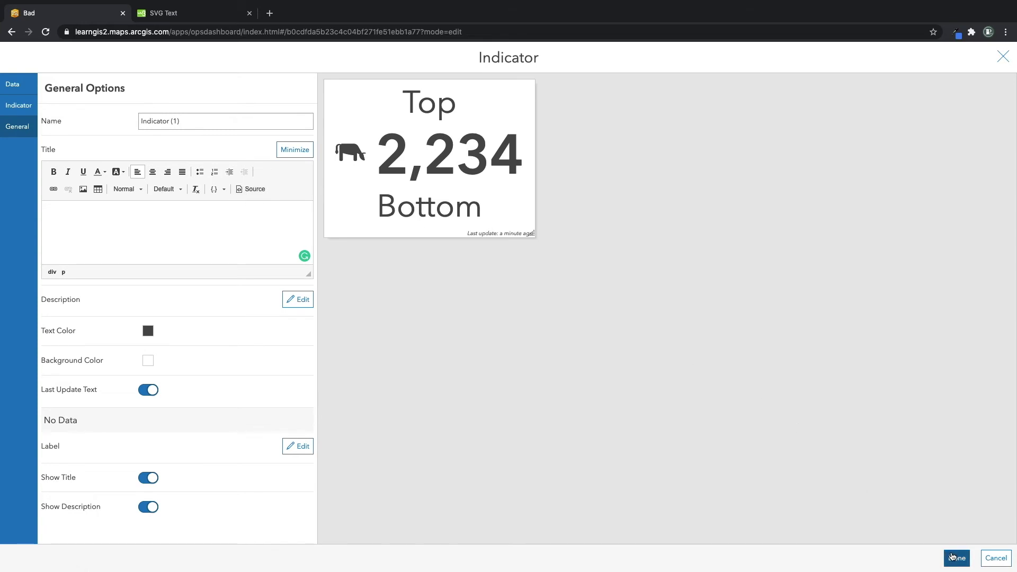
Finish the indicator and add a gauge based on the Crime Incidents in the Last 30 Days layer.
click(955, 558)
click(821, 55)
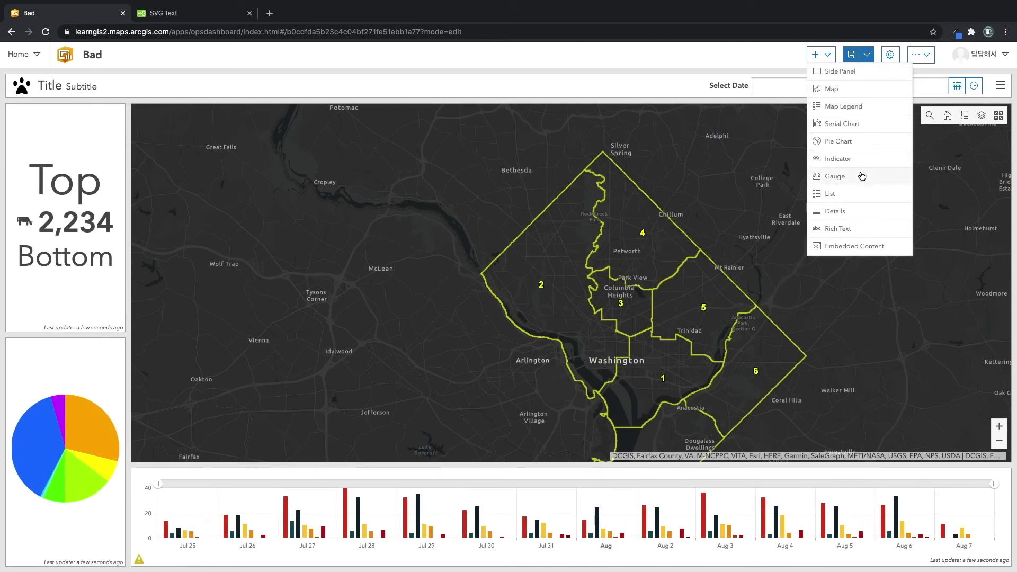
click(862, 176)
click(356, 171)
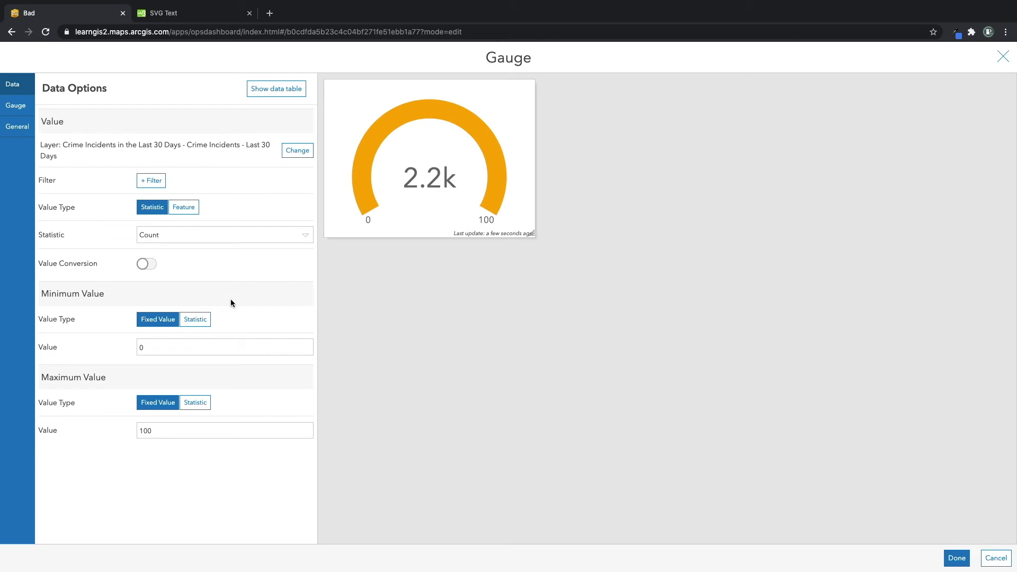
Set the gauge's fixed maximum value to 2500, and try a statistic for the minimum before returning it to a fixed value.
double_click(140, 430)
text(250)
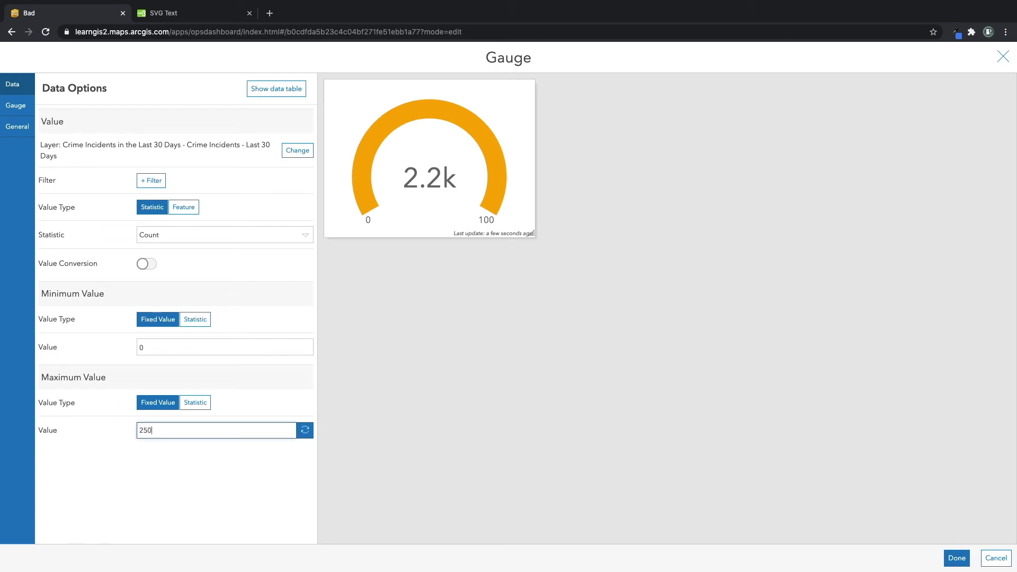
click(176, 482)
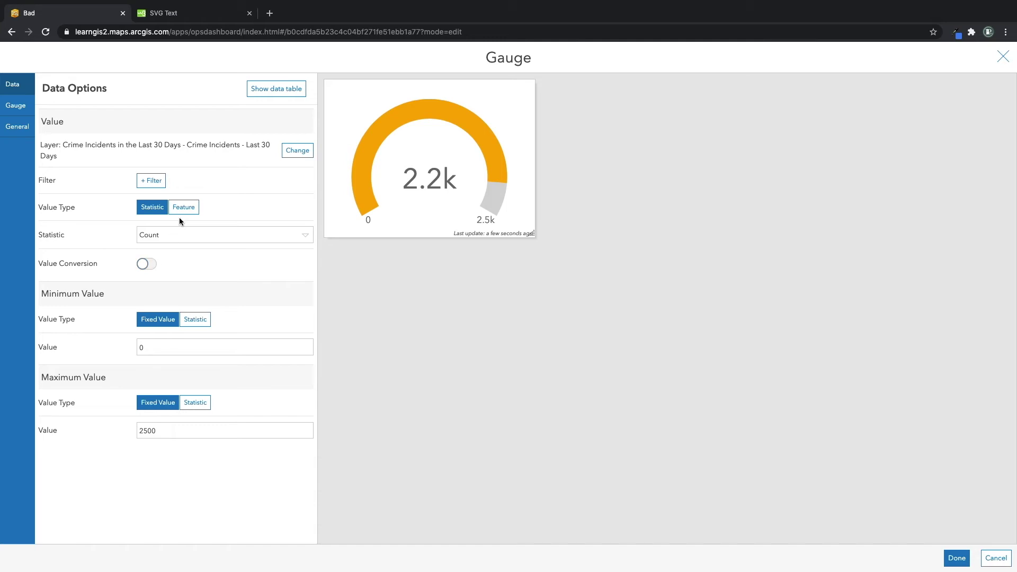
click(189, 328)
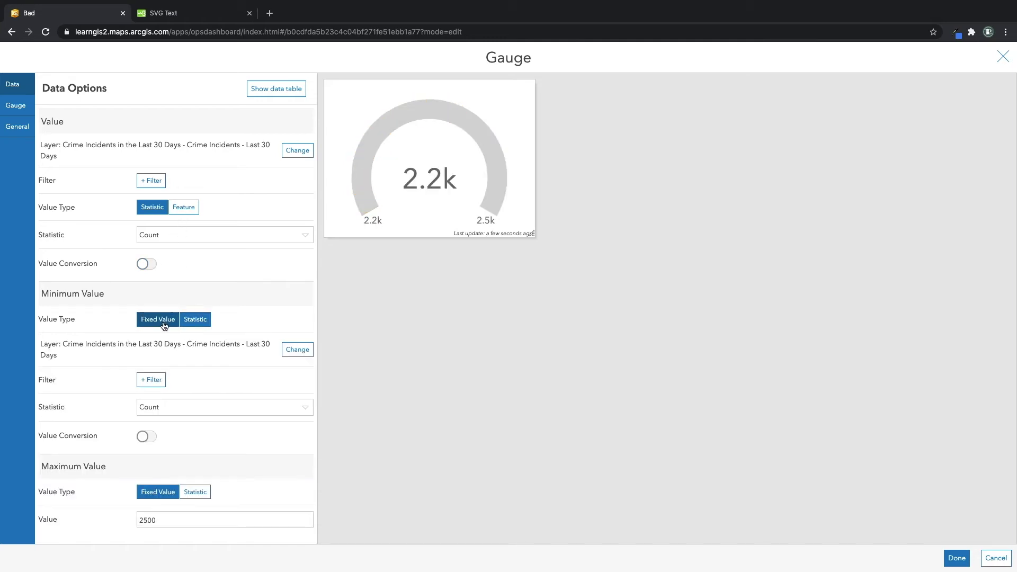
click(164, 325)
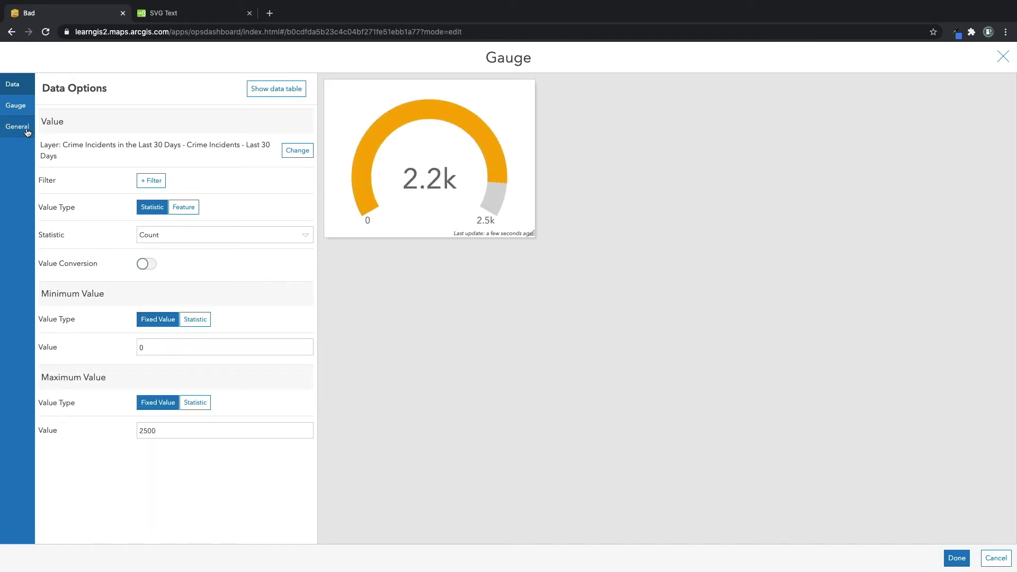
Compare the gauge's Progress and Meter styles with their shapes, and choose the Progress style with the Circle shape.
click(24, 107)
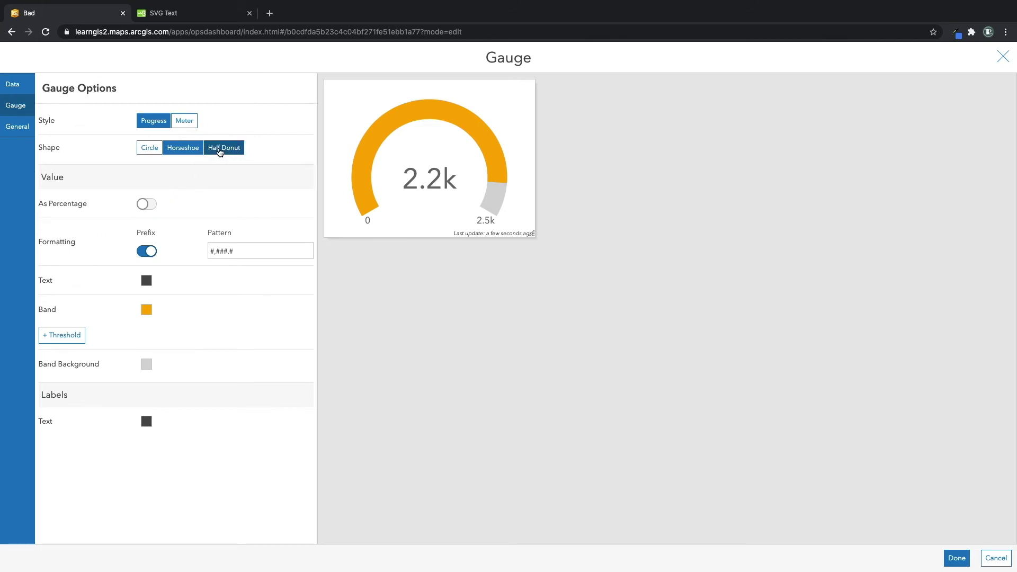
click(219, 148)
click(150, 148)
click(180, 121)
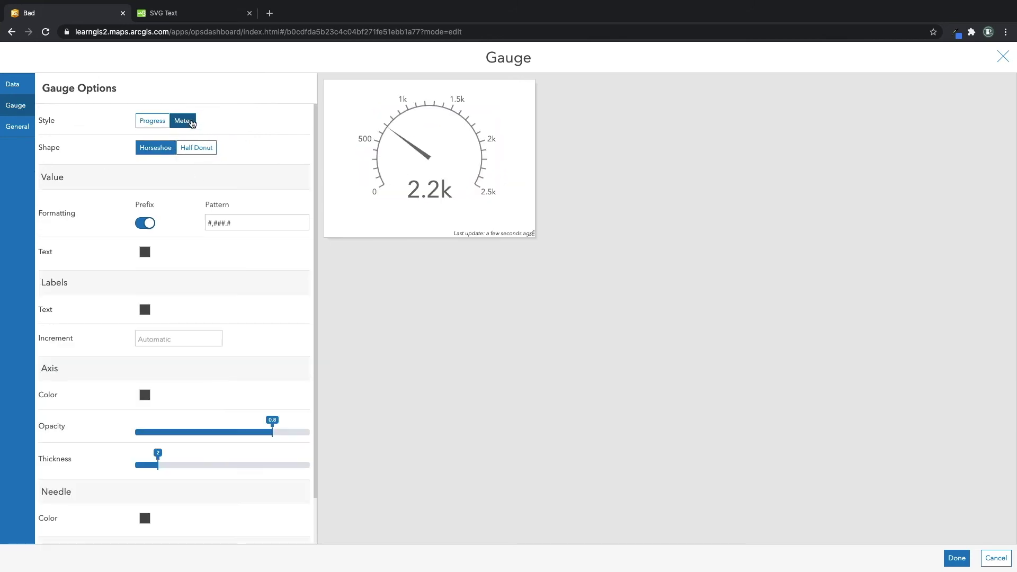
click(215, 149)
click(159, 148)
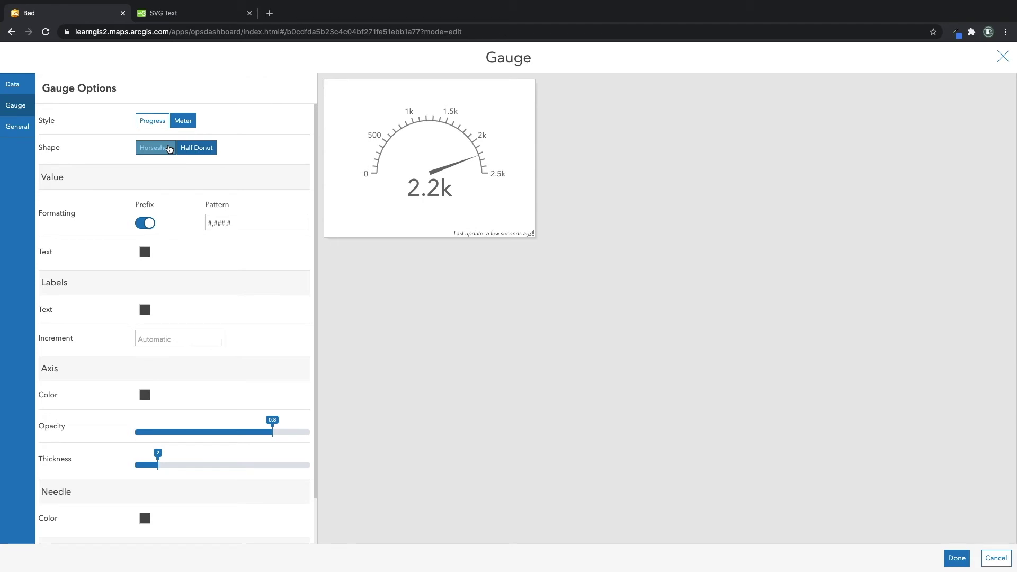
click(154, 121)
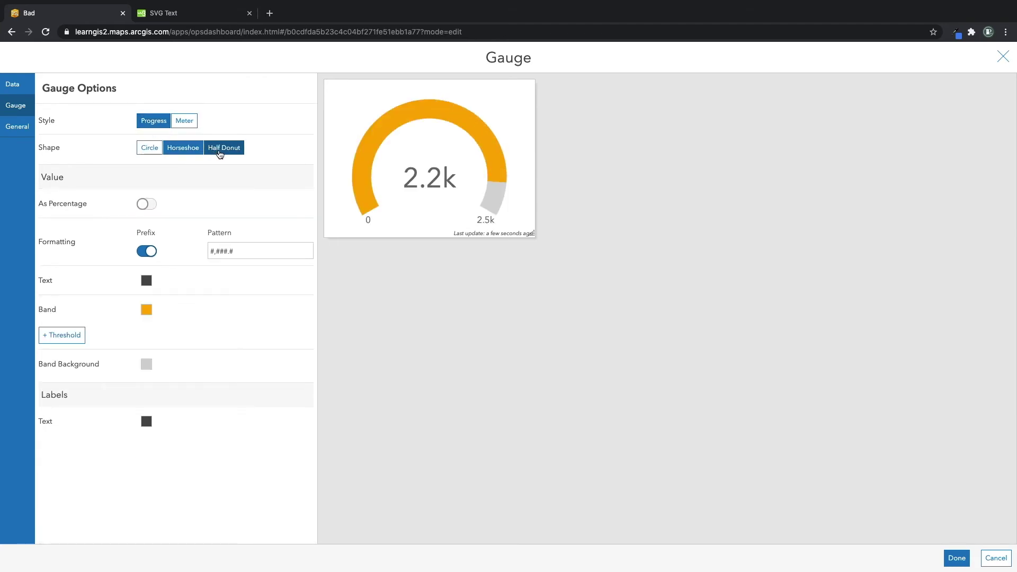
click(149, 148)
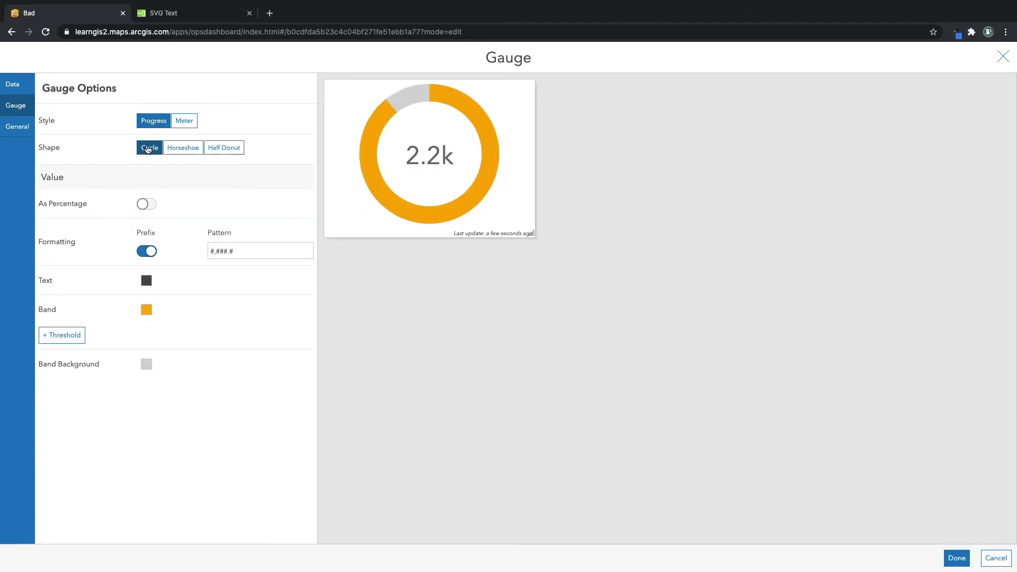
Add three thresholds to the gauge's band and set the last one to 90% with a blue color.
click(76, 337)
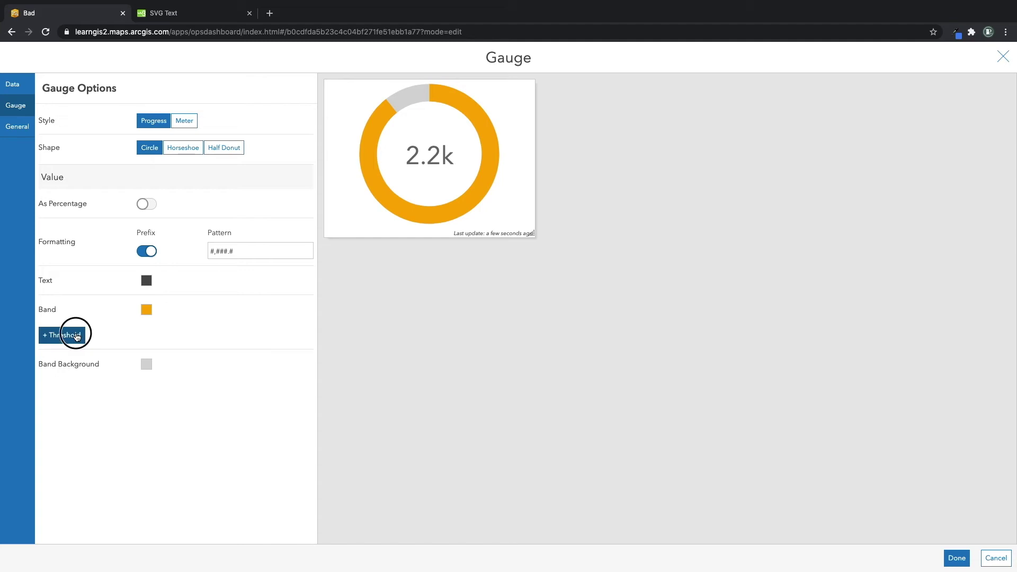
click(74, 376)
click(74, 399)
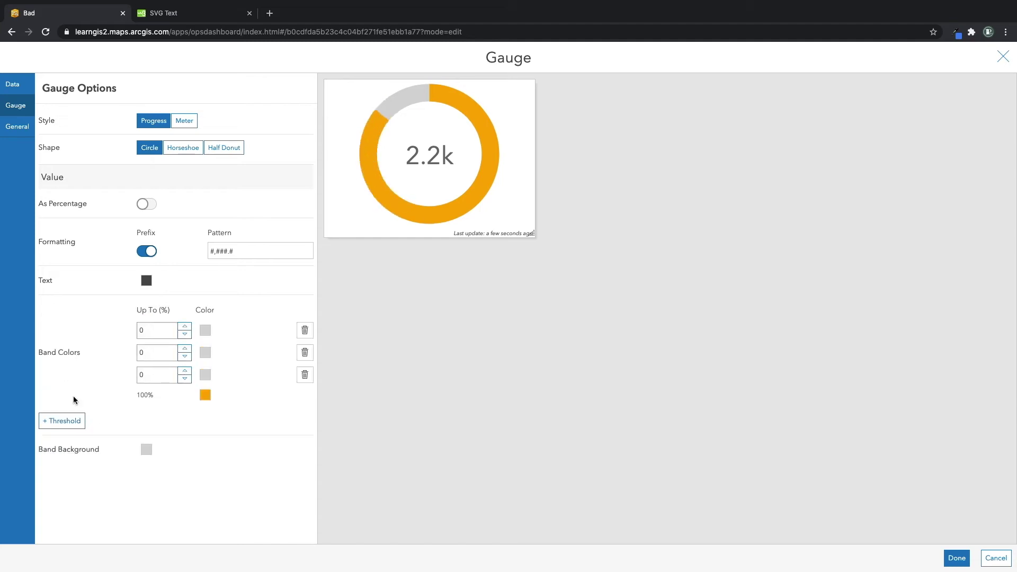
drag(155, 372, 125, 374)
text(90)
click(205, 374)
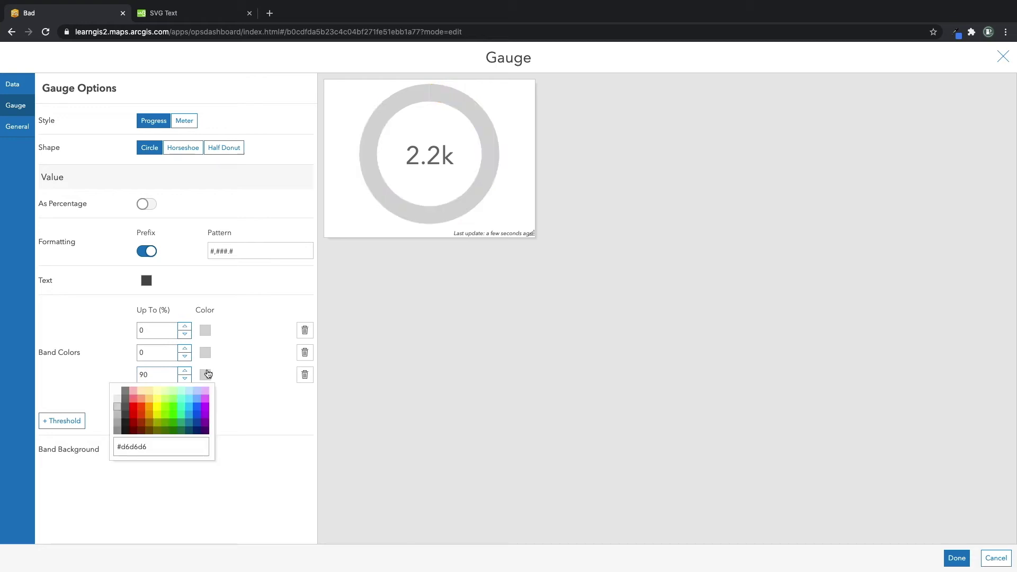
click(197, 409)
Set the second band threshold to 80% in #d1ff73 and the first to 50% in salmon.
double_click(158, 352)
text(80)
click(205, 352)
click(162, 379)
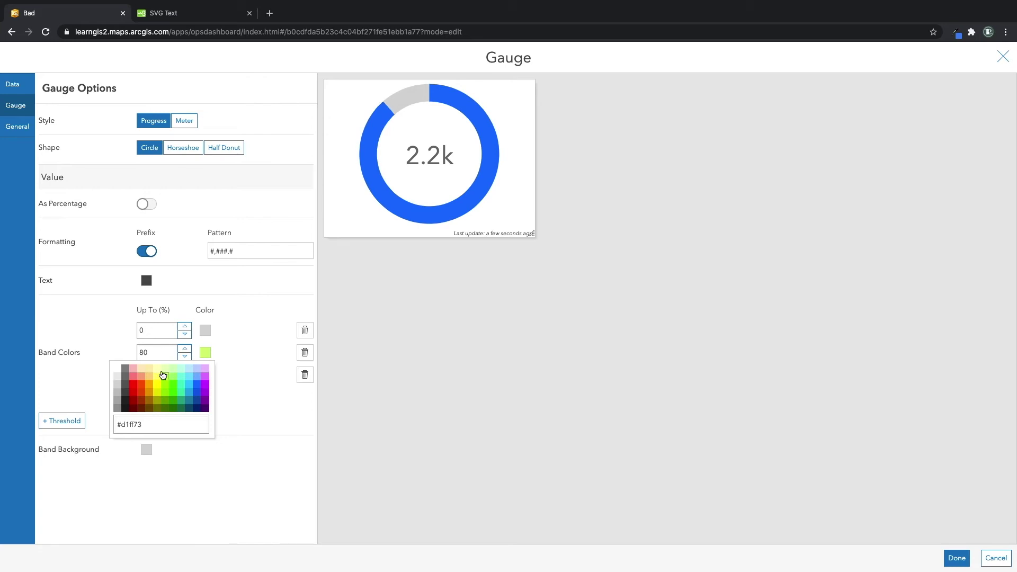
double_click(158, 330)
text(50)
click(205, 330)
click(142, 355)
click(247, 369)
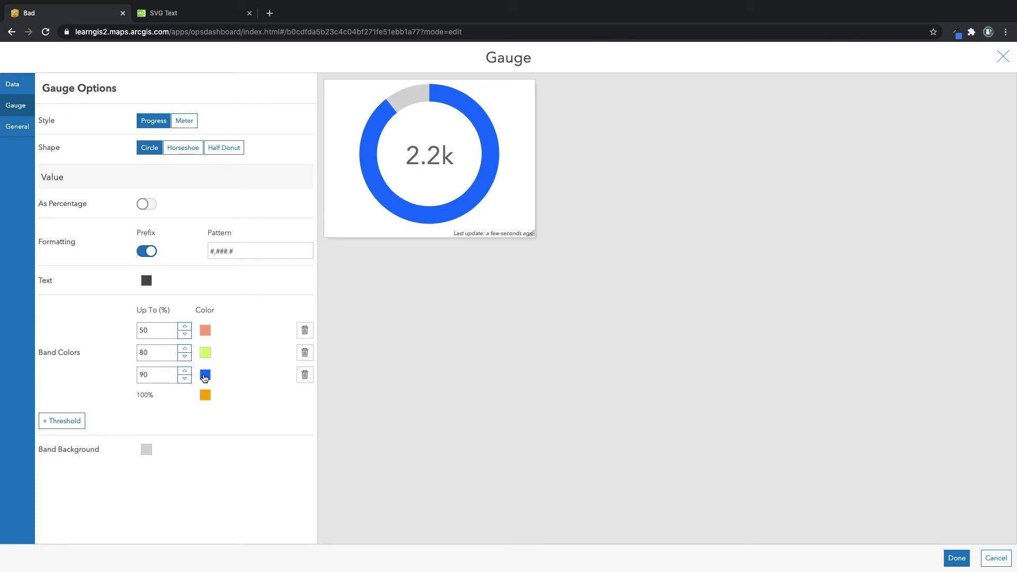
Delete the 90%, 80% and 50% thresholds from the gauge's band colors.
click(305, 374)
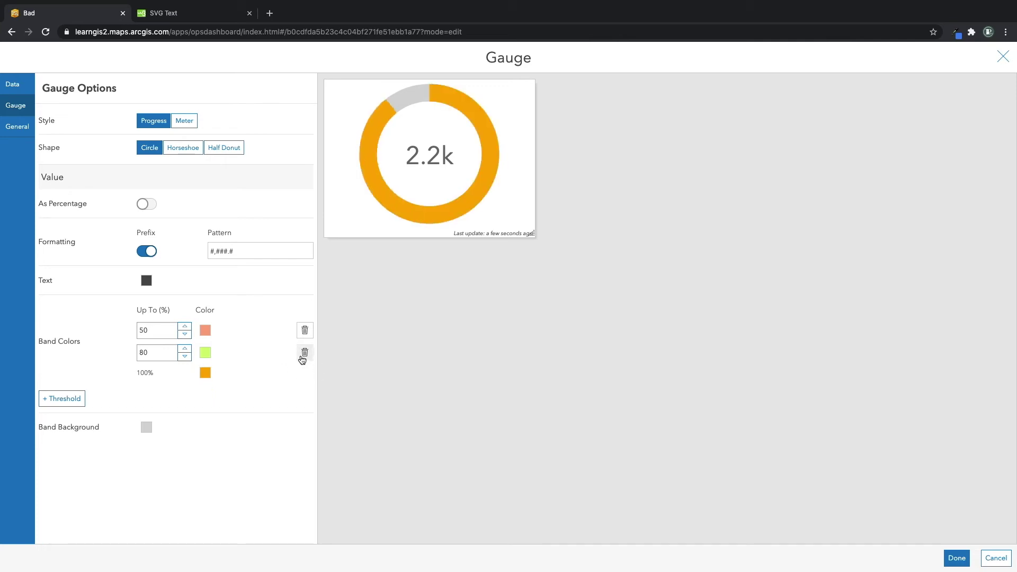
click(304, 354)
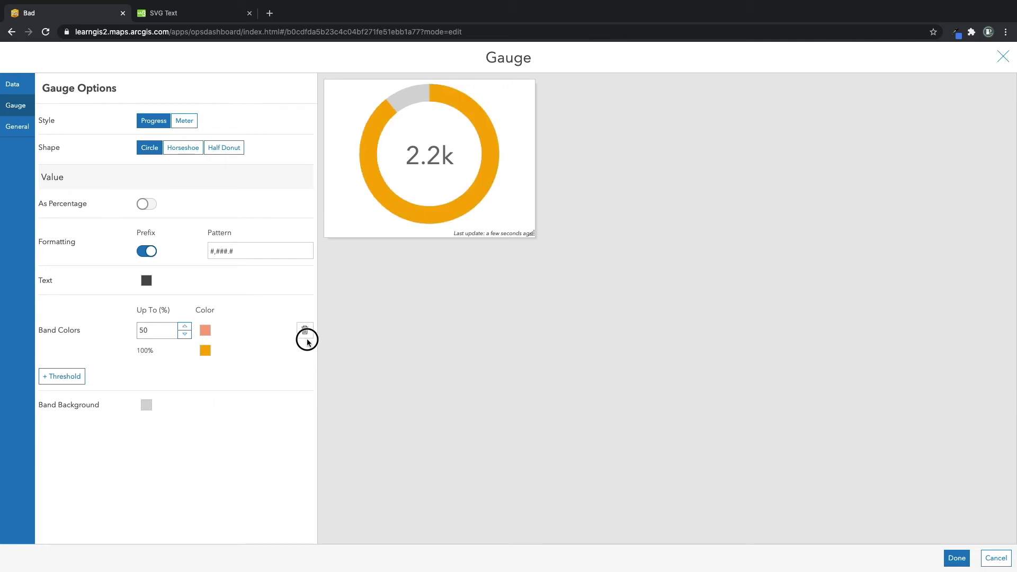
click(304, 331)
Change the gauge's band color to teal.
click(147, 309)
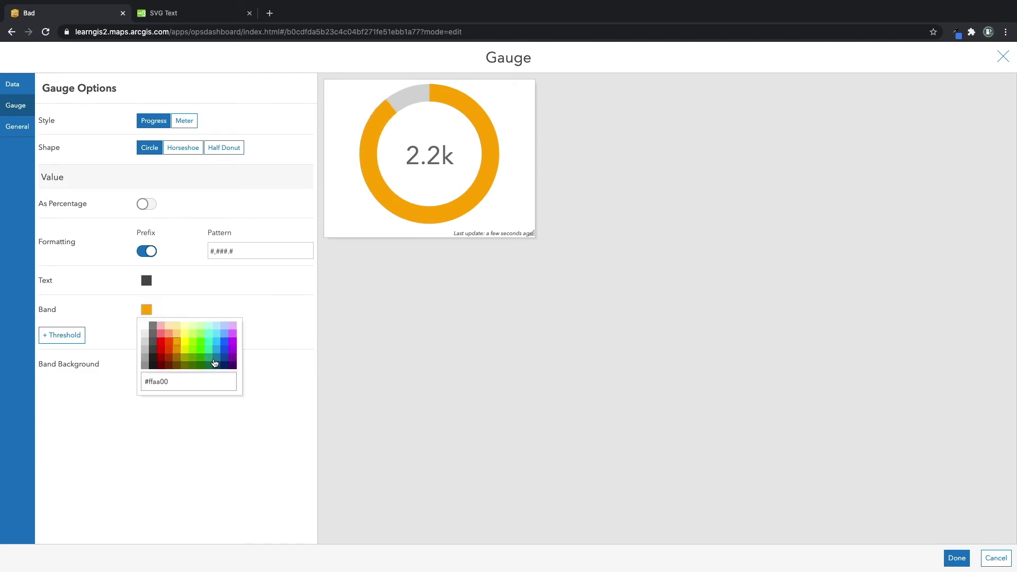
click(217, 361)
click(273, 331)
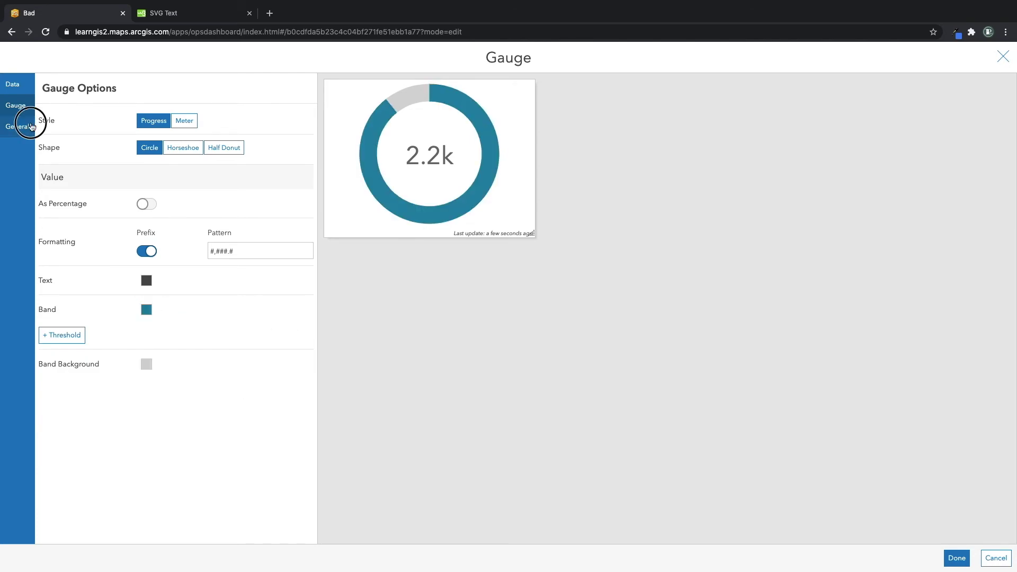
Set the gauge's band background to mint green and finish the gauge.
click(21, 126)
click(20, 106)
click(145, 366)
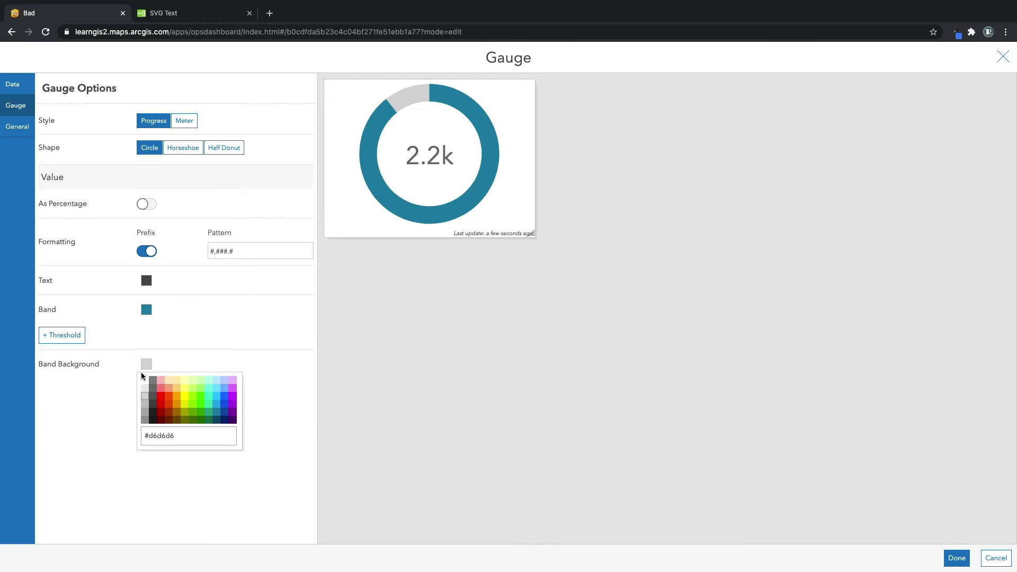
click(205, 407)
click(289, 371)
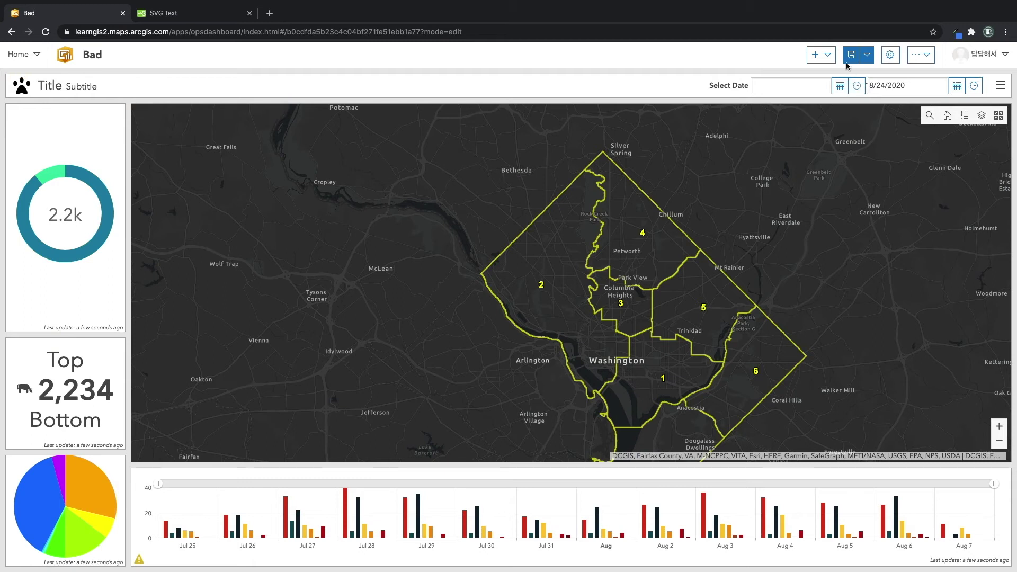
Add a list element based on the Crime Incidents in the Last 30 Days layer.
click(820, 54)
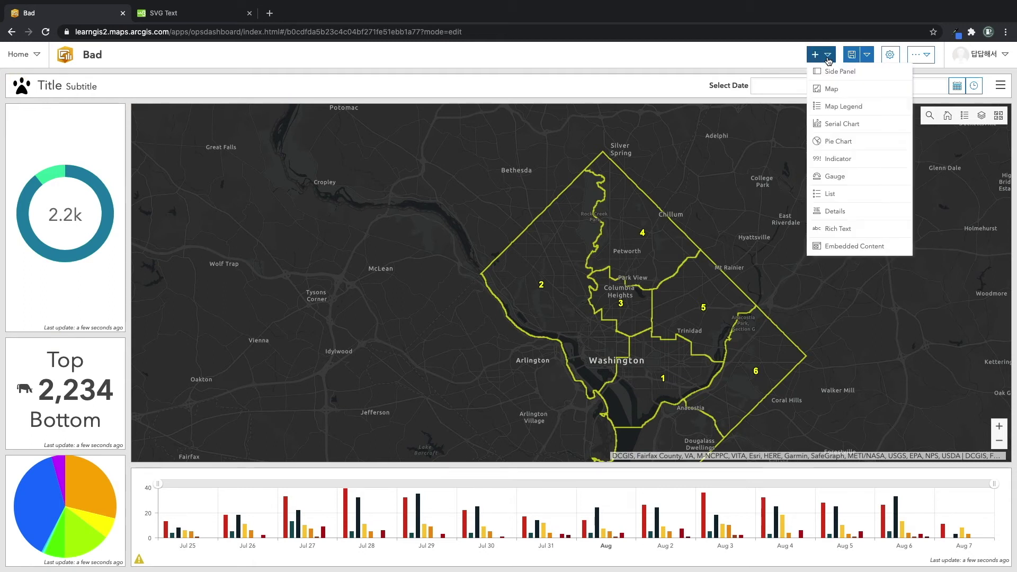
click(858, 196)
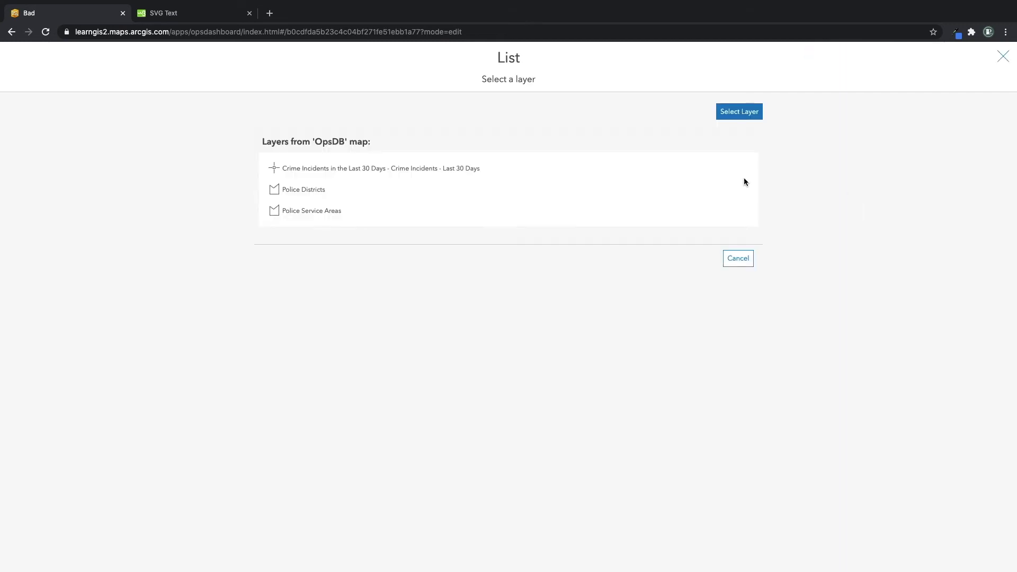
click(394, 168)
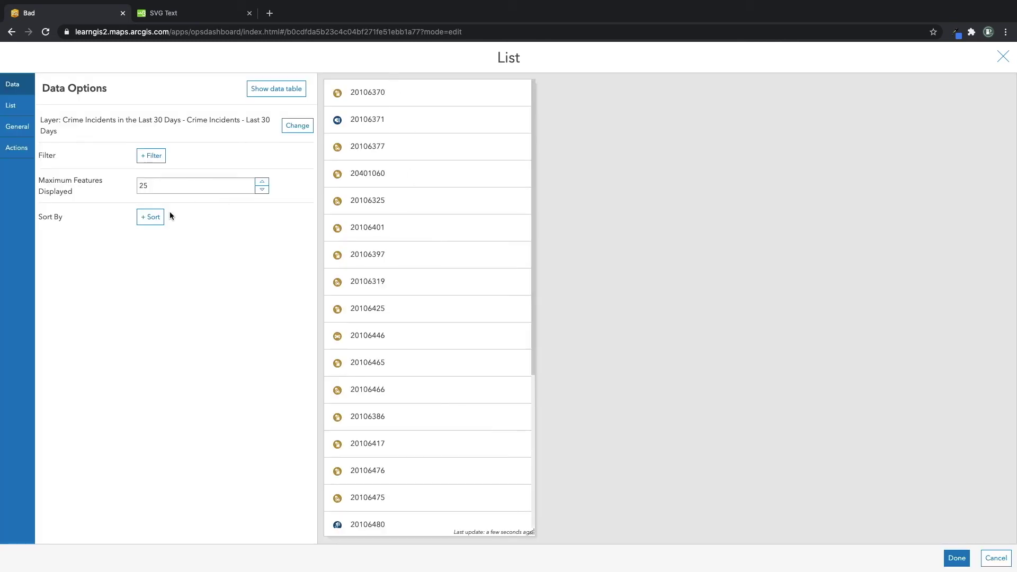
Sort the list by REPORT_DAT in descending order.
click(156, 217)
click(256, 214)
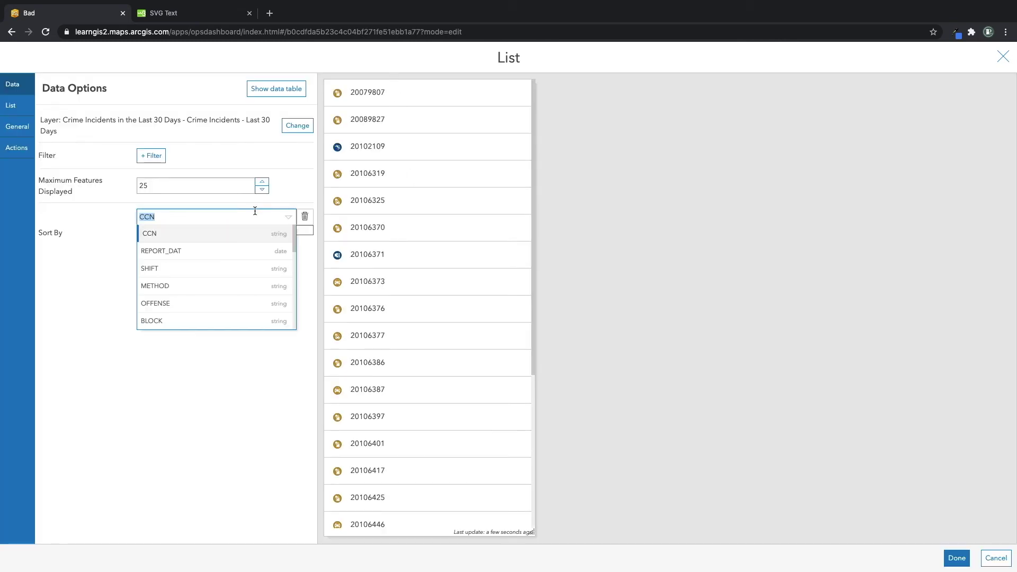
click(224, 249)
click(266, 231)
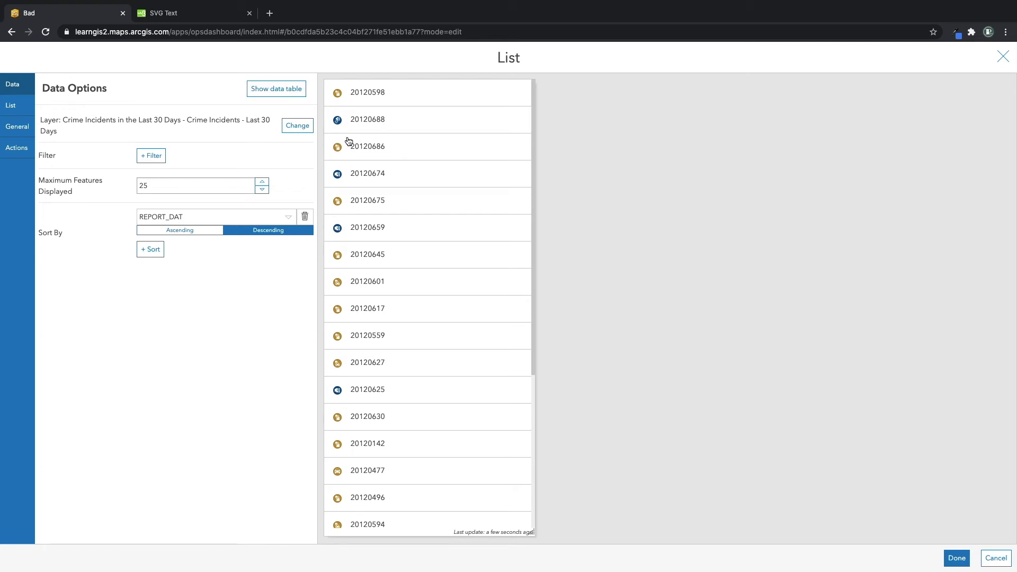
Insert the REPORT_DAT field into the list's line item text.
click(23, 111)
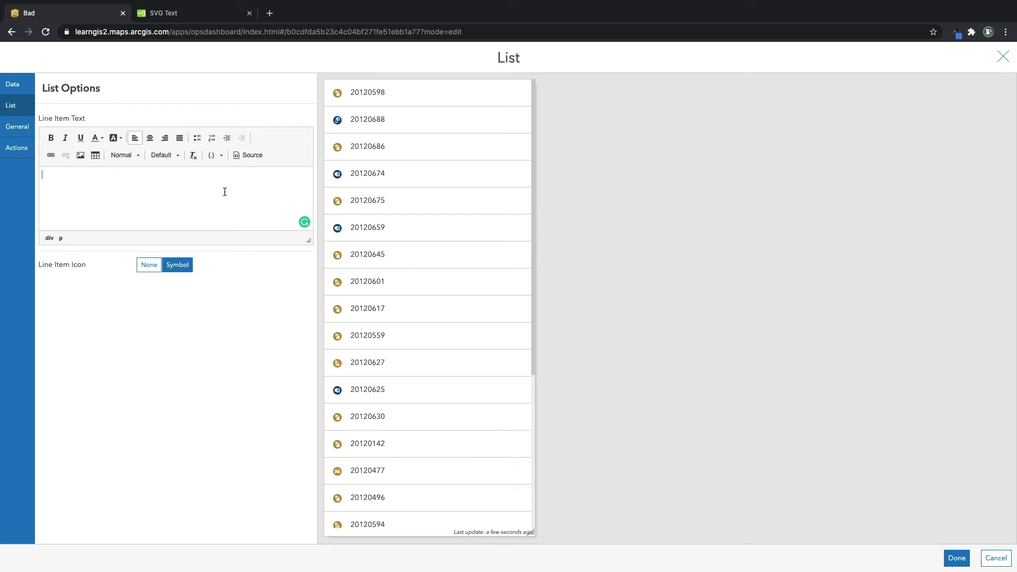
click(217, 158)
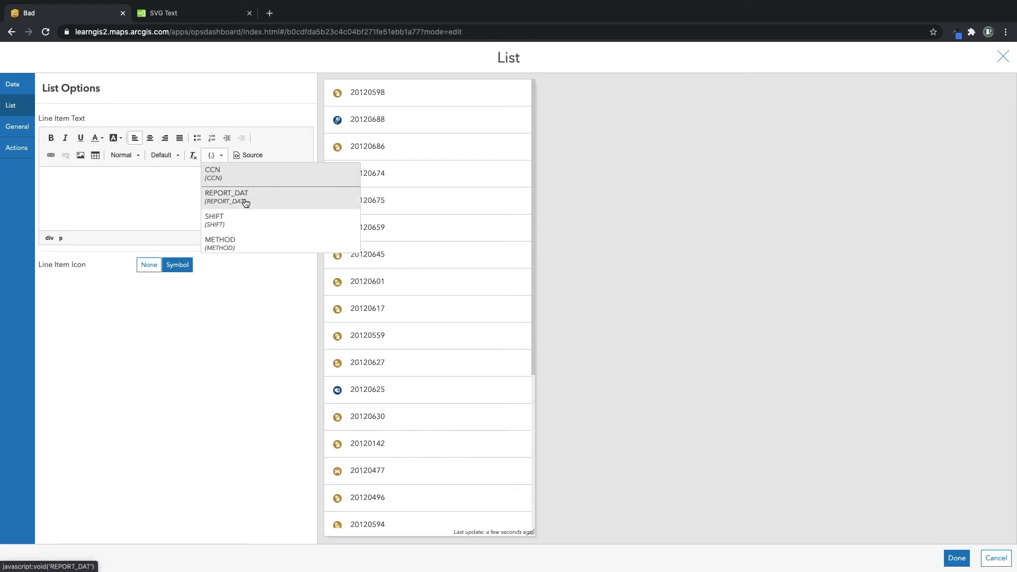
scroll(245, 203, down, 2)
scroll(246, 203, down, 3)
scroll(244, 203, up, 5)
click(235, 204)
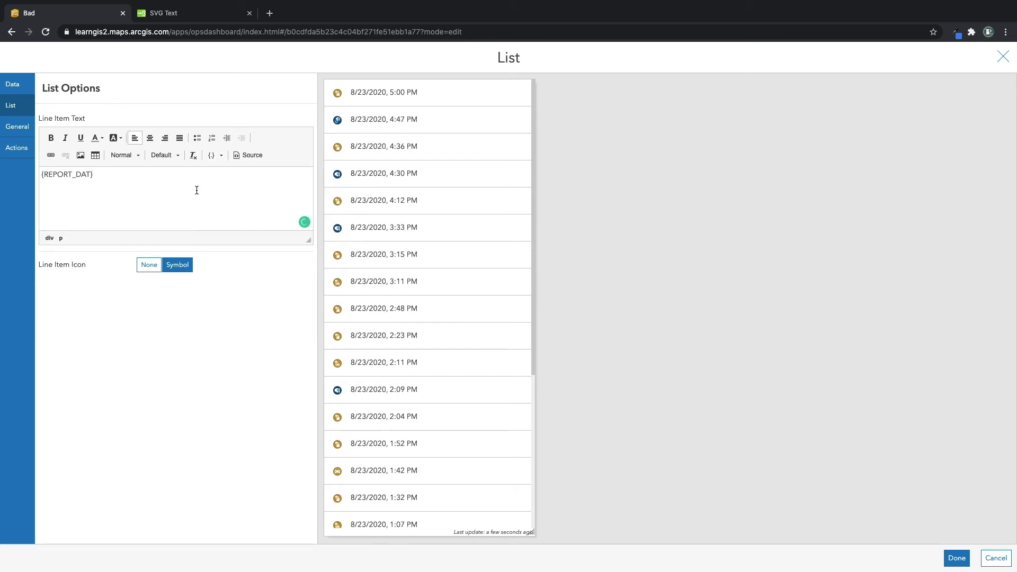
Add a second line to the line item text with the OFFENSE and METHOD fields separated by a hyphen.
key(Return)
click(211, 155)
scroll(246, 216, down, 3)
click(247, 215)
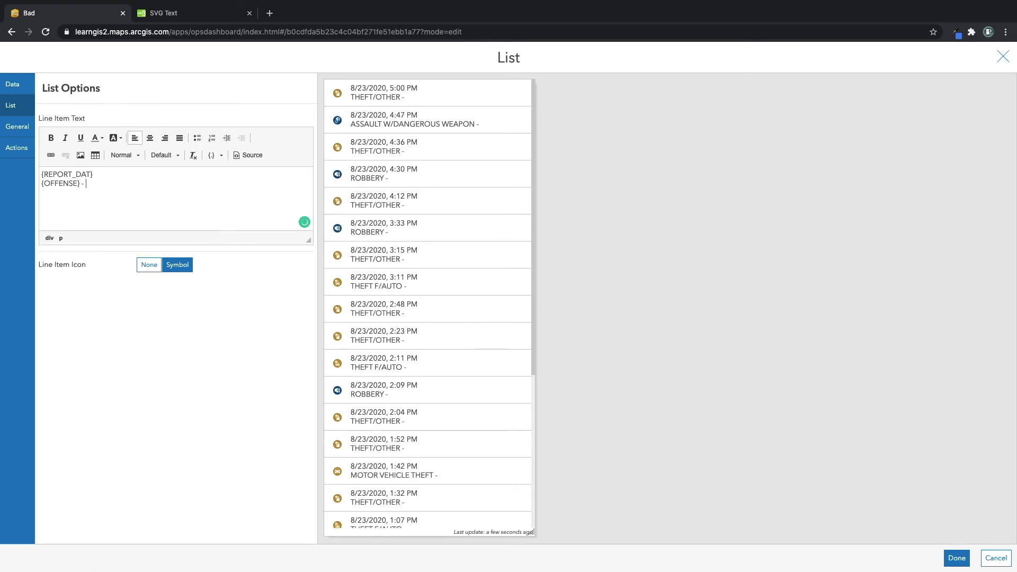
text(-)
click(215, 155)
scroll(238, 209, down, 2)
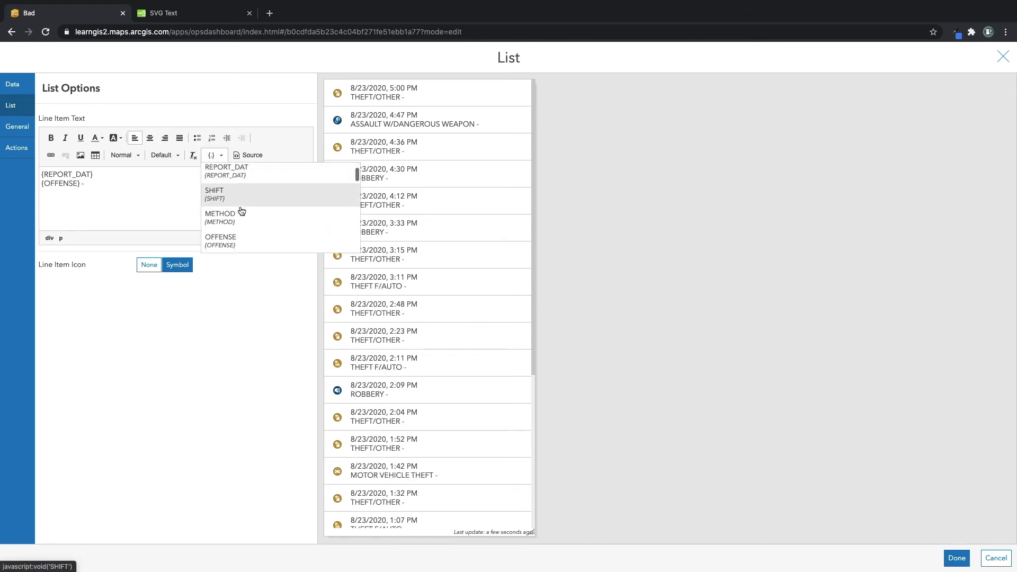
click(242, 205)
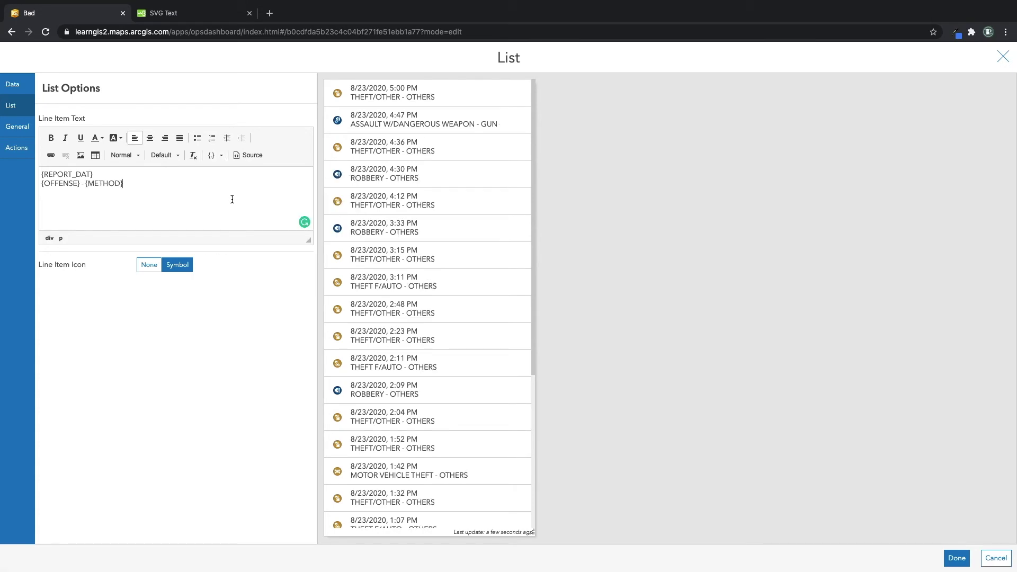
Make the whole line item text bold.
key(ctrl+a)
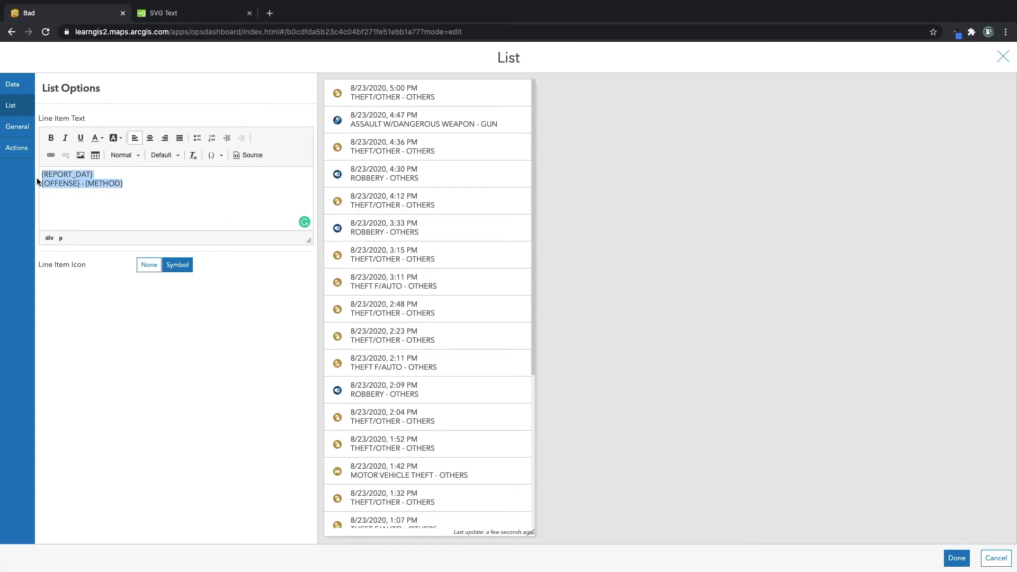
click(51, 138)
click(155, 185)
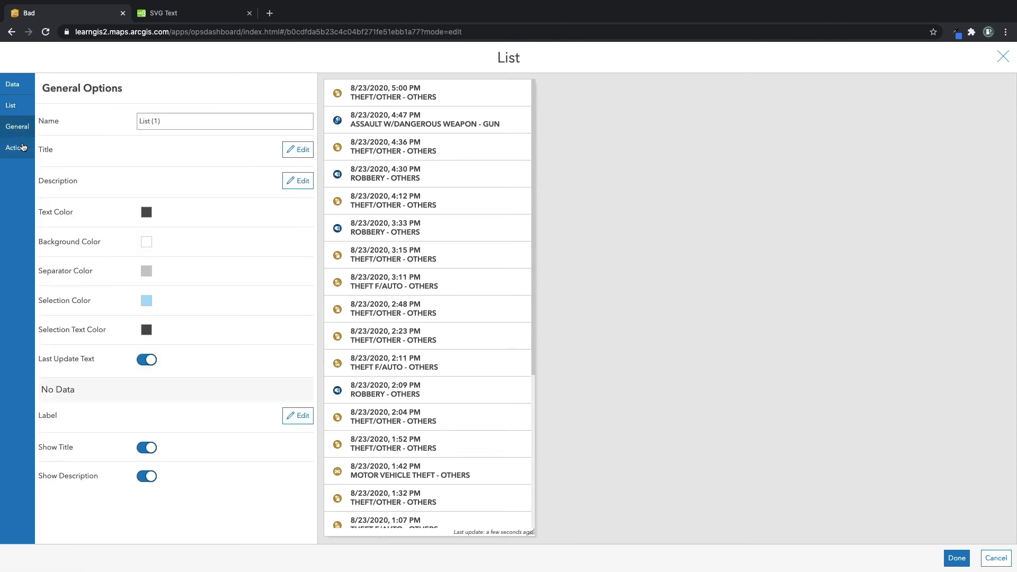
click(18, 148)
click(20, 114)
click(19, 90)
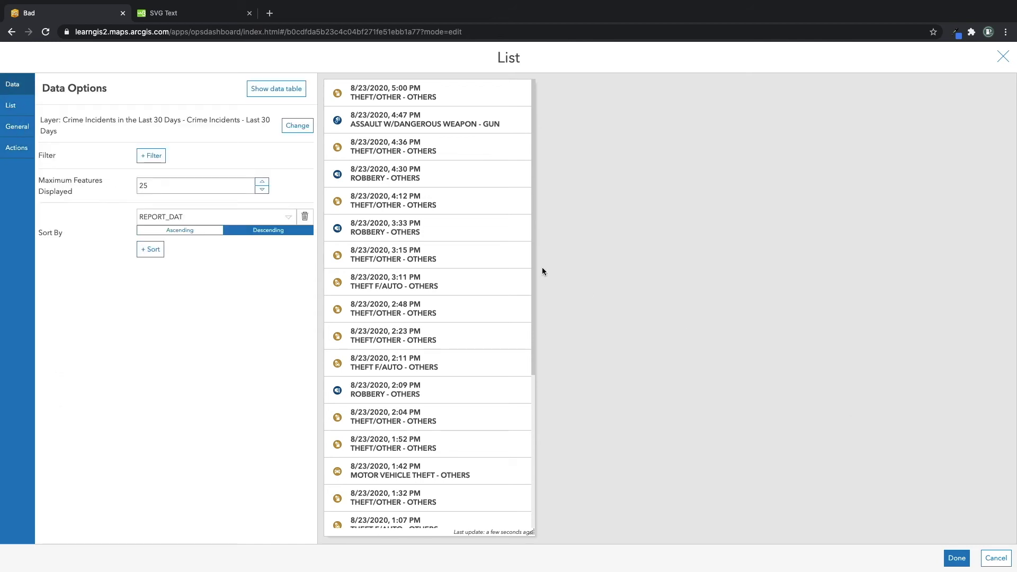
click(15, 105)
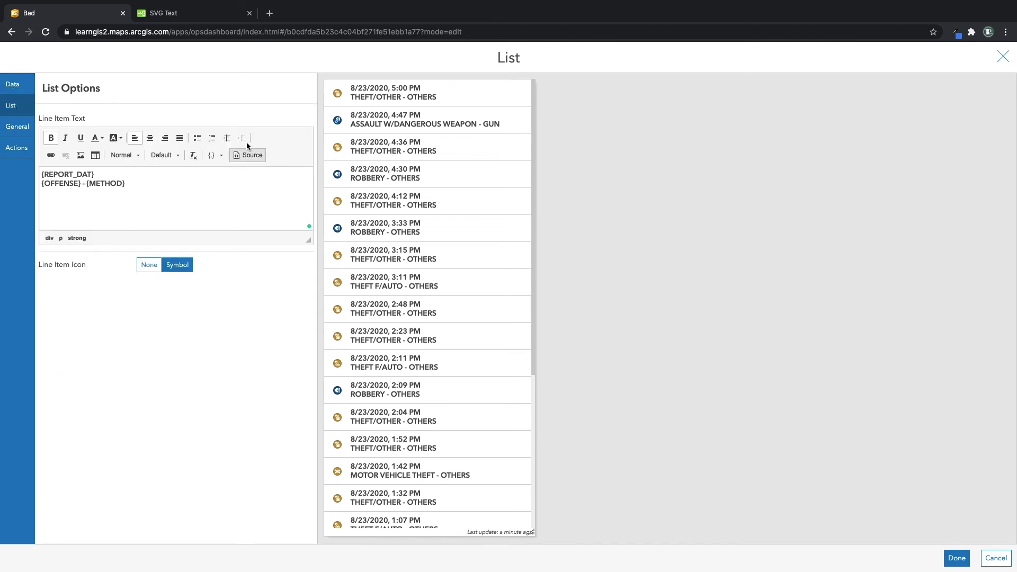
Finish the list, dock it to the right of the map as a full-height column, and narrow that column.
click(952, 554)
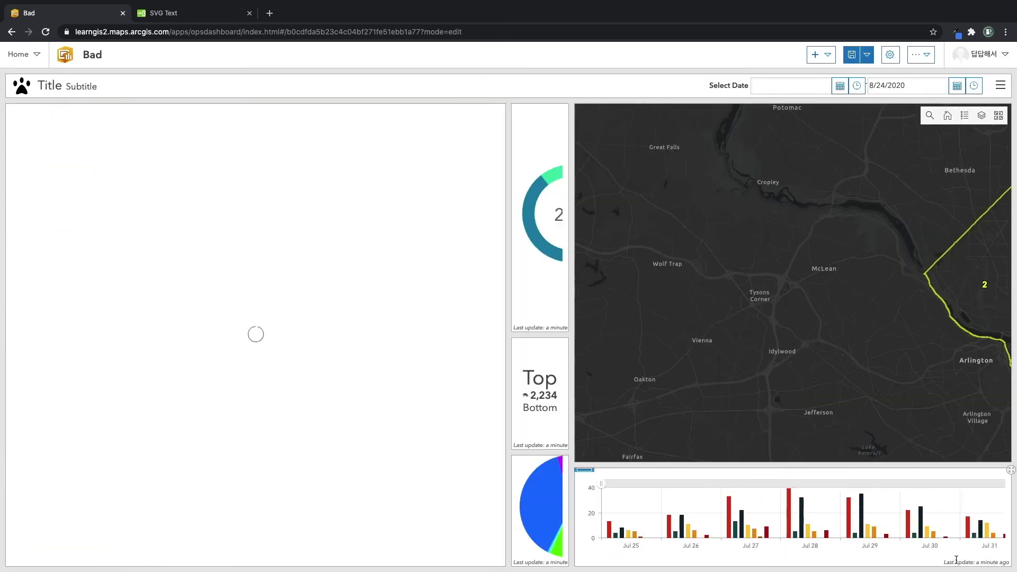
drag(12, 108, 1005, 329)
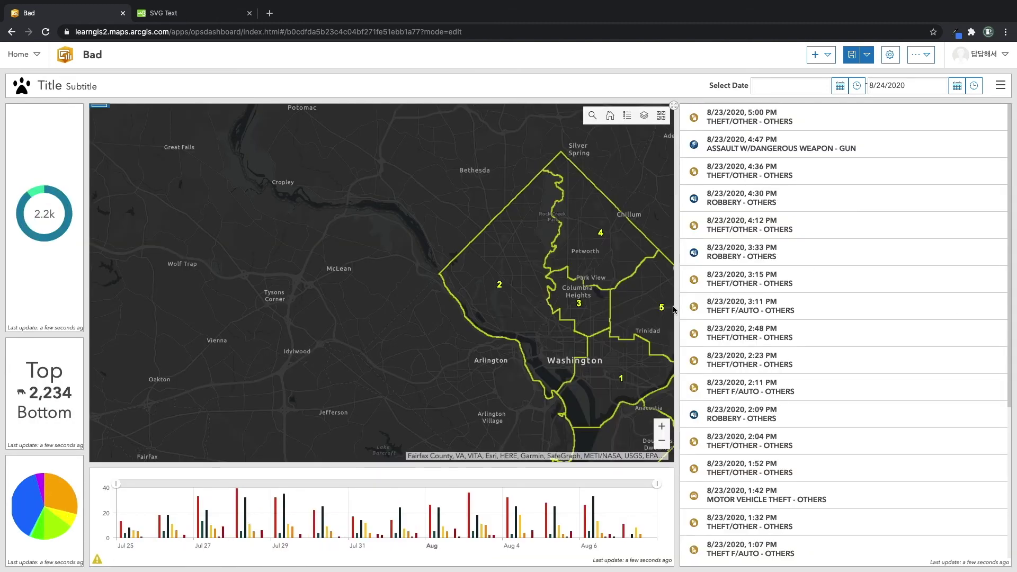
drag(674, 307, 887, 311)
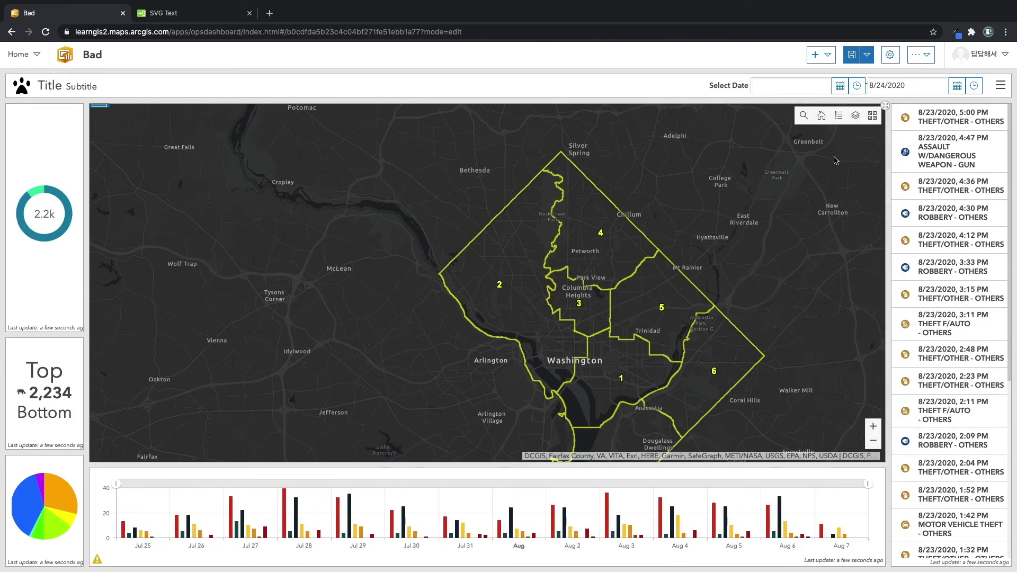
Add a details element based on the Crime Incidents in the Last 30 Days layer and narrow its column.
click(815, 54)
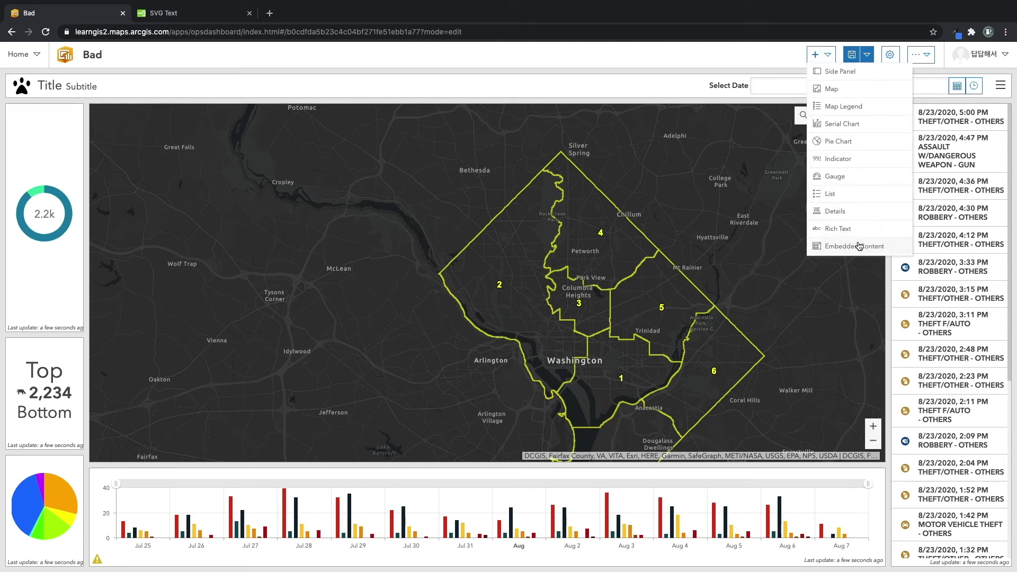
click(855, 211)
click(457, 167)
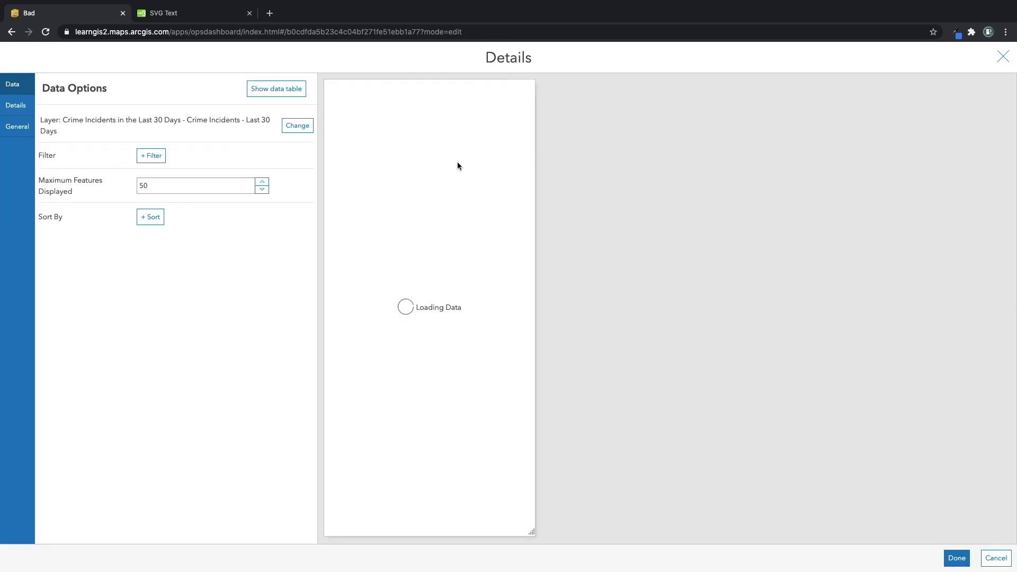
click(953, 560)
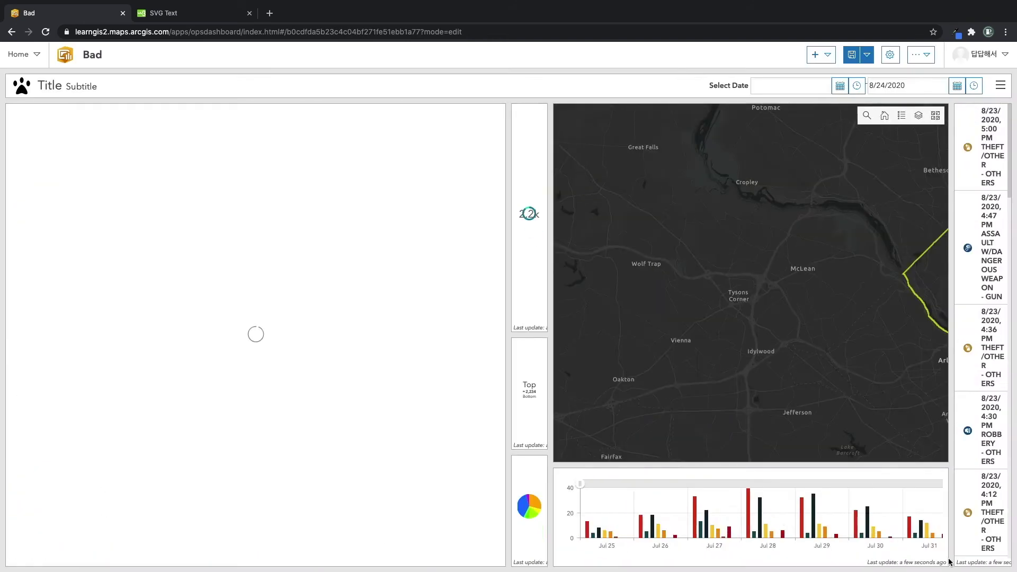
drag(510, 285, 292, 280)
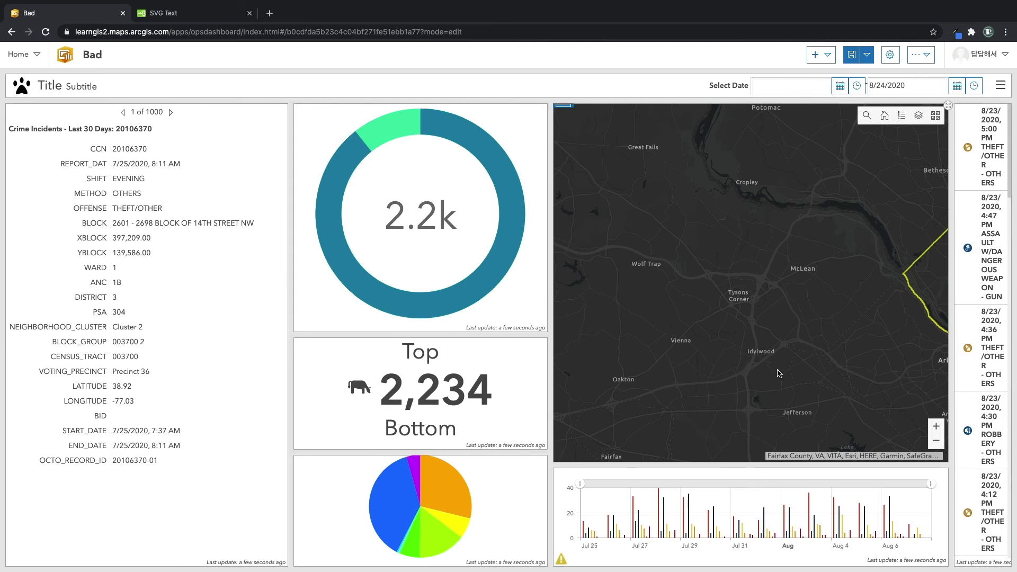
drag(849, 307, 630, 306)
scroll(853, 296, up, 5)
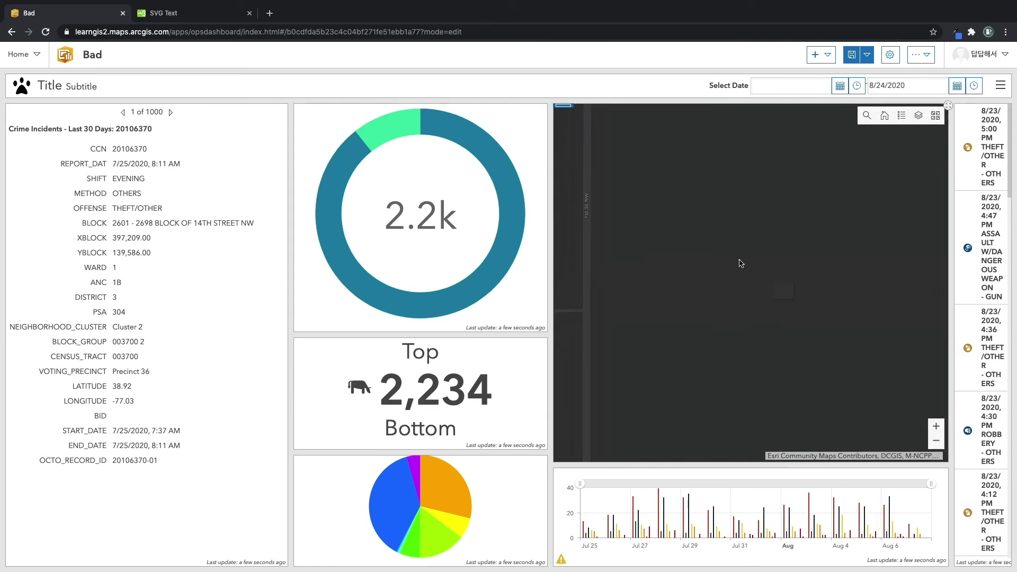
drag(740, 263, 855, 288)
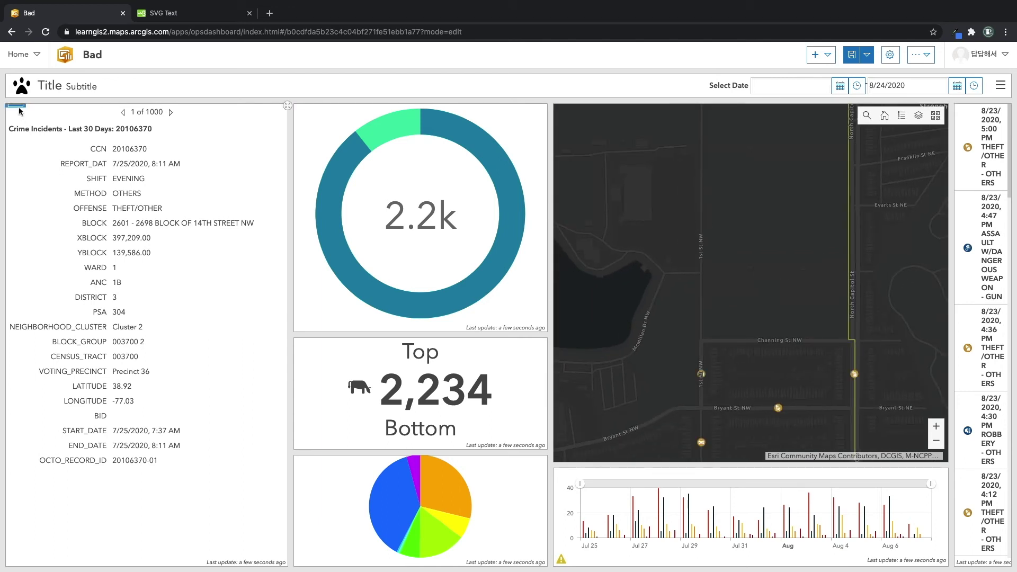
Stack the details element with the crime list as tabs and widen the stacked column.
mouse_move(17, 107)
drag(16, 109, 989, 340)
drag(927, 315, 845, 304)
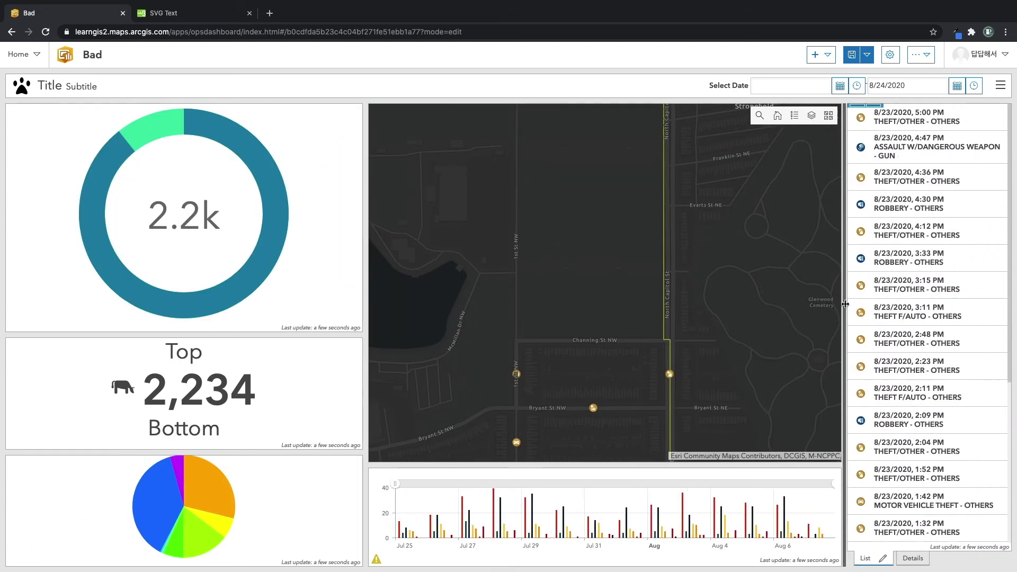
Add a rich text element with the HTML source <h1>Hello world!</h1>.
click(829, 60)
click(871, 234)
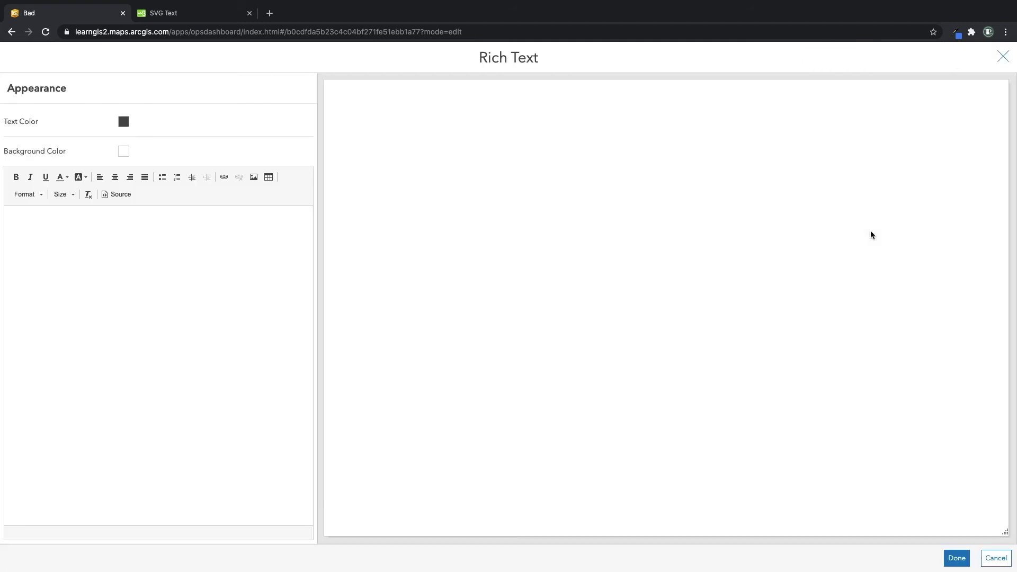
click(190, 321)
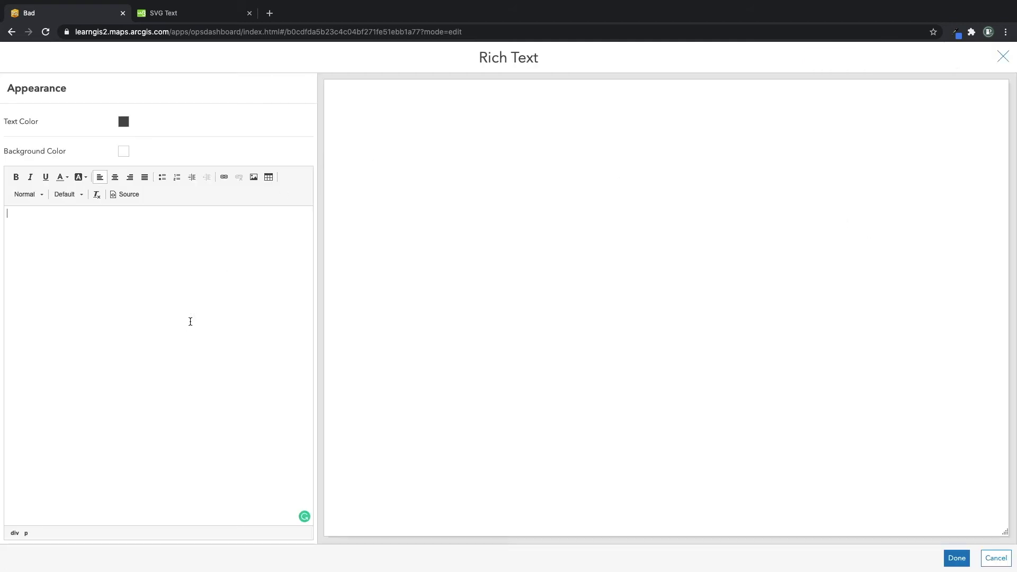
click(125, 193)
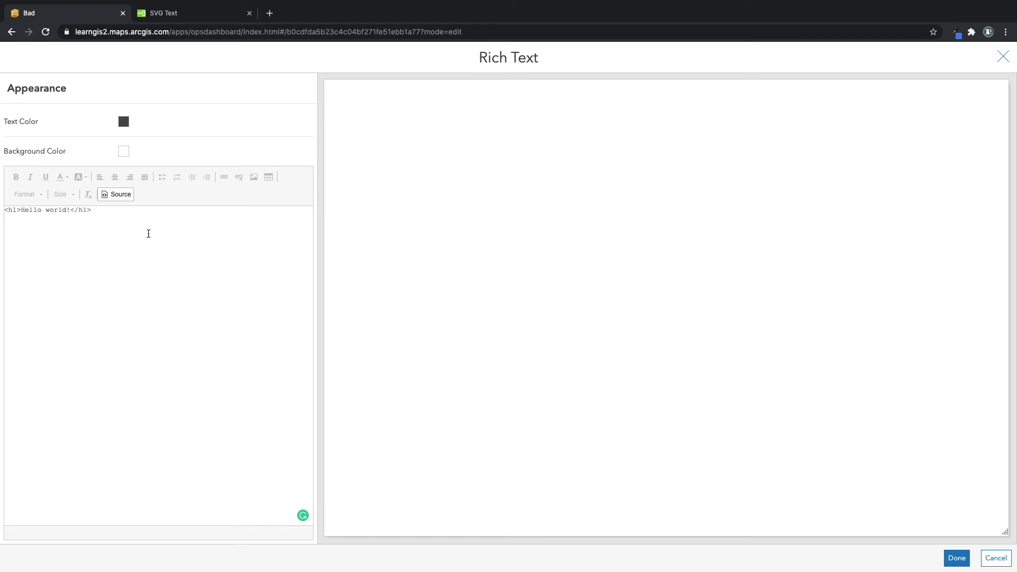
click(104, 195)
triple_click(2, 221)
click(274, 271)
drag(274, 270, 7, 223)
click(150, 256)
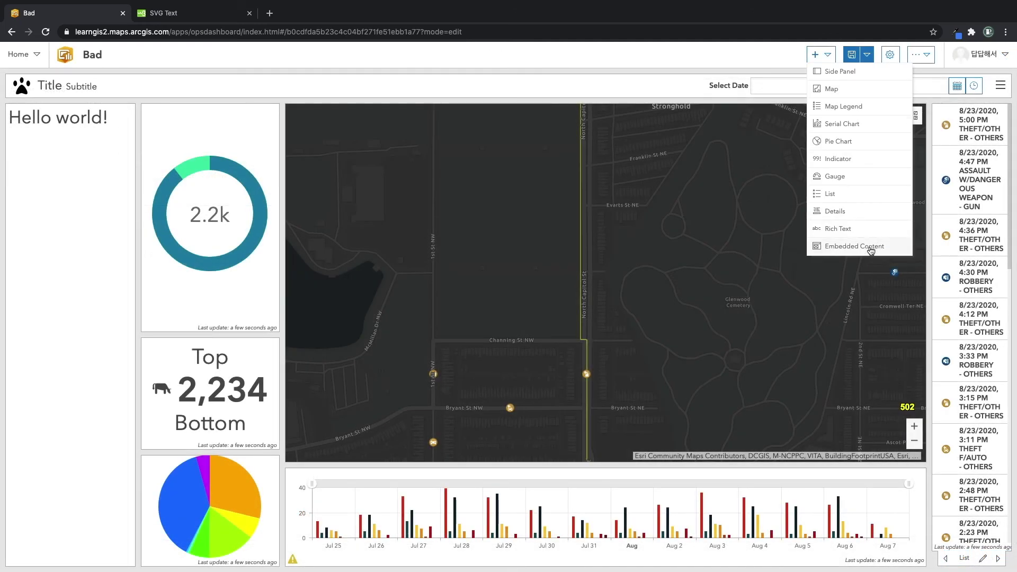
click(870, 248)
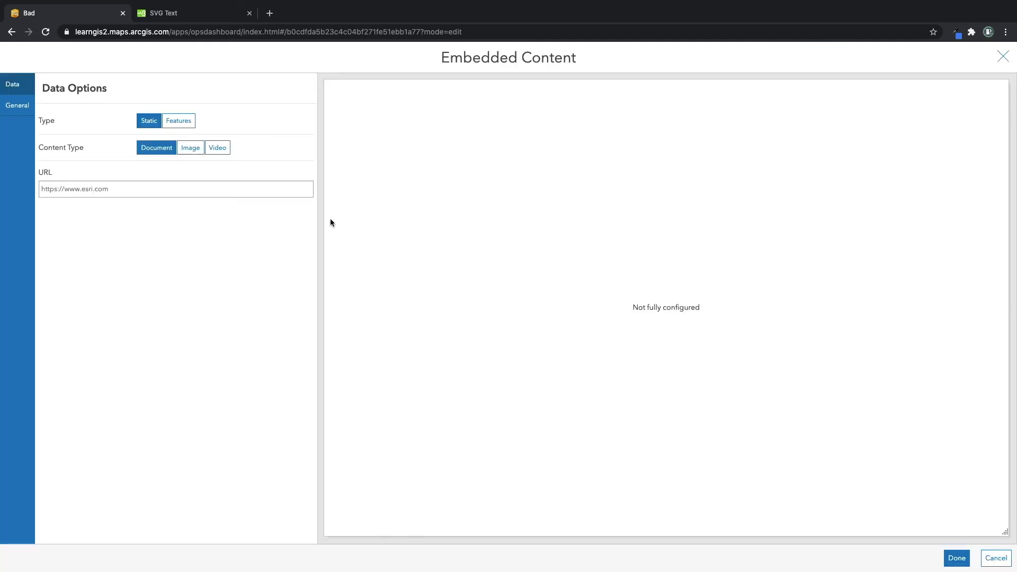
click(192, 148)
click(216, 149)
click(184, 121)
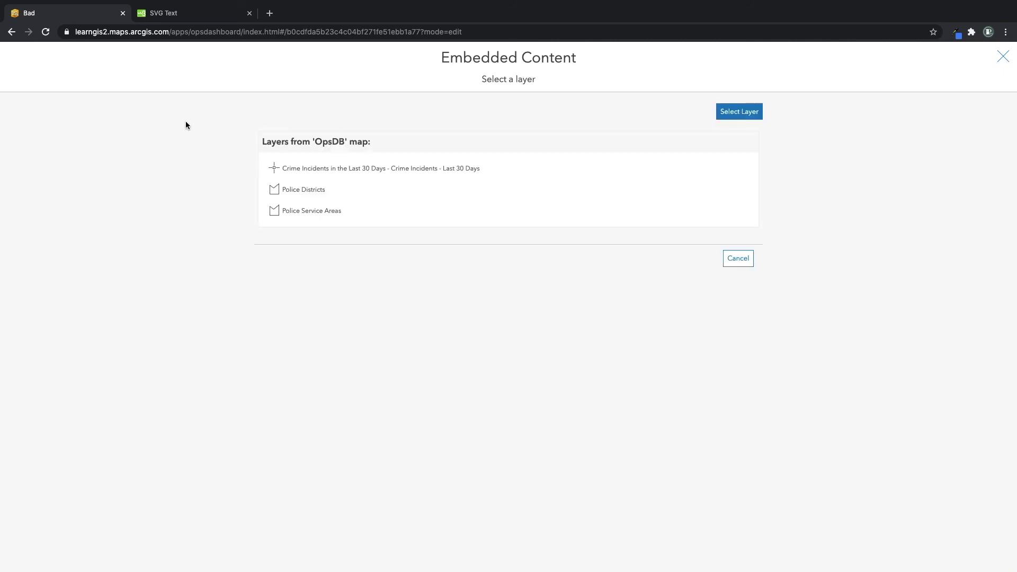
click(328, 168)
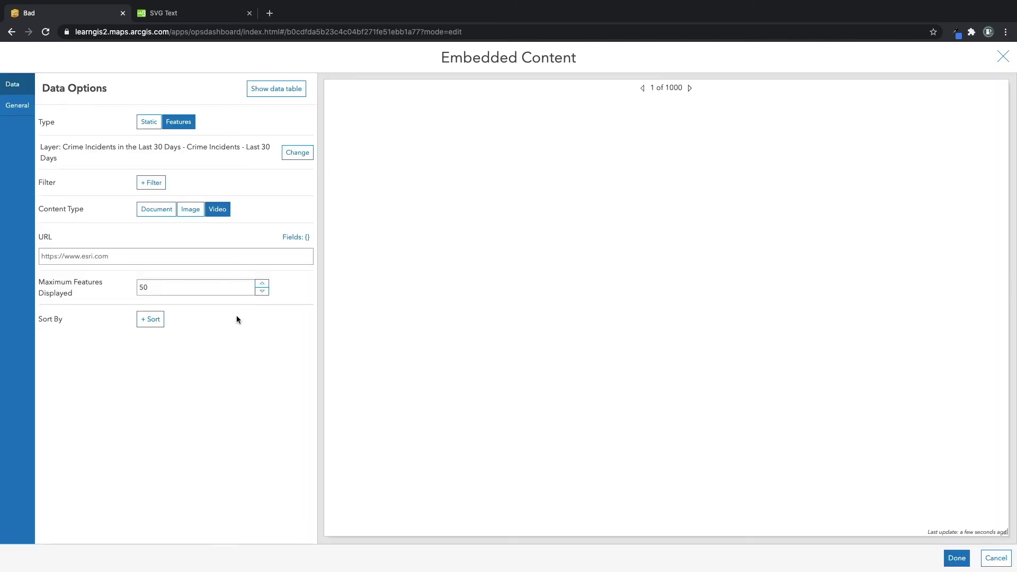
click(20, 106)
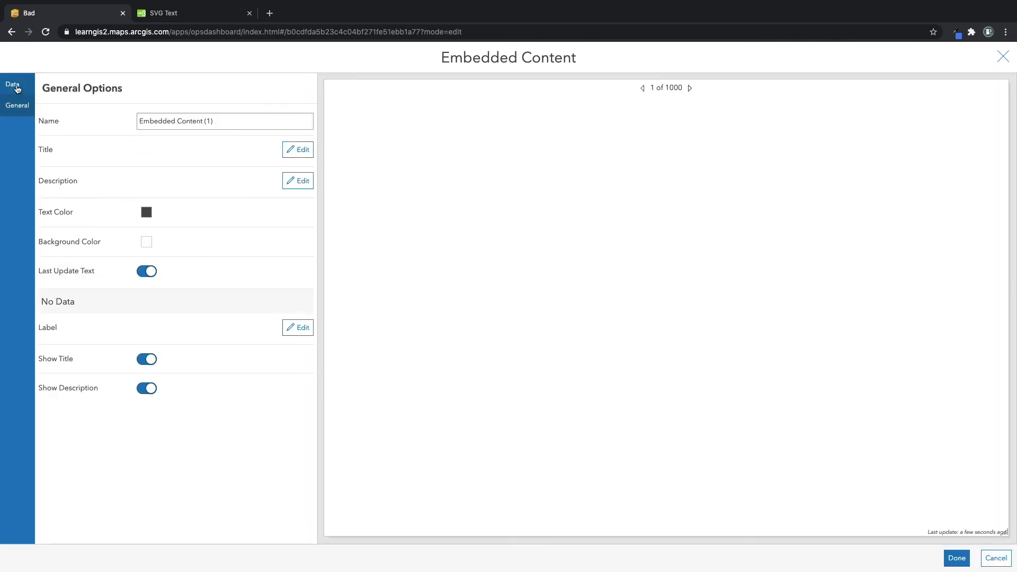
click(16, 87)
click(193, 213)
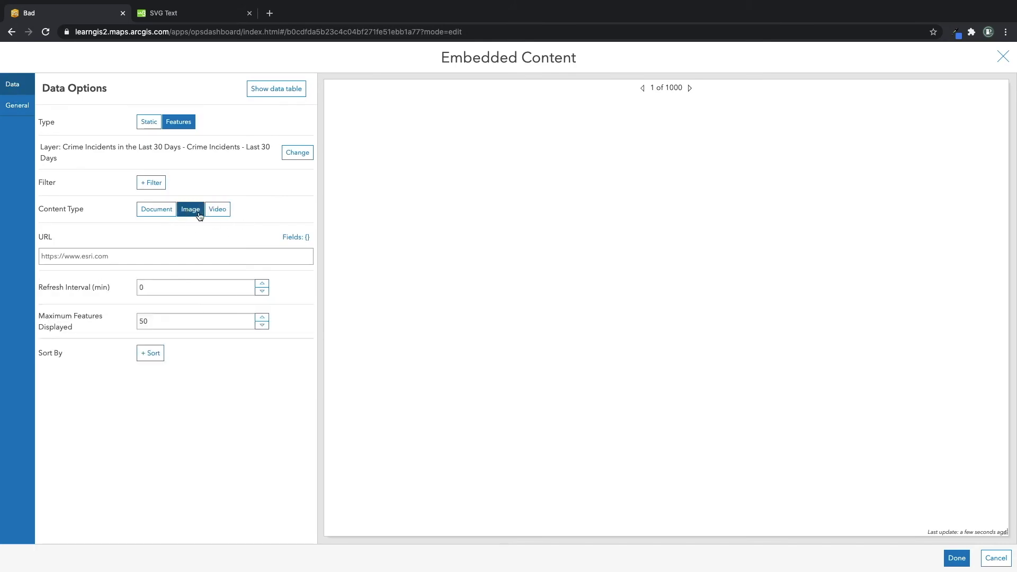
click(170, 213)
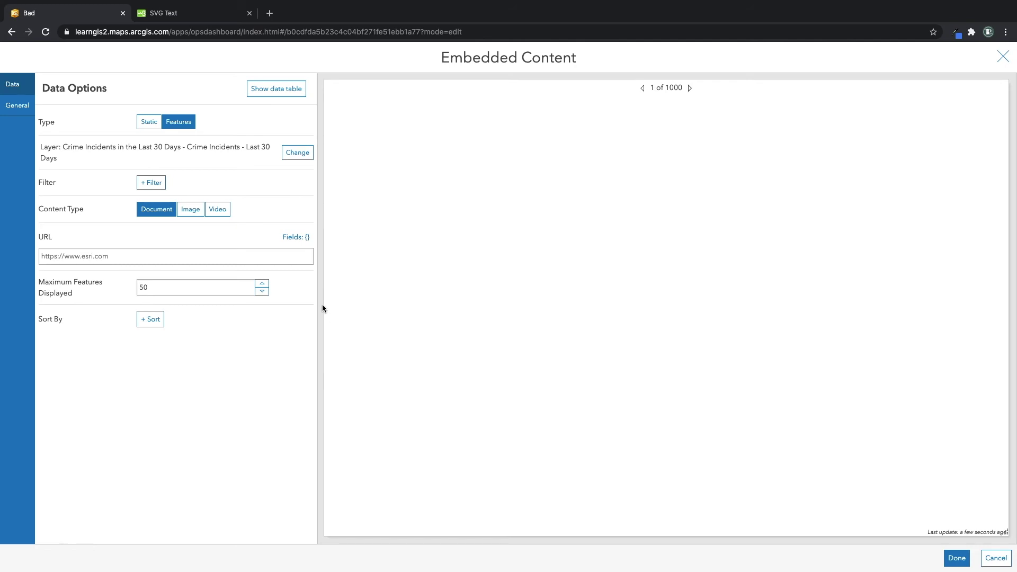
click(217, 211)
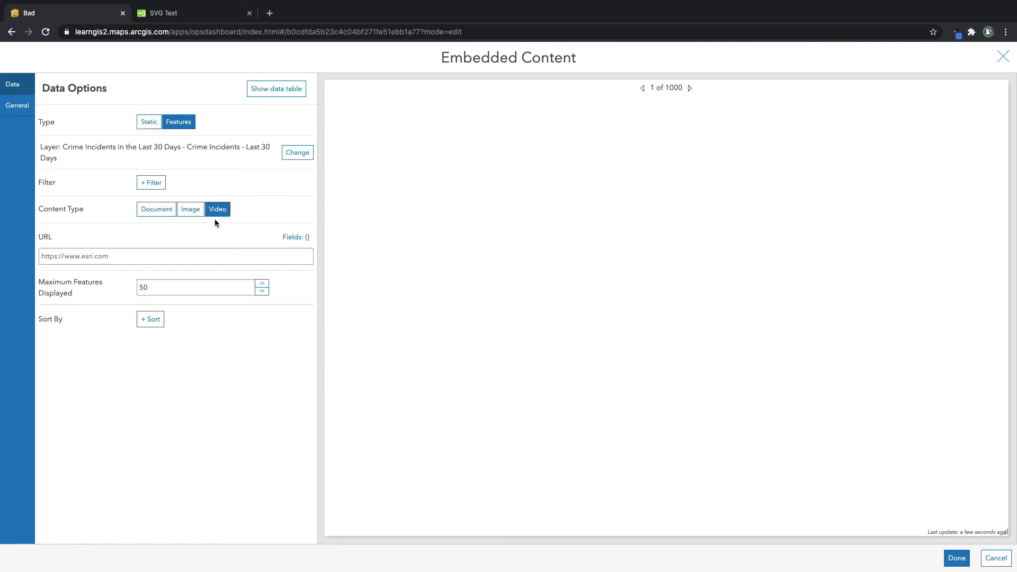
click(295, 236)
scroll(275, 302, down, 3)
click(276, 305)
click(995, 556)
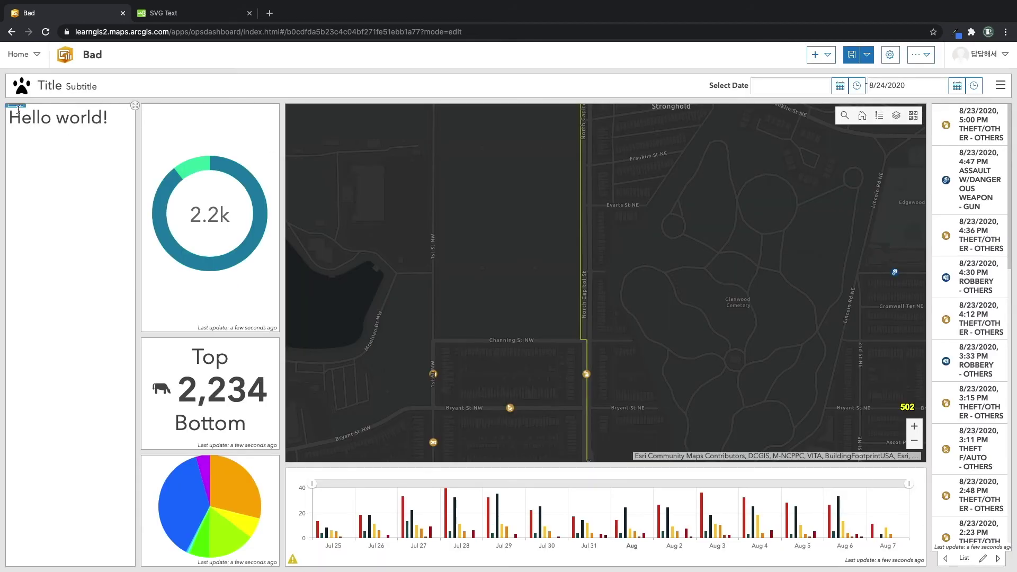
Delete the "Hello world!" rich text element and return the map to its default extent.
mouse_move(18, 112)
click(17, 153)
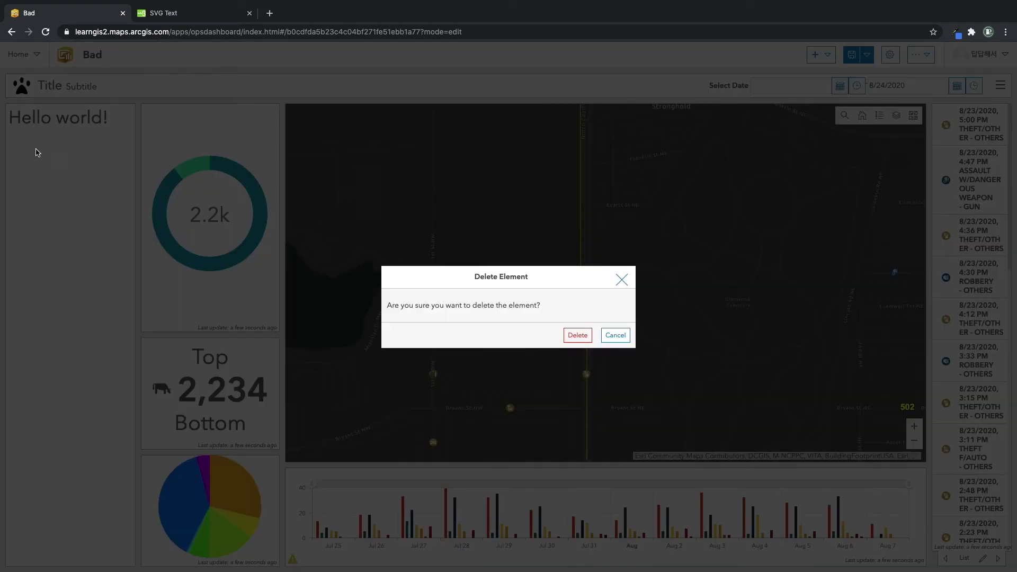
click(578, 336)
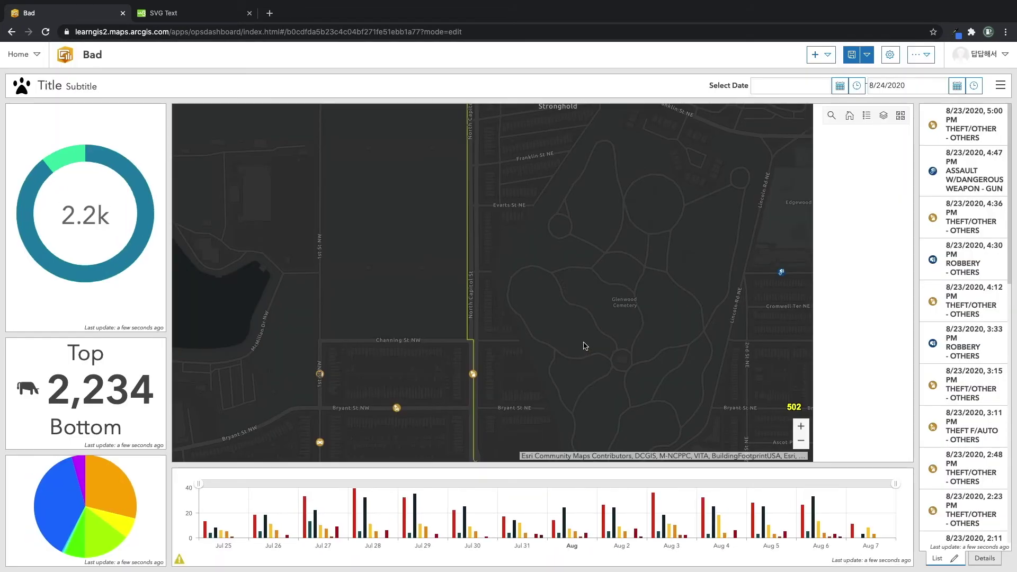
click(849, 116)
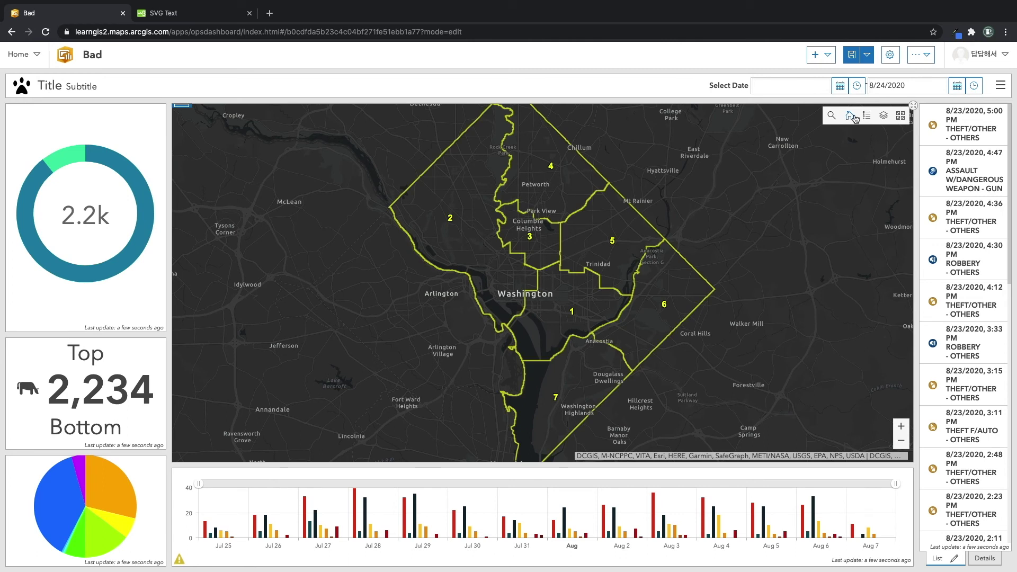
Configure the map so that changes to its extent filter the Indicator (1) element.
mouse_move(181, 109)
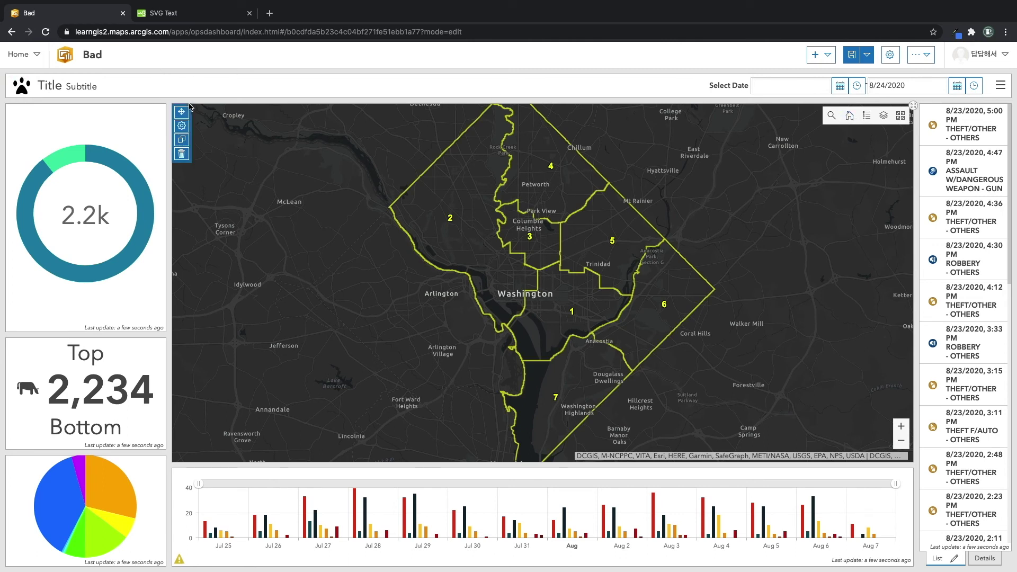
click(184, 130)
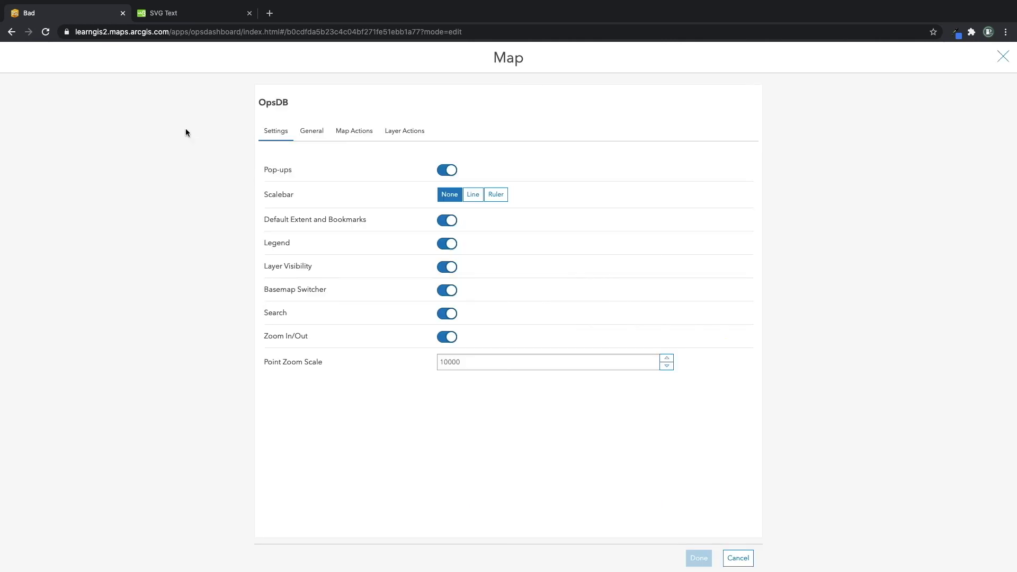
click(357, 132)
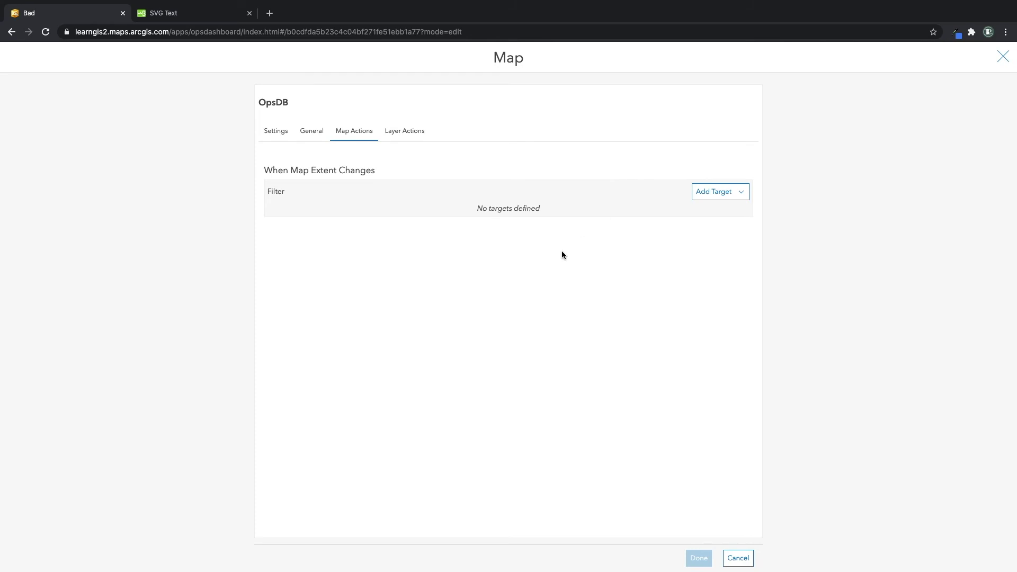
click(719, 194)
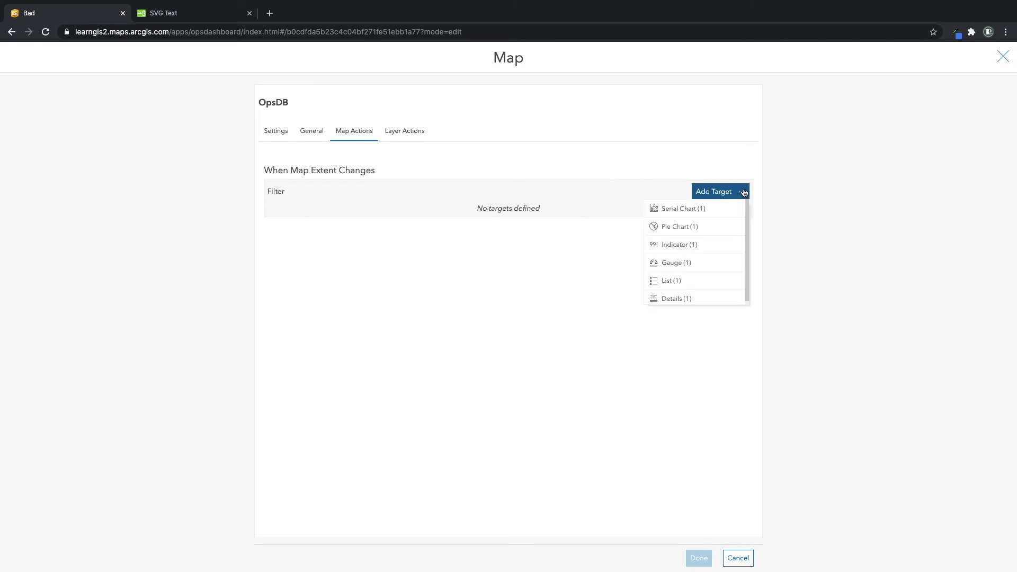
scroll(718, 248, down, 1)
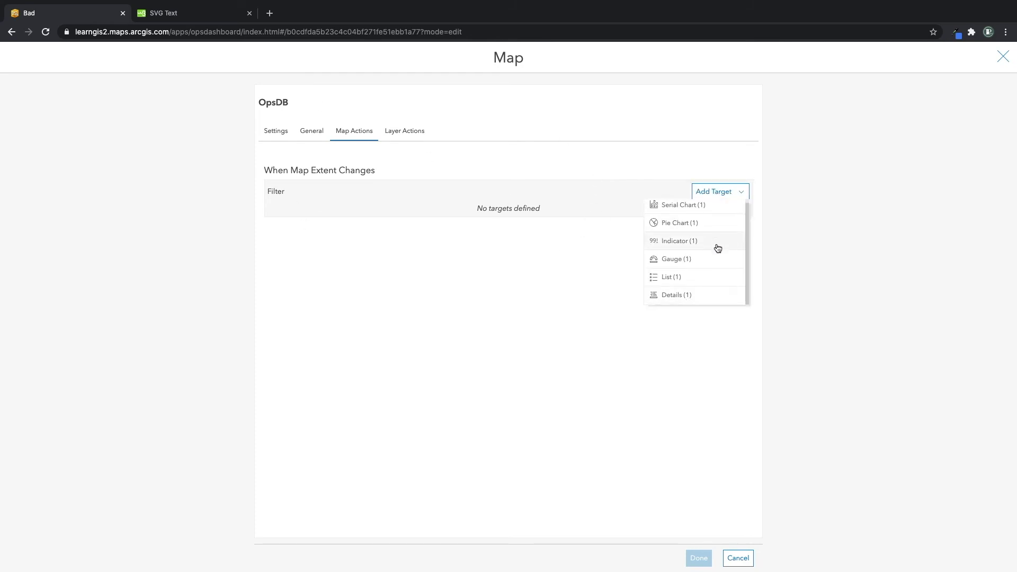
scroll(717, 248, up, 1)
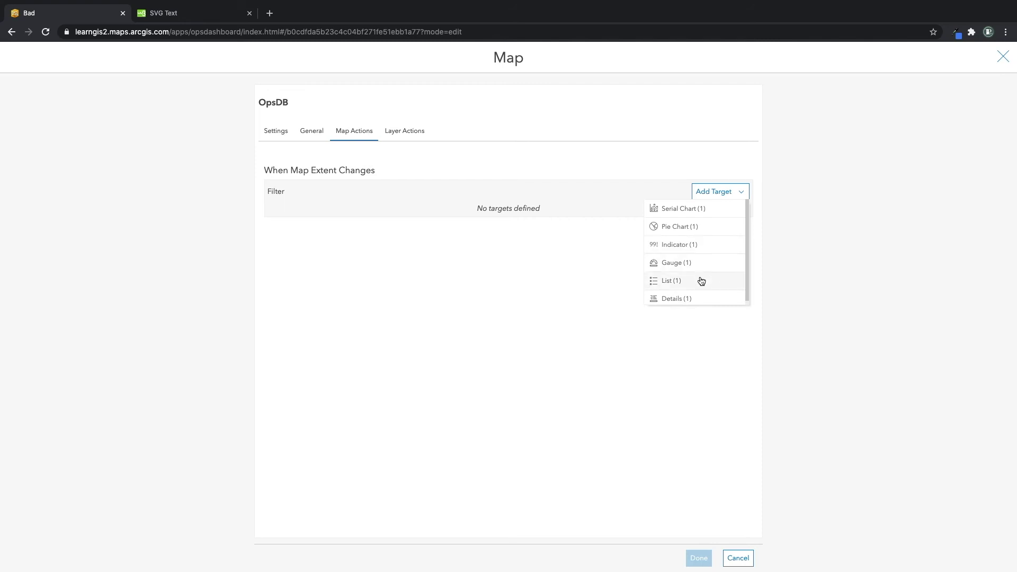
click(700, 245)
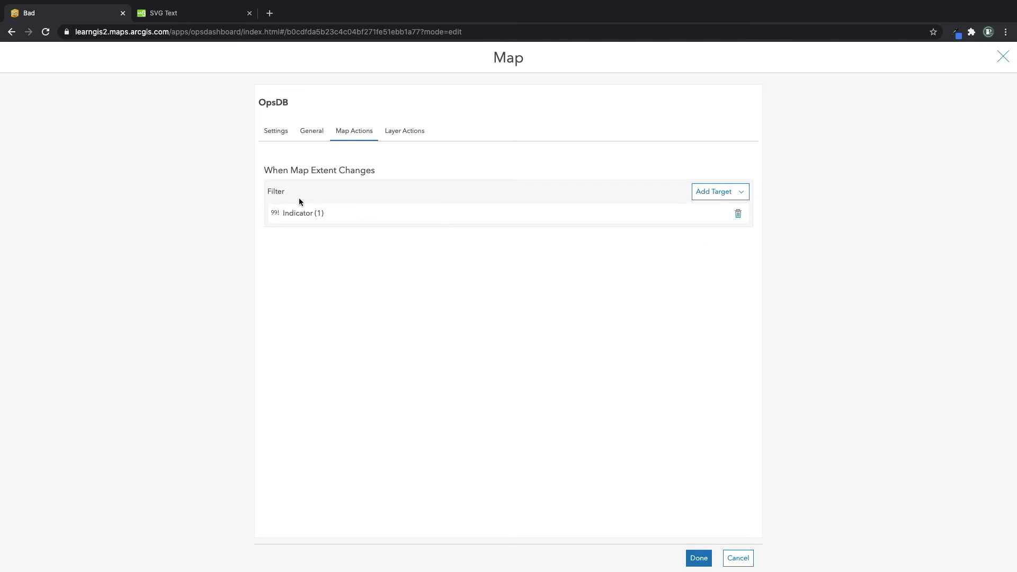
click(697, 558)
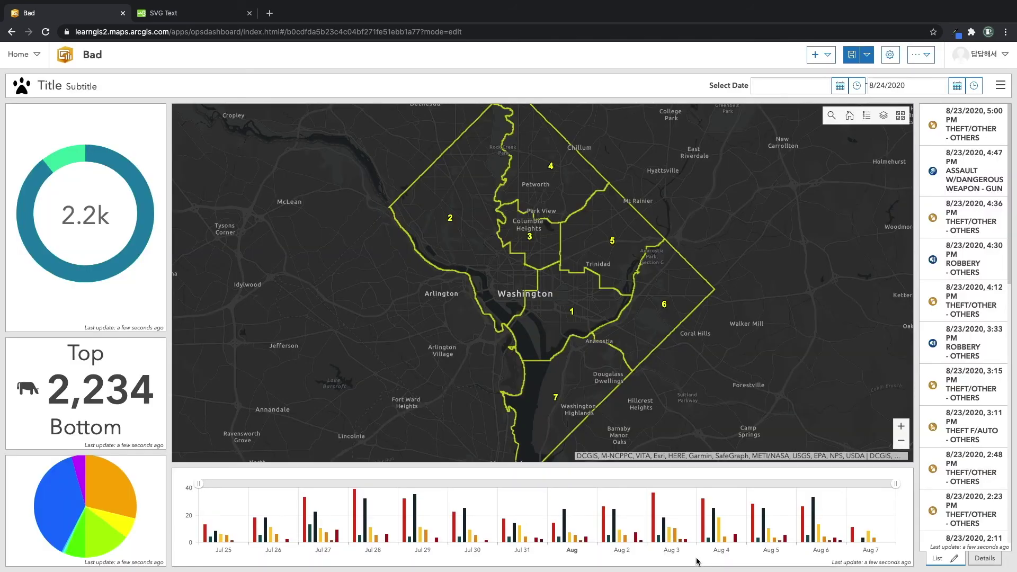
Zoom in and pan the map to test the indicator's extent filter, and widen the crime list column.
scroll(548, 242, up, 10)
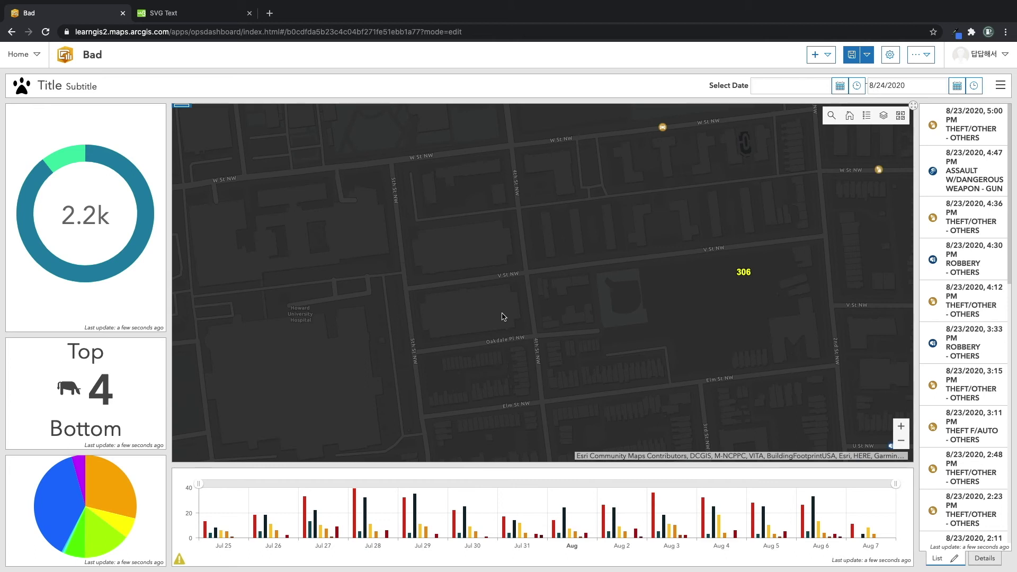
drag(580, 250, 503, 283)
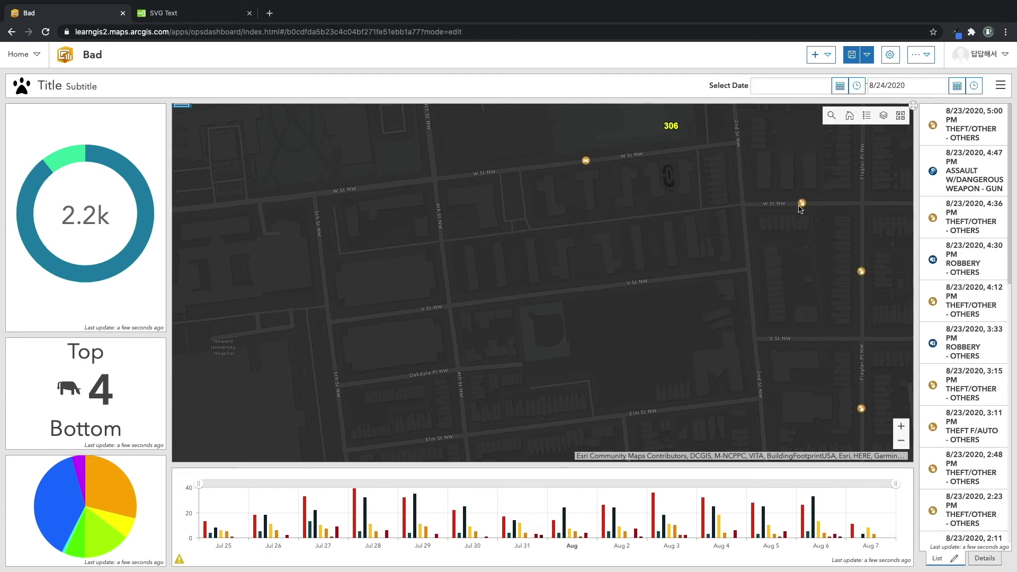
drag(913, 286, 853, 284)
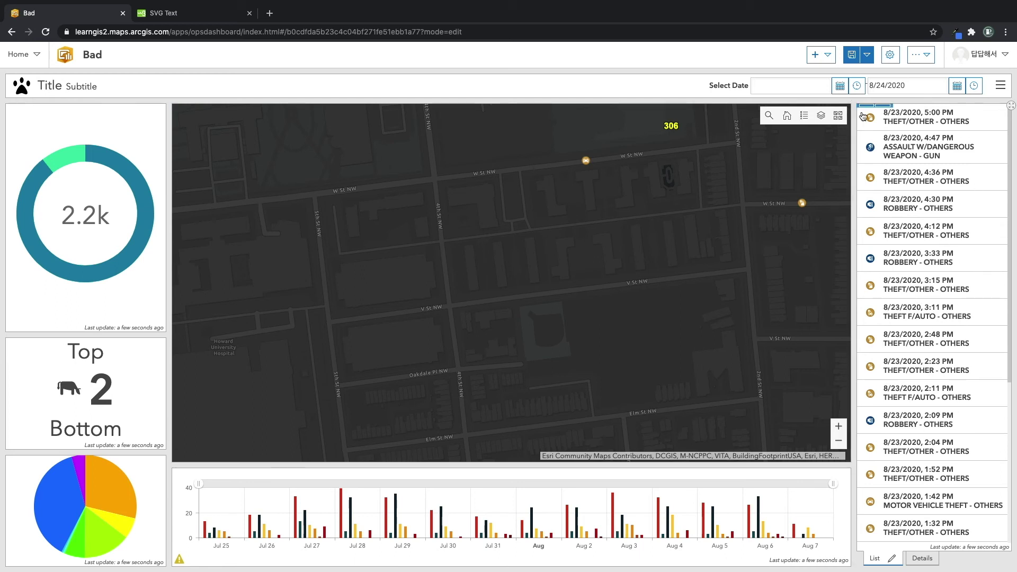
Add Filter, Flash and Zoom actions to the crime list for when its selection changes.
mouse_move(875, 108)
click(883, 127)
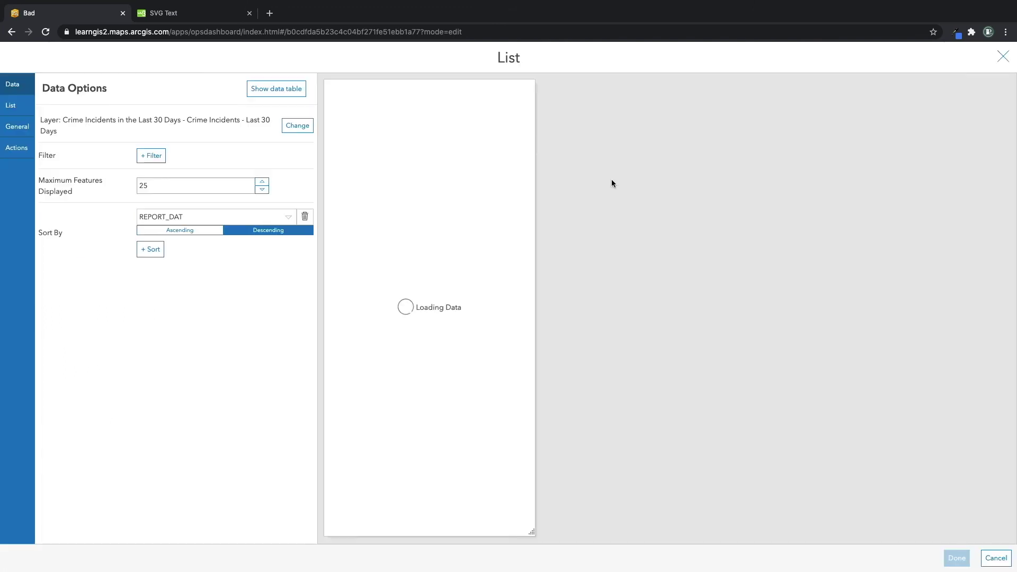
click(23, 153)
click(289, 150)
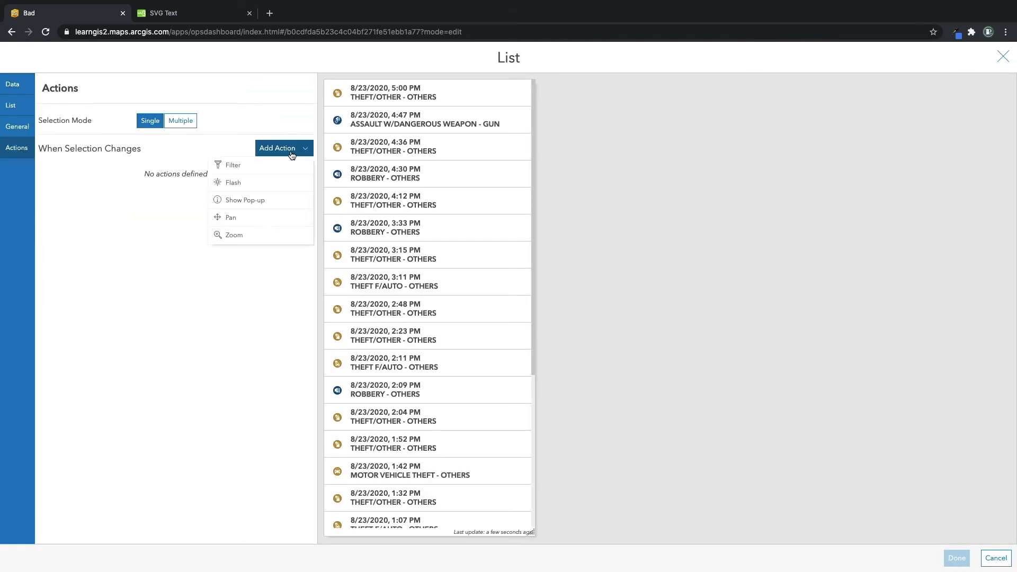
click(279, 163)
click(286, 151)
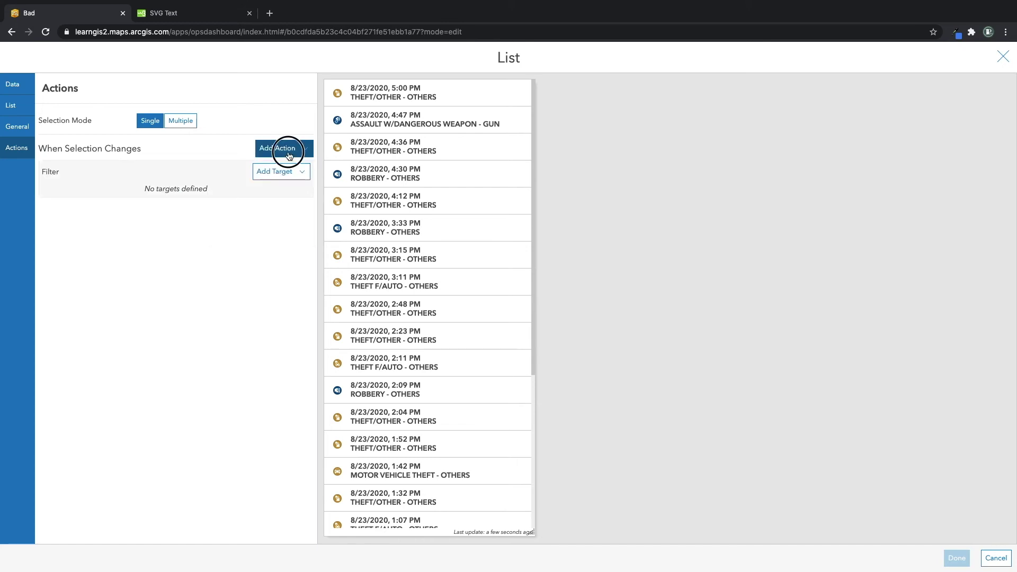
click(268, 165)
click(283, 148)
click(268, 197)
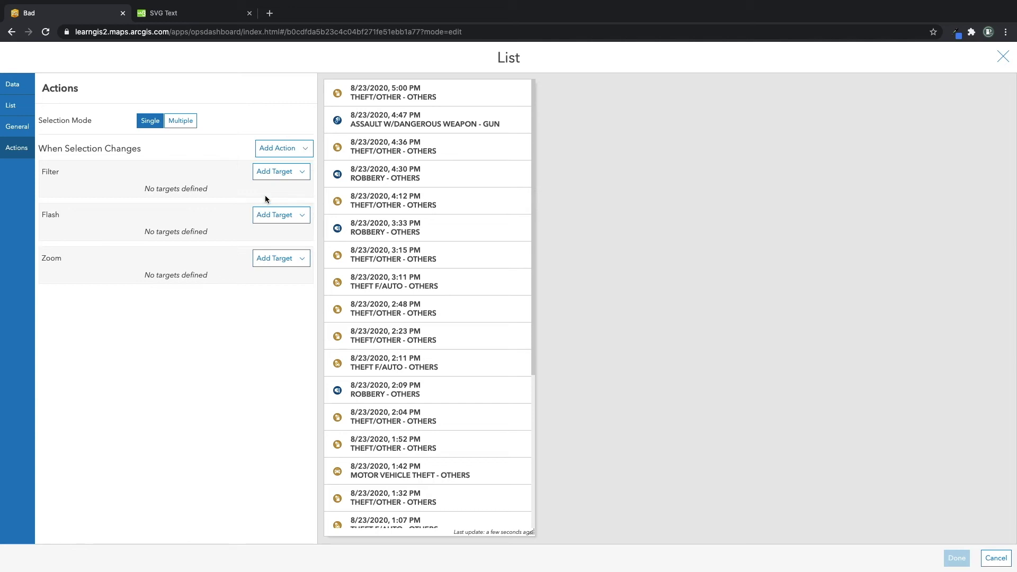
Target the list's Filter action at the Crime Incidents in the Last 30 Days layer, and its Flash and Zoom actions at Map (1).
click(294, 174)
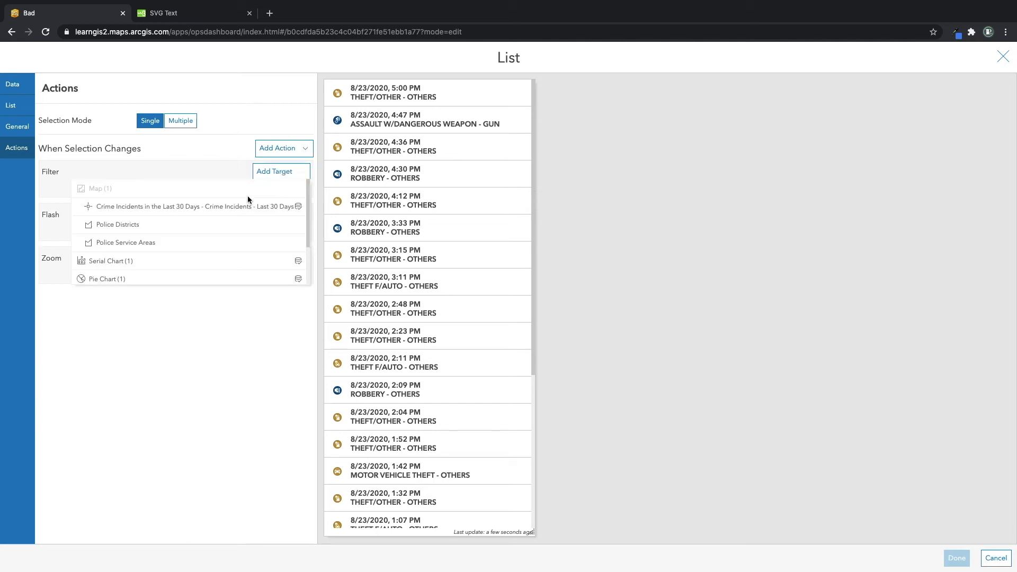
click(205, 207)
click(281, 224)
click(265, 240)
click(289, 272)
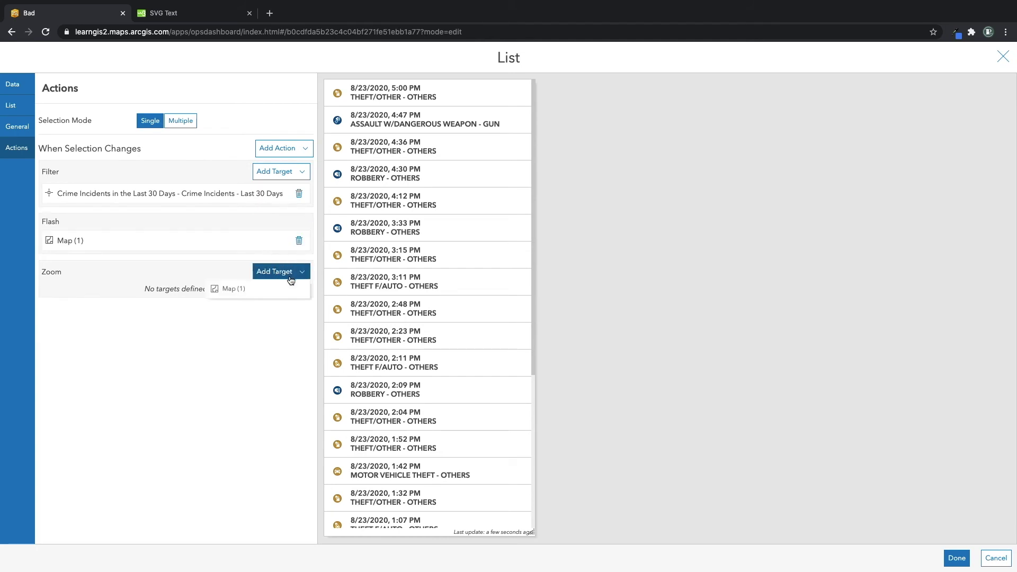
click(261, 293)
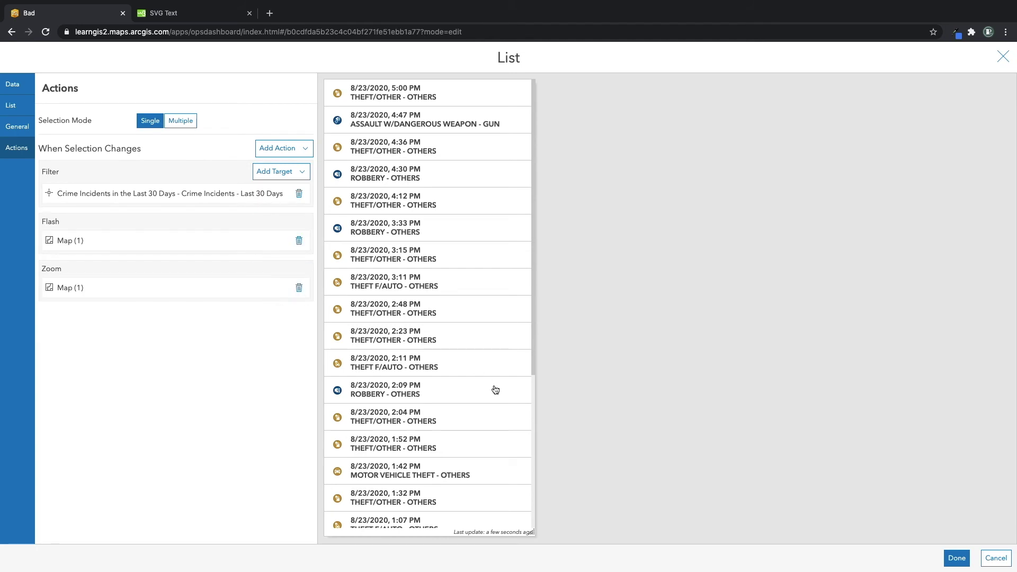
click(957, 560)
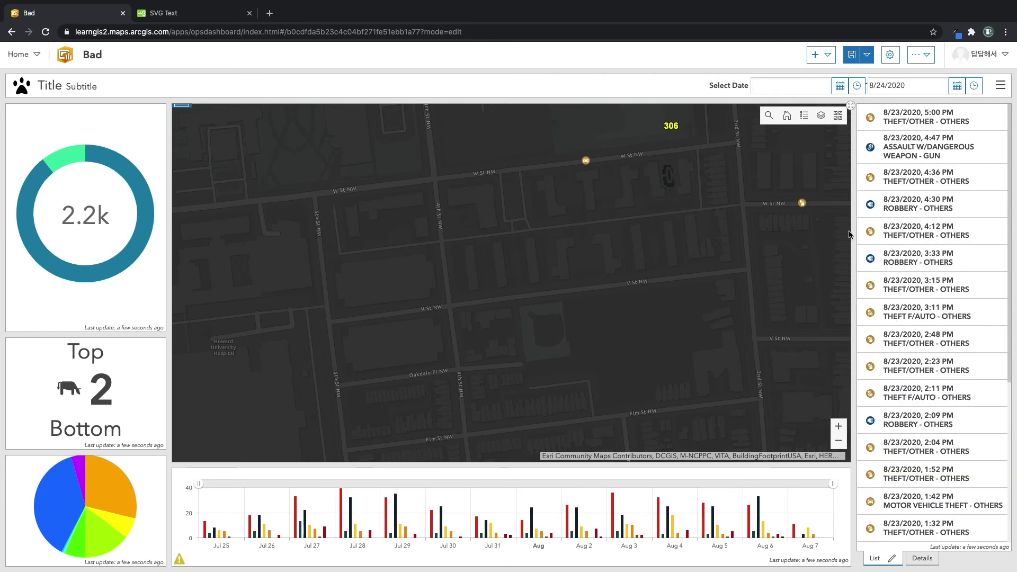
Select the 5:00 PM theft in the crime list and compare the details element with the incident's map pop-up.
click(927, 127)
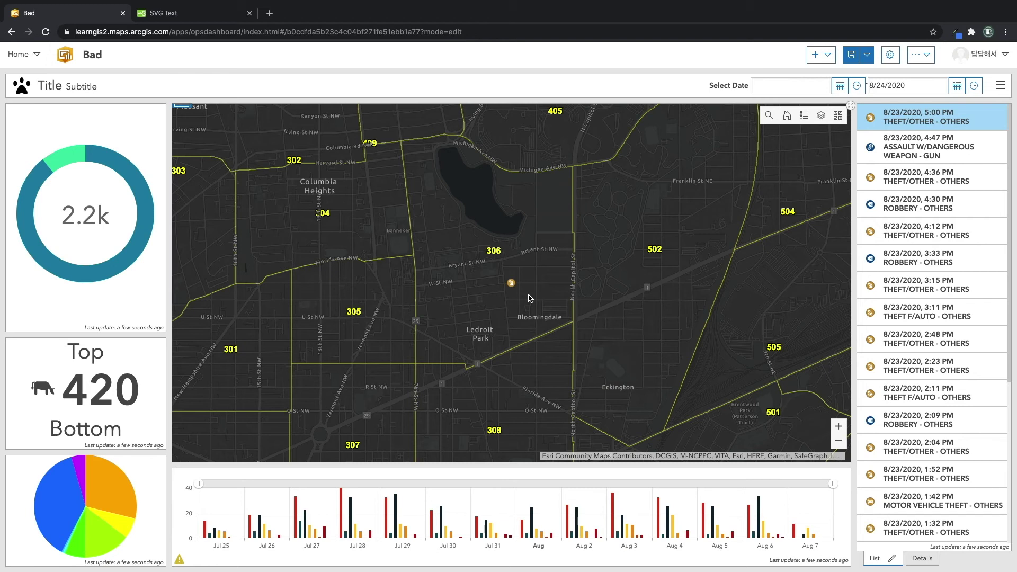
click(919, 561)
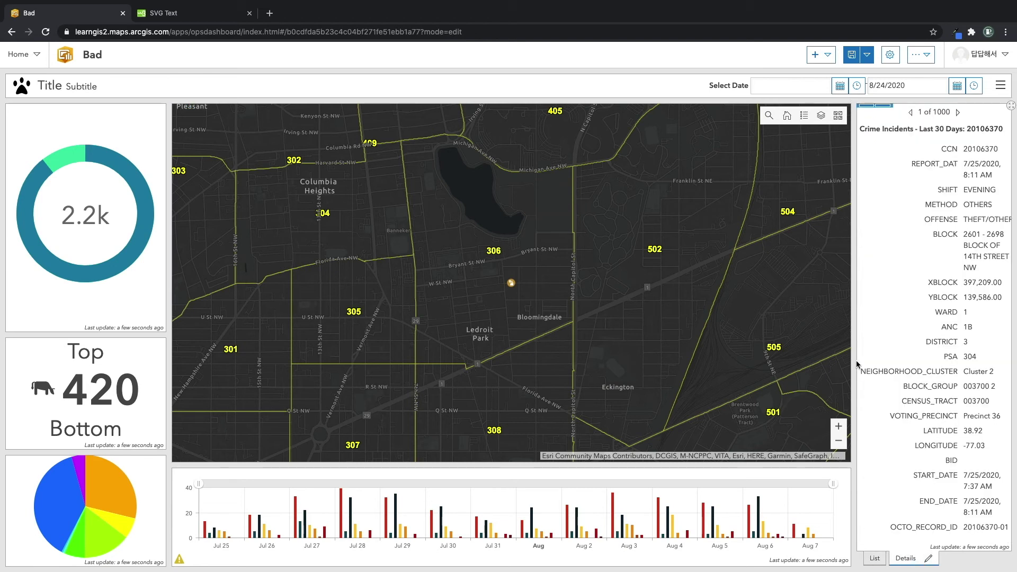
click(511, 284)
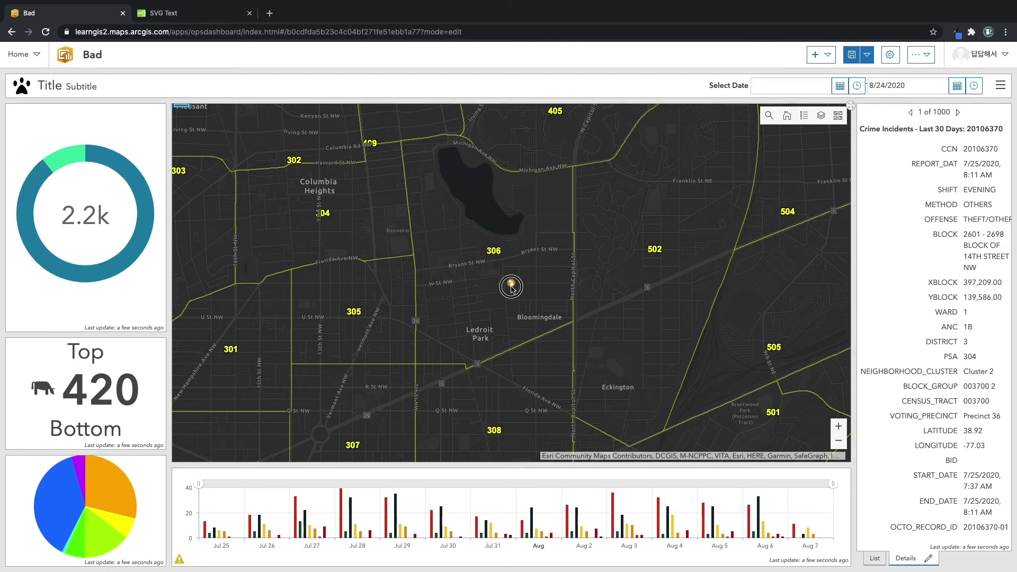
scroll(353, 209, down, 3)
scroll(354, 210, up, 3)
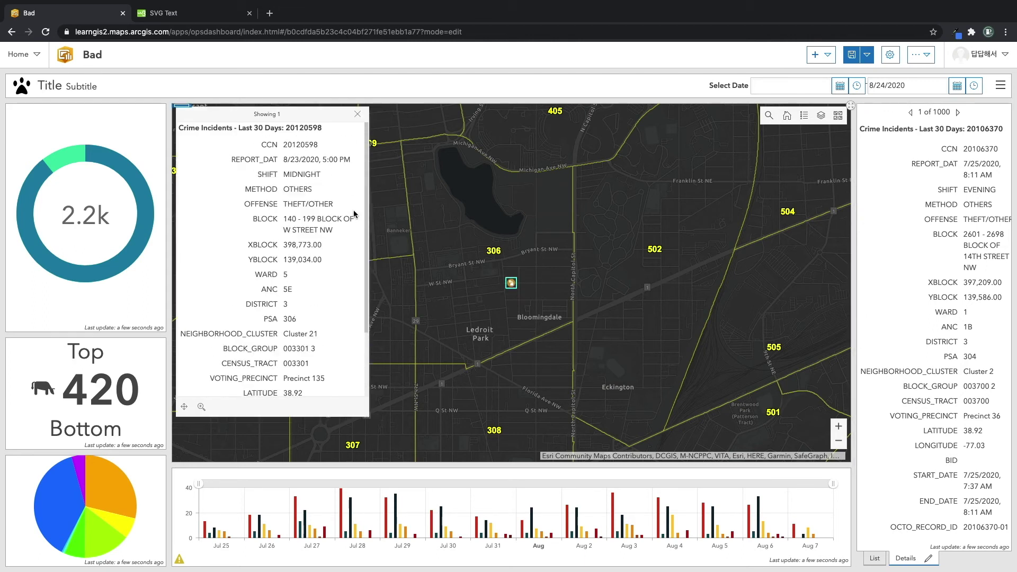
click(358, 114)
Move the details element out of the stack to the map's left side and add it as a filter target of the crime list.
mouse_move(885, 111)
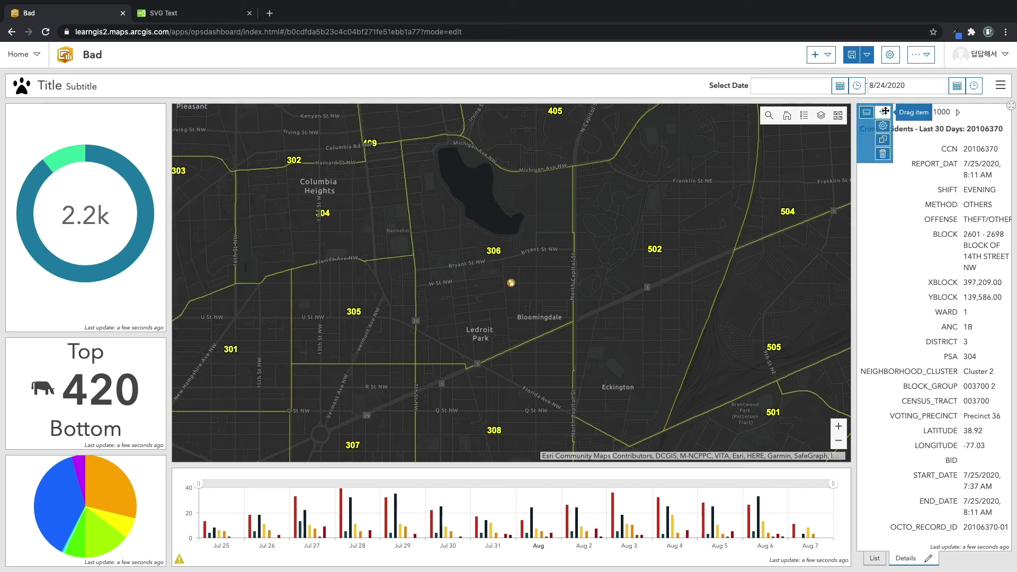
drag(885, 111, 193, 282)
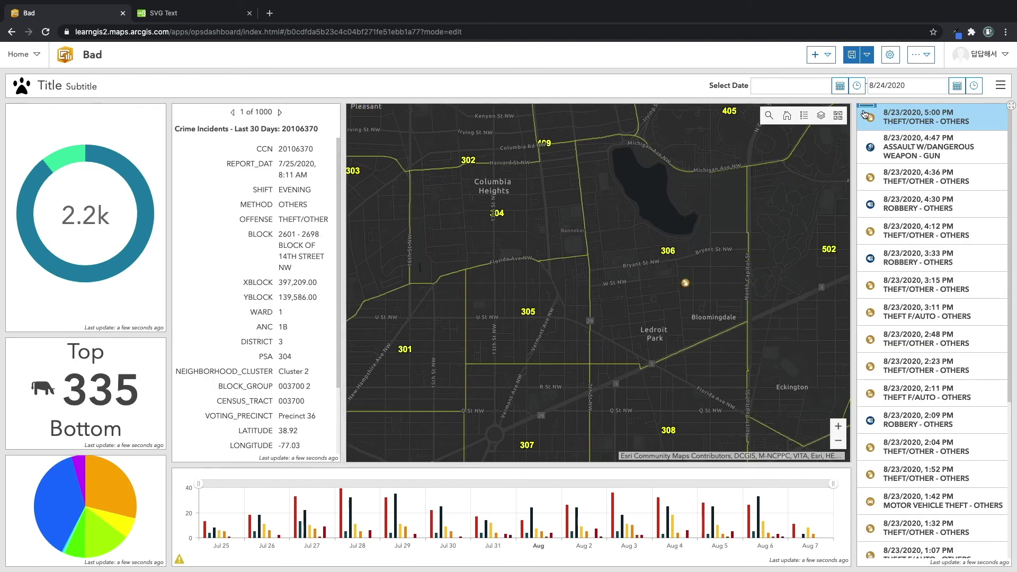
mouse_move(870, 108)
click(867, 126)
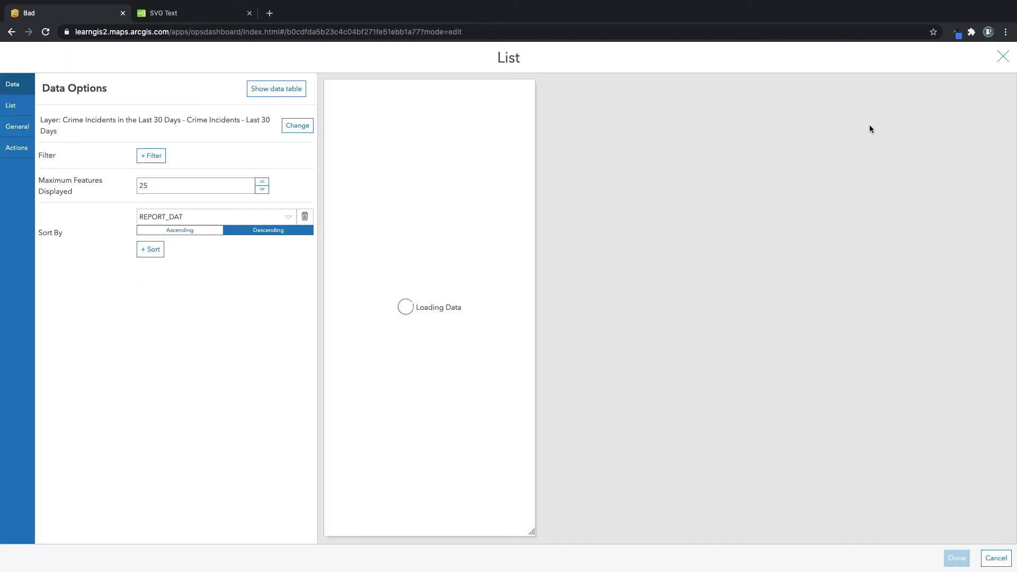
click(17, 148)
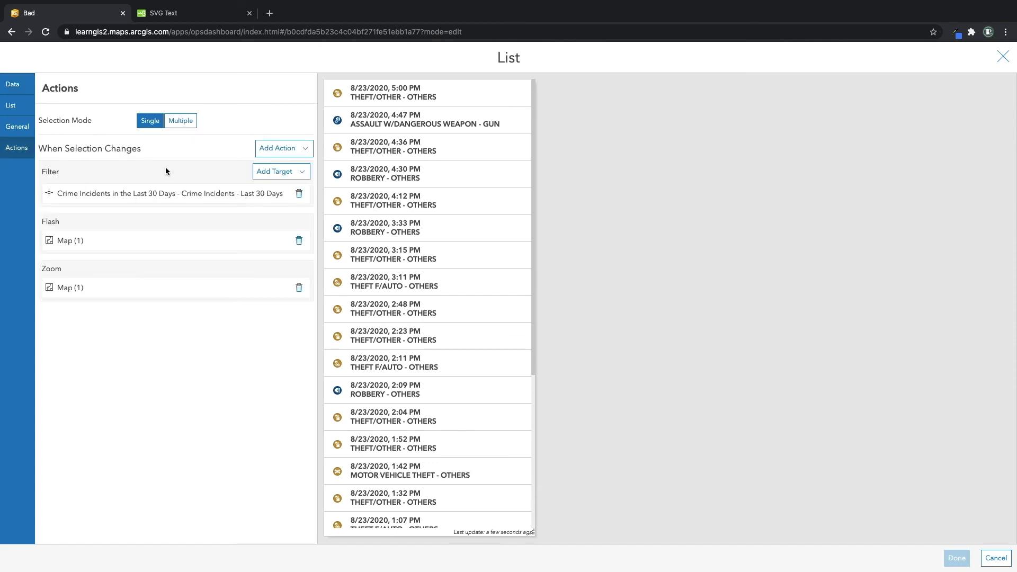
click(276, 171)
scroll(281, 230, down, 2)
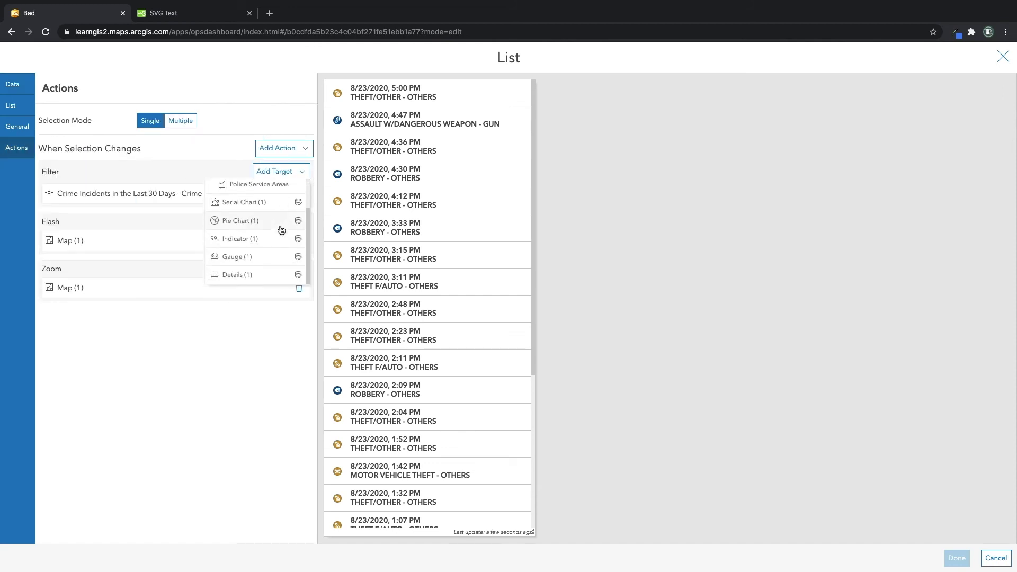
click(271, 275)
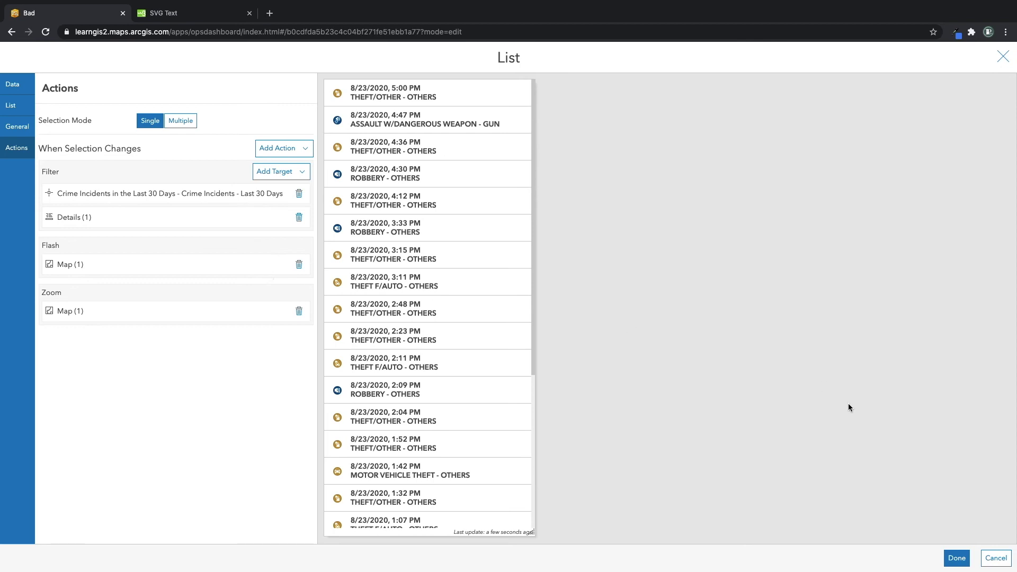
click(956, 558)
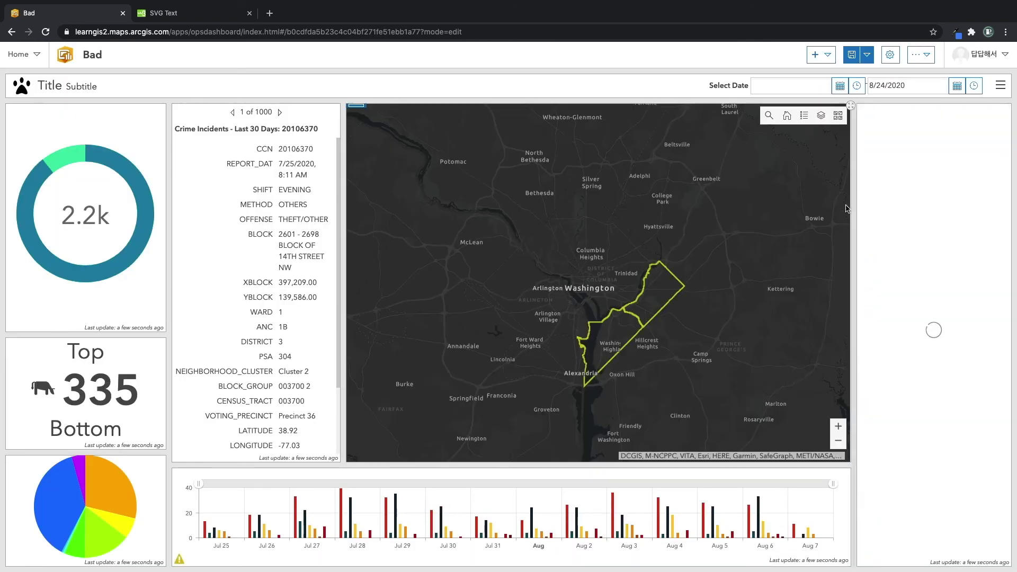
Test the list actions by selecting the 4:47 PM assault and the 4:30 PM robbery.
click(908, 151)
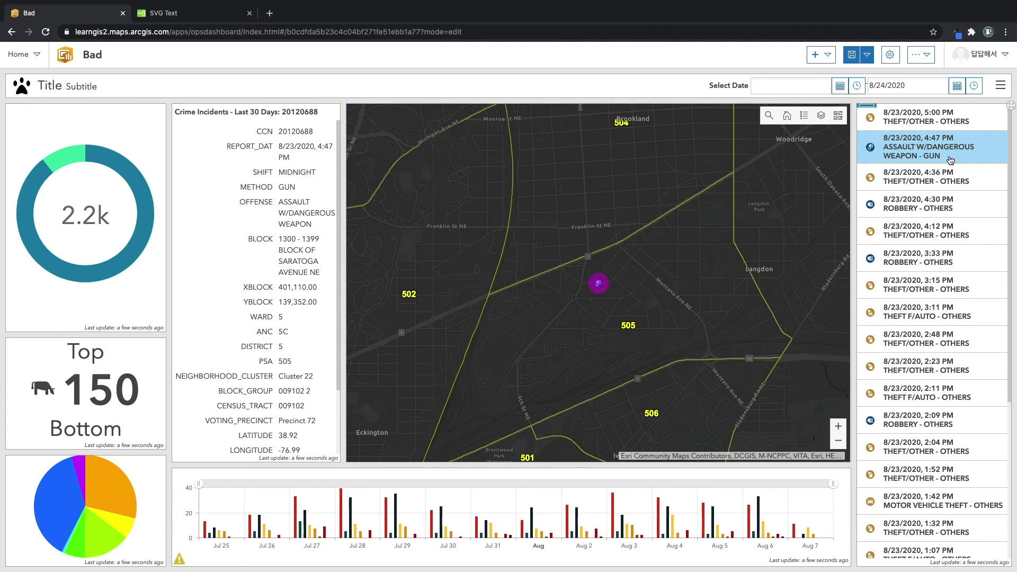
scroll(295, 208, down, 2)
scroll(294, 208, up, 2)
click(937, 204)
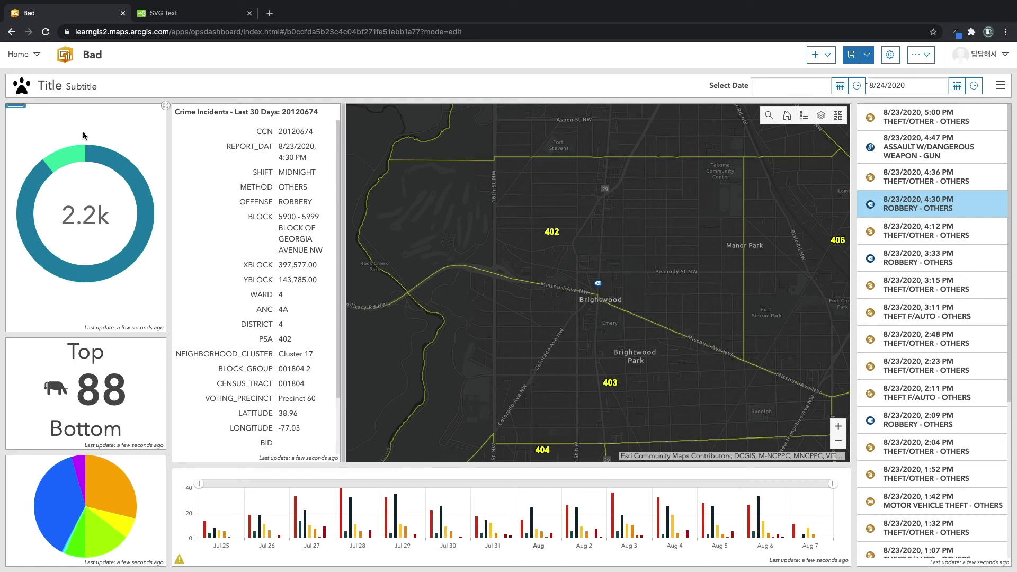
Add a category selector to the header with categories from the Police Service Areas features and preview its choices.
mouse_move(18, 101)
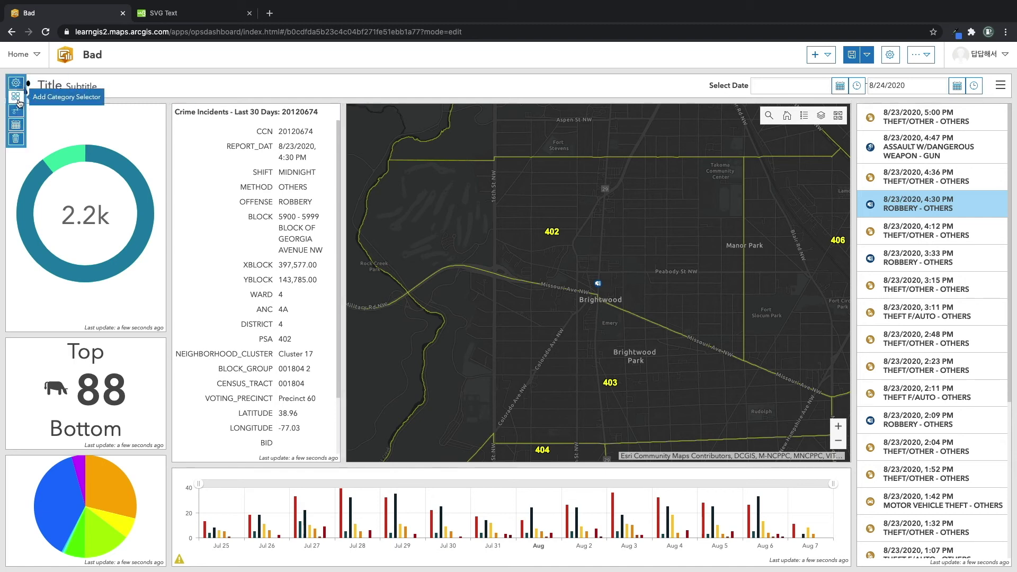
click(16, 98)
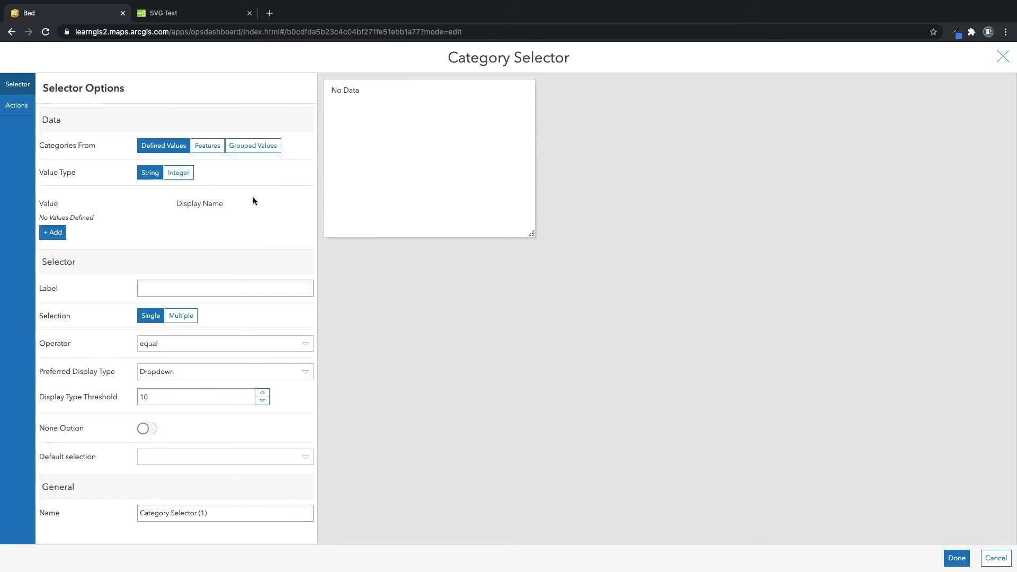
click(207, 146)
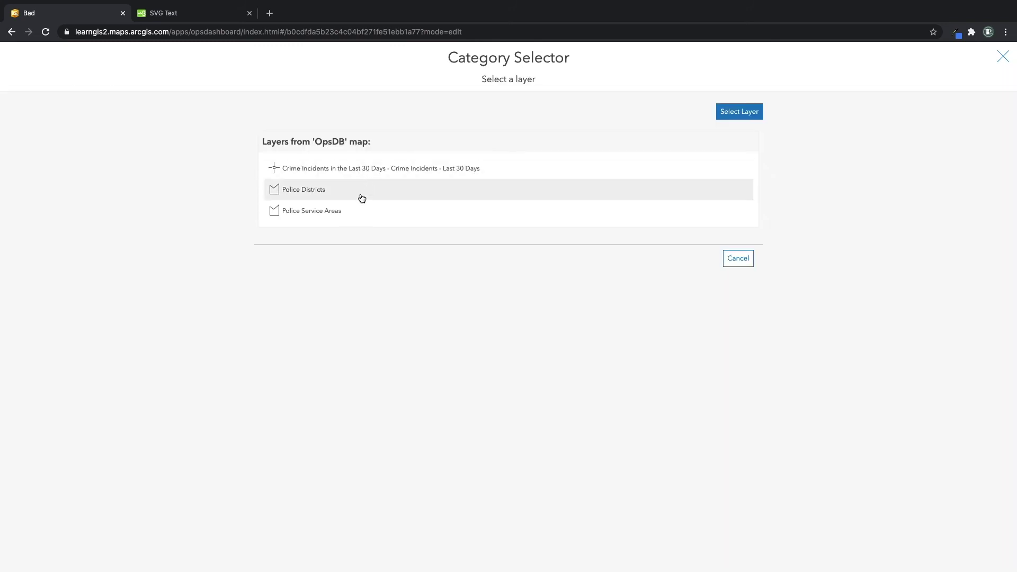
click(358, 211)
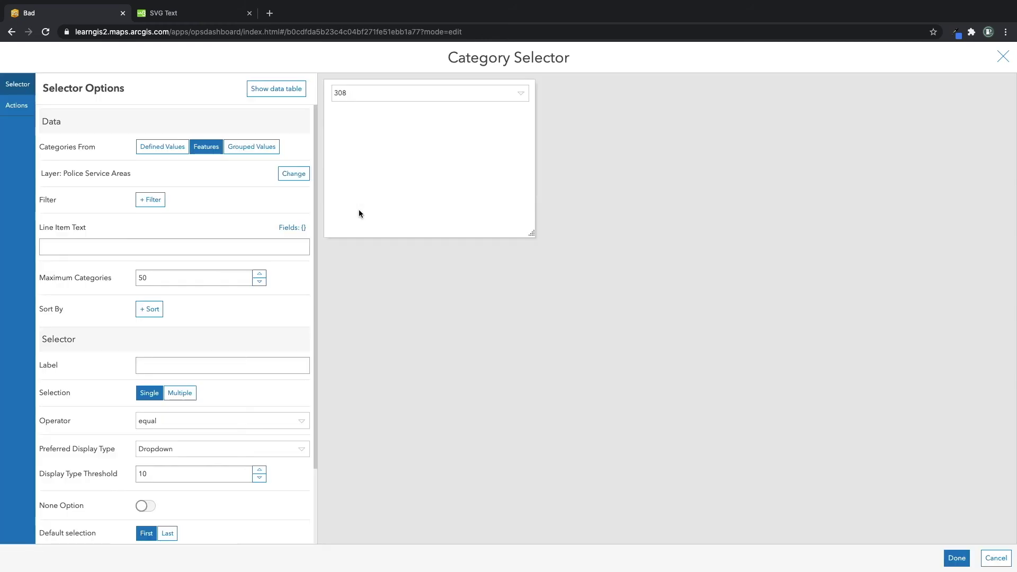
click(522, 94)
scroll(480, 132, down, 1)
scroll(480, 132, up, 1)
click(466, 380)
Add a Filter action to the category selector and target it at the Crime Incidents in the Last 30 Days layer.
click(9, 105)
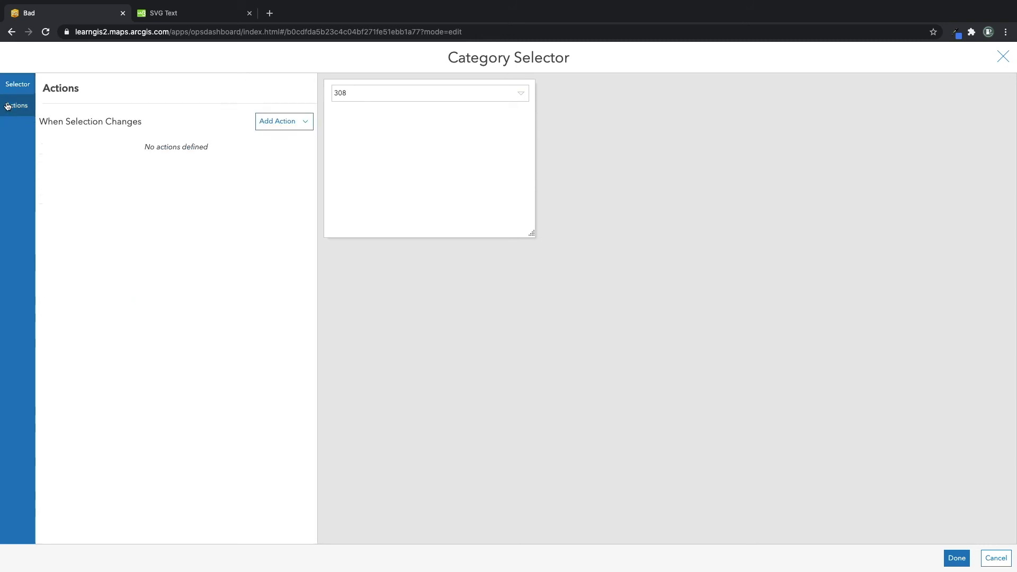
click(305, 123)
click(290, 144)
click(290, 145)
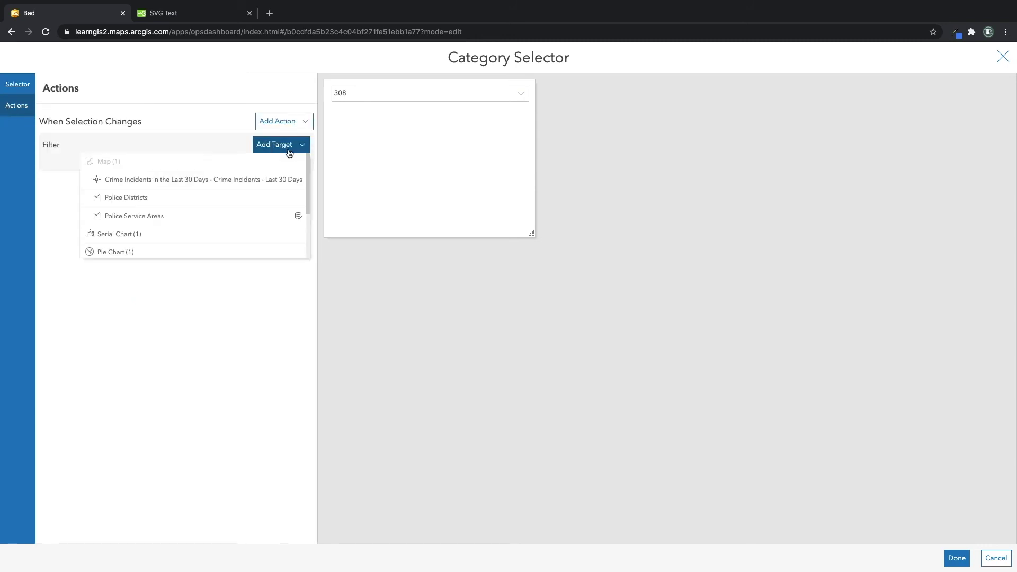
click(216, 180)
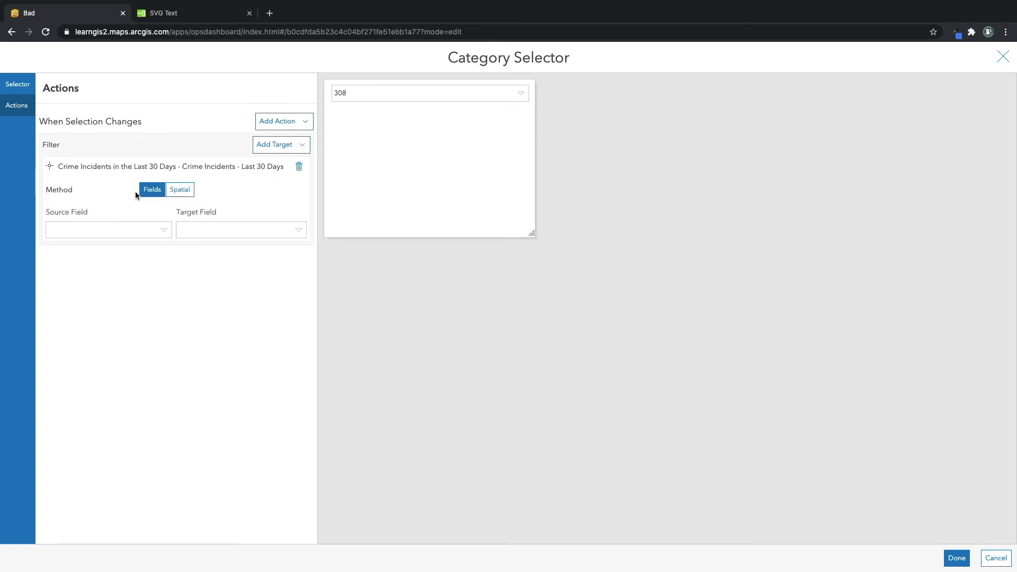
Try to match the selector's filter to the crime layer by fields, using PSA as the source field.
click(162, 229)
click(125, 283)
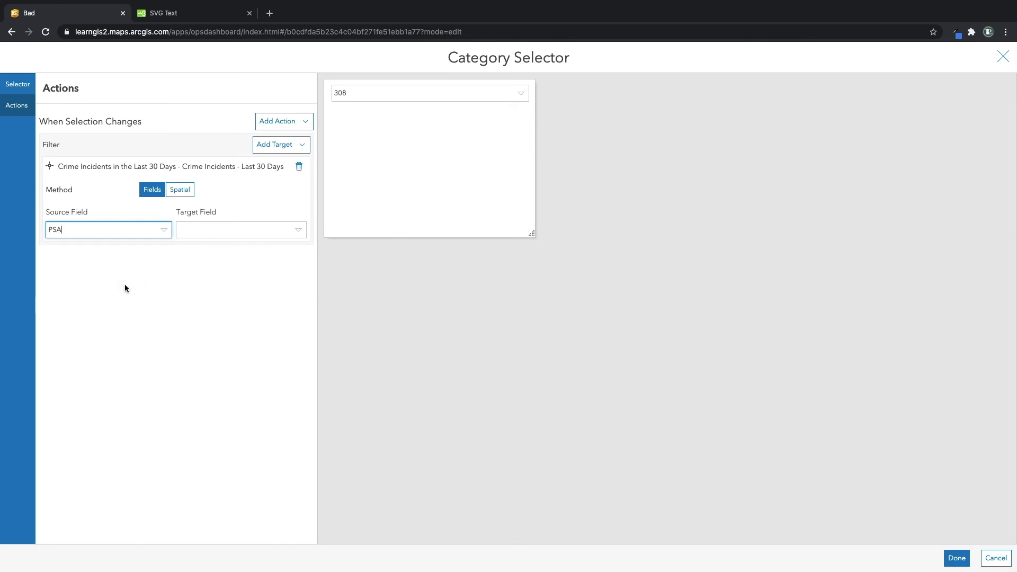
click(275, 235)
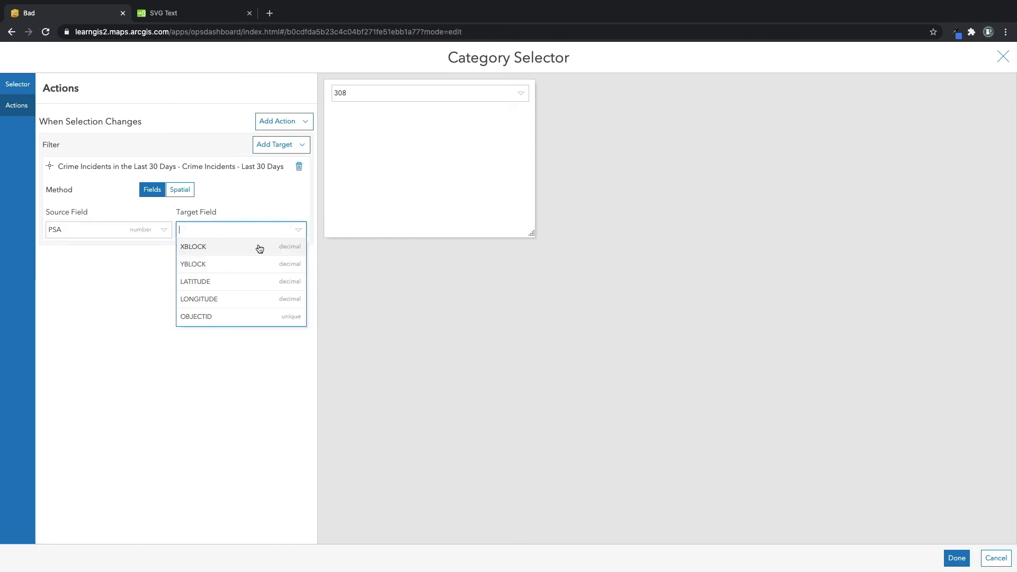
click(151, 262)
click(162, 229)
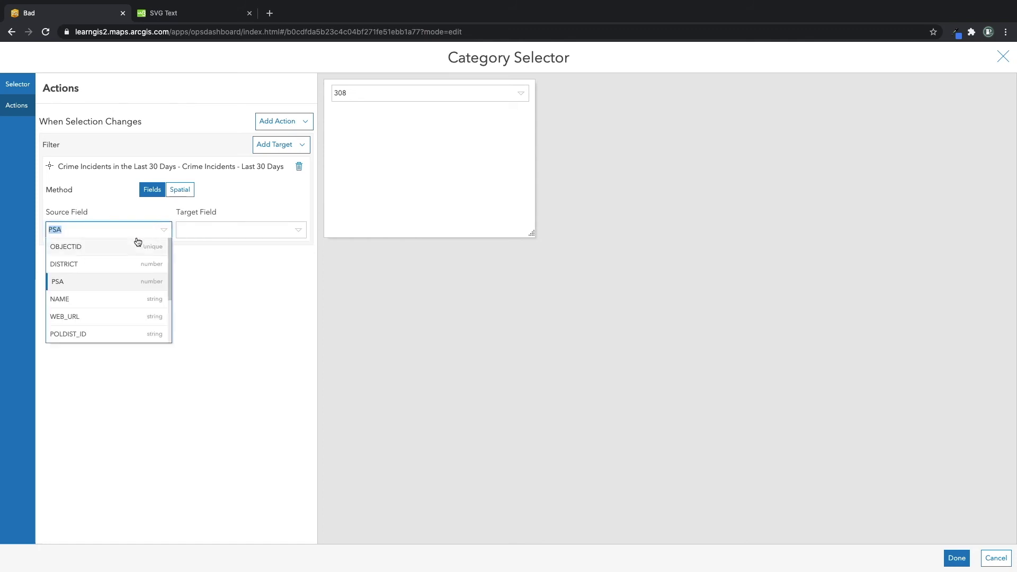
click(132, 209)
Switch the crime layer's filter method to Spatial and add the serial chart, pie chart and indicator as filter targets.
click(184, 191)
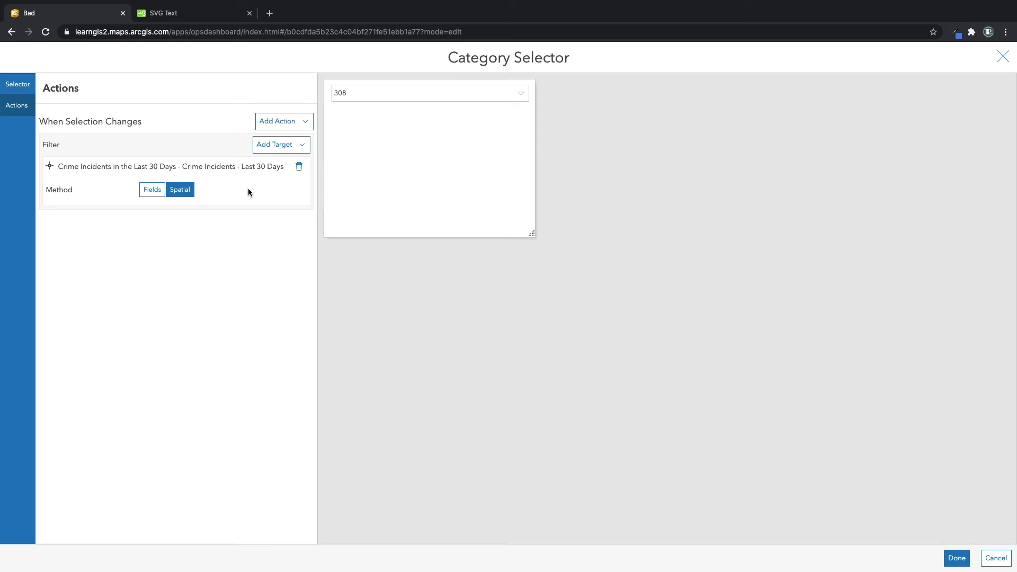
click(295, 144)
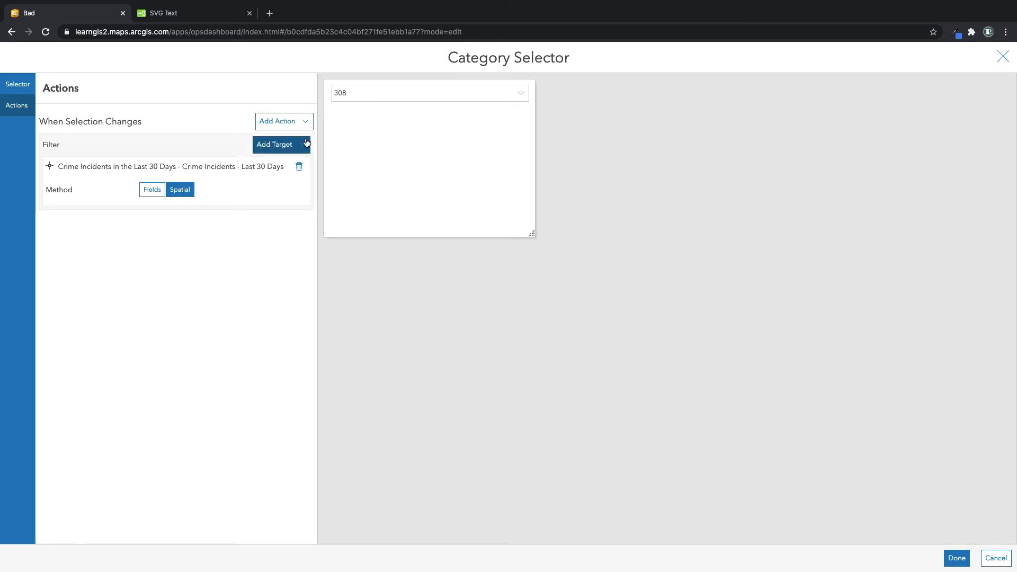
scroll(278, 188, down, 1)
click(277, 186)
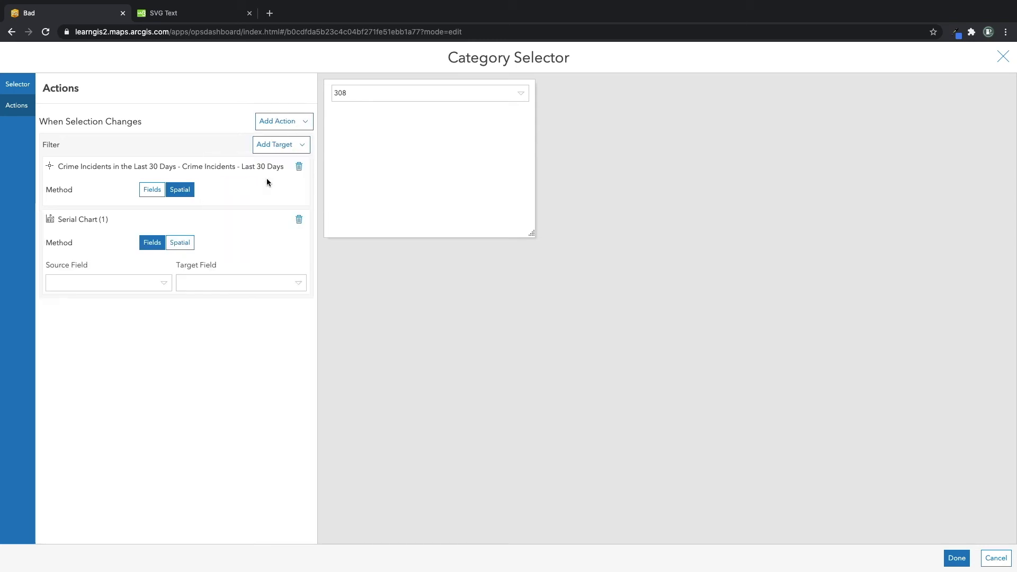
click(276, 144)
click(267, 184)
click(286, 145)
click(265, 196)
Add the gauge, list and details elements as further targets of the selector's Filter action.
click(284, 144)
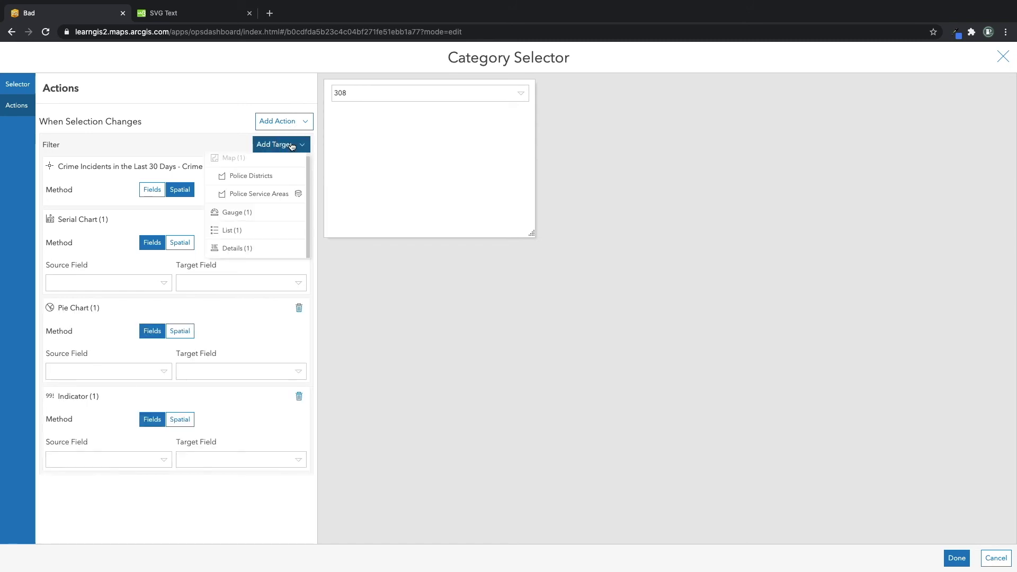
click(260, 213)
click(275, 144)
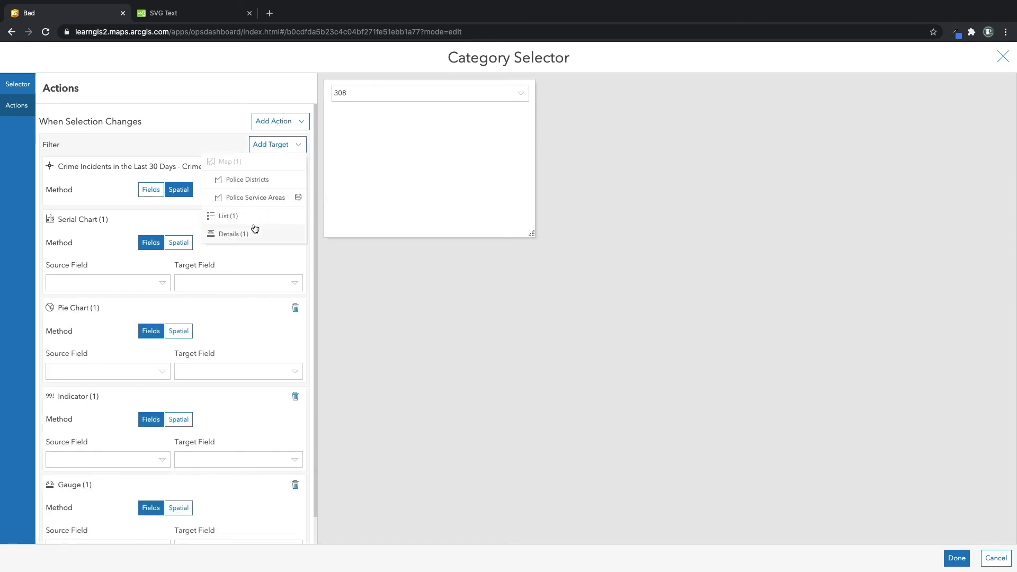
click(257, 229)
click(275, 144)
click(267, 212)
Set the filter method to Spatial for the serial chart, pie chart, indicator, gauge, list and details targets.
scroll(268, 212, down, 3)
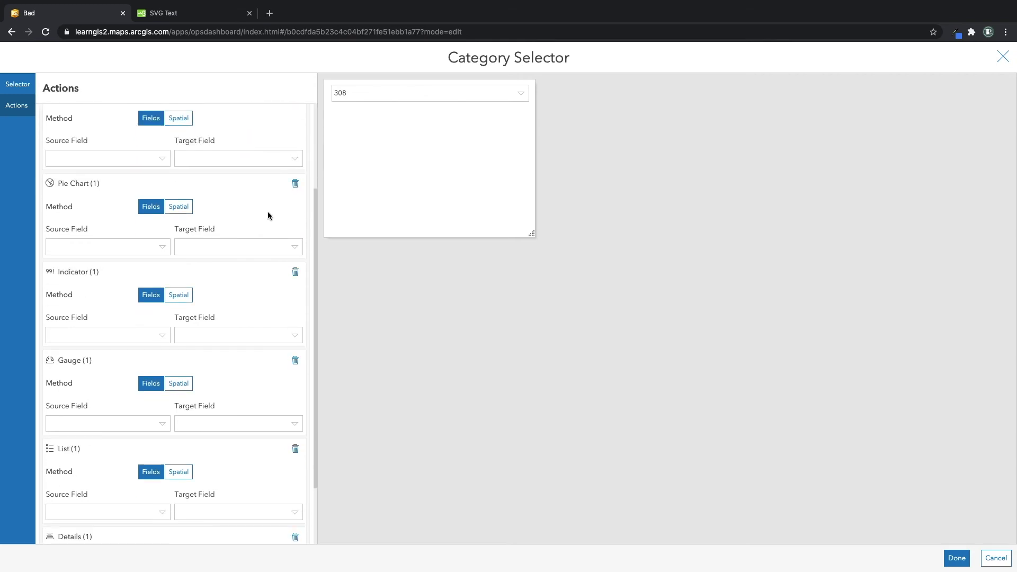
click(179, 120)
click(179, 172)
click(179, 224)
click(181, 302)
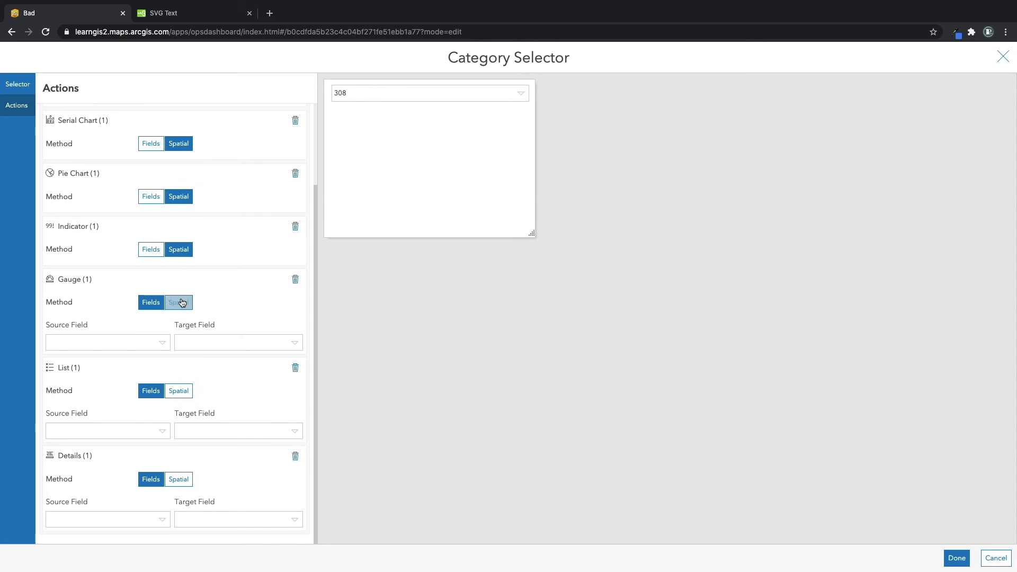
click(179, 389)
click(180, 479)
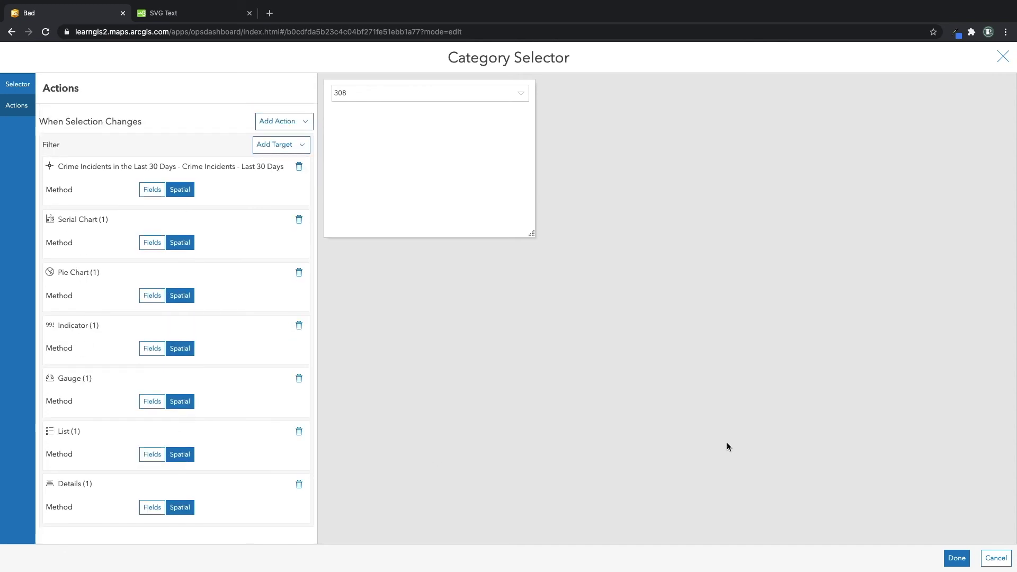
Apply the category selector settings and test the selector by choosing police service area 201.
click(955, 557)
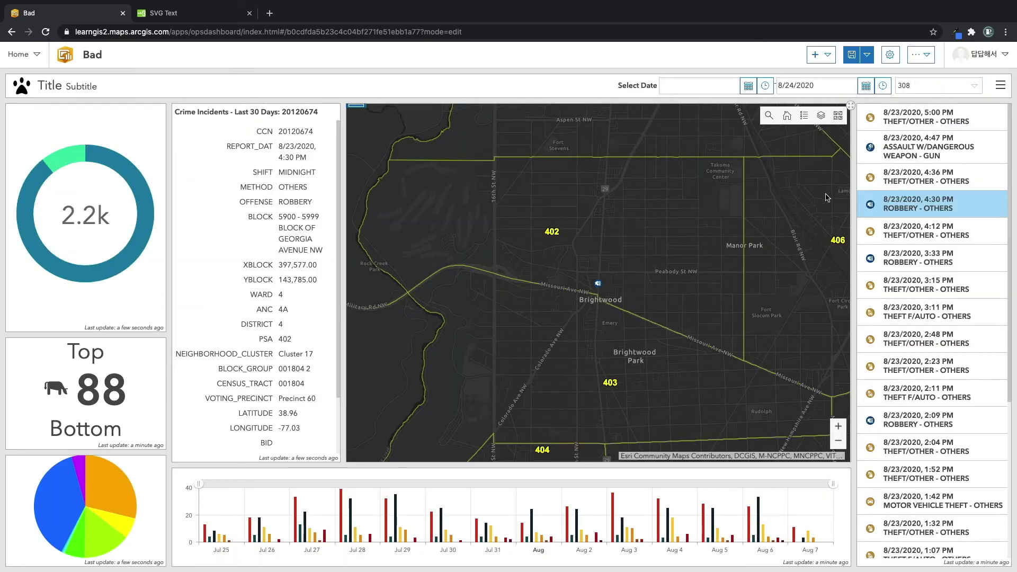
click(954, 91)
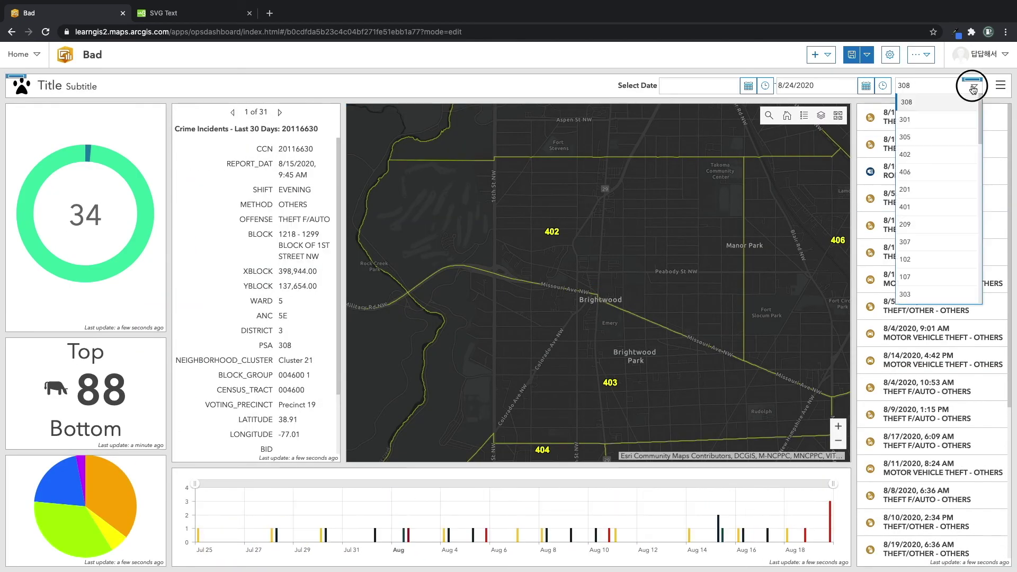
click(926, 190)
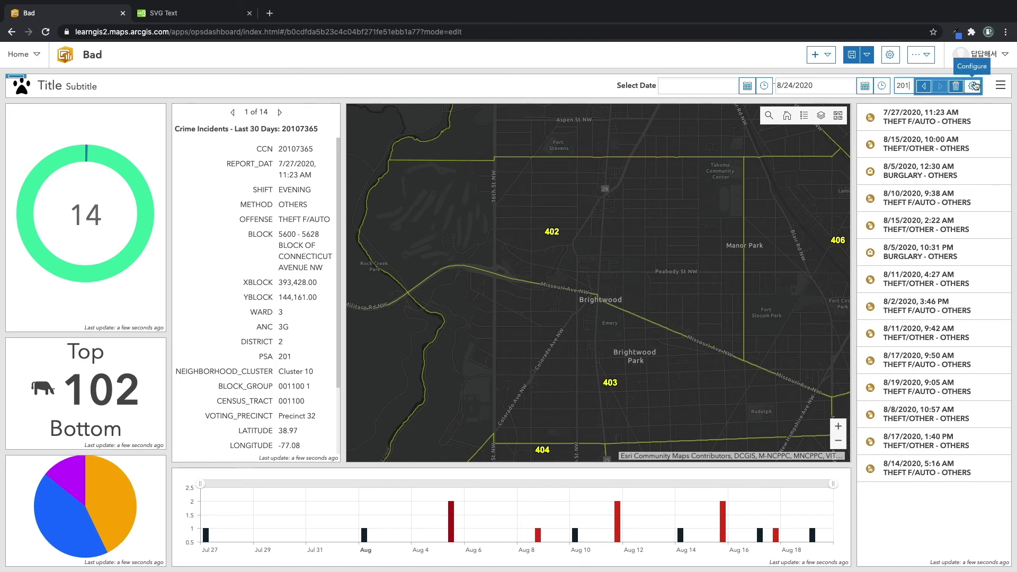
Reopen the category selector's configuration and add Pan, Zoom and Flash actions for selection changes.
click(976, 86)
click(18, 105)
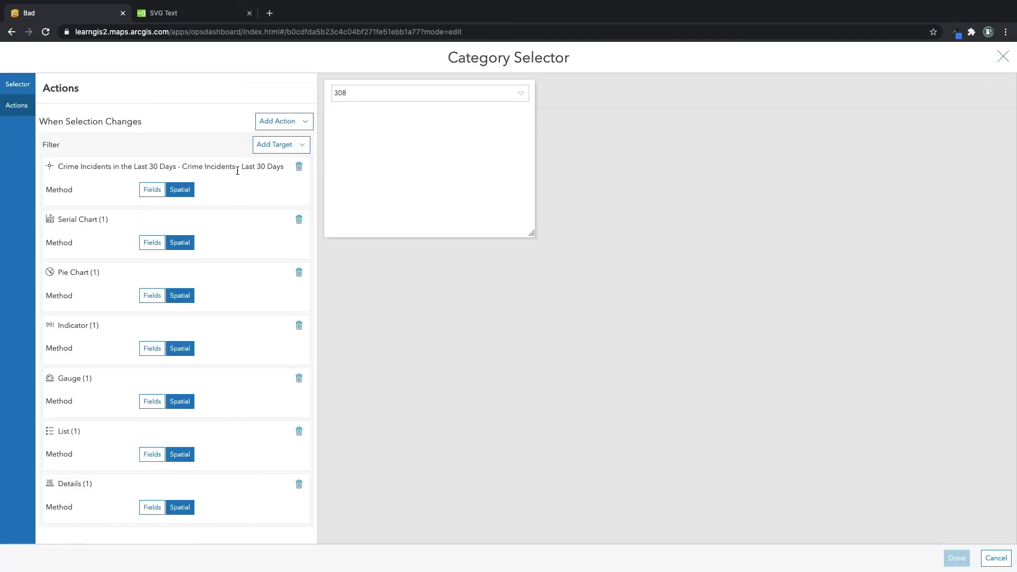
click(311, 124)
click(254, 176)
click(278, 120)
click(270, 177)
click(279, 123)
click(265, 155)
Target the selector's Pan, Zoom and Flash actions at Map (1) and apply the configuration.
scroll(238, 236, down, 5)
click(272, 422)
click(250, 441)
click(273, 466)
click(249, 483)
click(279, 516)
click(256, 526)
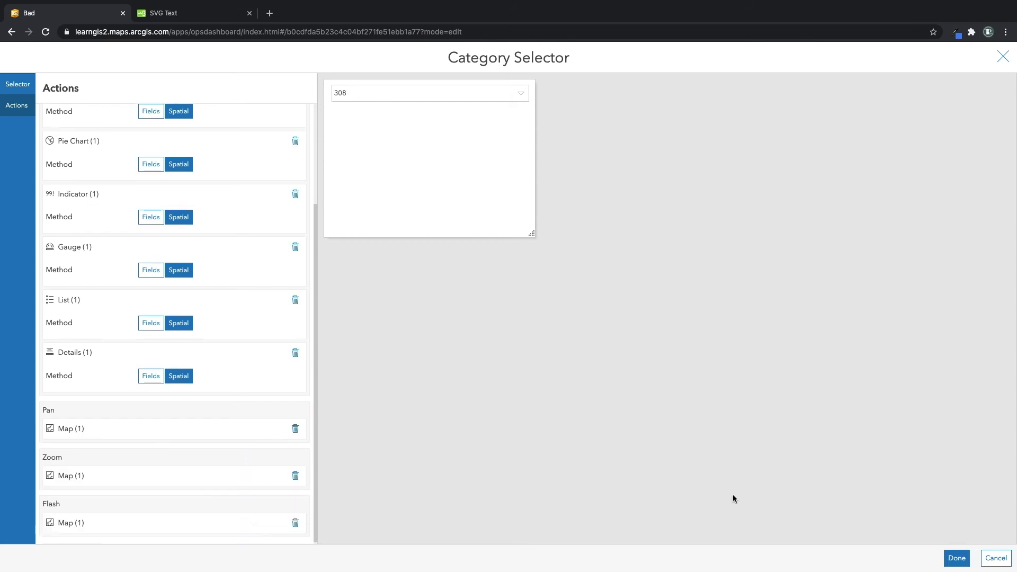
click(955, 558)
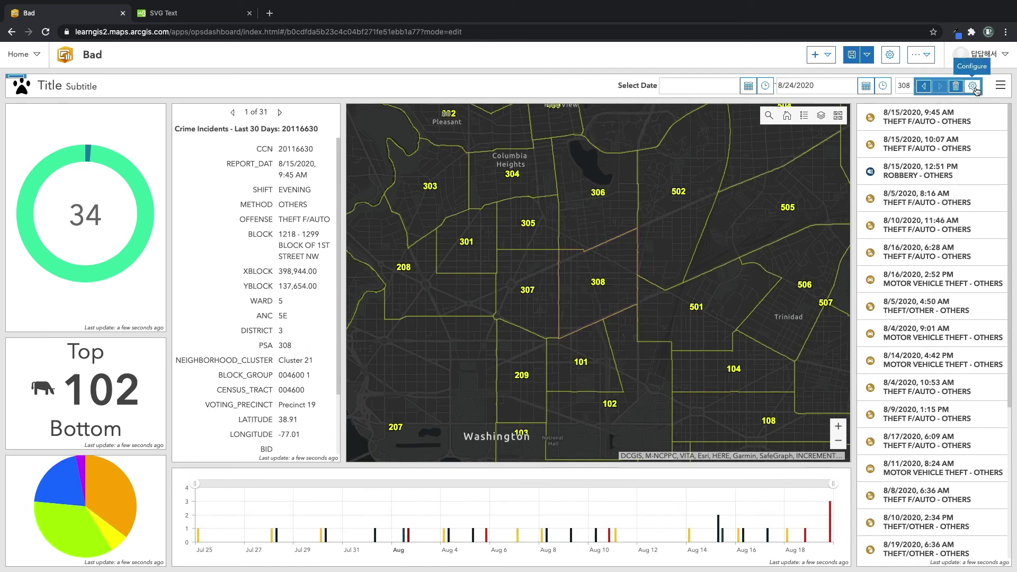
Test the category selector's map actions by choosing police service areas 102 and 303.
click(911, 88)
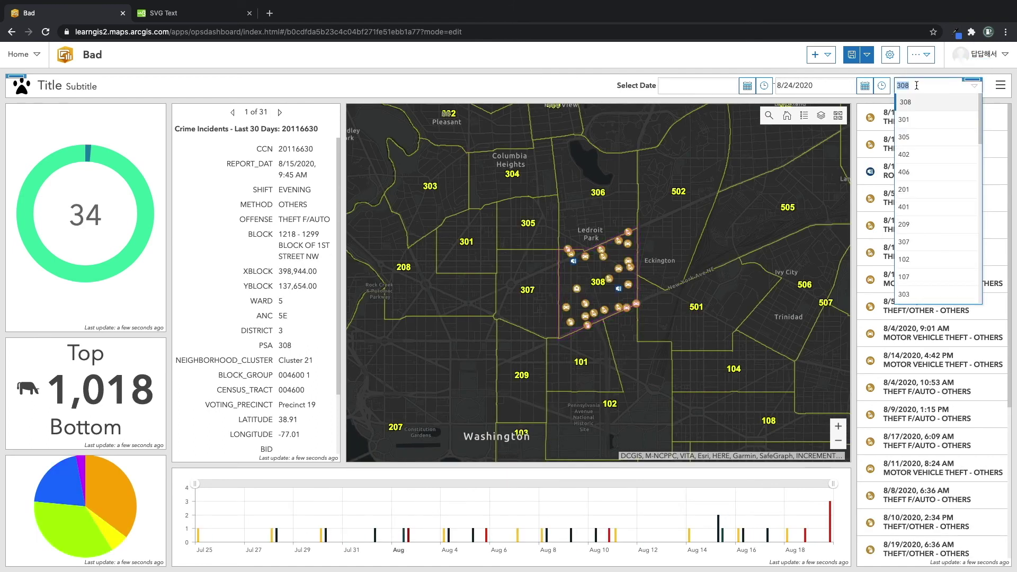
click(915, 260)
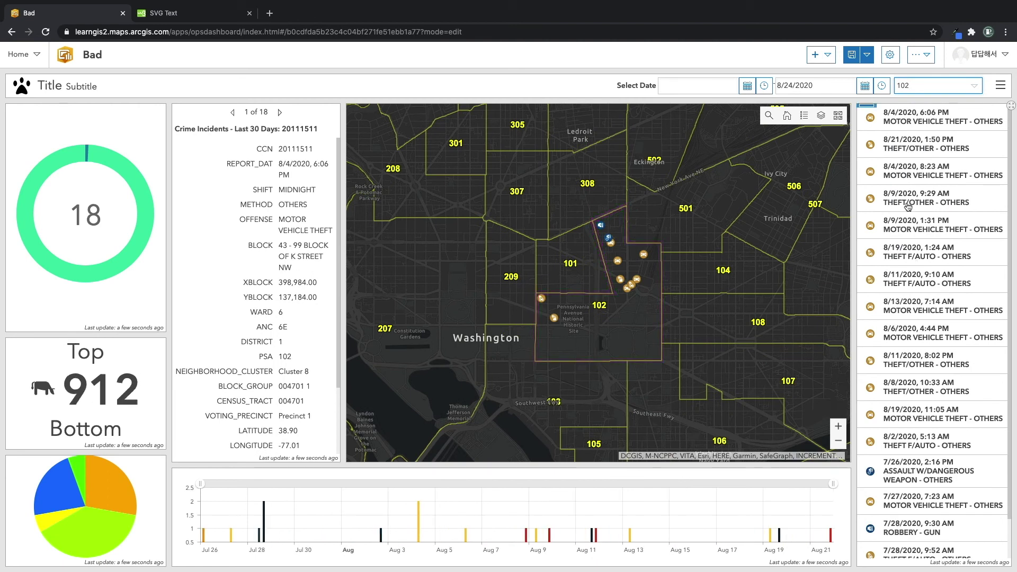
click(972, 86)
click(931, 296)
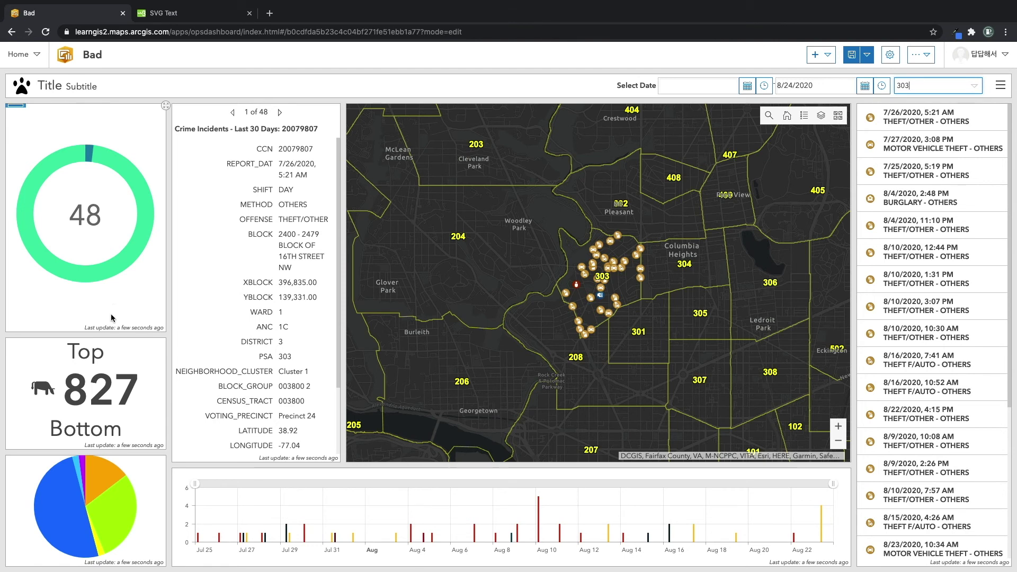
Resize the stacked elements beside the details so the gauge is shorter and the indicator and pie chart are taller.
drag(105, 335, 108, 260)
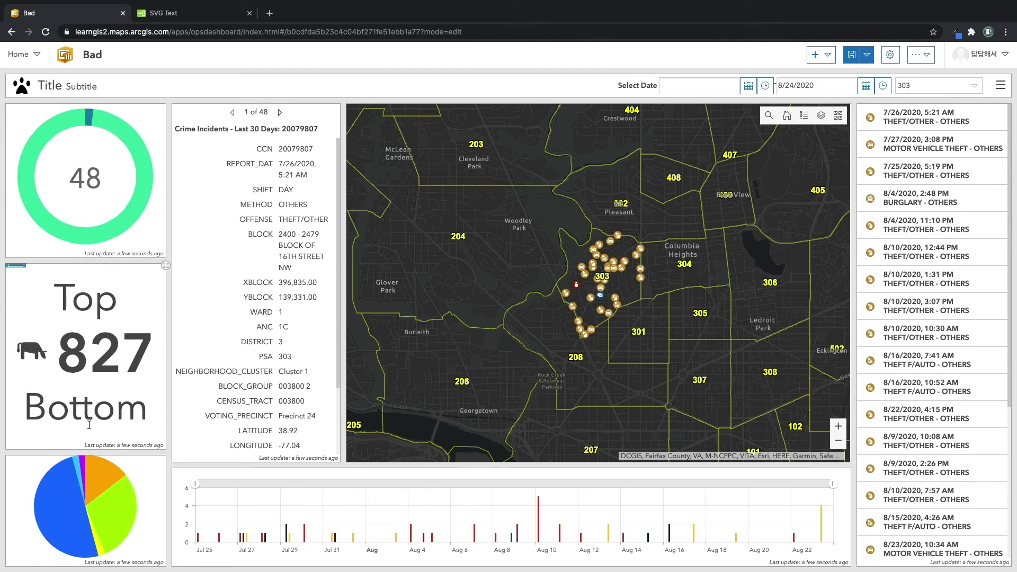
drag(102, 452, 110, 406)
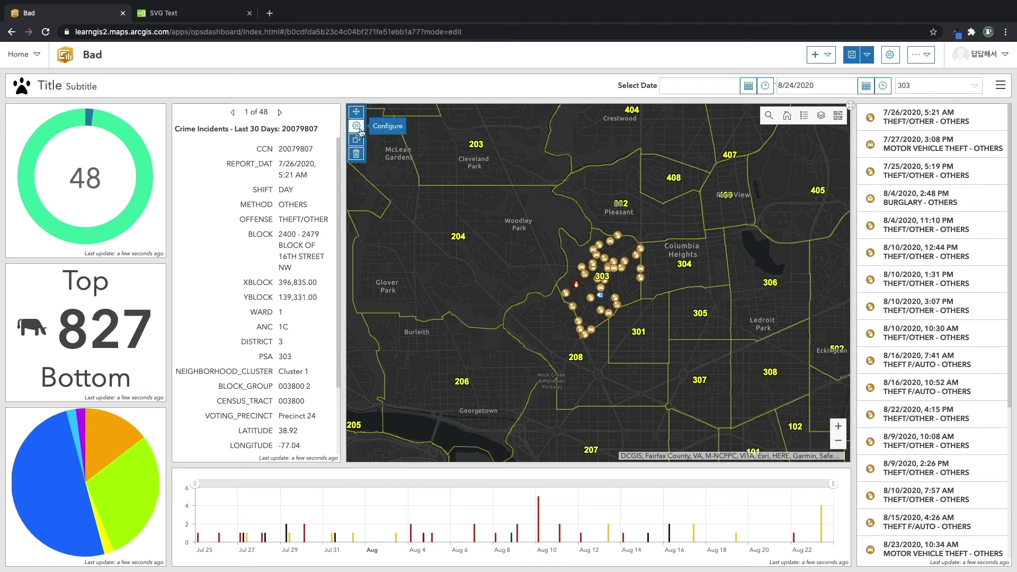
In the map's configuration, add Pan, Filter and Zoom layer actions to Crime Incidents in the Last 30 Days.
click(360, 133)
click(406, 131)
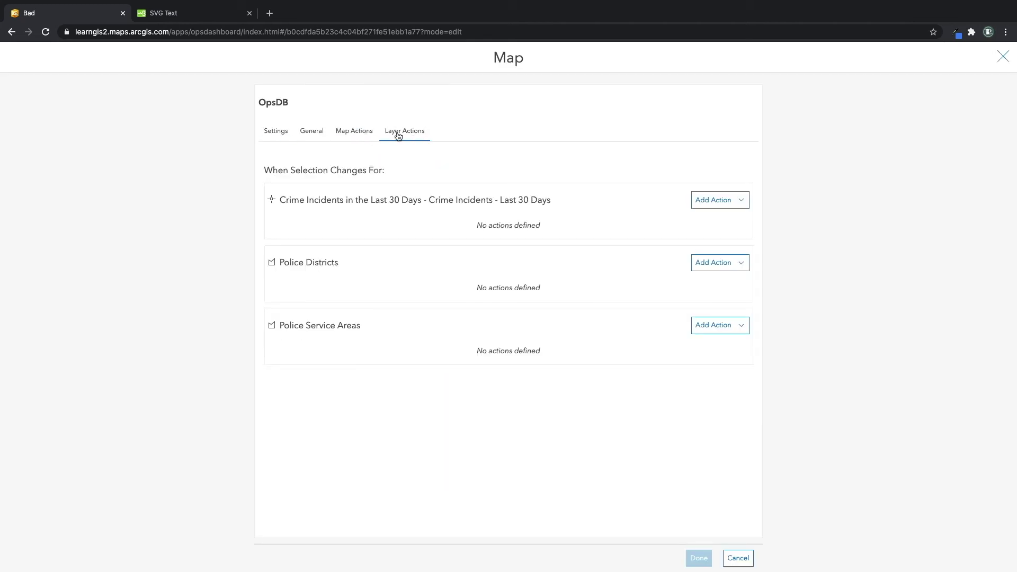
click(732, 202)
click(731, 201)
click(367, 141)
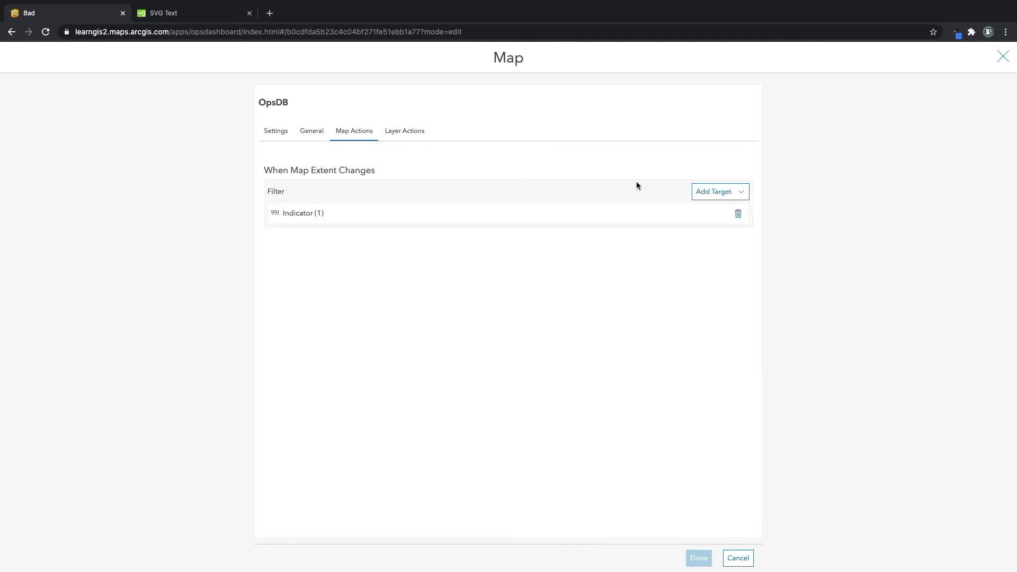
click(411, 132)
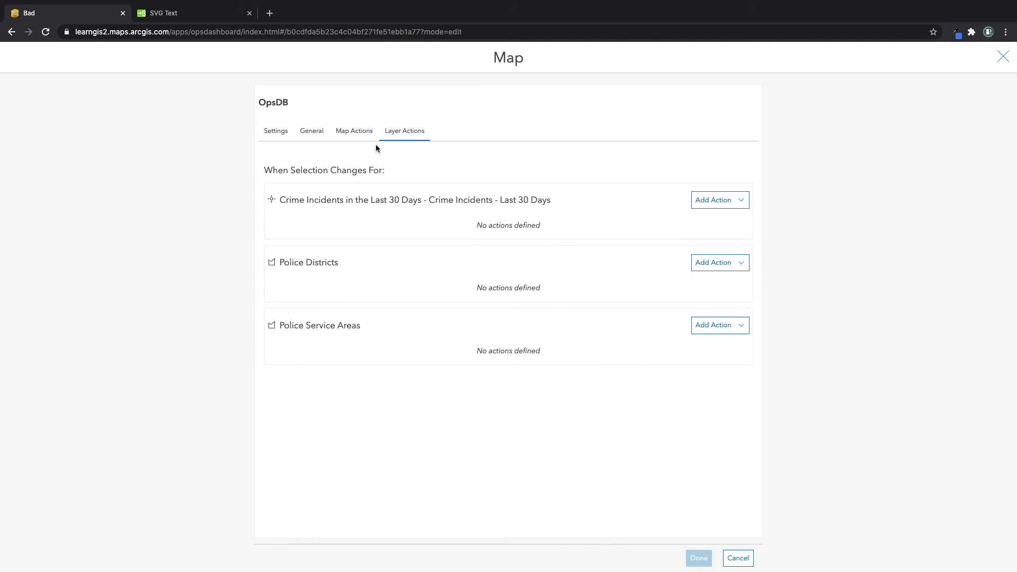
click(714, 200)
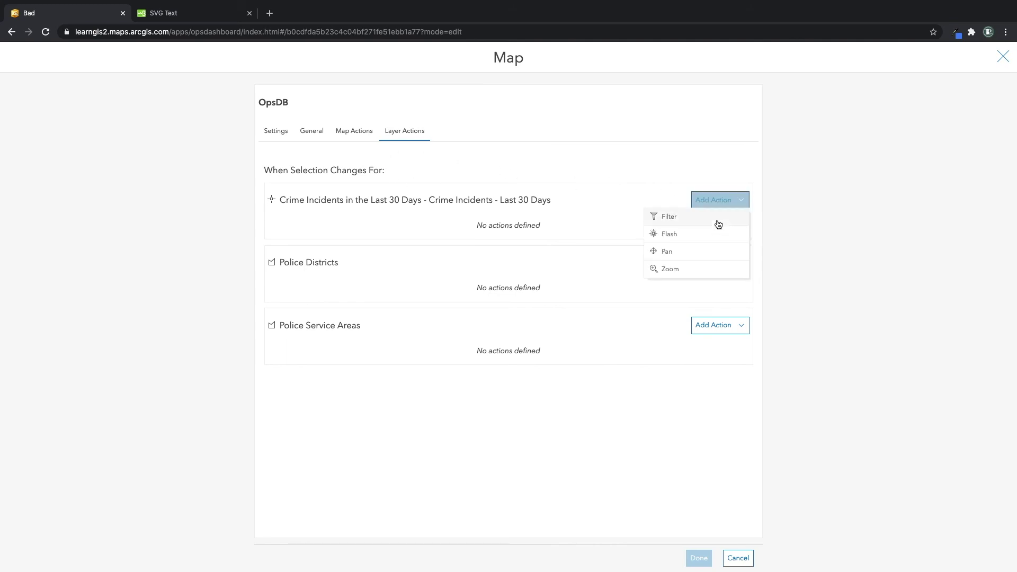
click(700, 259)
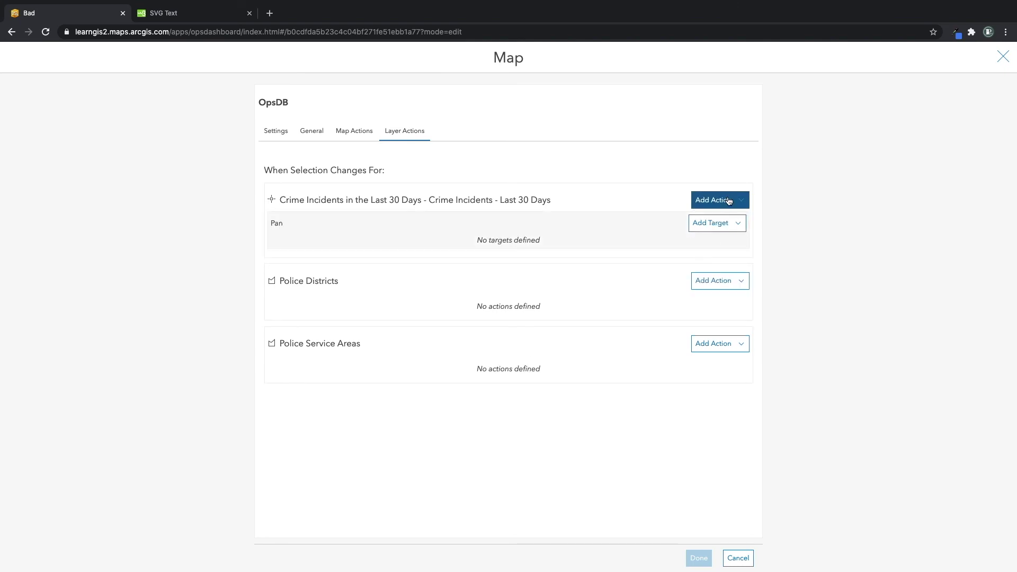
click(724, 200)
click(700, 217)
click(719, 200)
click(715, 237)
Target the incident layer's Pan and Zoom actions at Map (1) and its Filter action at Serial Chart (1), and apply the configuration.
click(719, 226)
click(714, 240)
click(715, 269)
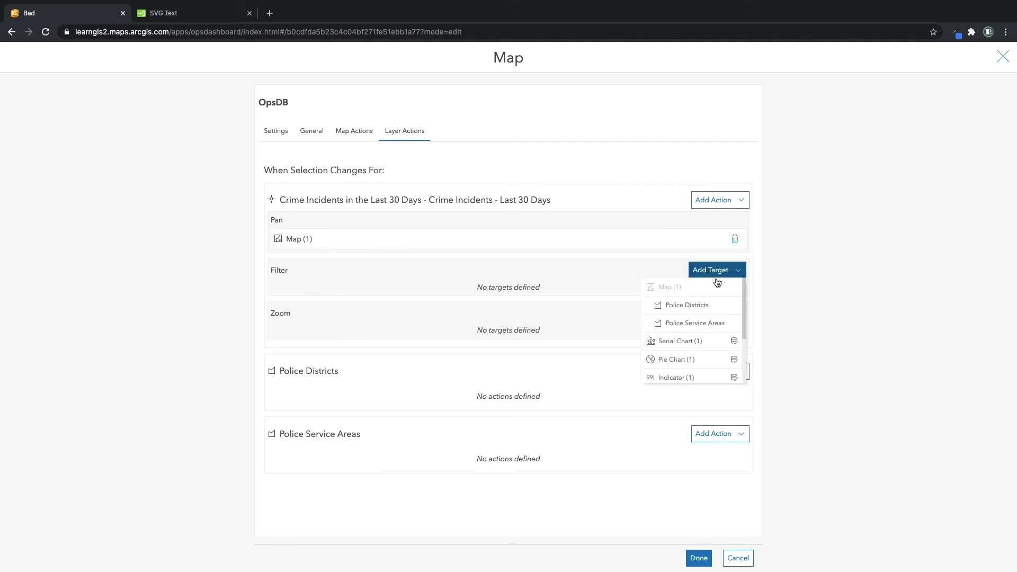
click(703, 342)
click(710, 322)
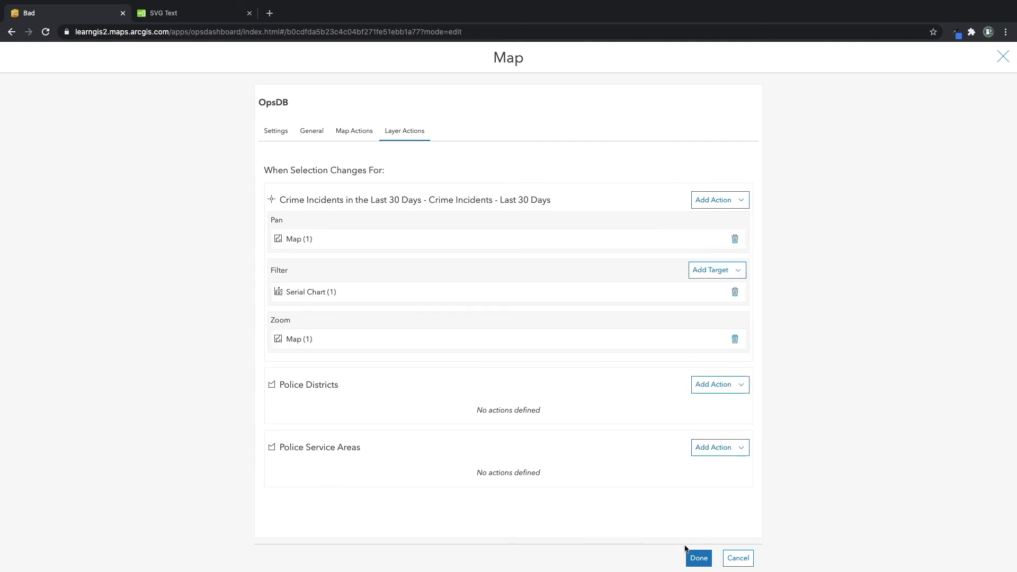
click(698, 557)
Test the layer actions by selecting the incidents in police service area 303 with a rectangle on the map, then clear the selection.
click(374, 115)
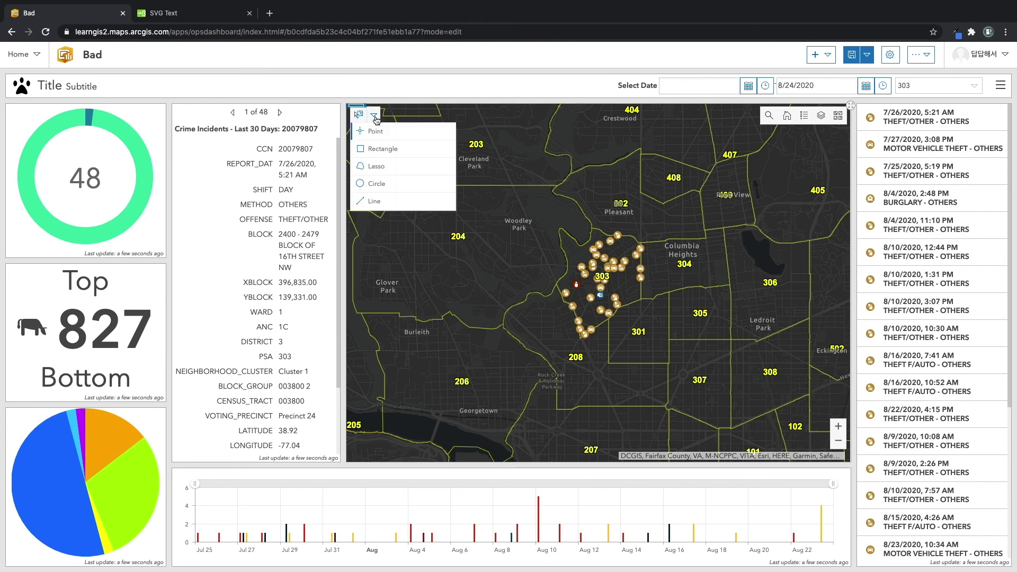
click(389, 148)
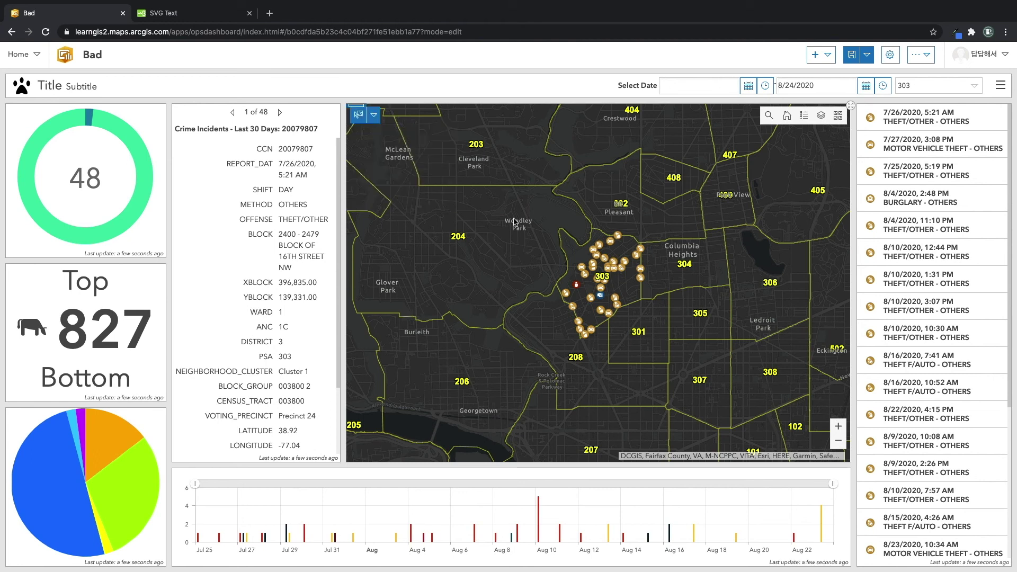
drag(491, 195, 433, 153)
click(374, 115)
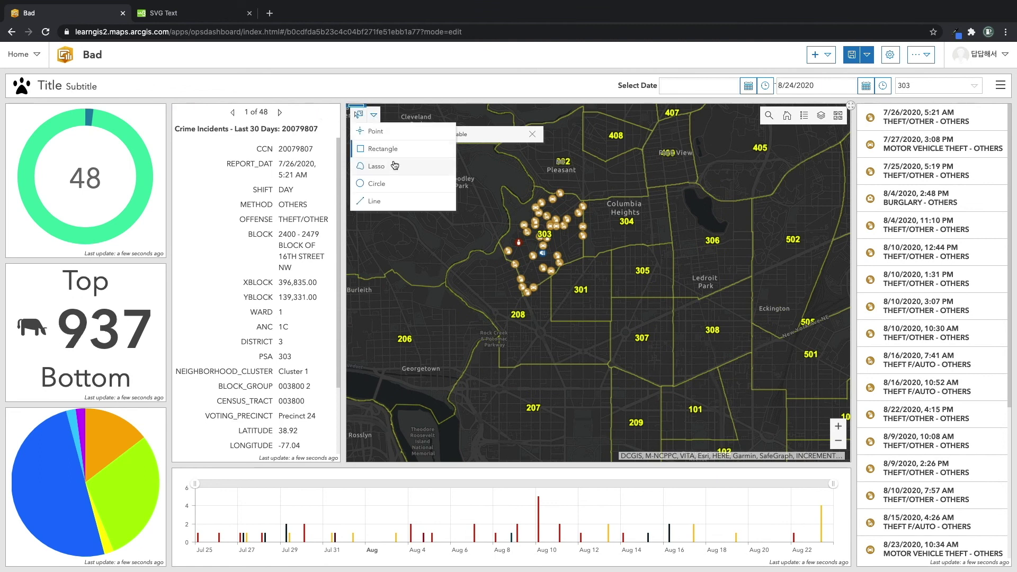
click(398, 153)
drag(423, 168, 645, 316)
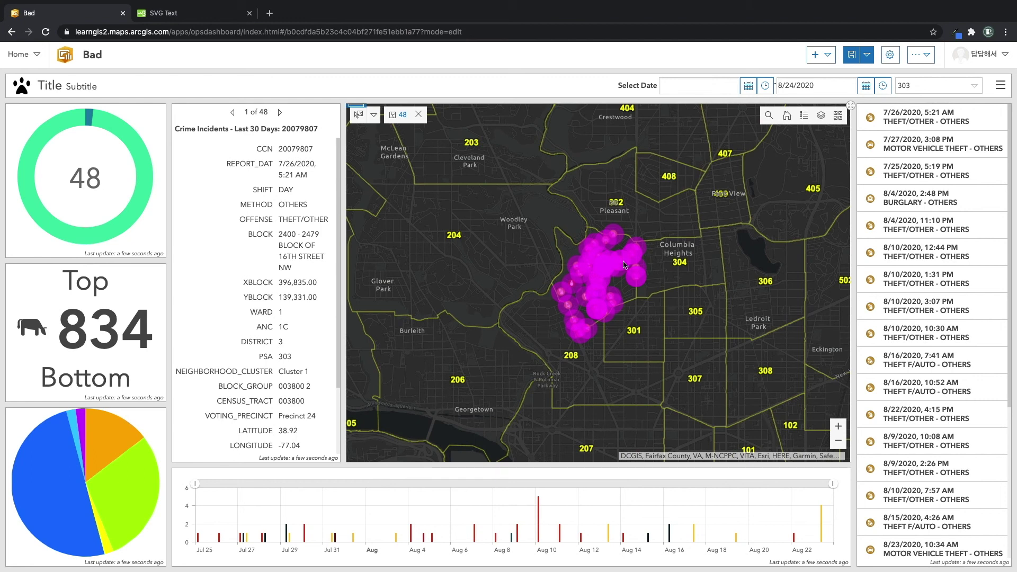
click(419, 114)
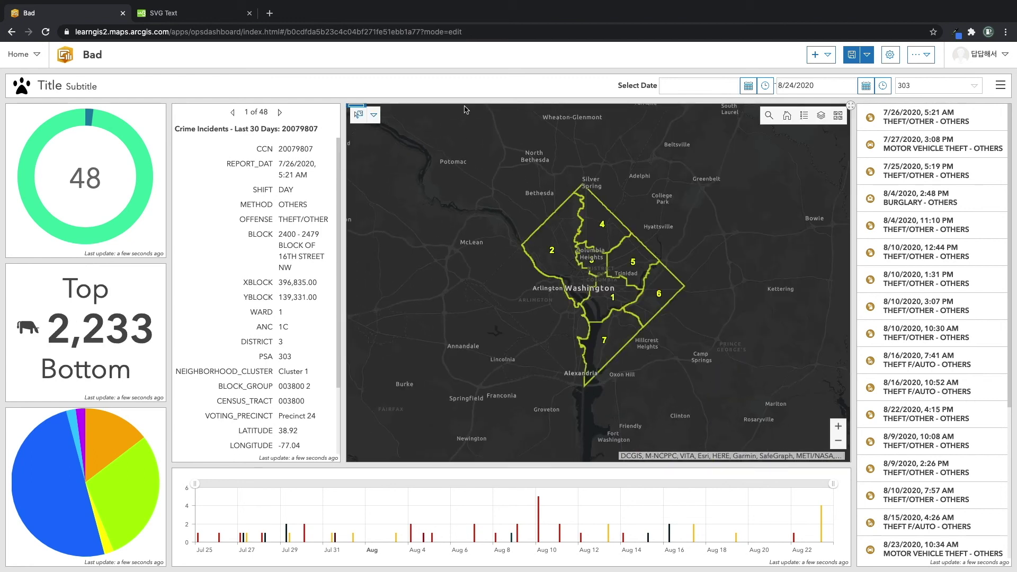
Review the dashboard settings for theme, general options and URL parameters, and close them without changes.
click(890, 55)
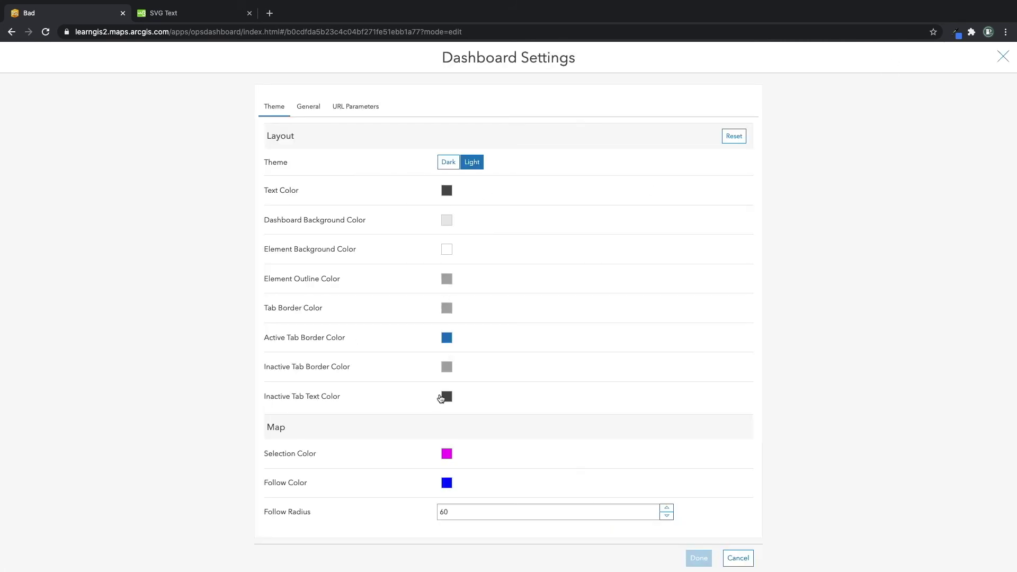
click(307, 107)
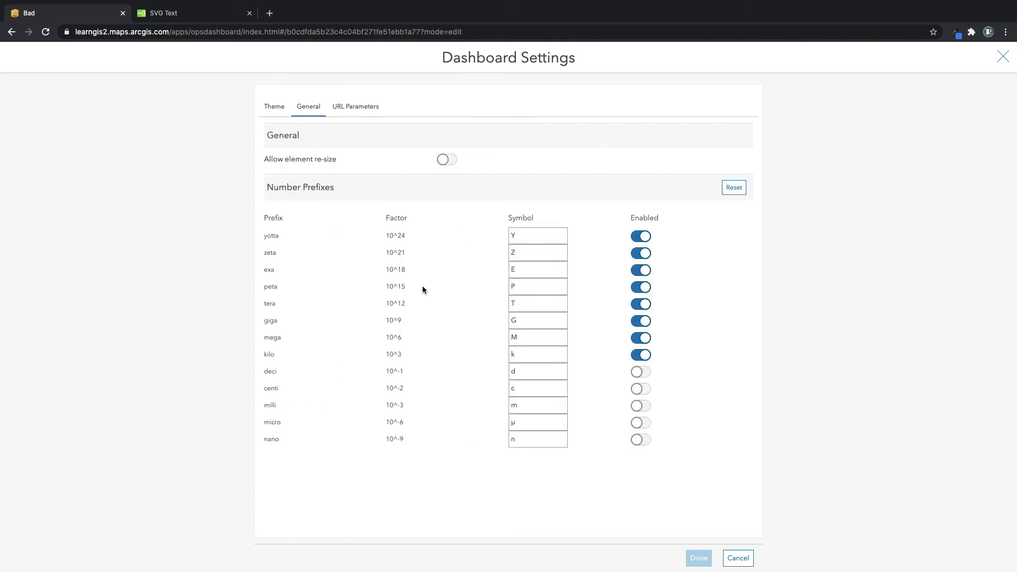
click(363, 107)
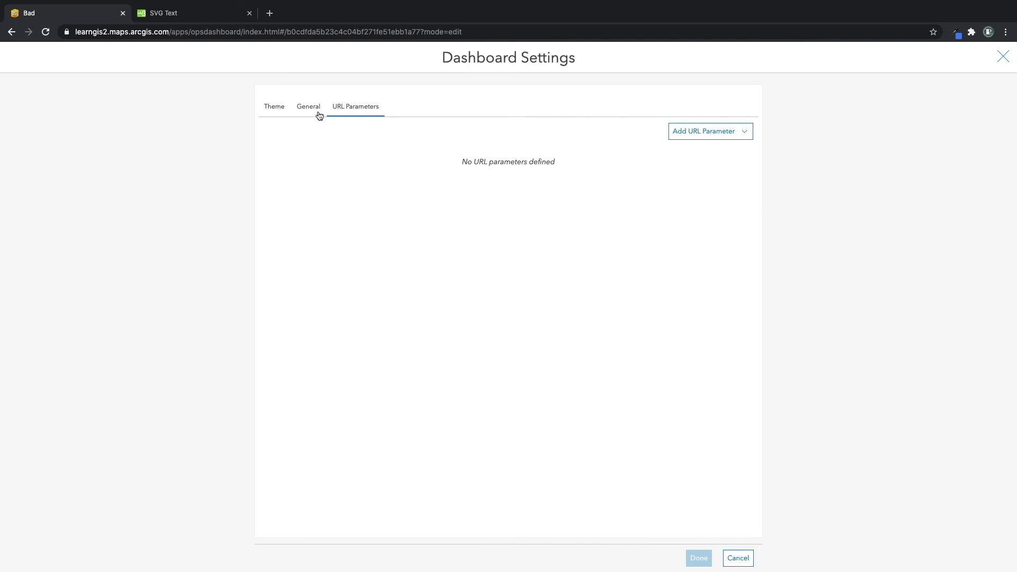
click(275, 109)
click(725, 557)
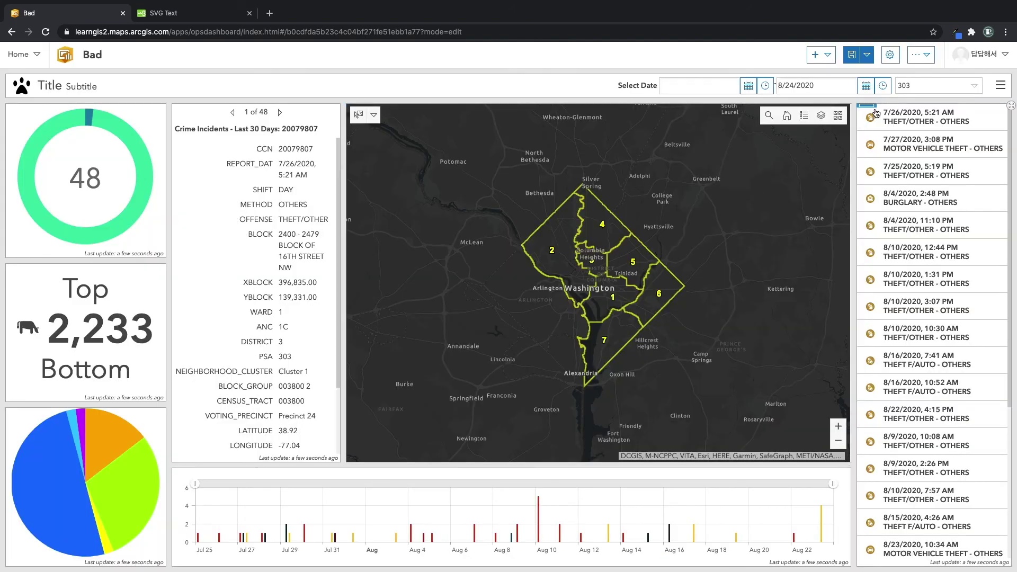
Compare the light and dark dashboard themes and leave the theme set to Dark.
click(920, 55)
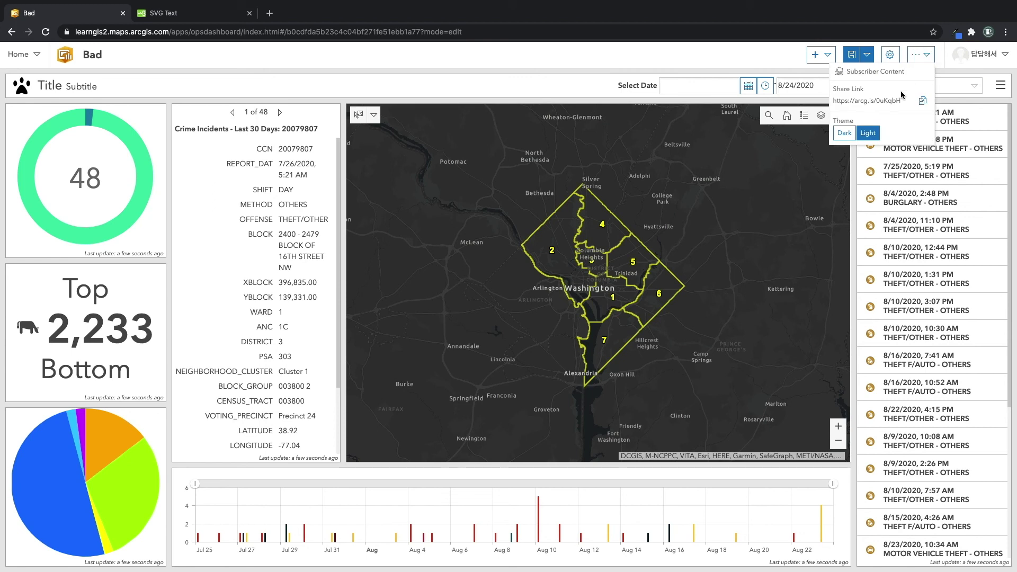
click(848, 135)
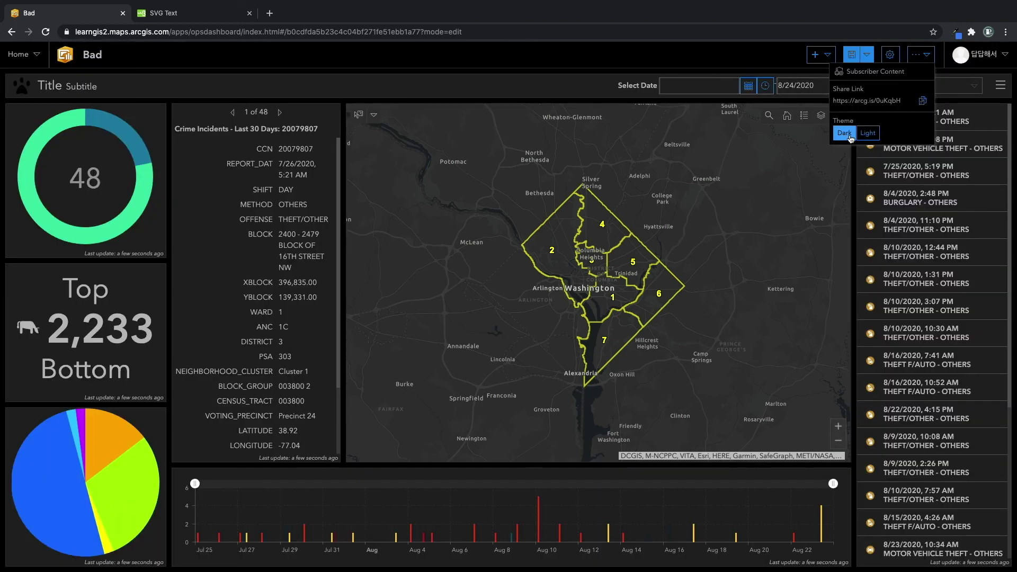
click(868, 134)
click(846, 134)
click(859, 135)
click(850, 135)
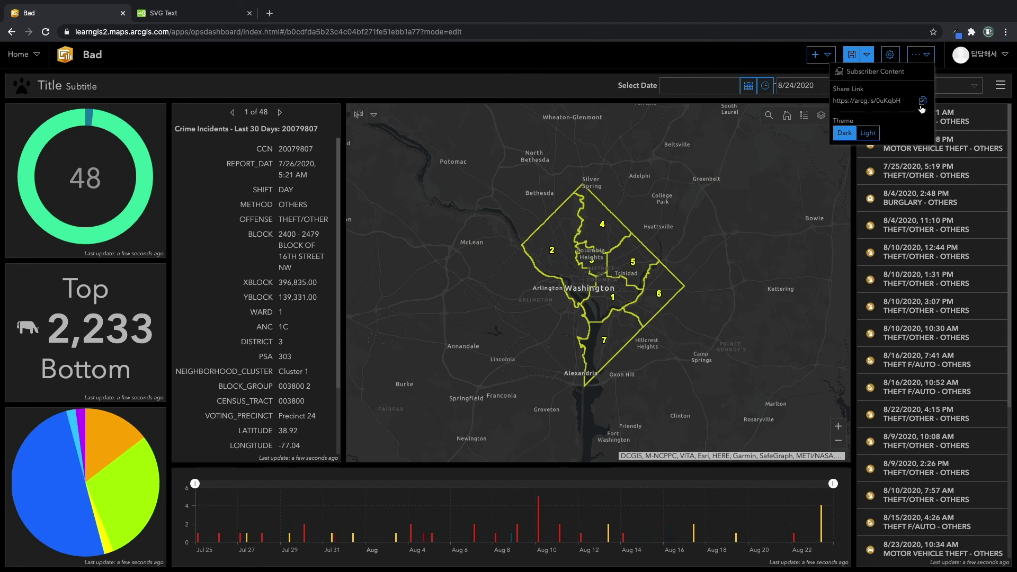
Copy the dashboard's share link and open it in a new browser tab.
click(923, 104)
click(274, 15)
key(ctrl+v)
key(Return)
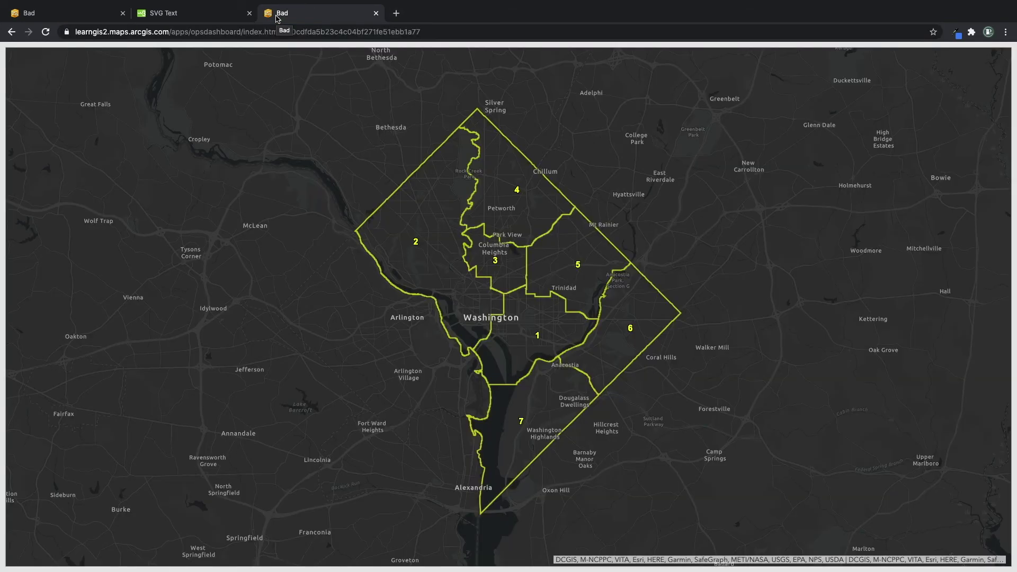
Save the dashboard in the editor and reload the shared copy.
click(88, 13)
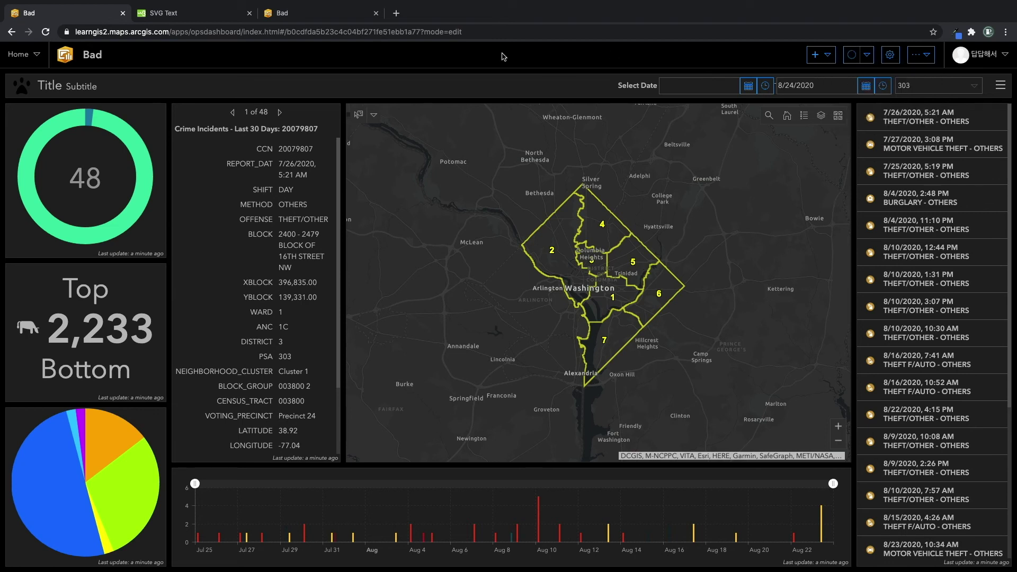
click(306, 16)
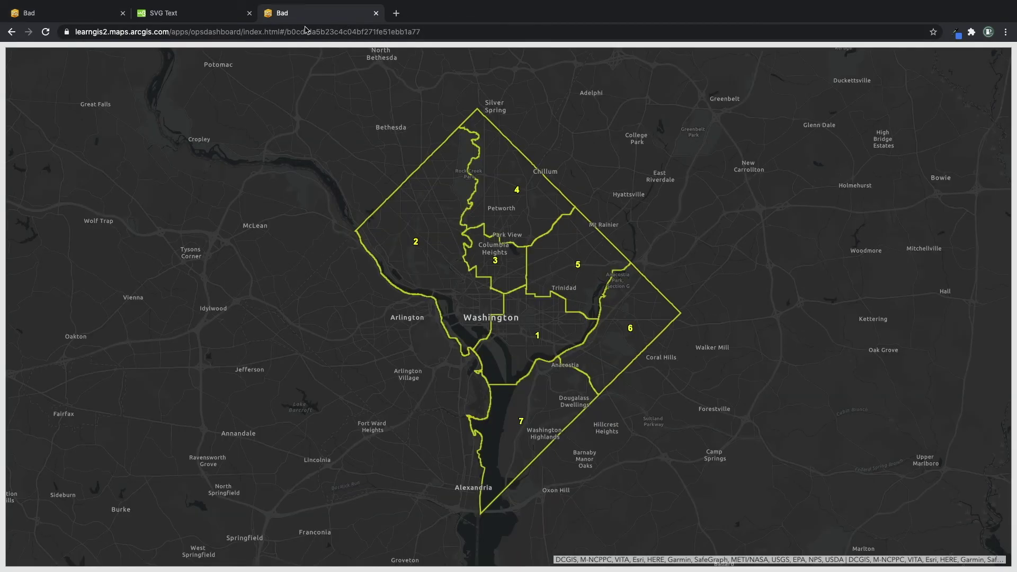
click(46, 31)
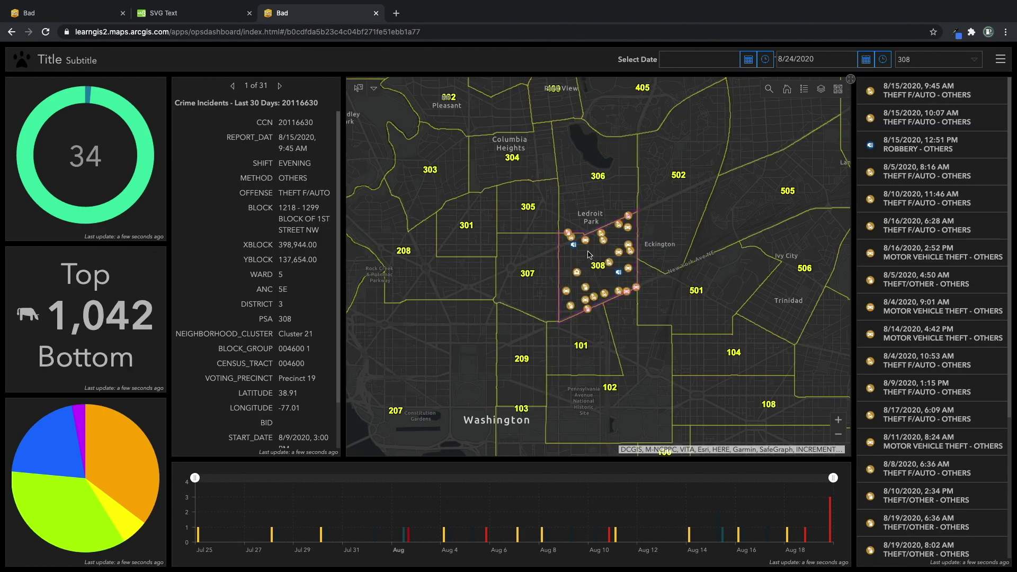
Test the shared dashboard by choosing police service areas 406 and 107 and selecting the 8/15/2020, 3:04 PM theft in the list.
click(952, 62)
click(927, 111)
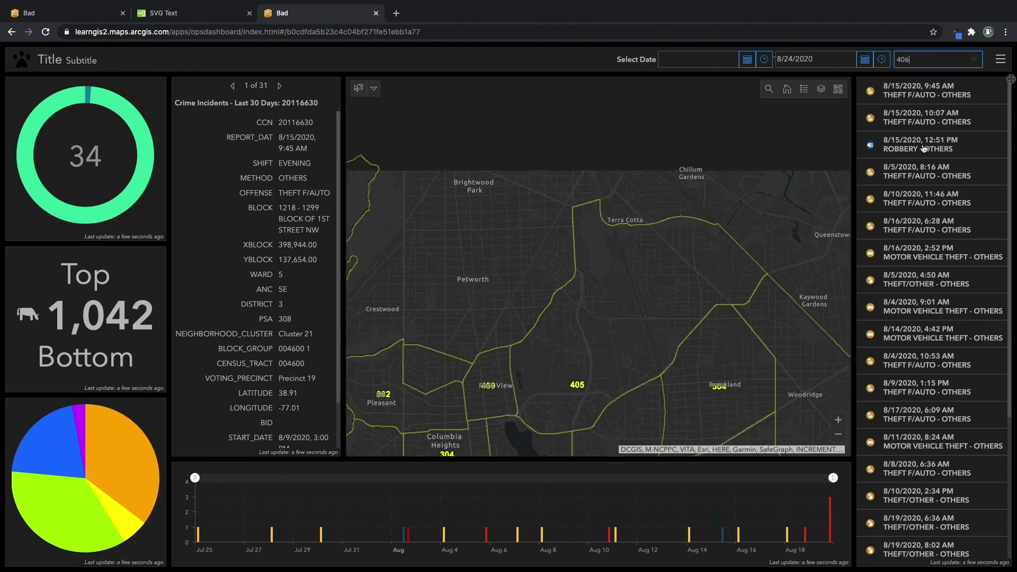
click(971, 60)
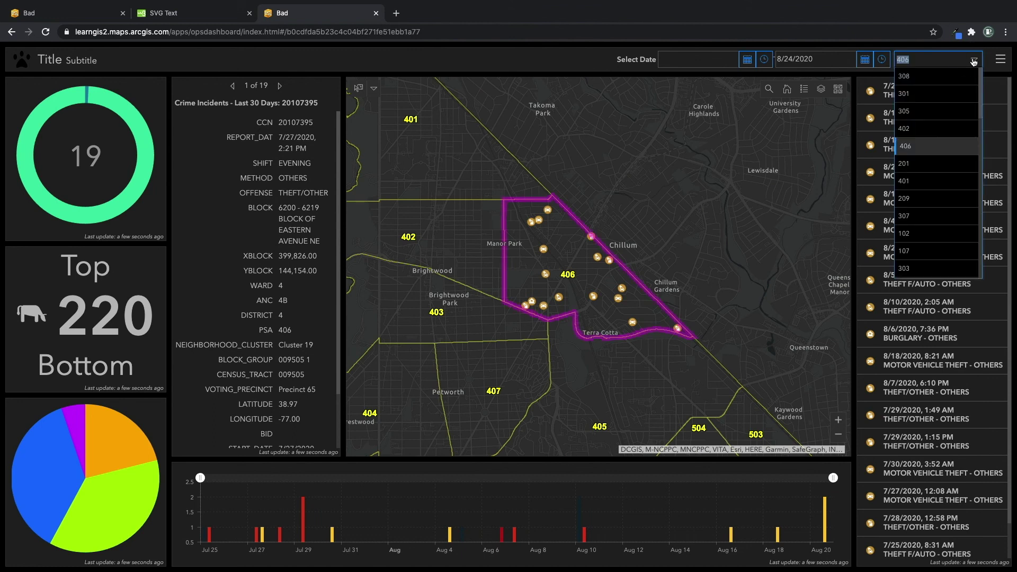
click(921, 252)
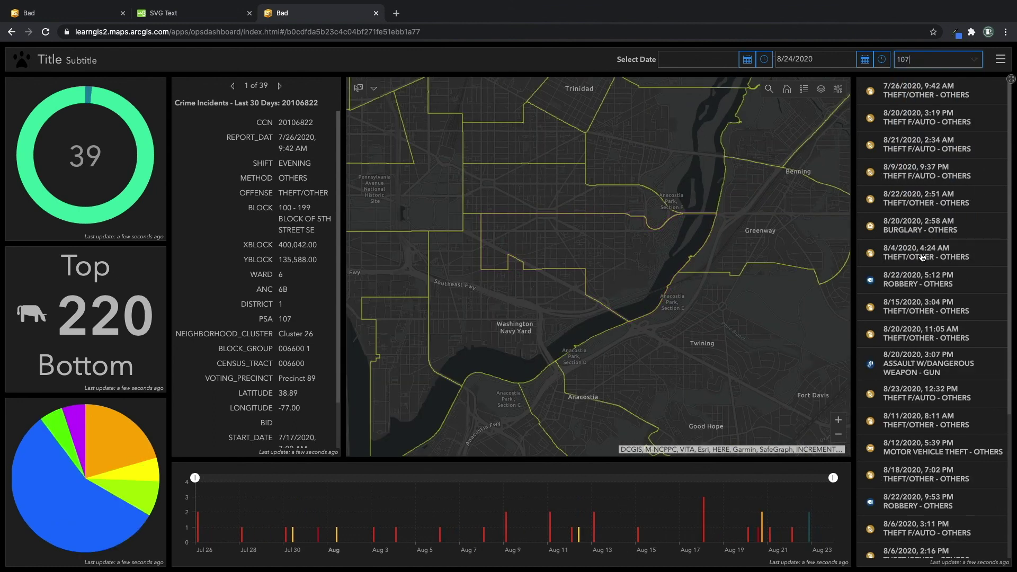
click(917, 311)
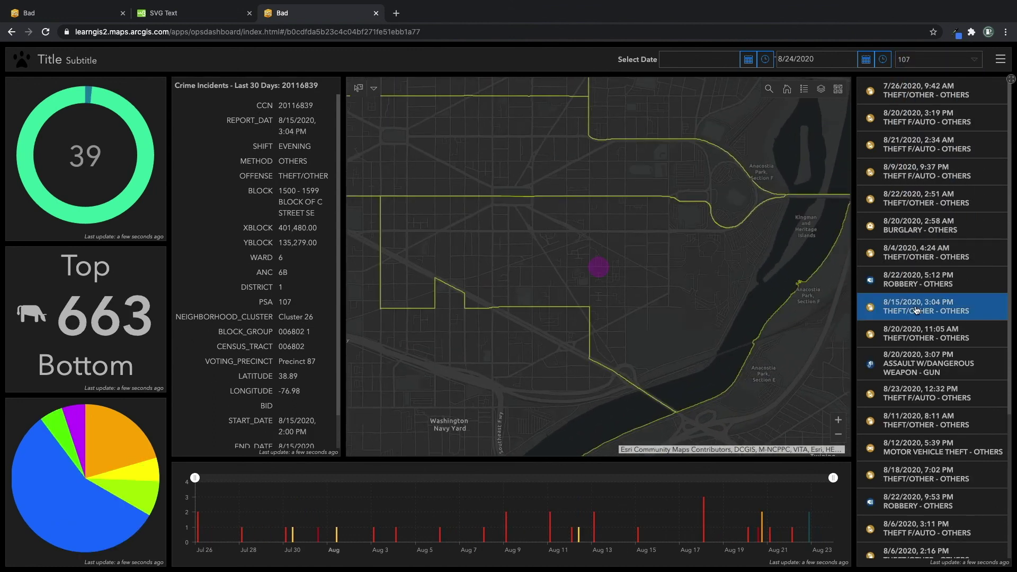
Examine the gauge's data, gauge and general options in the dashboard editor, and close its configuration without changes.
mouse_move(17, 110)
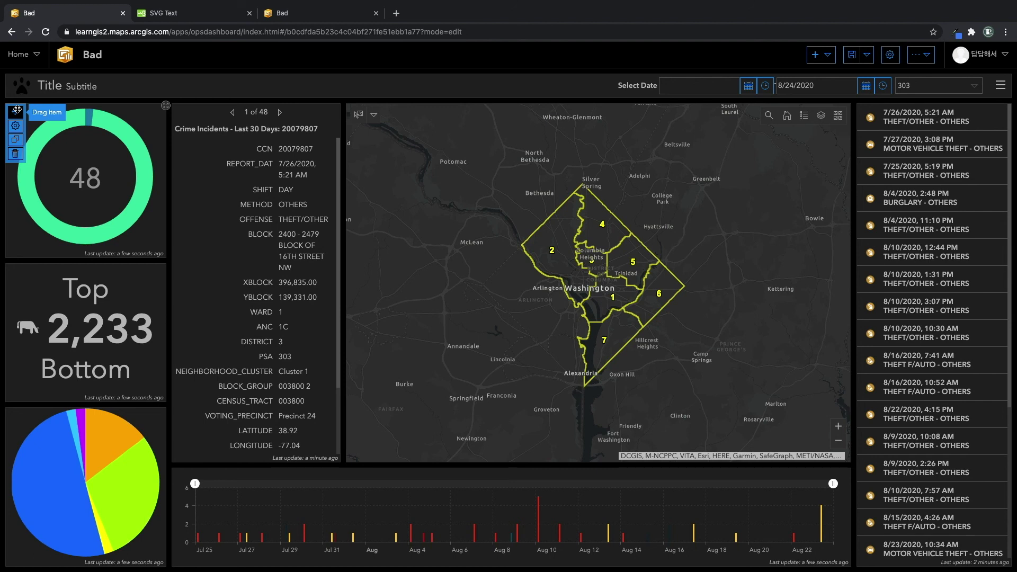
click(15, 126)
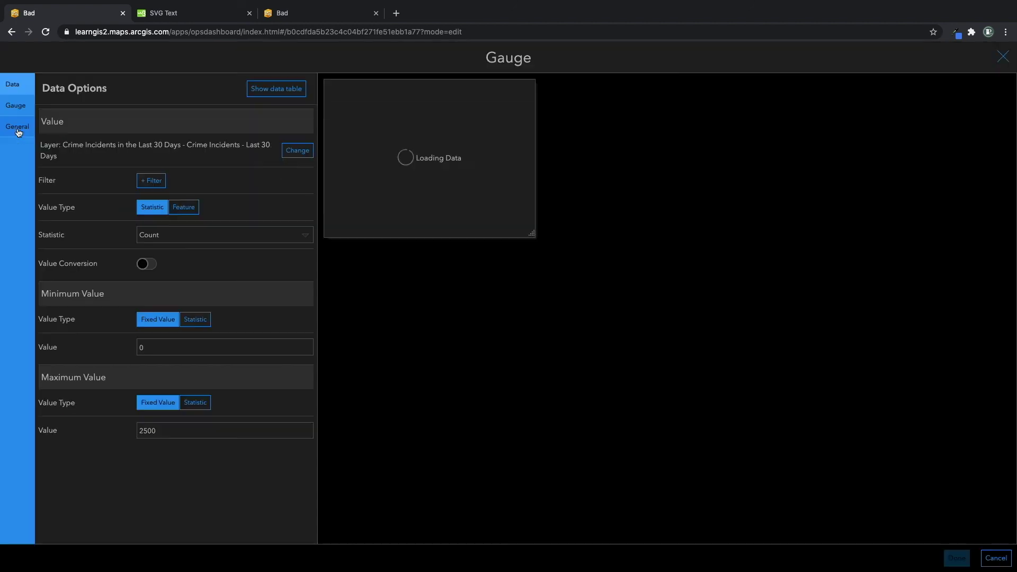
click(24, 109)
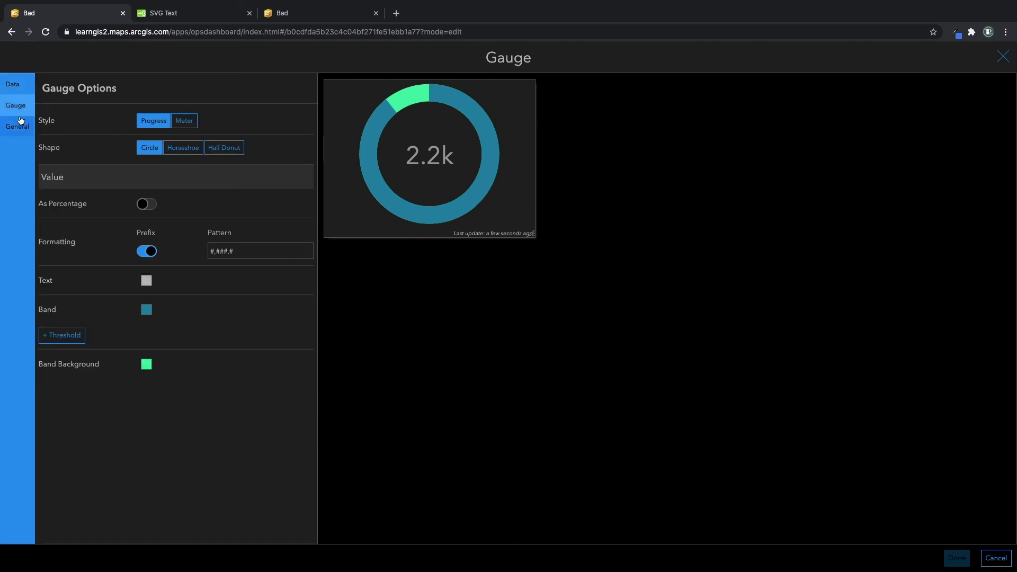
click(20, 126)
click(18, 107)
click(19, 85)
click(16, 106)
click(18, 126)
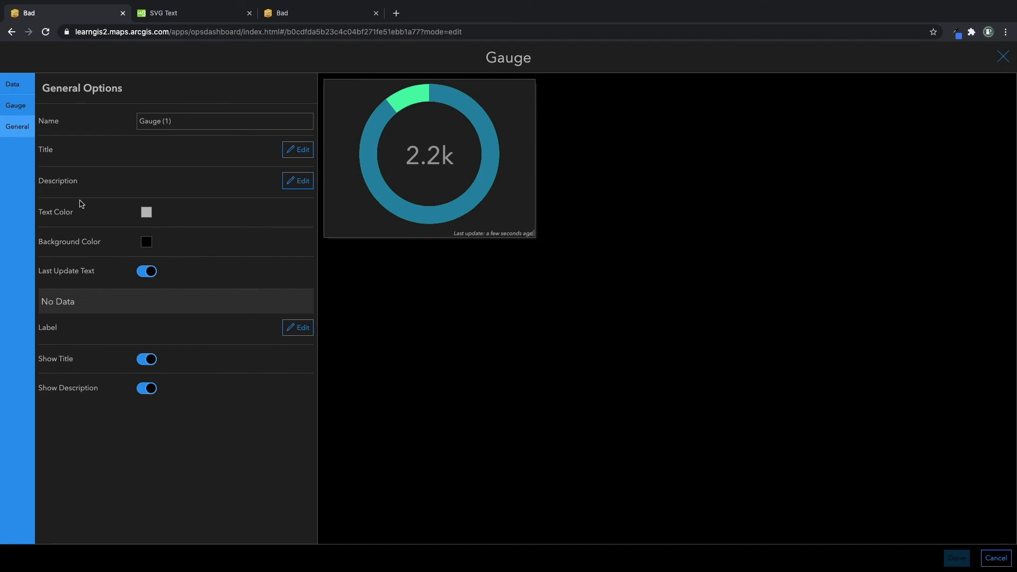
click(16, 105)
click(21, 87)
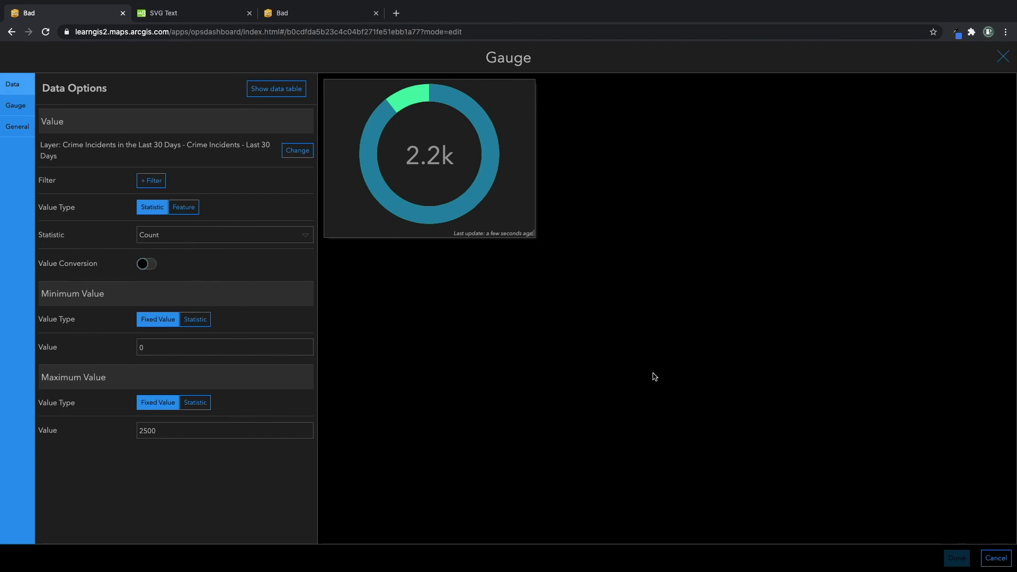
click(991, 556)
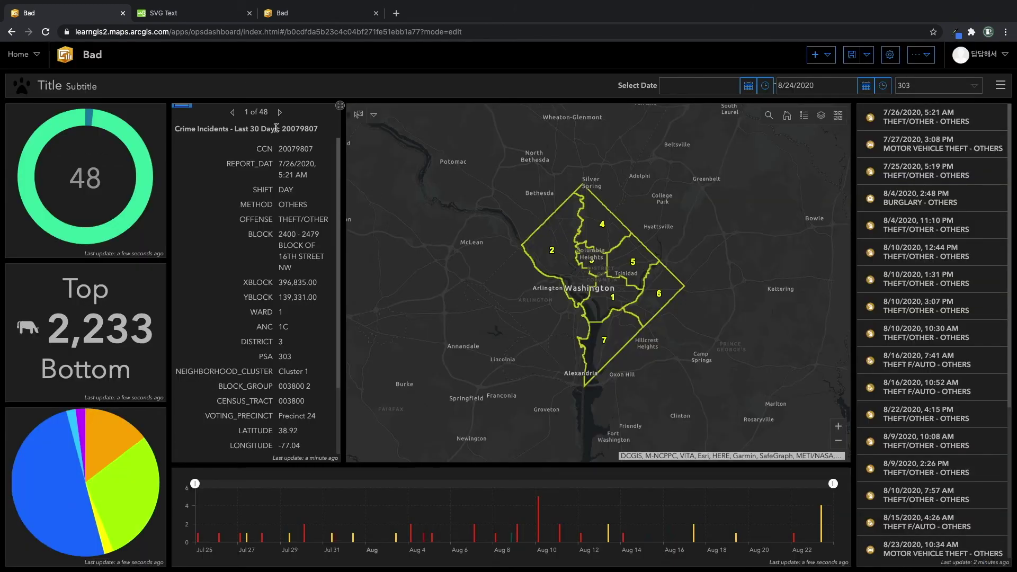
mouse_move(182, 109)
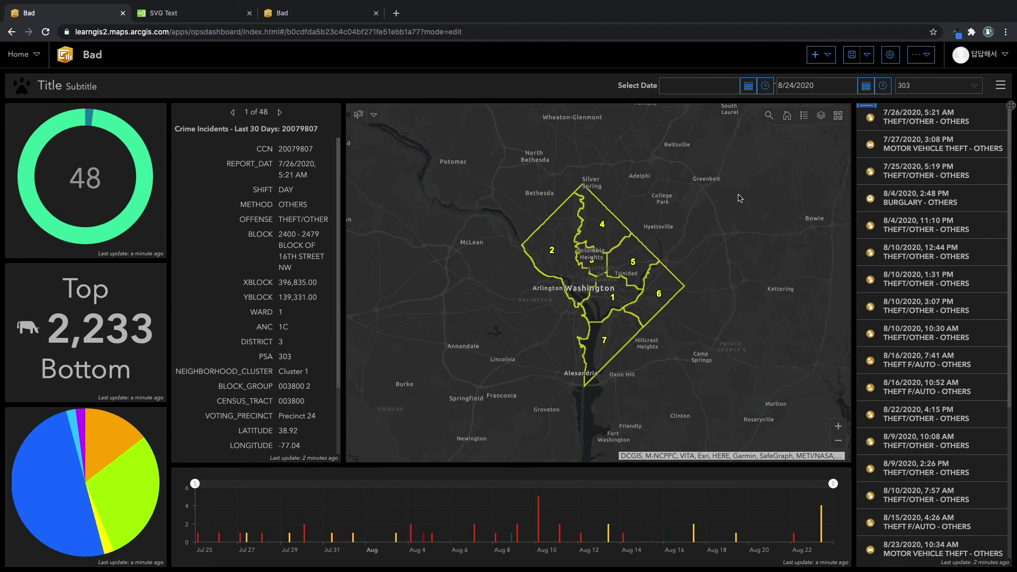
Go to the content page and search ArcGIS Online for "dashboard".
click(38, 62)
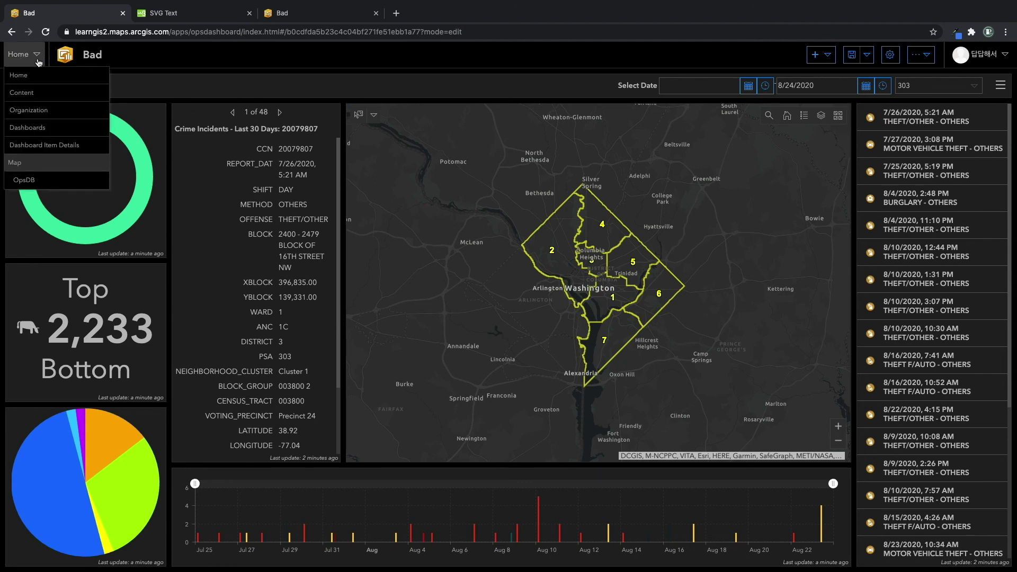
click(69, 99)
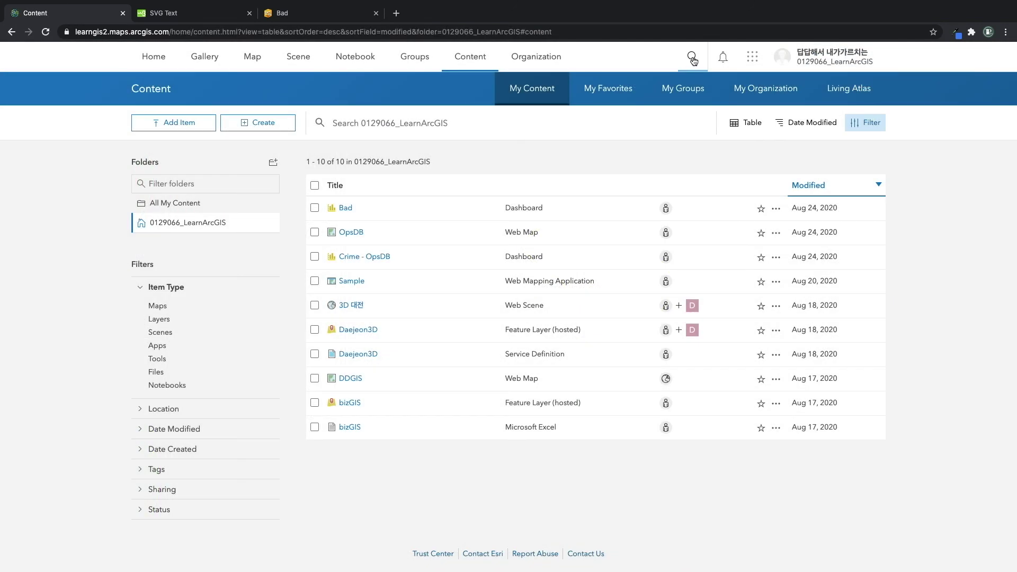
click(691, 56)
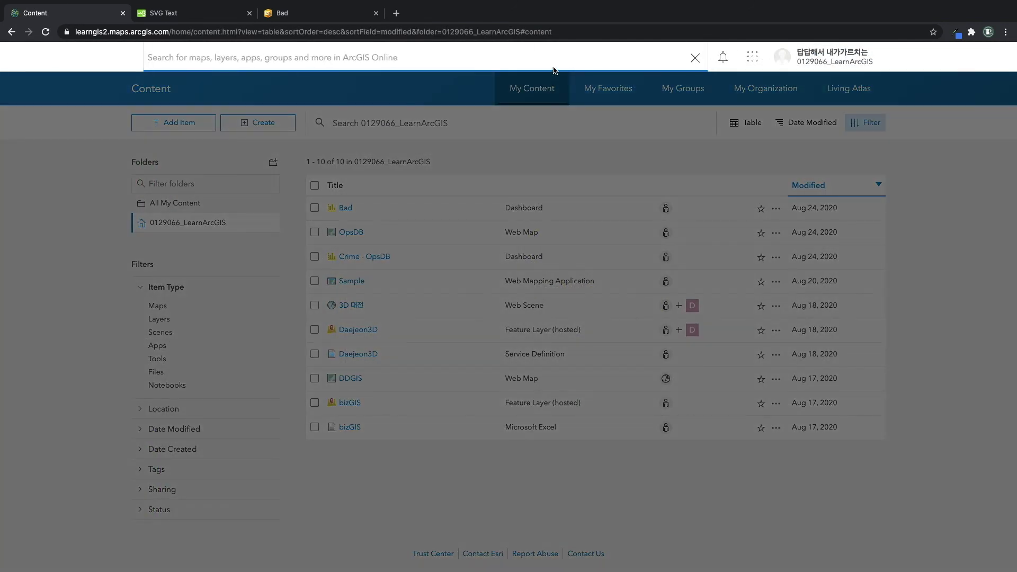
text(dashboard)
key(Return)
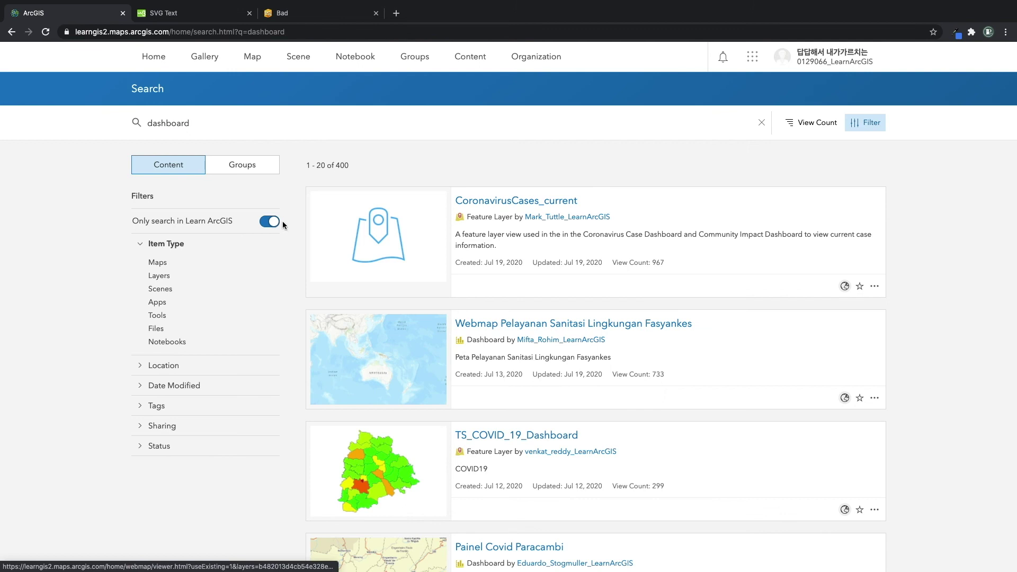
Extend the search beyond the Learn ArcGIS organization and filter the results to the Dashboards app type.
click(271, 222)
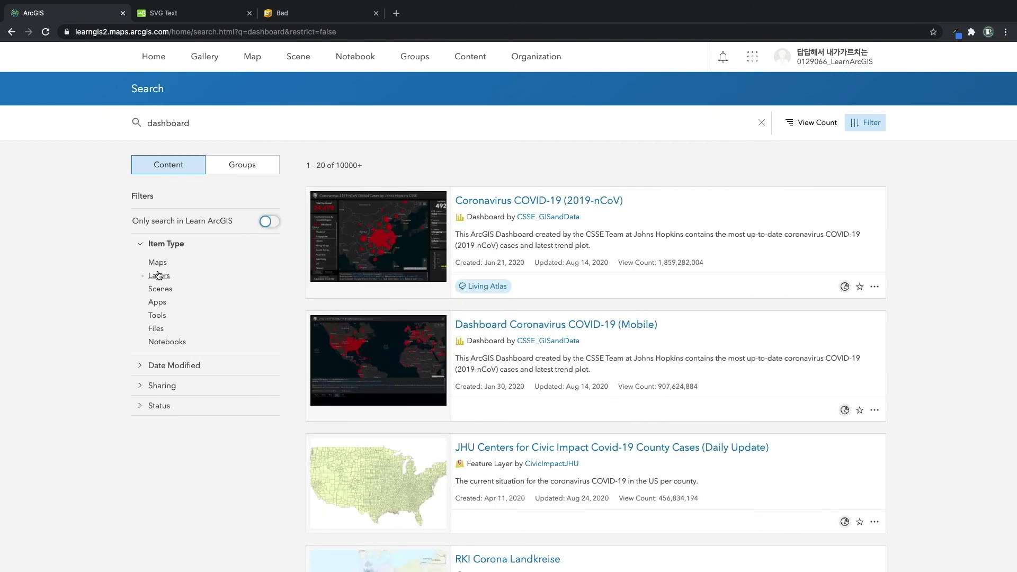
click(161, 301)
click(179, 330)
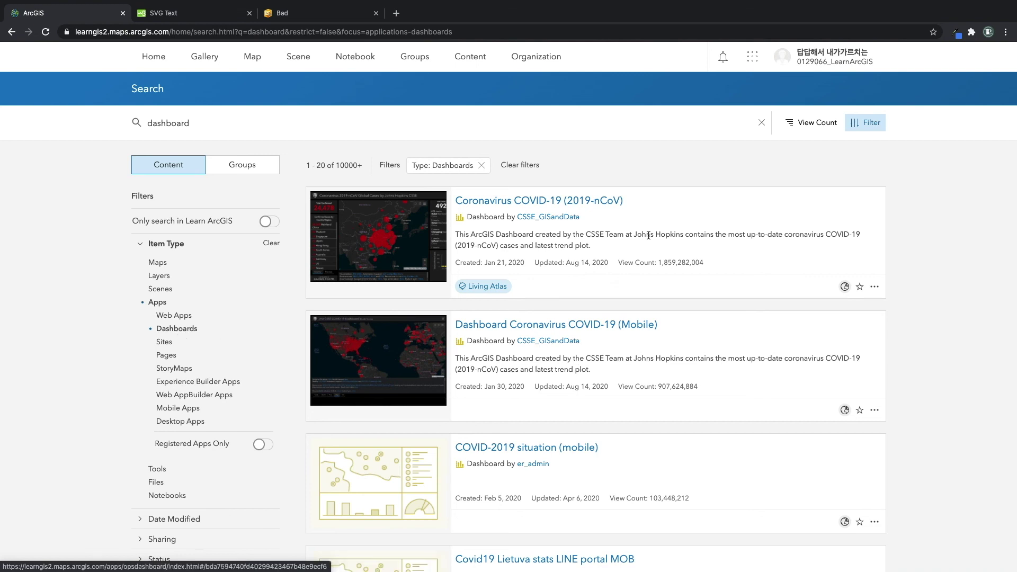
Look through the most viewed dashboards and sort the search results by relevance.
scroll(648, 236, down, 2)
scroll(624, 285, down, 6)
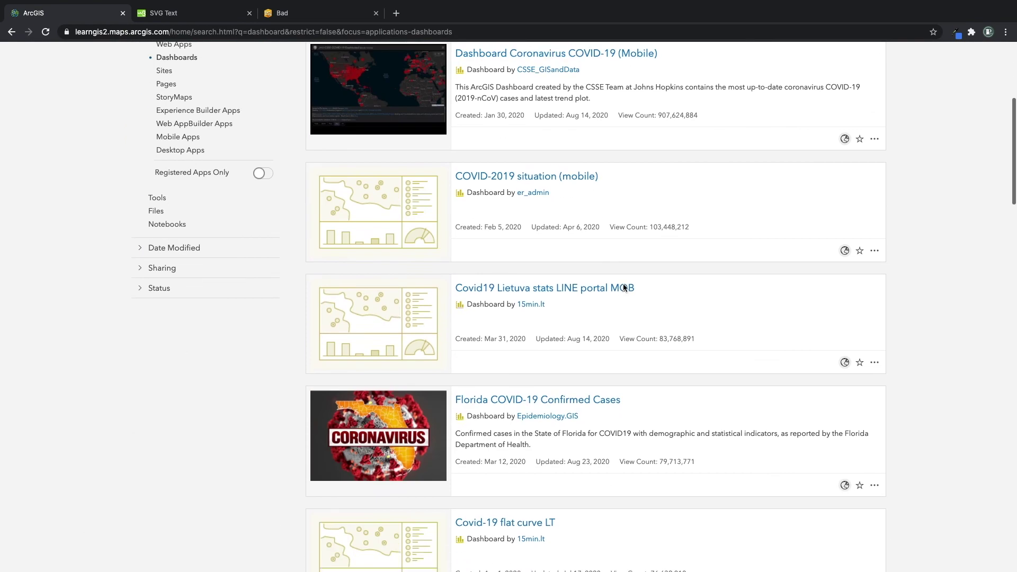
scroll(623, 288, up, 9)
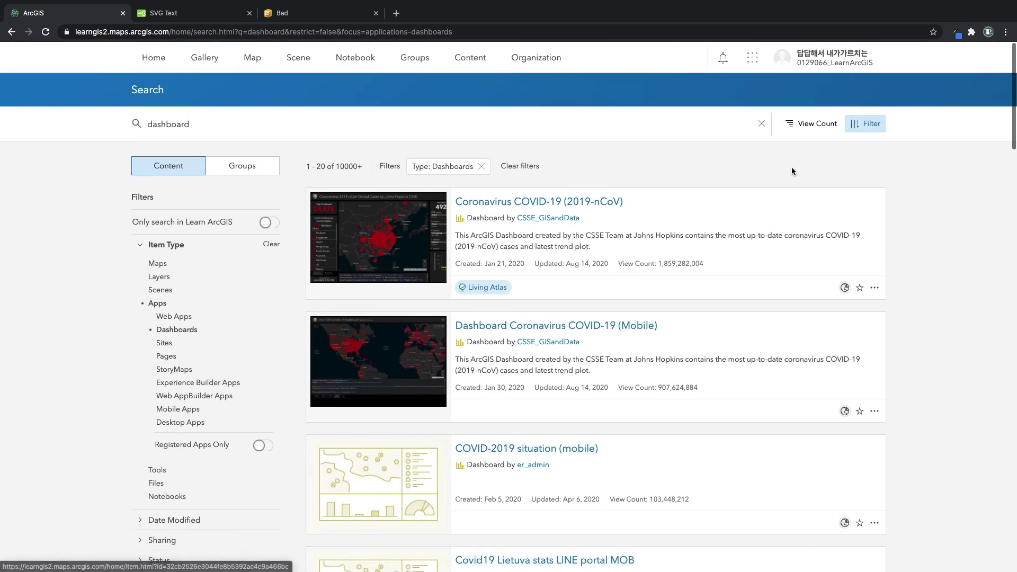
click(811, 122)
click(780, 163)
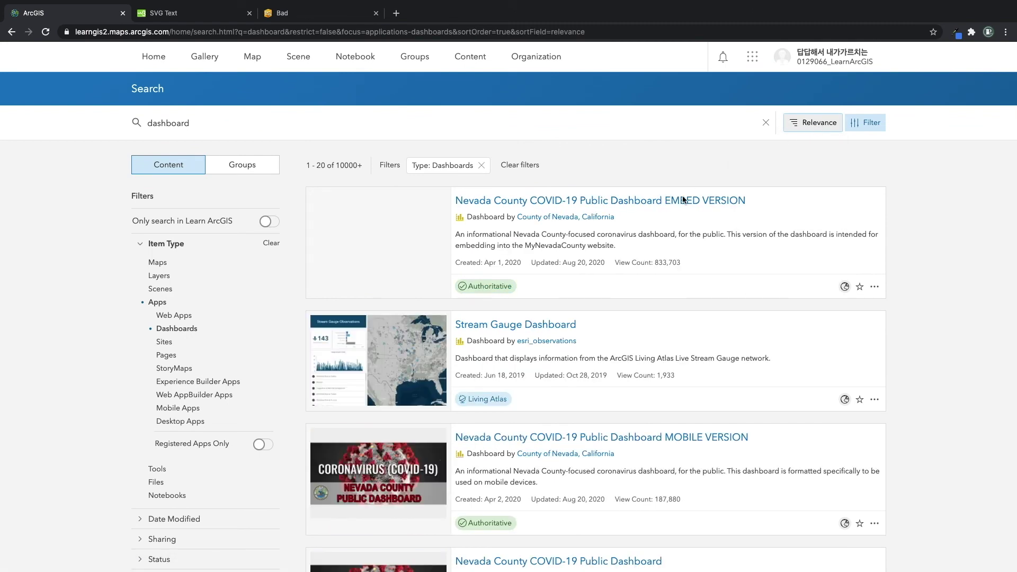
Find the Water Quality Status Dashboard in the results and open the profile of its publisher, esri_dashboardpub.
scroll(567, 179, down, 2)
scroll(560, 212, down, 6)
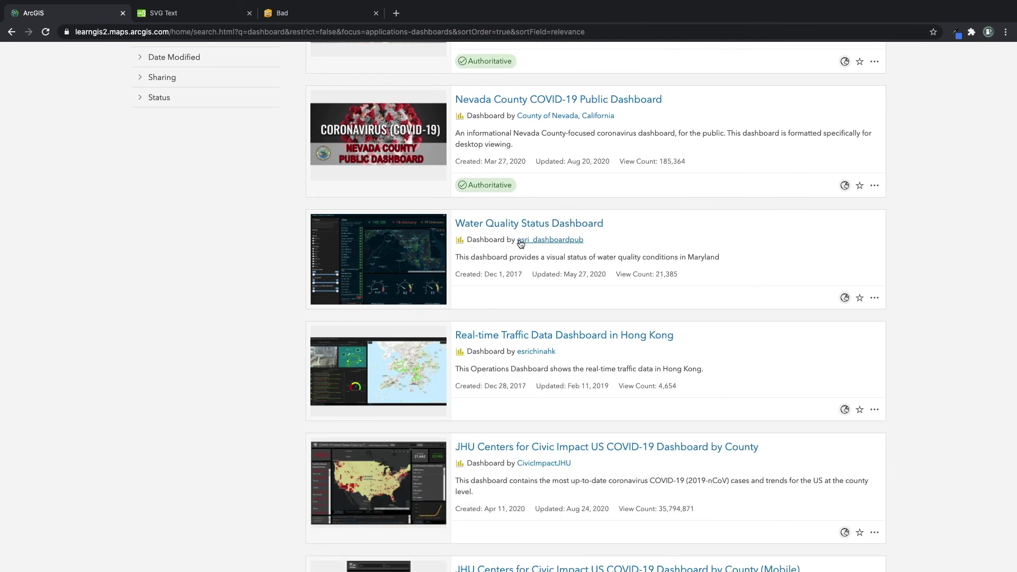
click(570, 242)
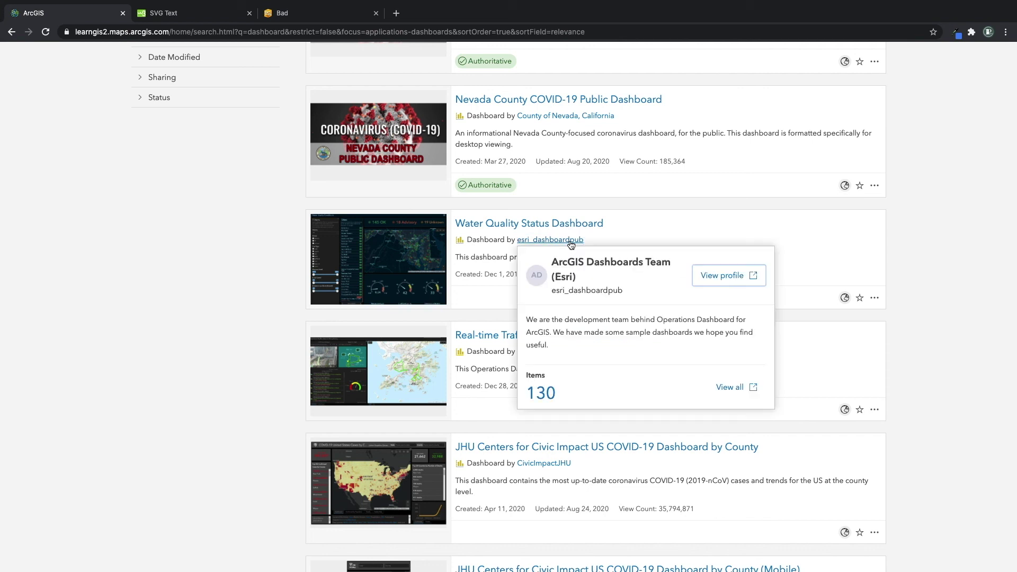
click(728, 276)
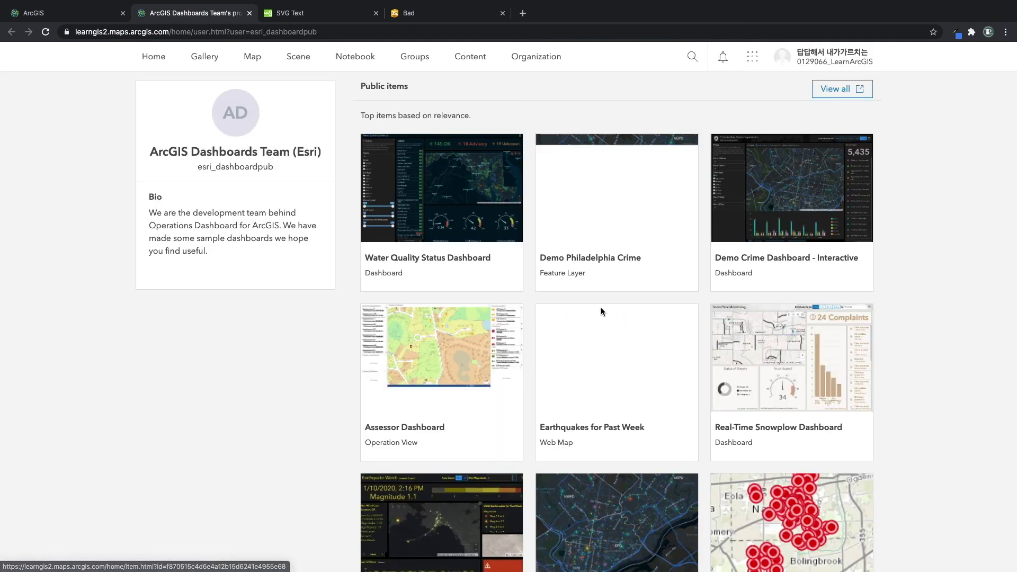
List all public items of the ArcGIS Dashboards Team and filter them to the Dashboards app type.
click(835, 89)
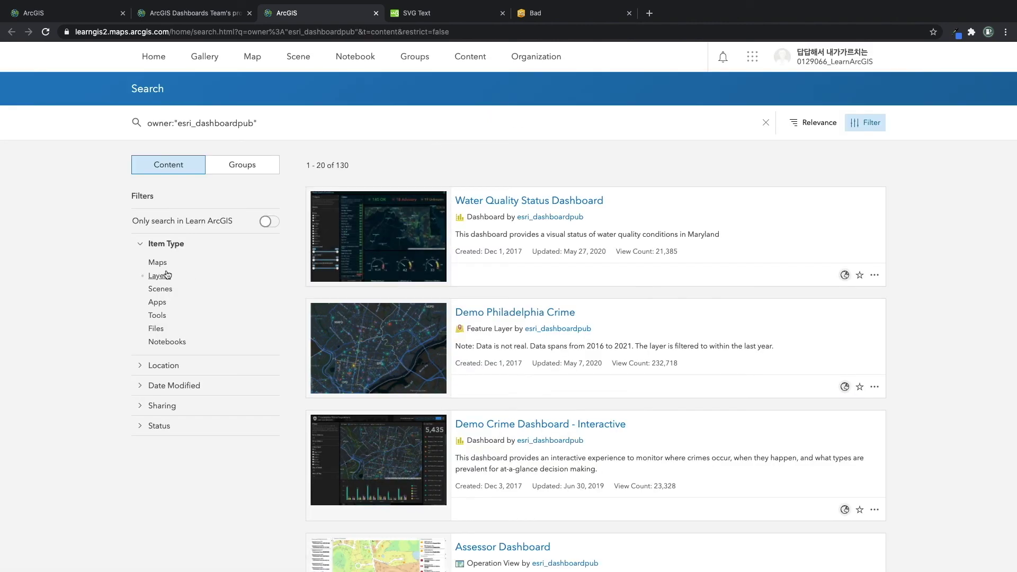
click(157, 302)
click(177, 329)
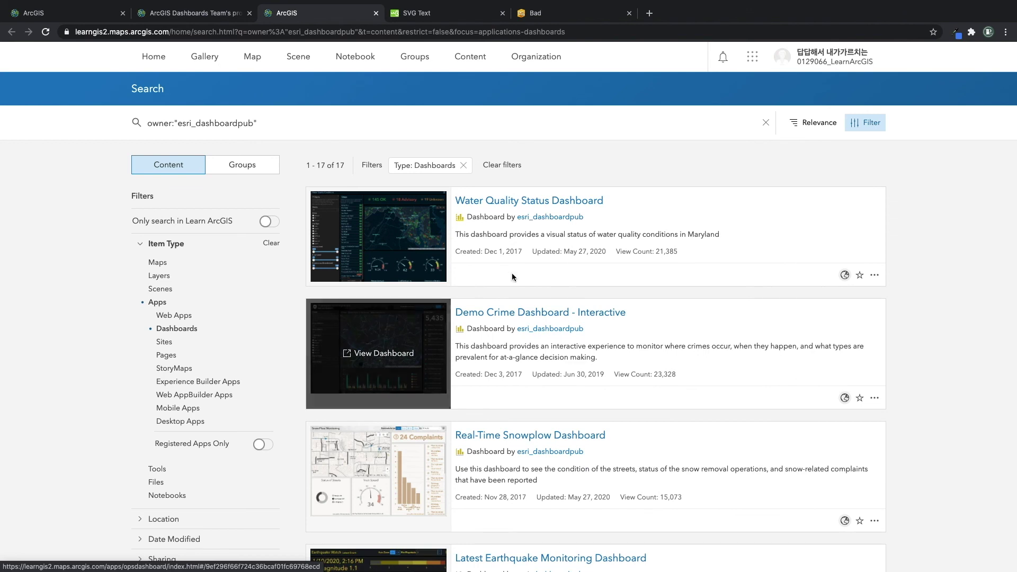
Open the Water Quality Status Dashboard in a new tab and inspect sites such as Adkins Pond, Atkisson Reservoir, Bell Marsh and Big Marsh.
super+click(581, 201)
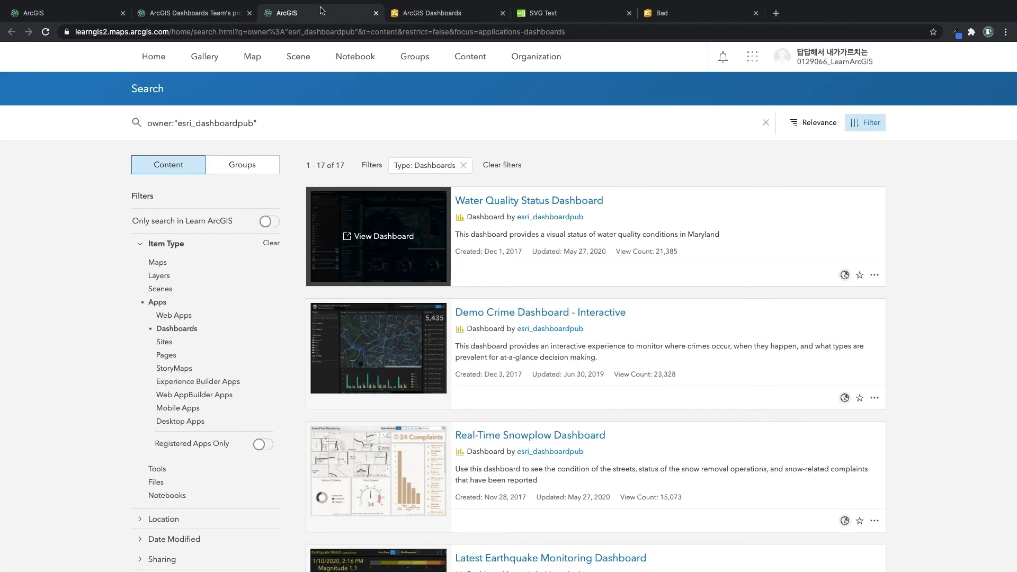
click(454, 14)
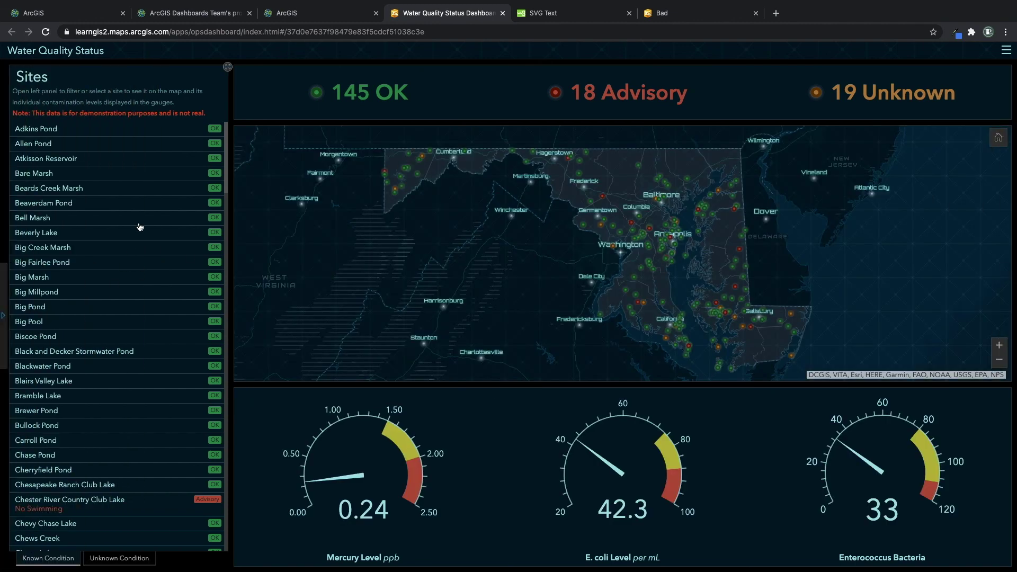
click(218, 132)
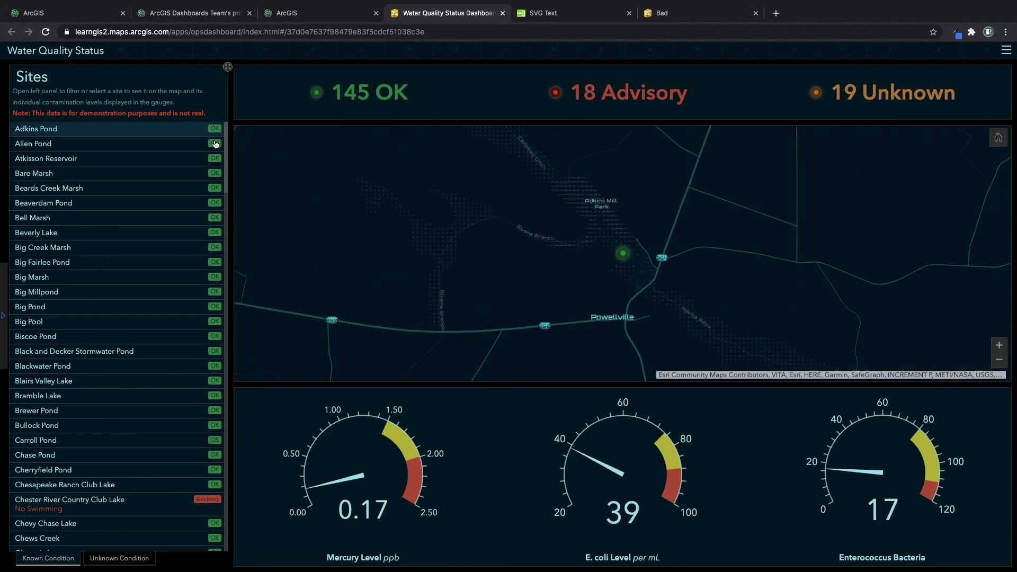
click(187, 165)
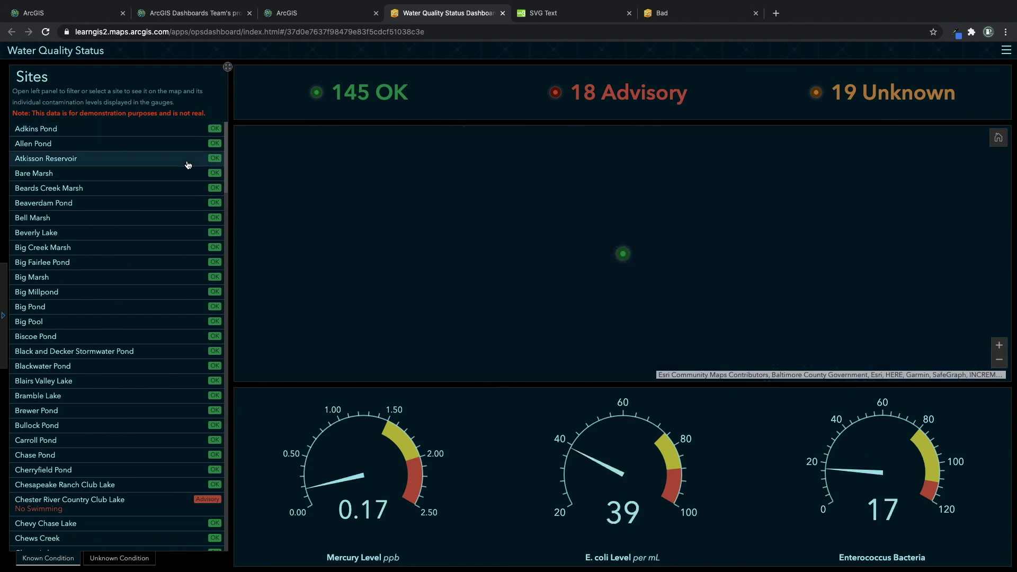
click(191, 218)
click(192, 282)
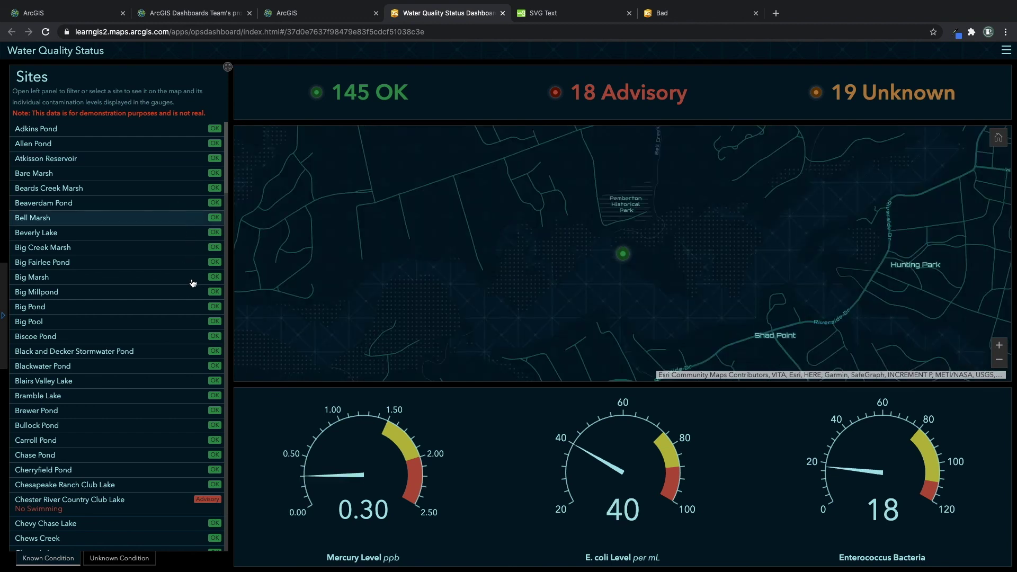
Try filtering to OK creeks with minimum mercury 0.31, minimum E. coli 40 and maximum Enterococcus 95, then close the water quality dashboard.
click(3, 316)
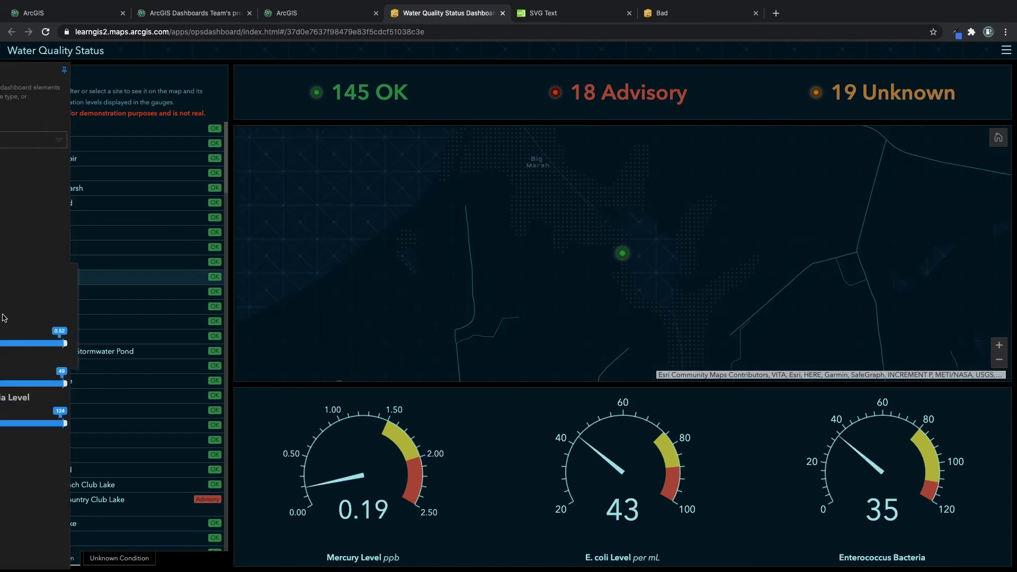
click(9, 225)
click(9, 183)
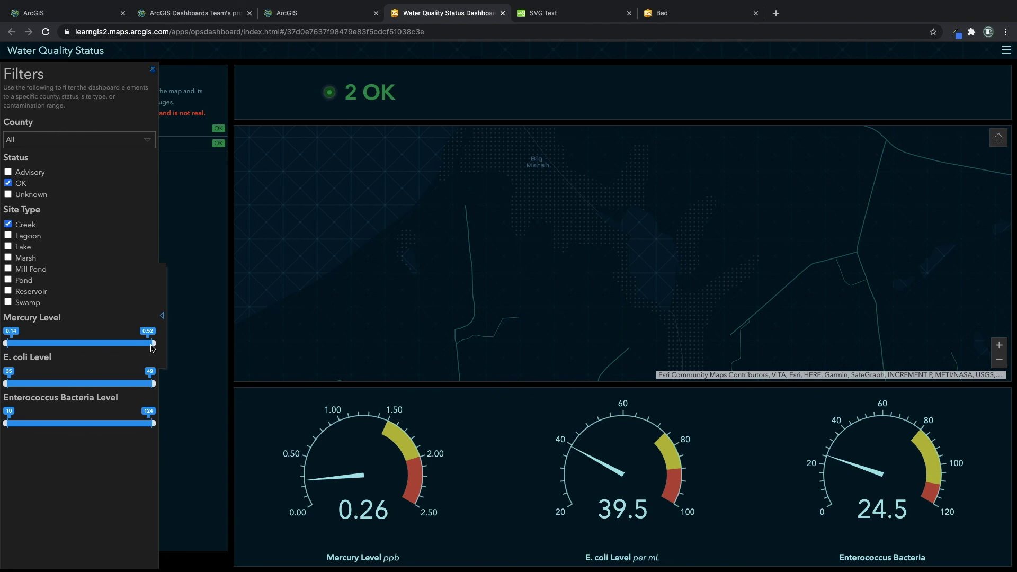
drag(6, 344, 74, 345)
drag(7, 383, 58, 383)
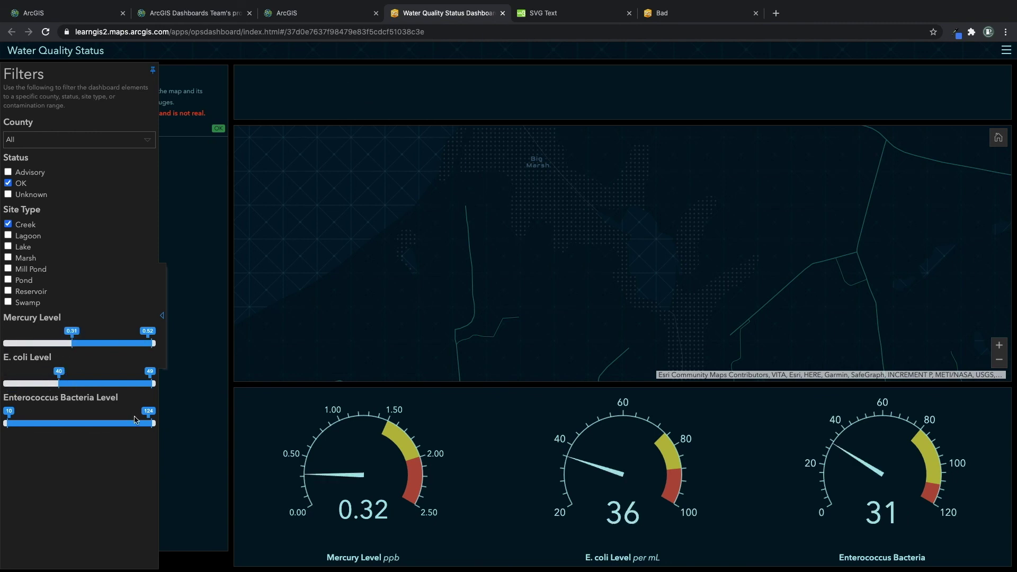
drag(148, 427, 115, 425)
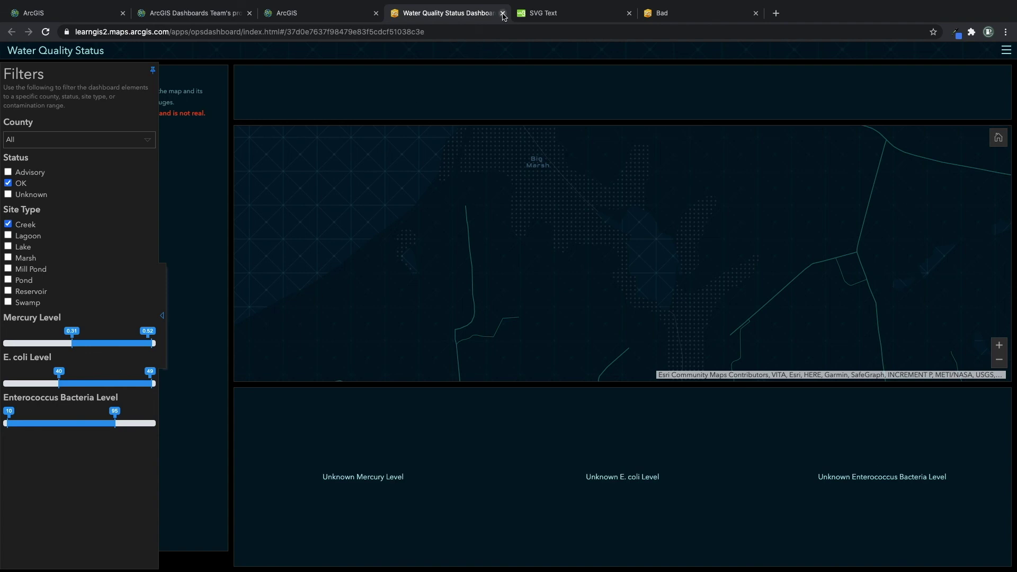
click(502, 14)
Open the Latest Earthquake Monitoring Dashboard and look at its close-up map, world map and recent earthquakes list.
scroll(485, 271, down, 3)
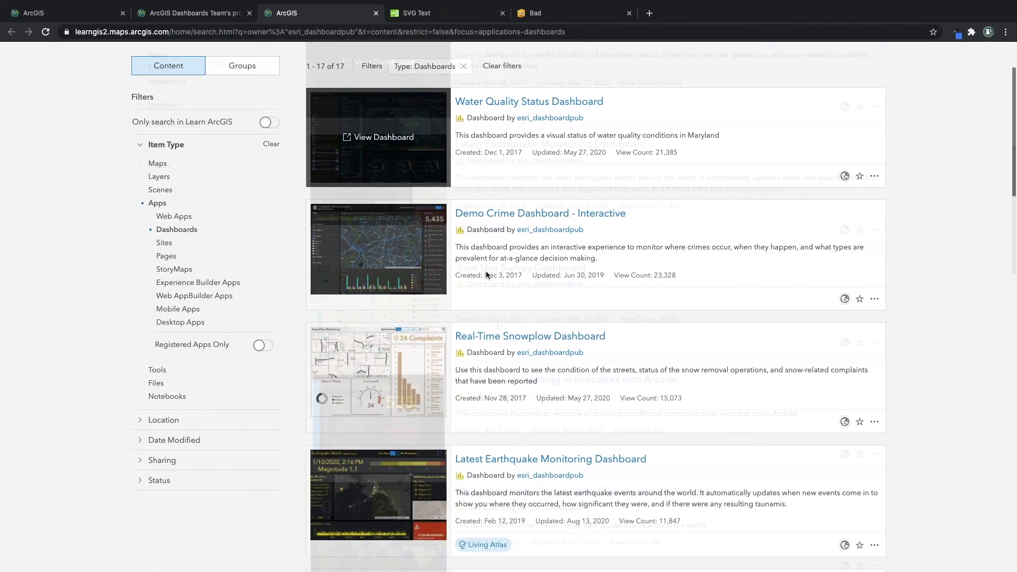
click(386, 194)
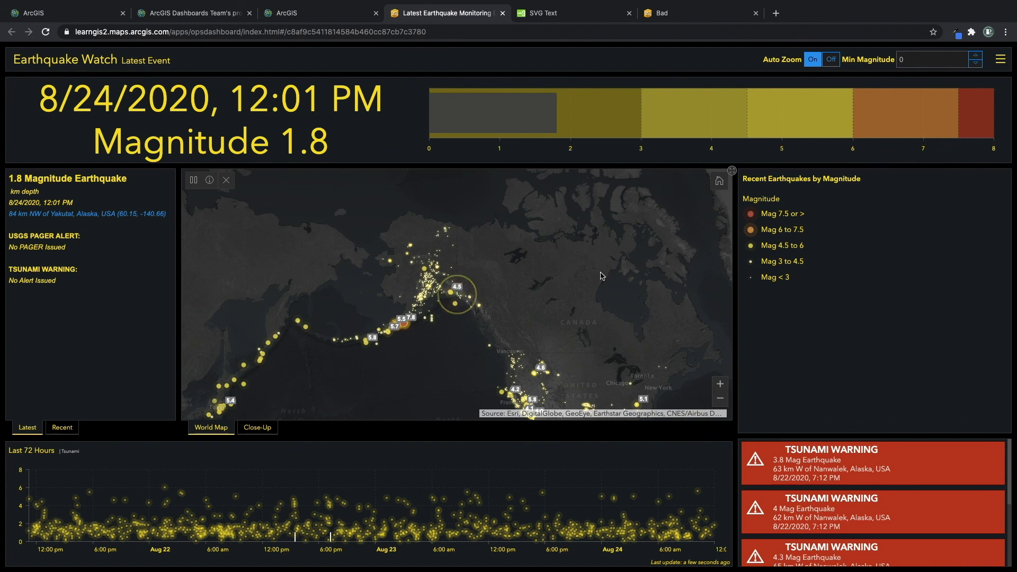
click(247, 432)
click(214, 427)
click(62, 428)
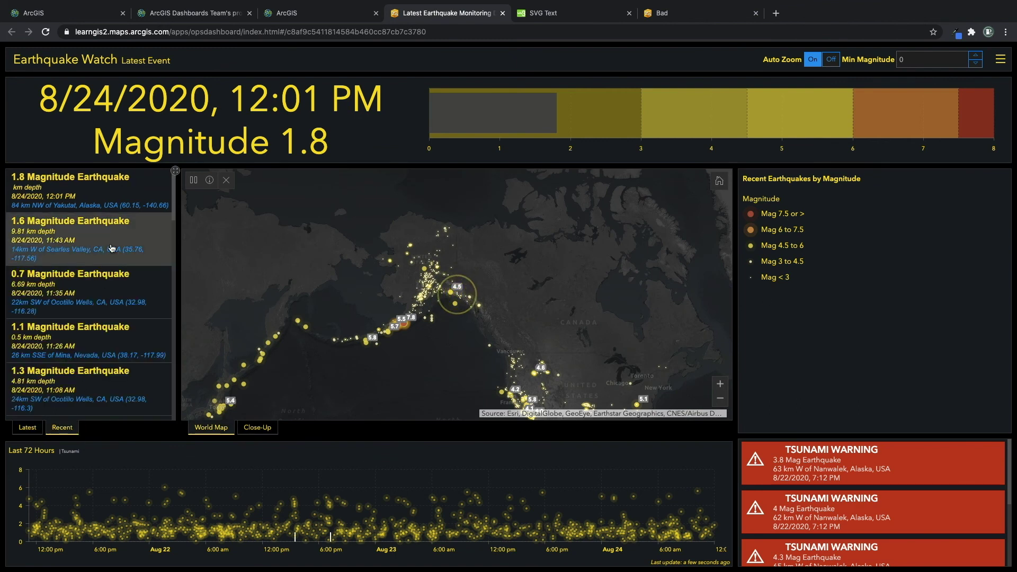
Select the 0.7, 1.1 and 1.3 magnitude earthquakes in the recent list, and close the earthquake dashboard.
click(132, 284)
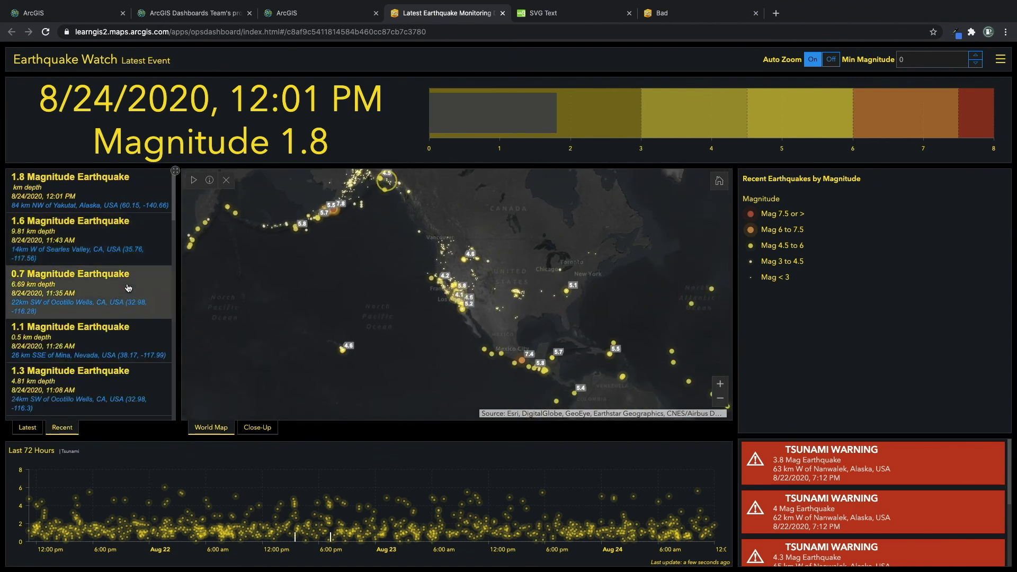
click(134, 345)
click(134, 387)
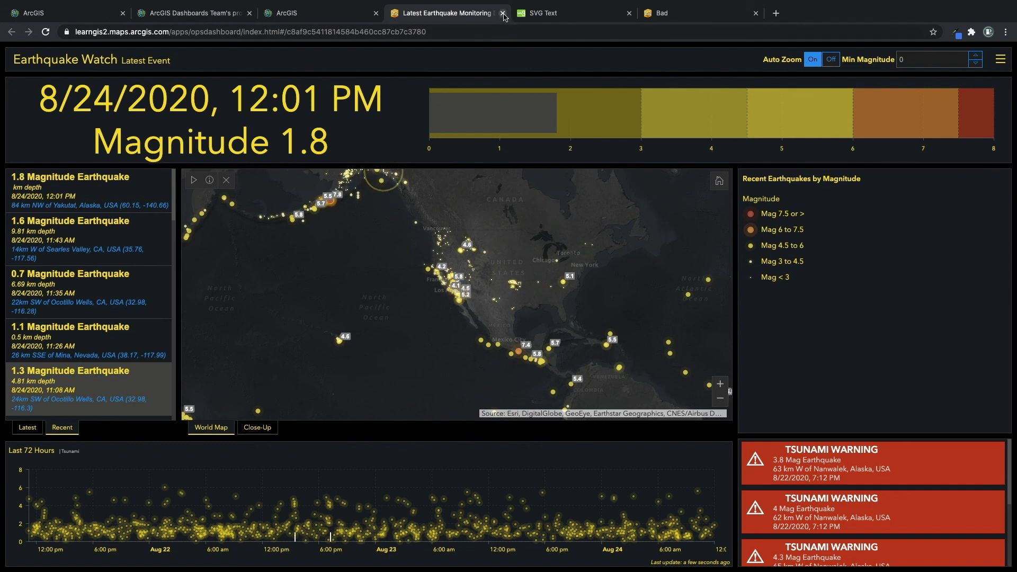
click(503, 16)
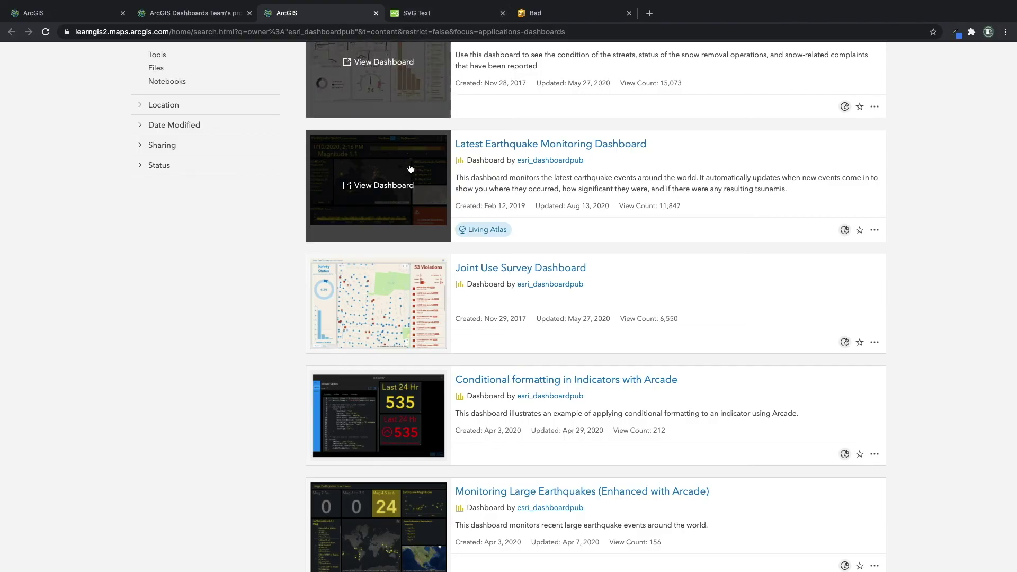
Browse the remaining sample dashboards published by the ArcGIS Dashboards Team.
scroll(542, 339, down, 5)
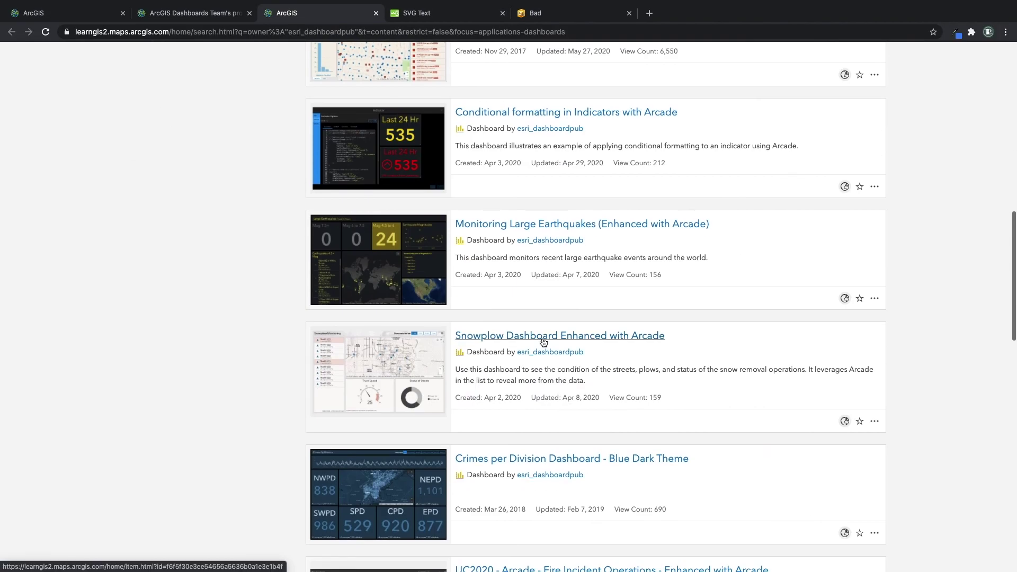
scroll(543, 342, down, 4)
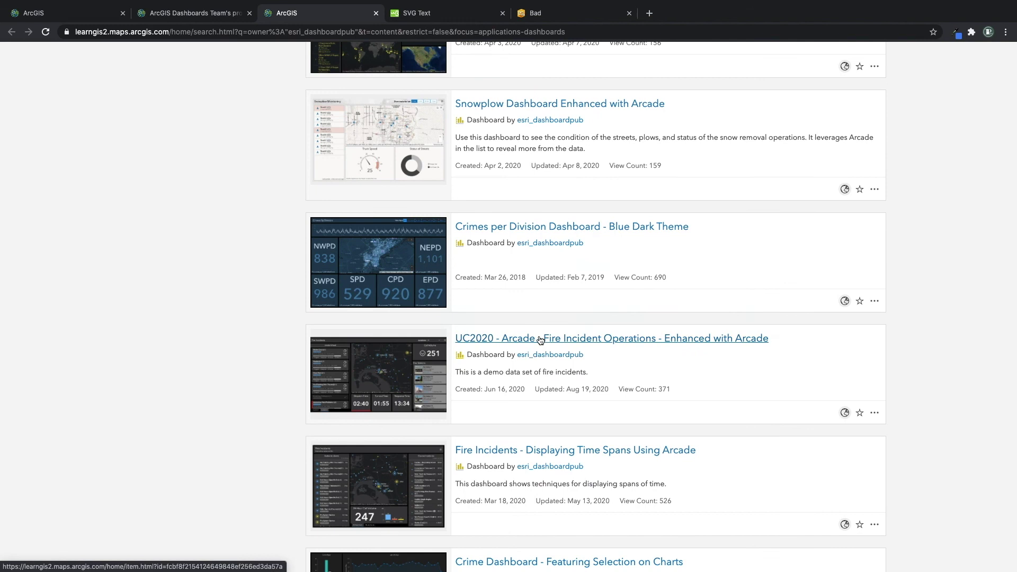